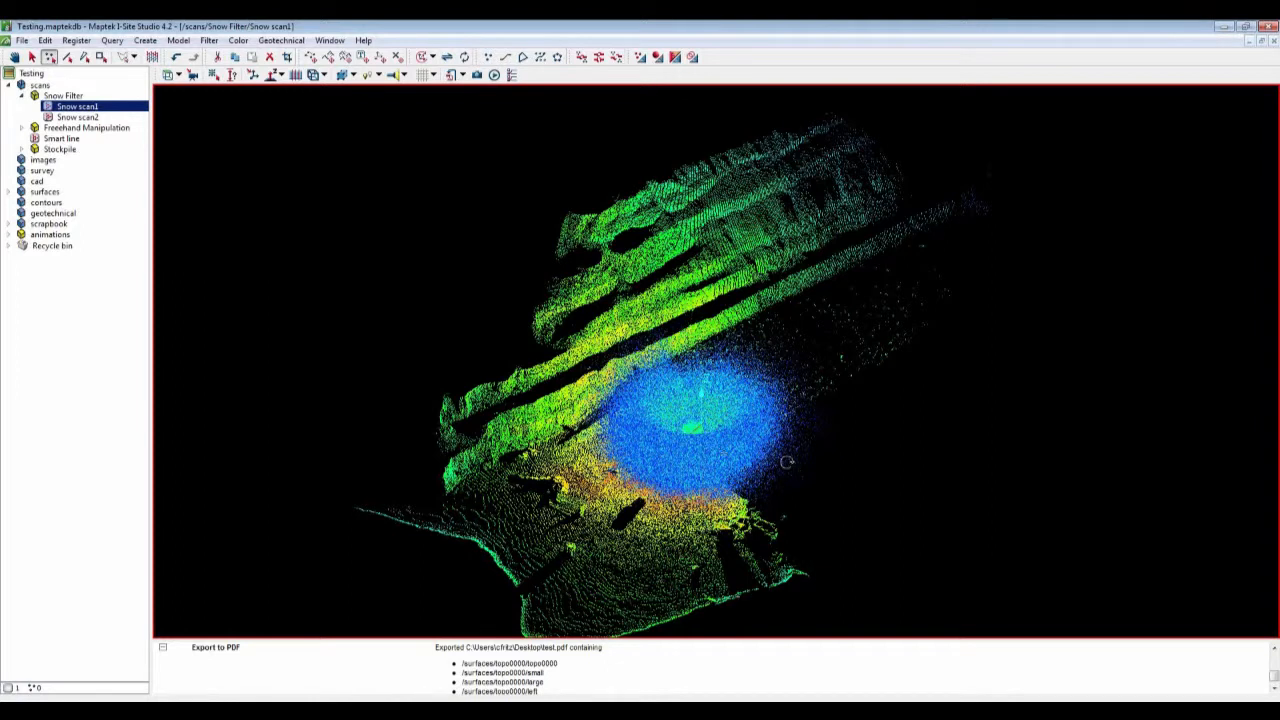
Step: Apply the Dust or snow filter to Snow scan1 with a 400 ft range and intensity below 700, combined with And
drag(787, 462, 689, 418)
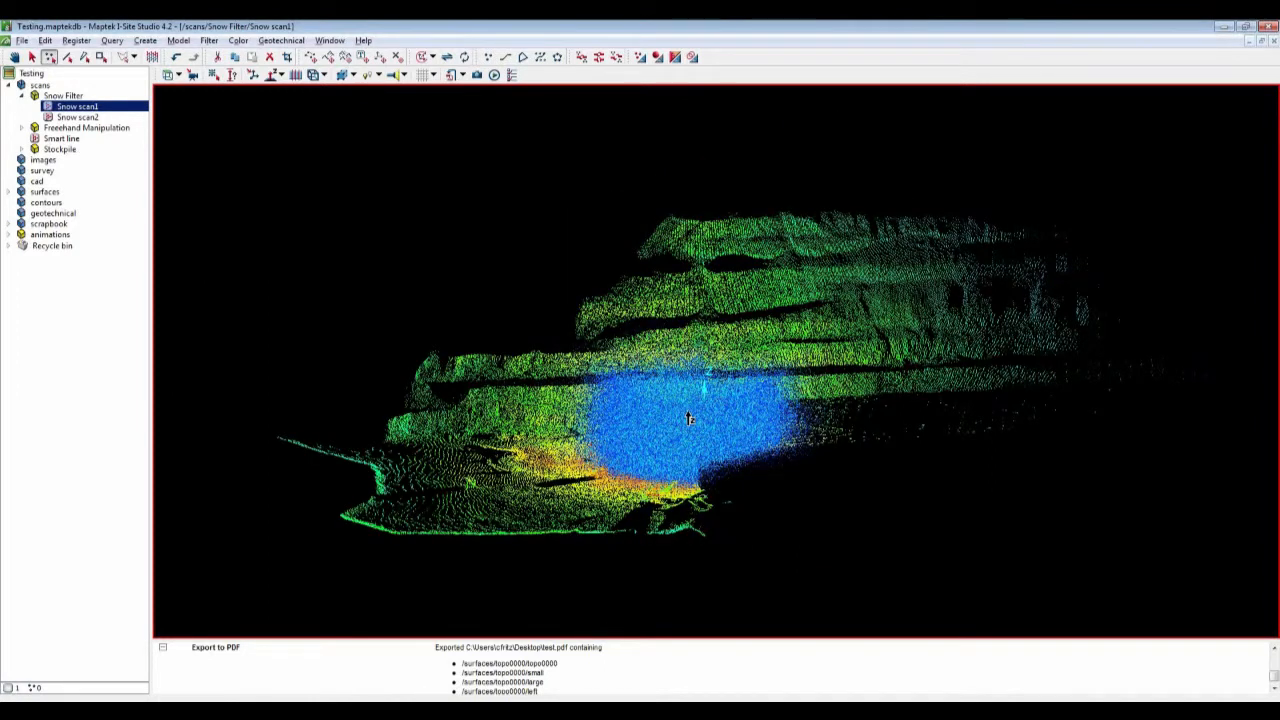
scroll(689, 418, up, 3)
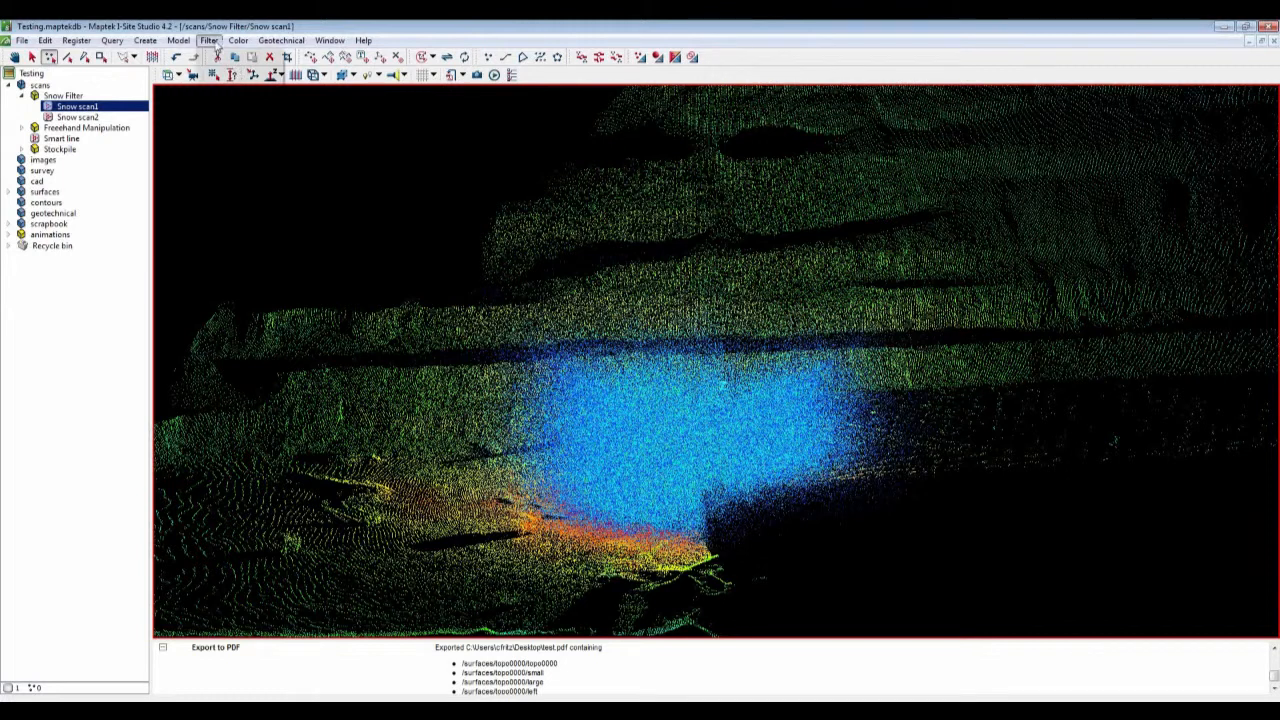
click(212, 42)
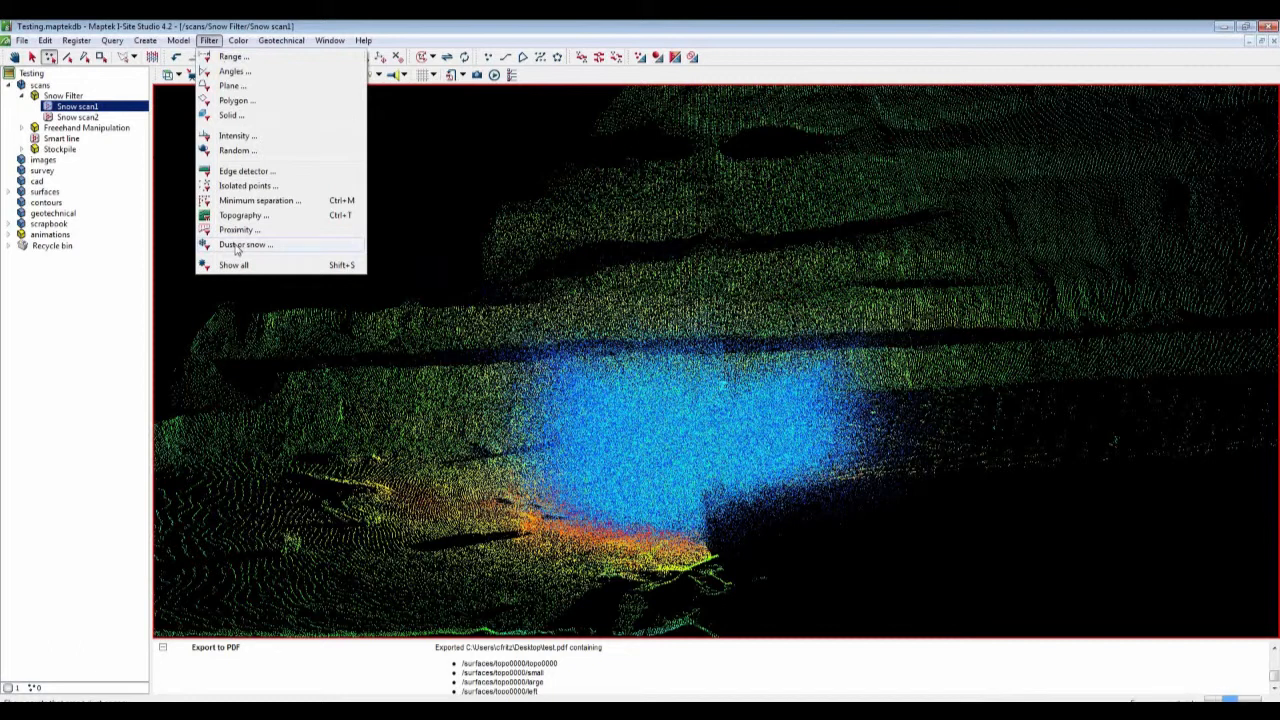
click(237, 248)
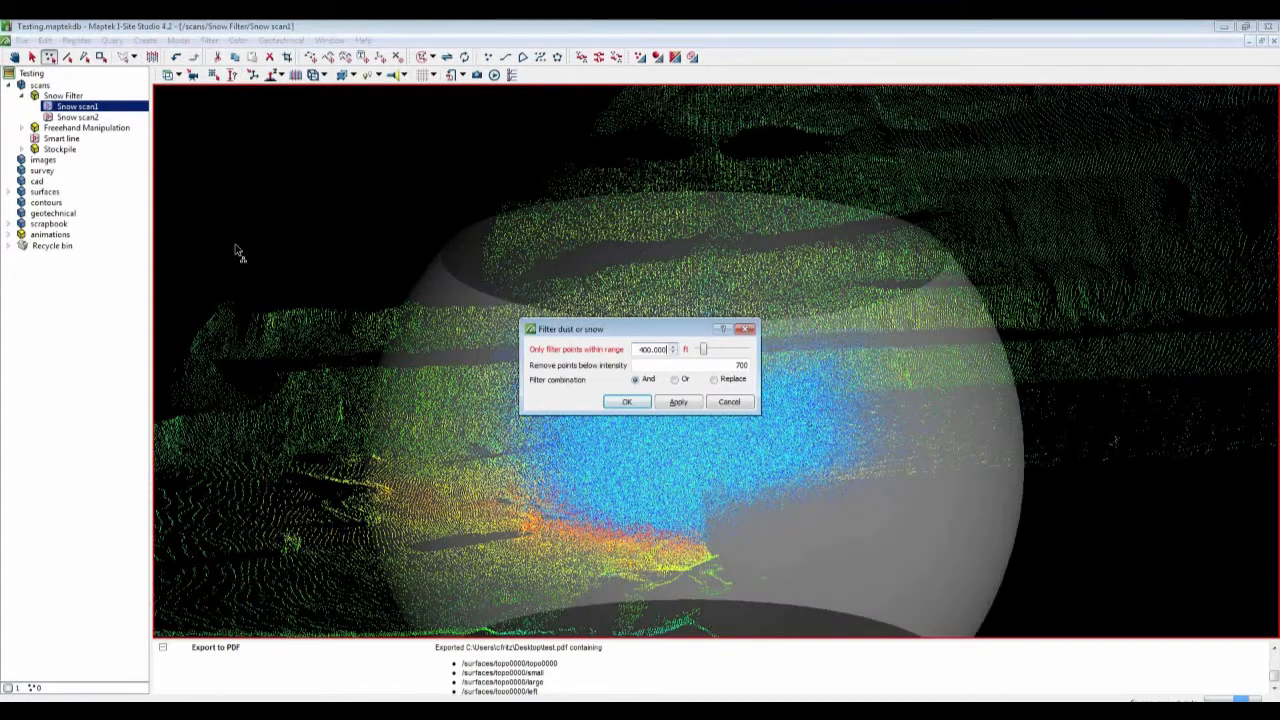
drag(645, 329, 1092, 416)
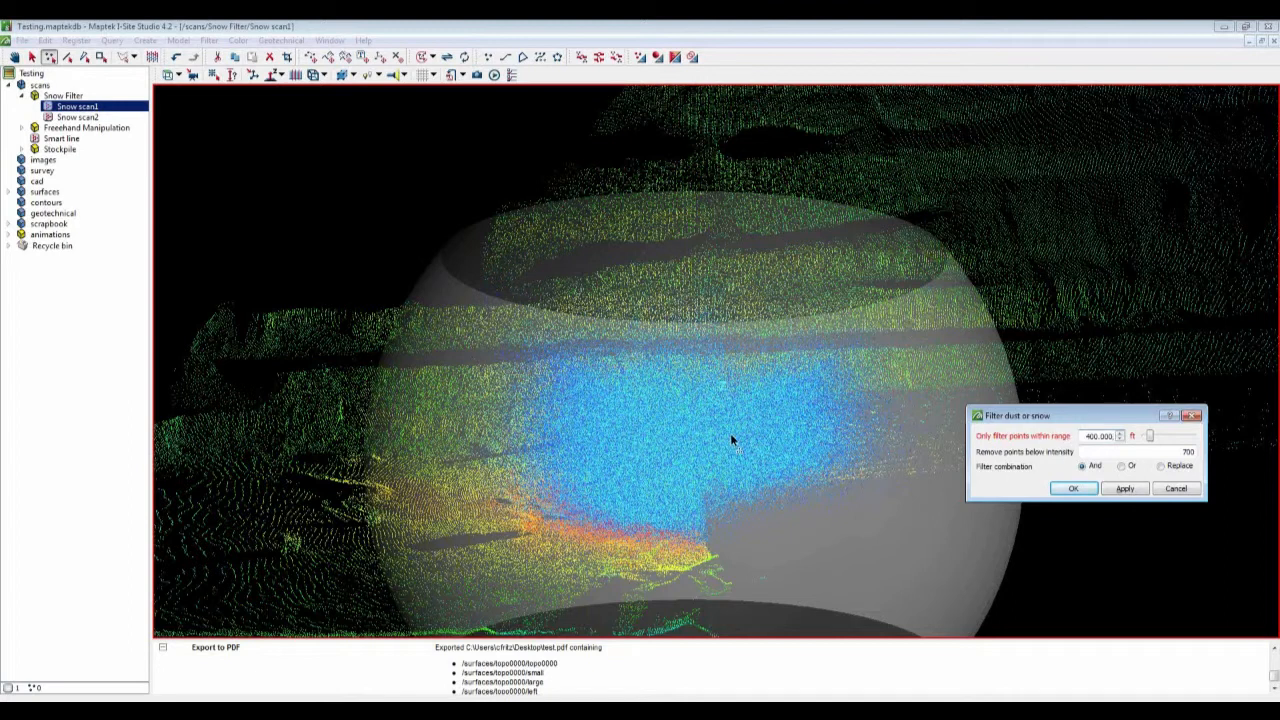
click(1076, 489)
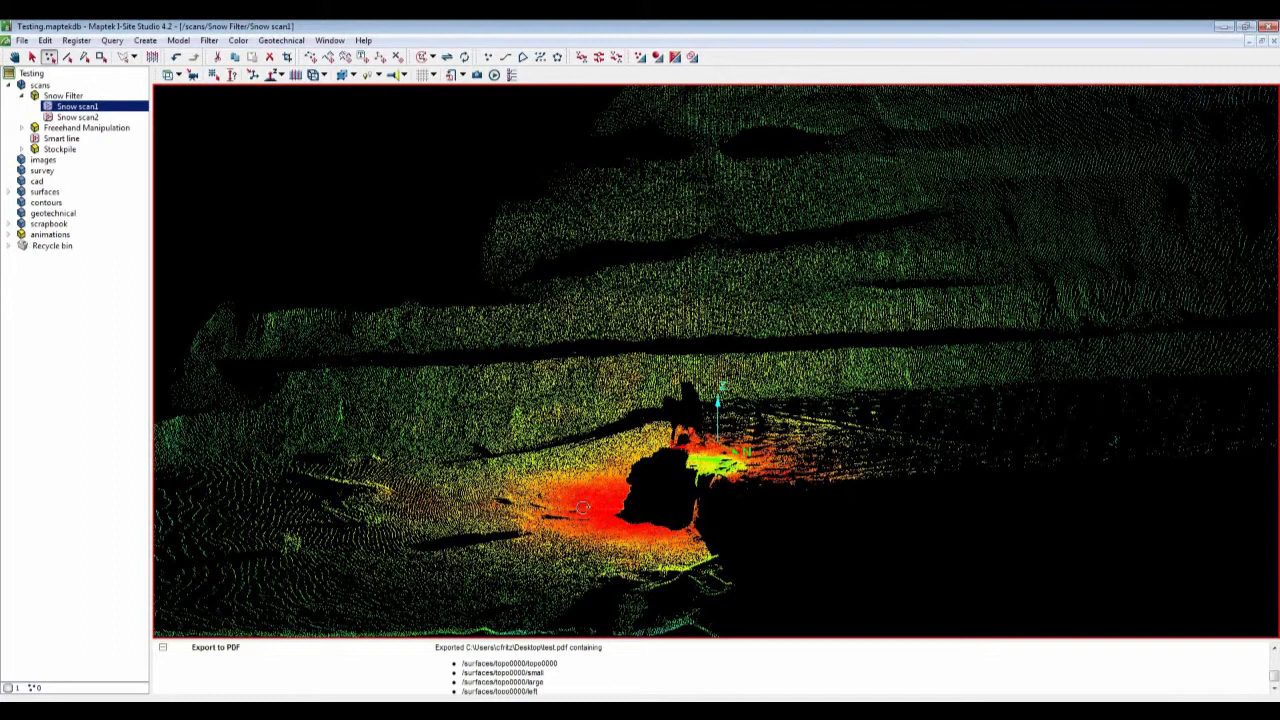
Step: Apply the Isolated points filter to Snow scan1 to remove stray points
right_drag(583, 508, 829, 471)
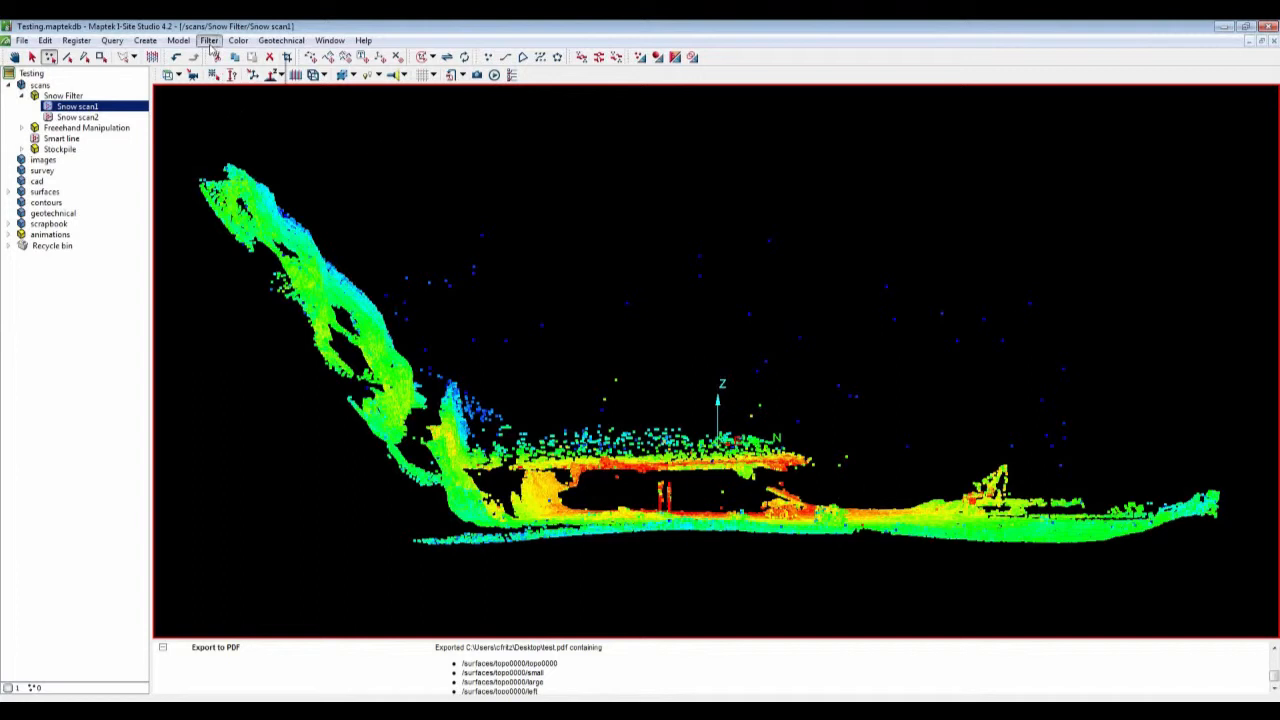
click(209, 41)
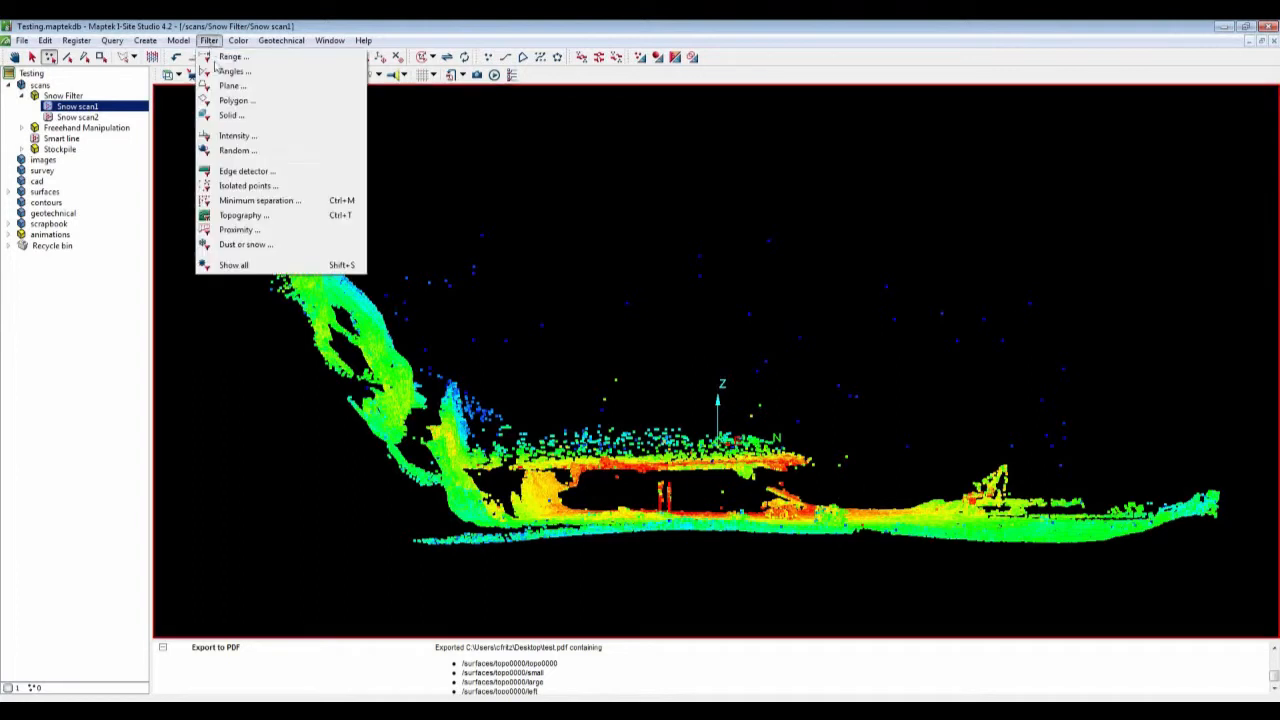
click(240, 186)
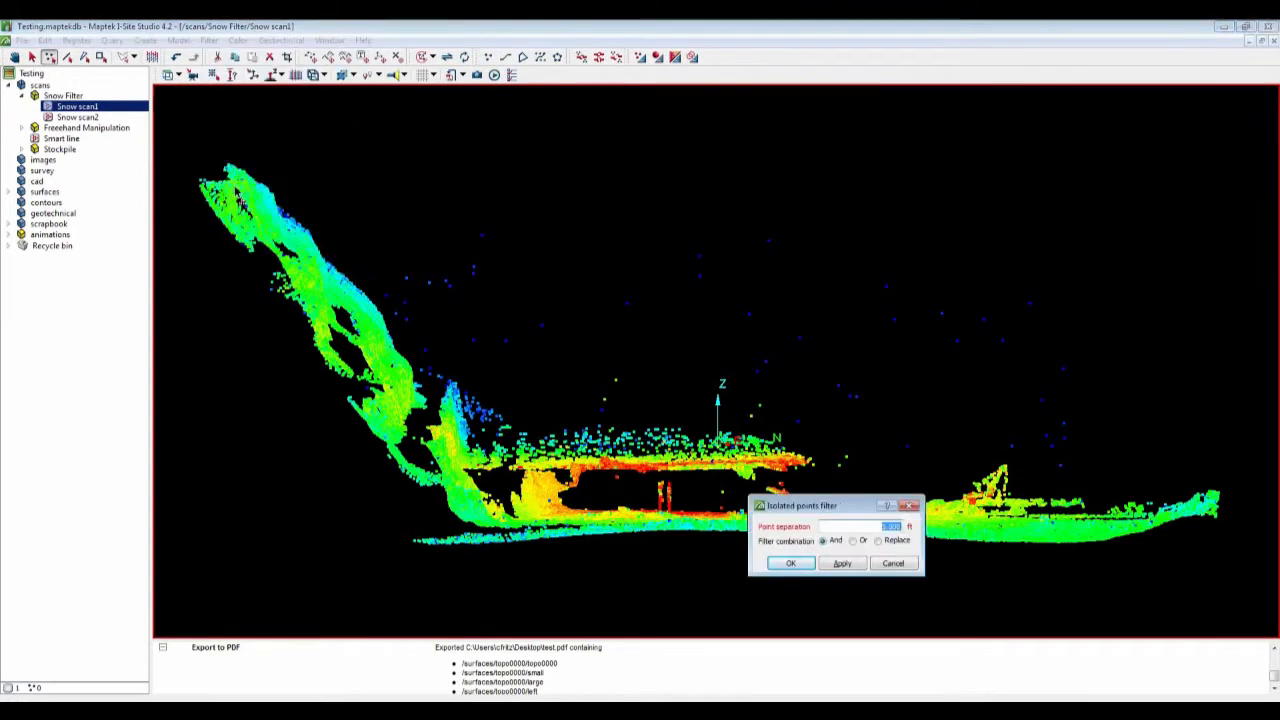
drag(845, 509, 1154, 175)
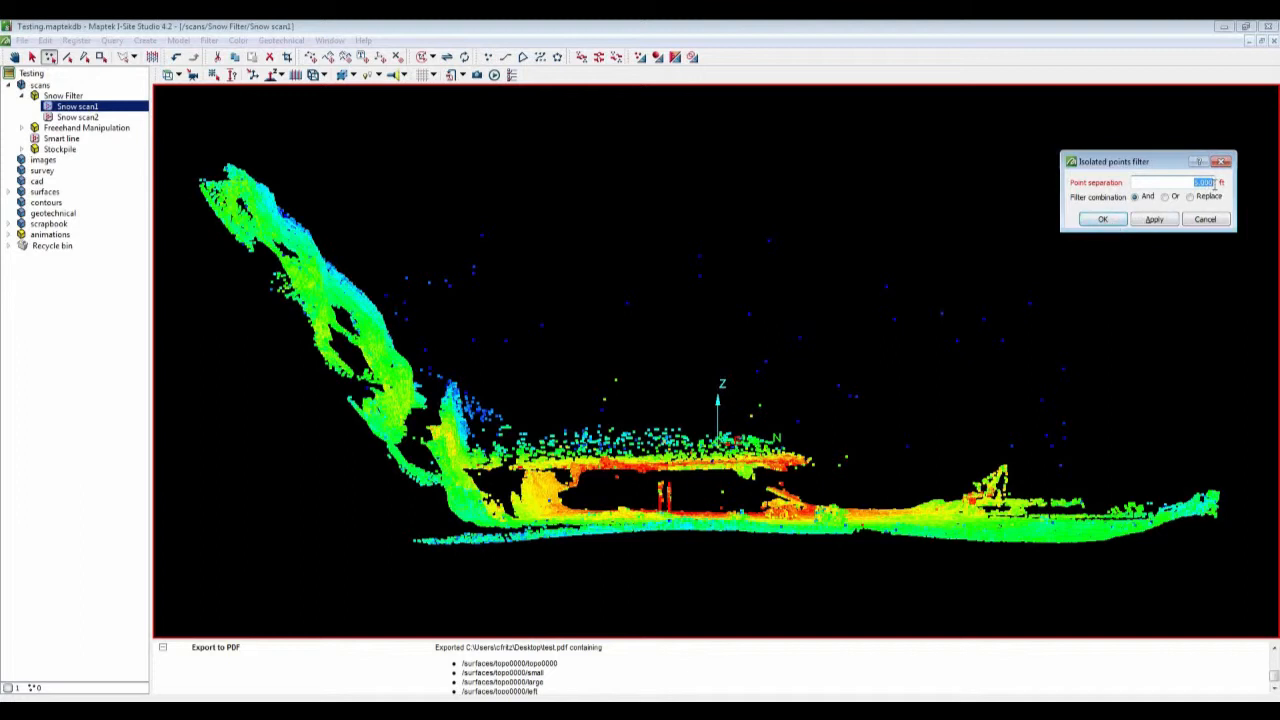
click(1103, 220)
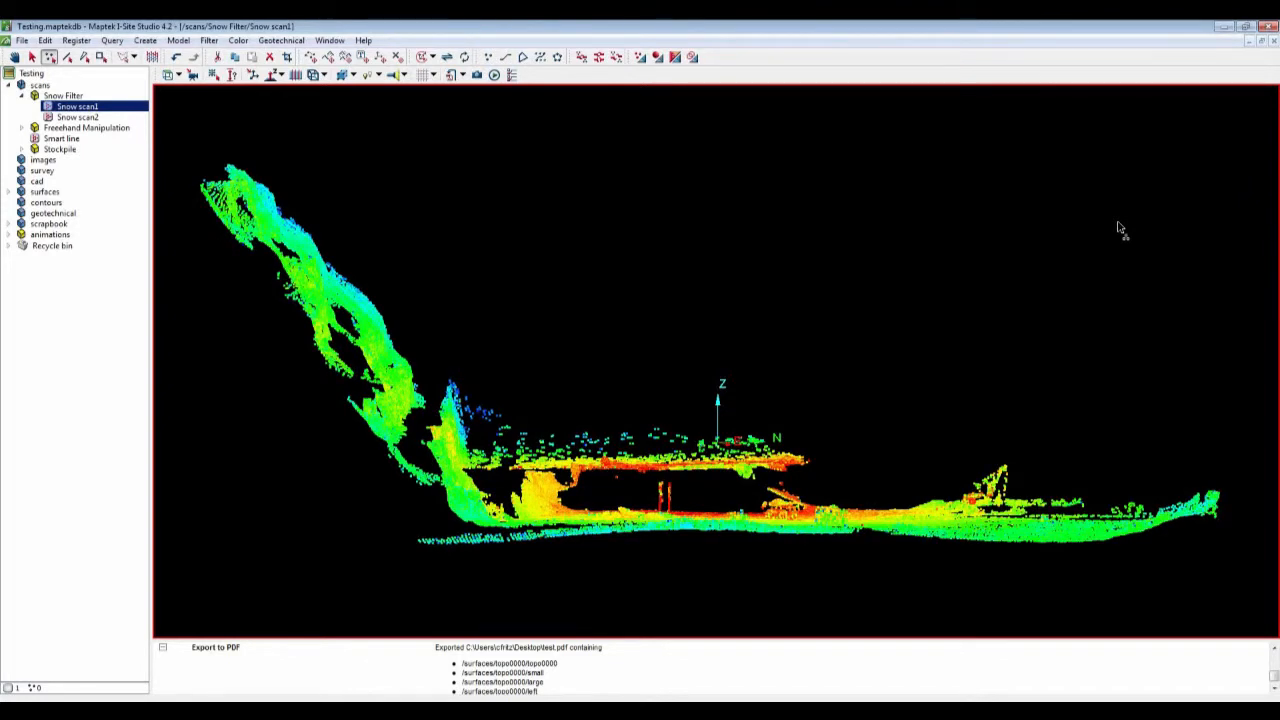
Step: Close the Snow scan1 view window
drag(1120, 229, 842, 435)
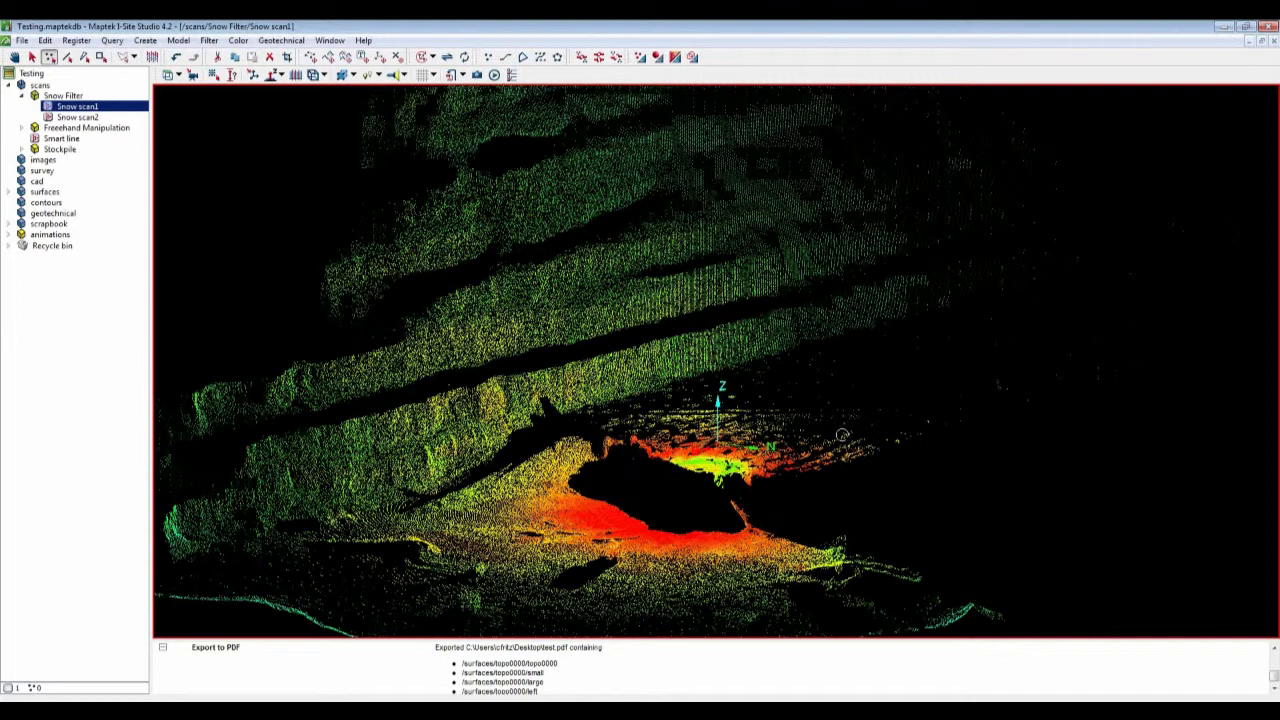
drag(842, 435, 1120, 240)
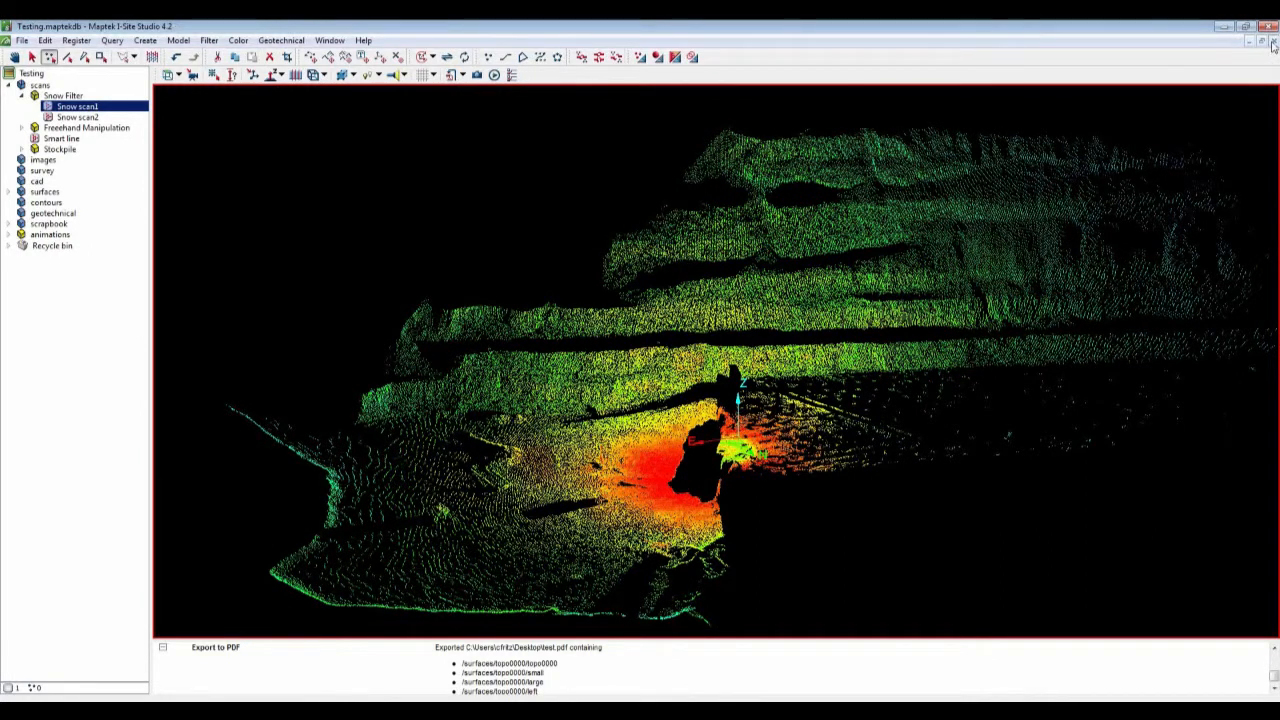
click(1273, 43)
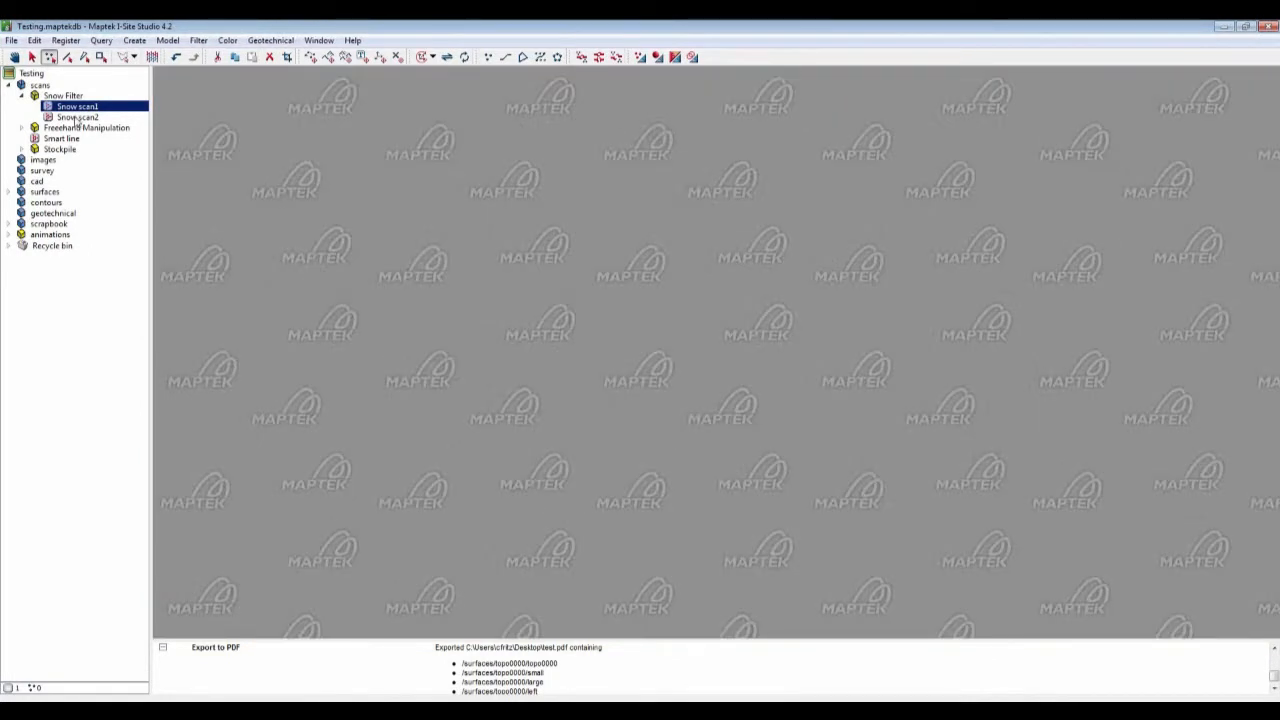
Step: Open Snow scan2 in a new view window
drag(76, 118, 520, 185)
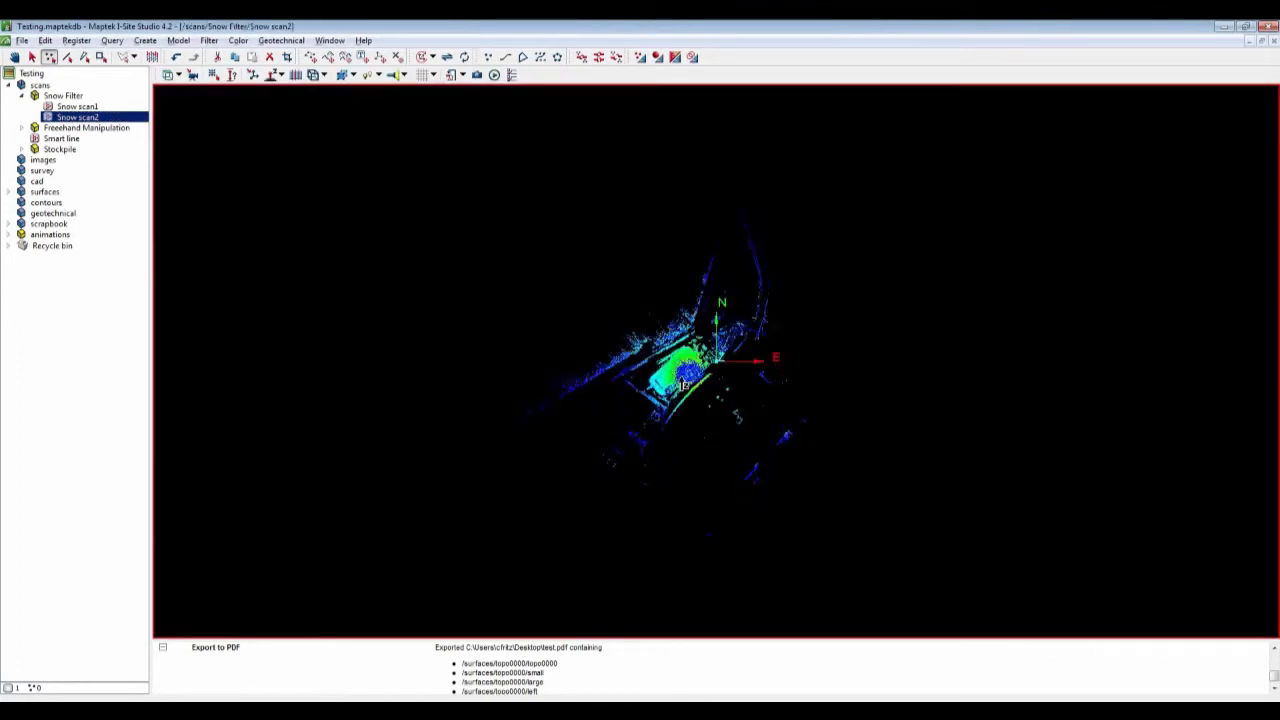
scroll(683, 386, up, 3)
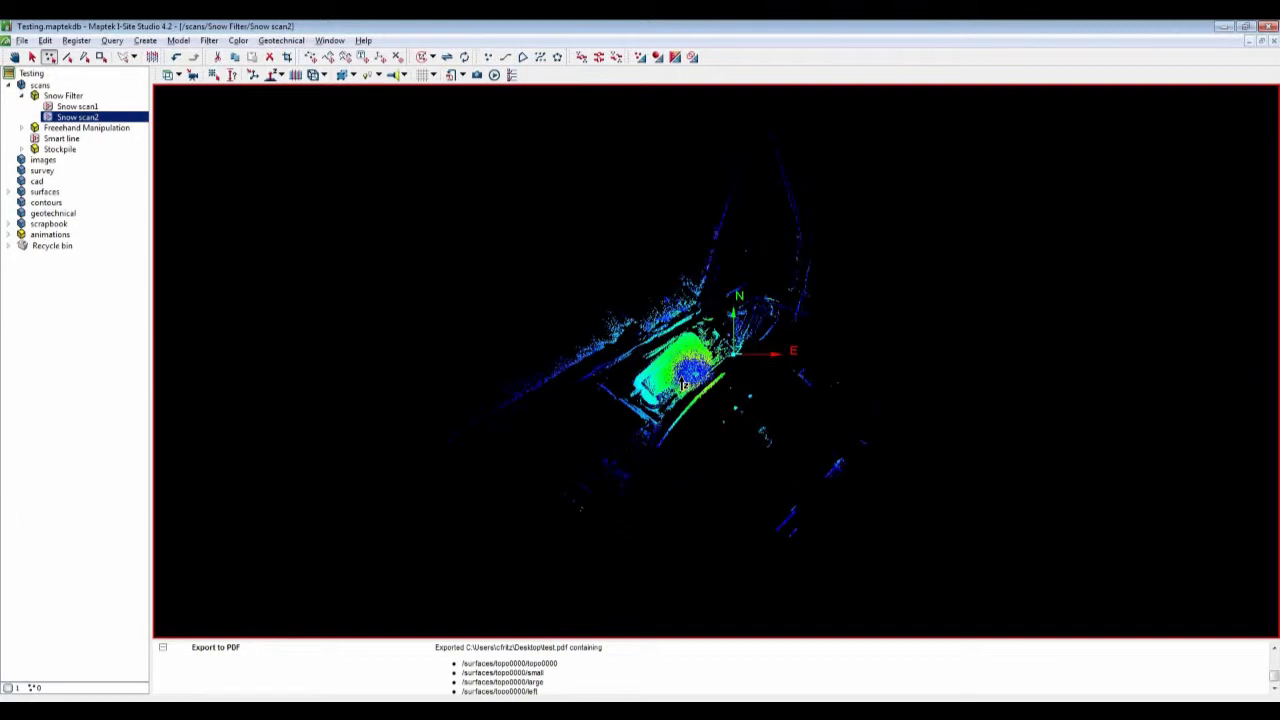
scroll(683, 386, up, 5)
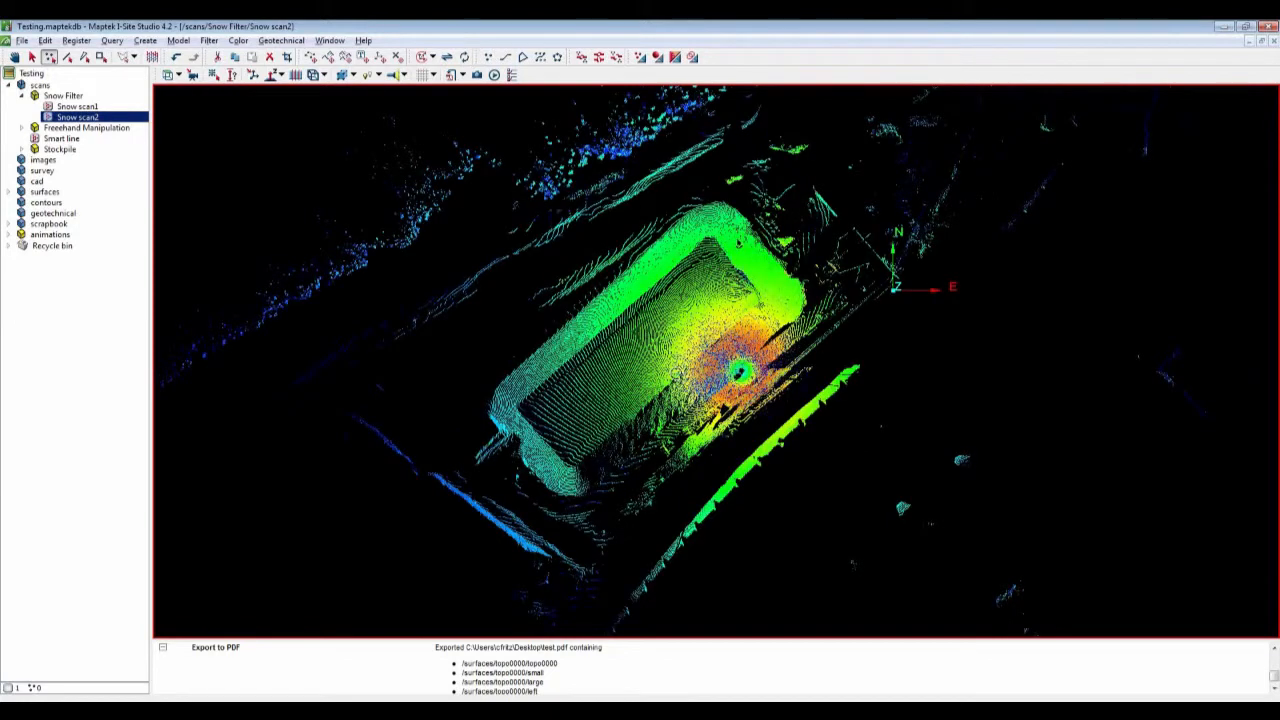
drag(740, 372, 759, 298)
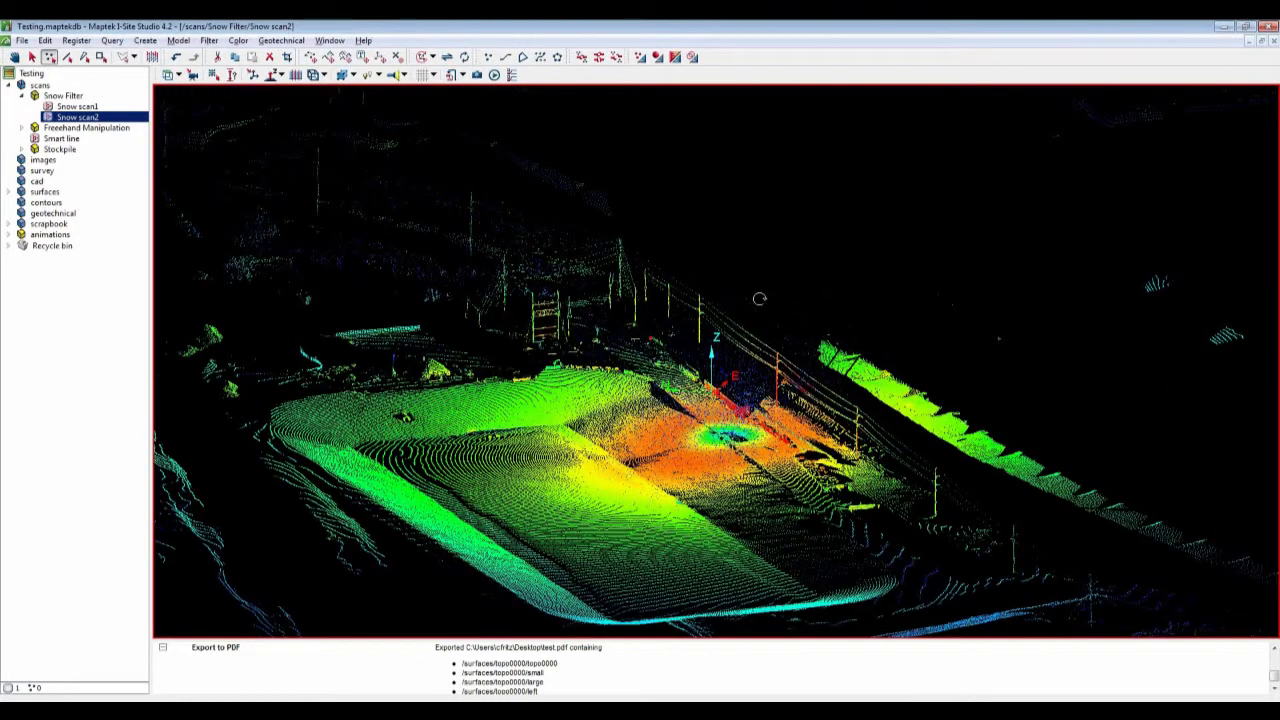
click(209, 41)
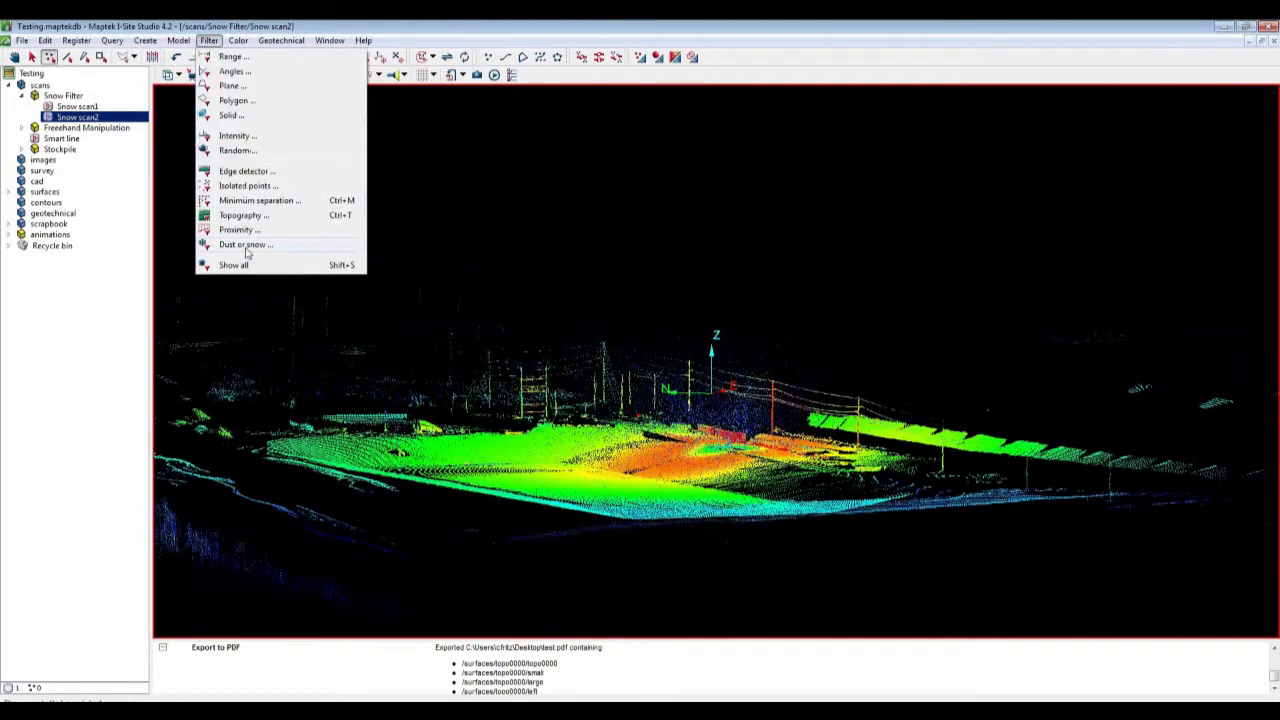
click(246, 247)
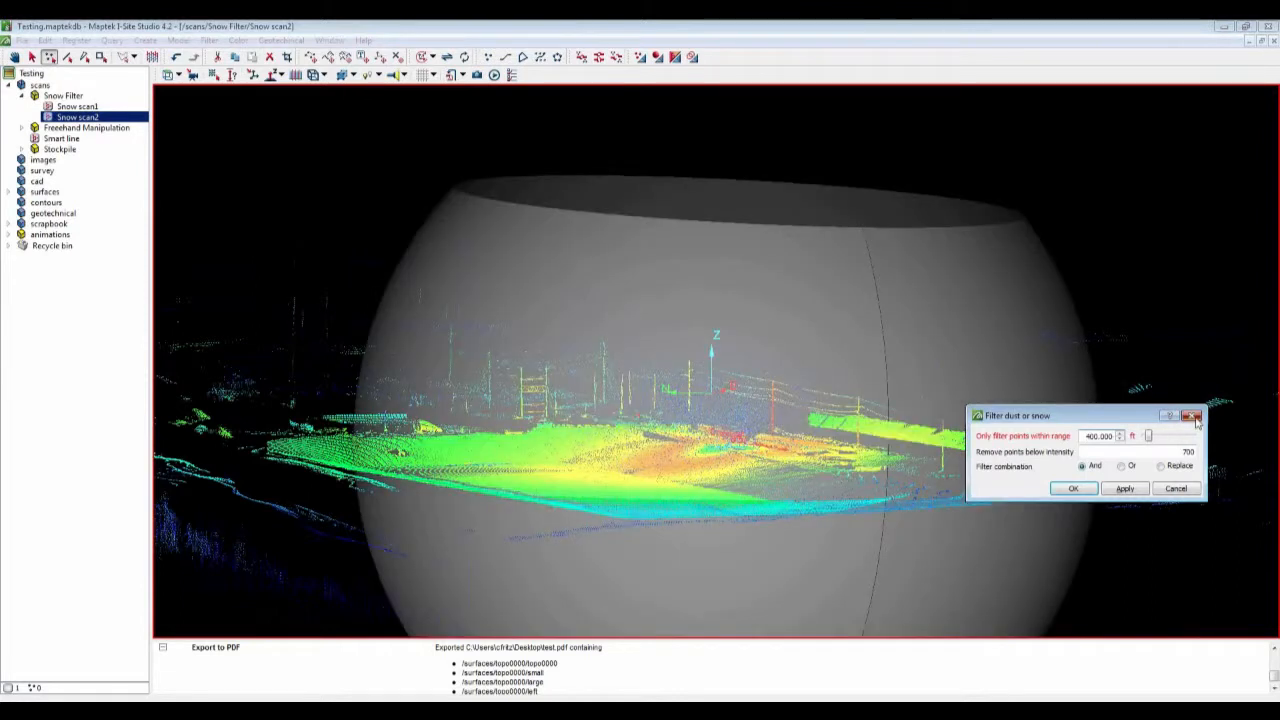
click(1193, 415)
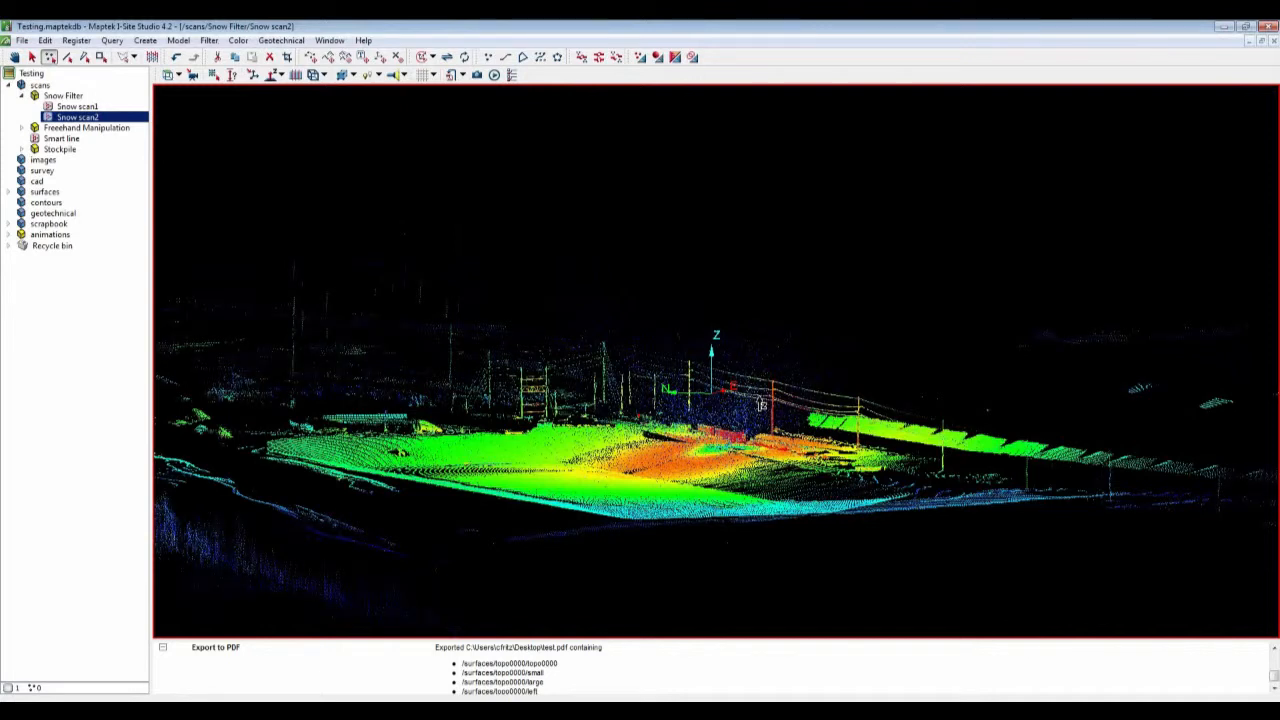
Step: Apply the Dust or snow filter to Snow scan2
scroll(761, 404, up, 2)
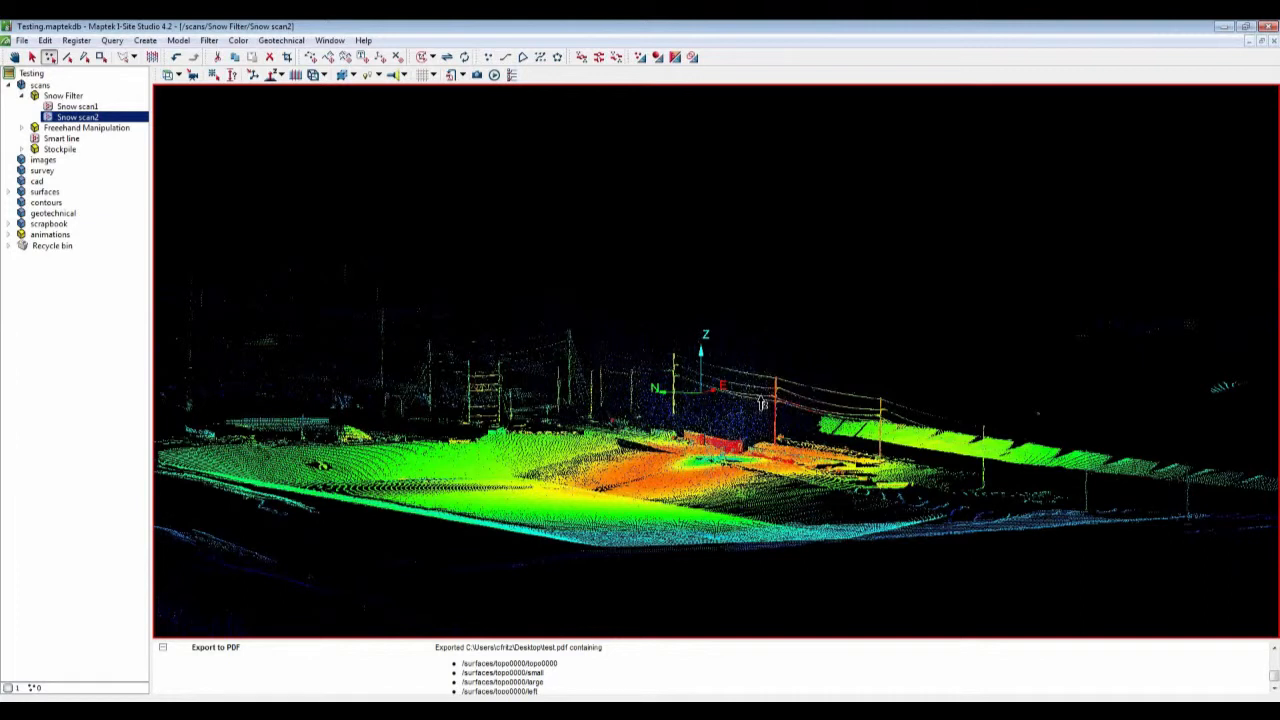
drag(761, 404, 812, 409)
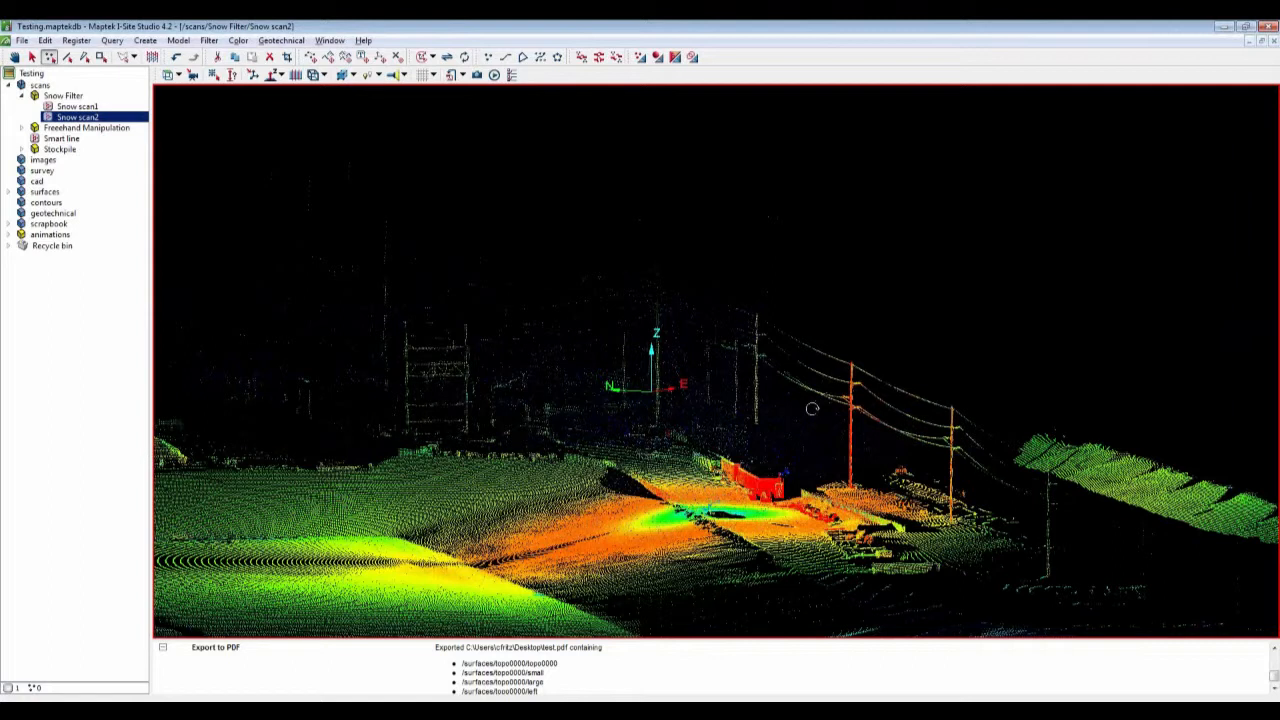
drag(812, 409, 796, 433)
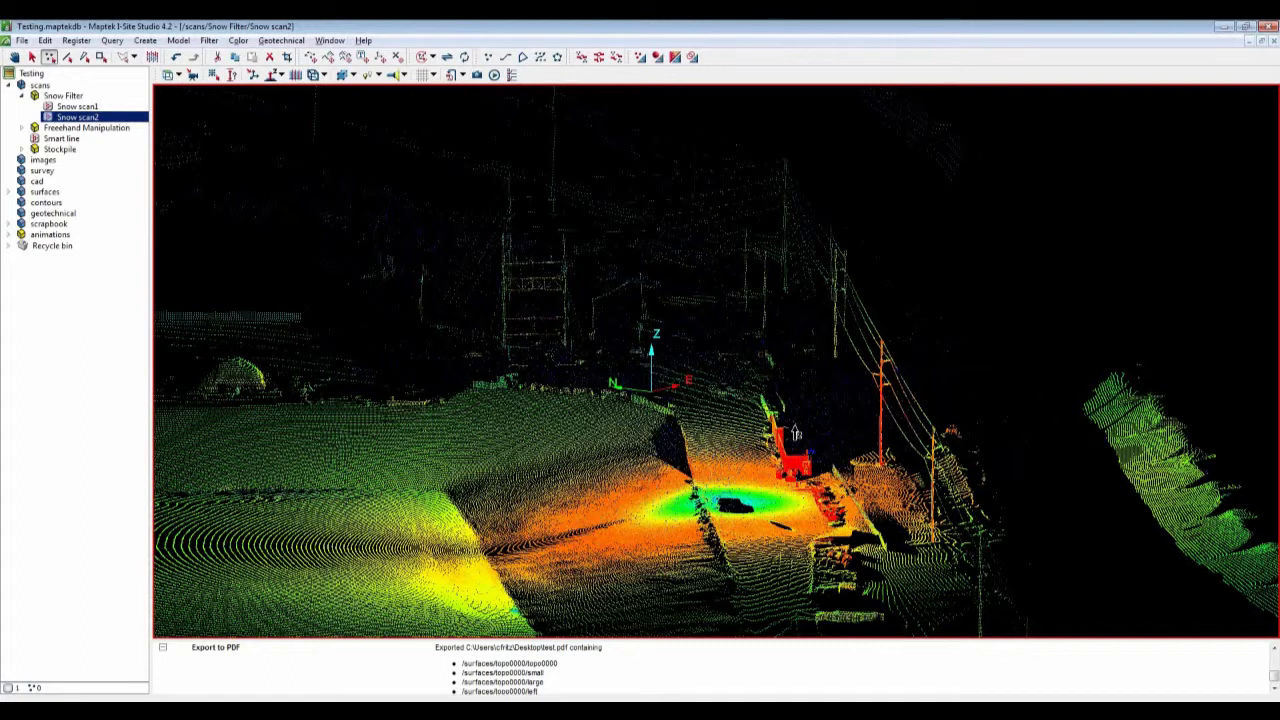
click(209, 40)
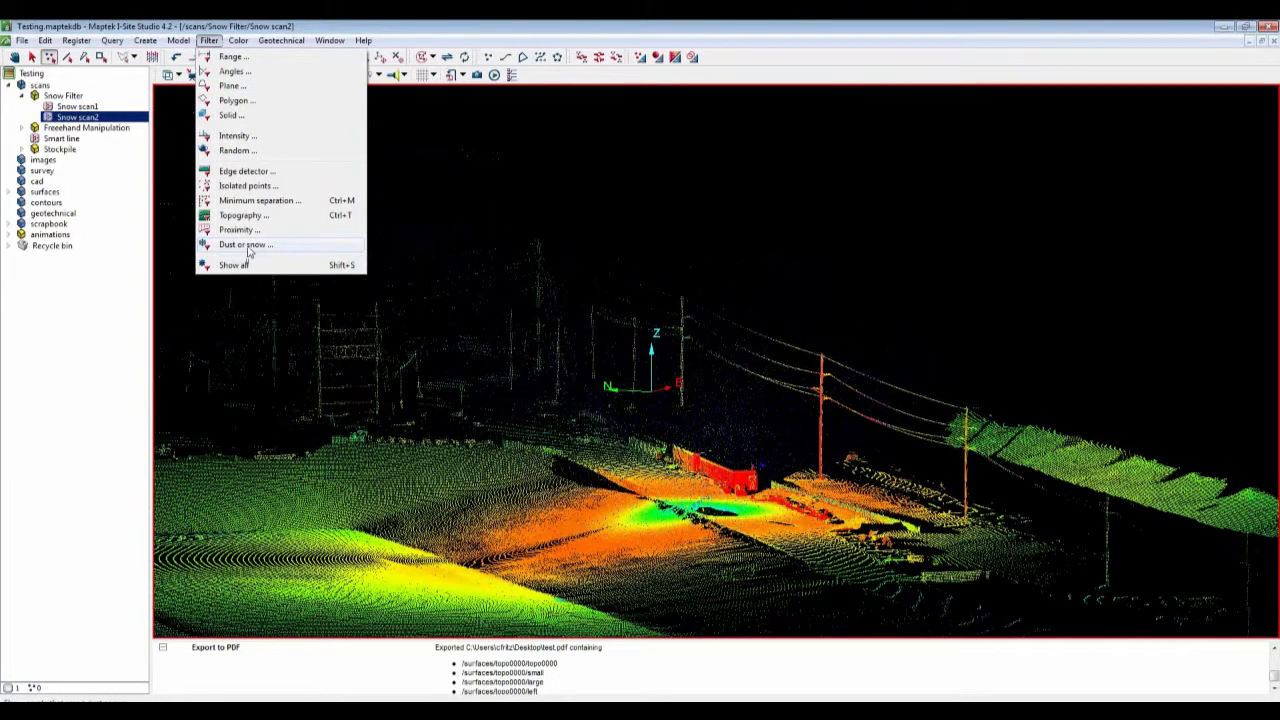
click(247, 245)
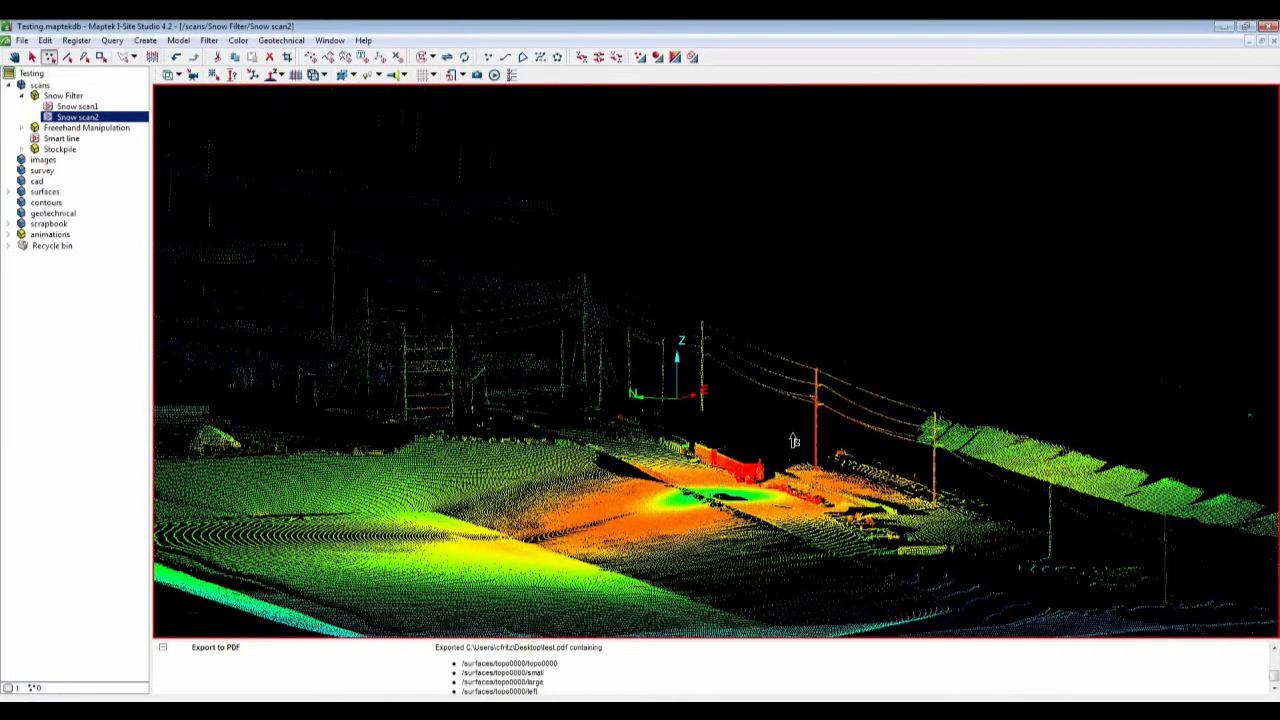
Step: Orbit around Snow scan2 to inspect the area cleared by the filter
drag(793, 441, 985, 460)
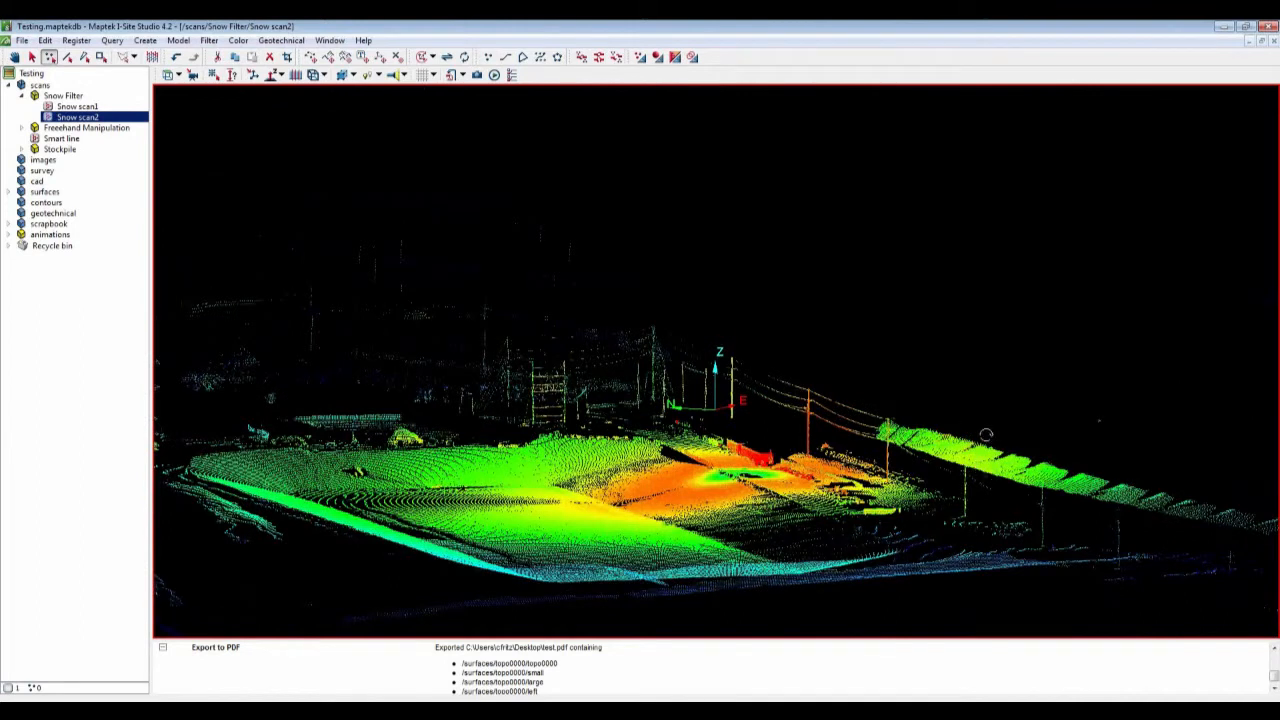
drag(986, 435, 984, 435)
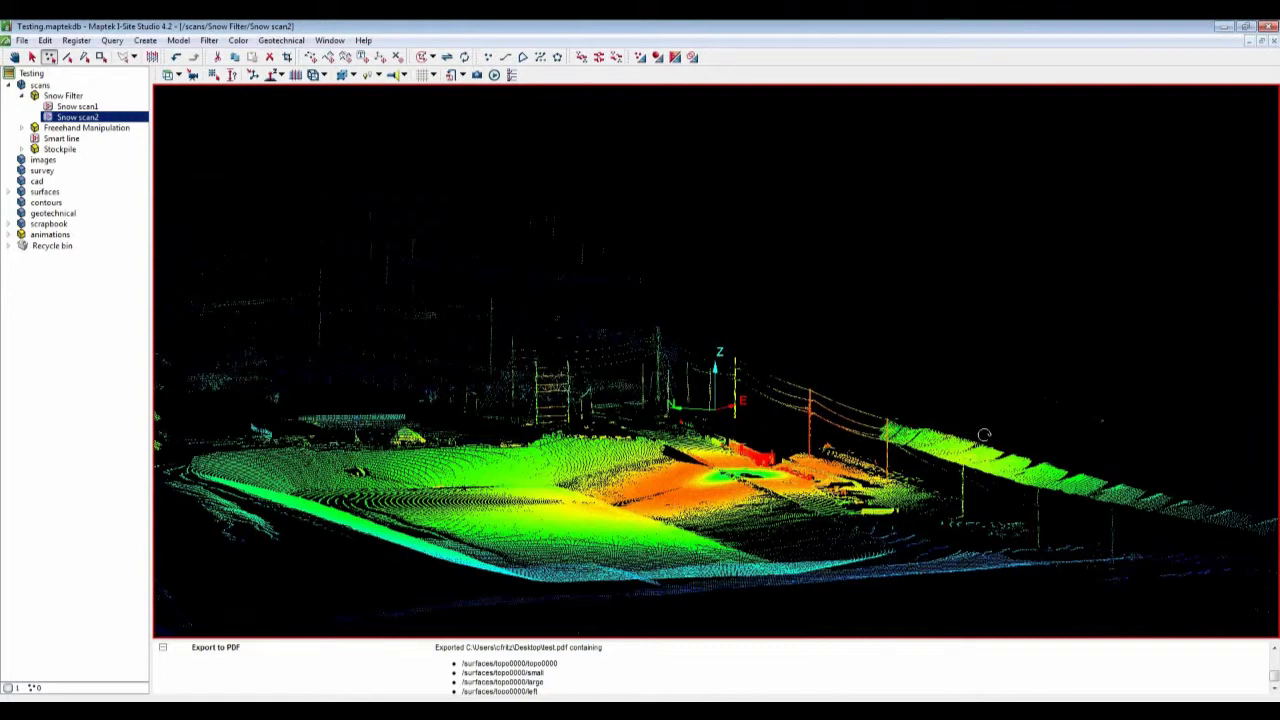
drag(984, 435, 800, 457)
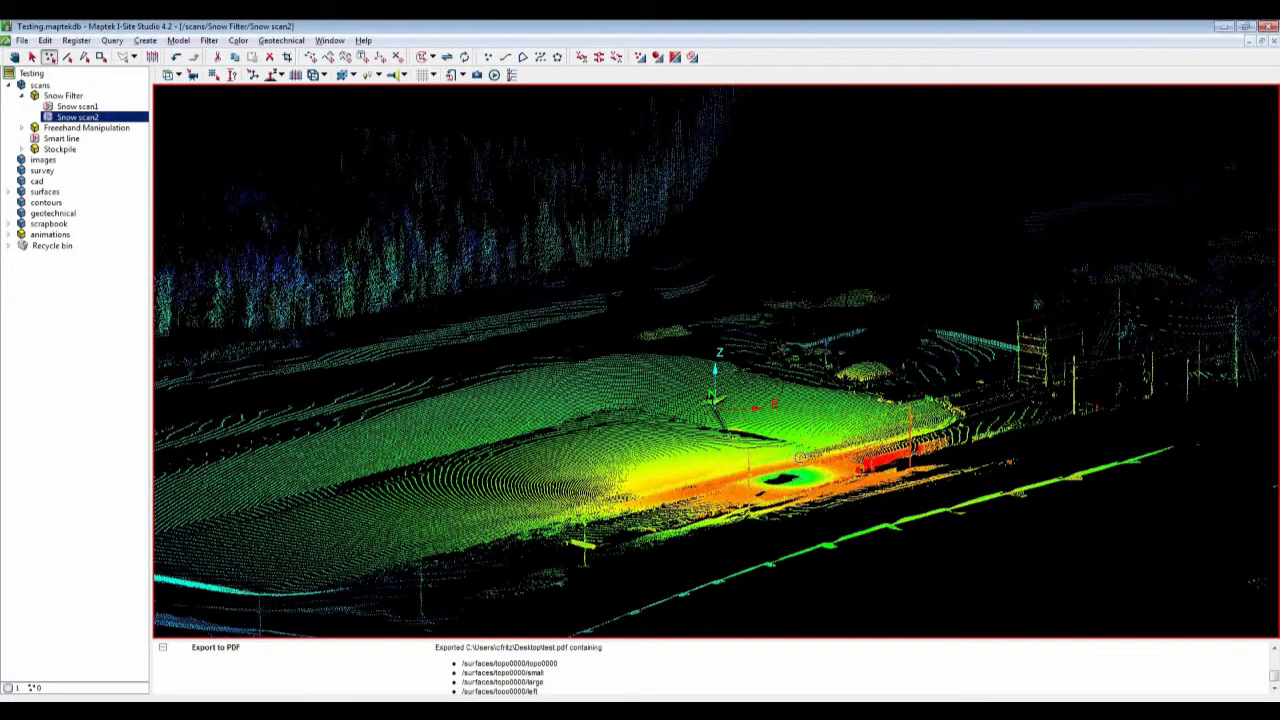
drag(800, 457, 790, 434)
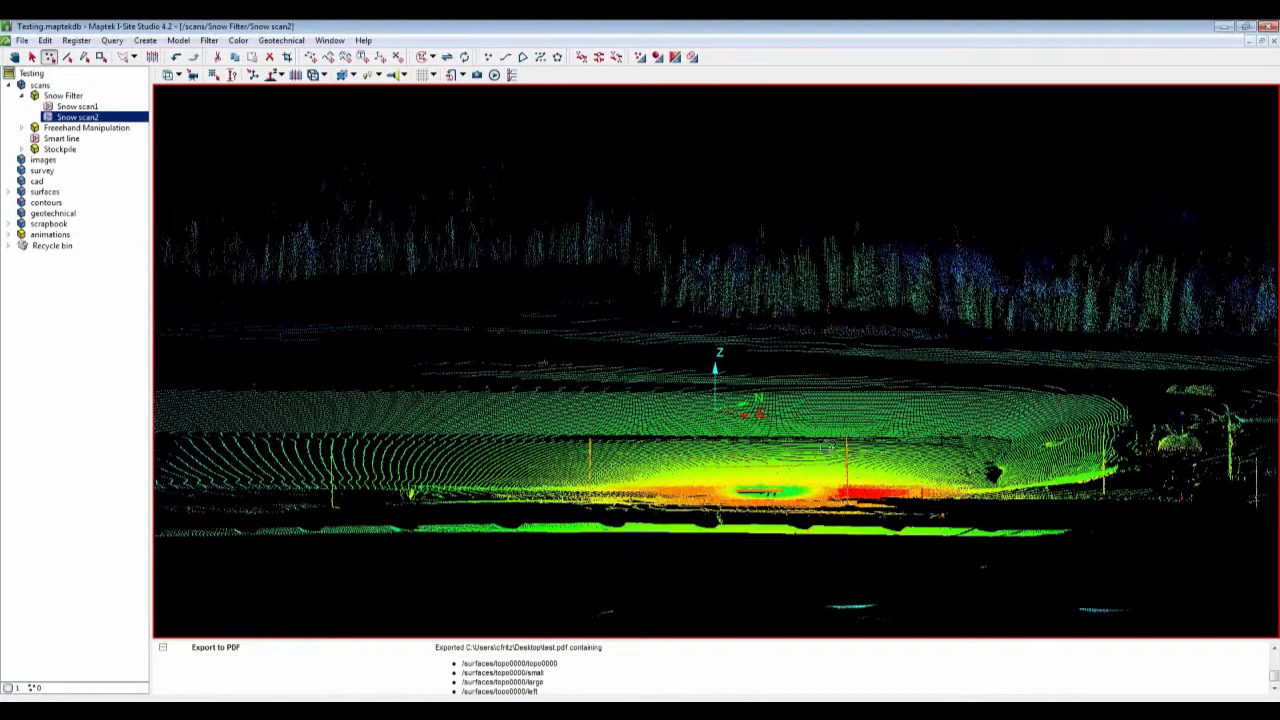
middle_drag(826, 448, 825, 452)
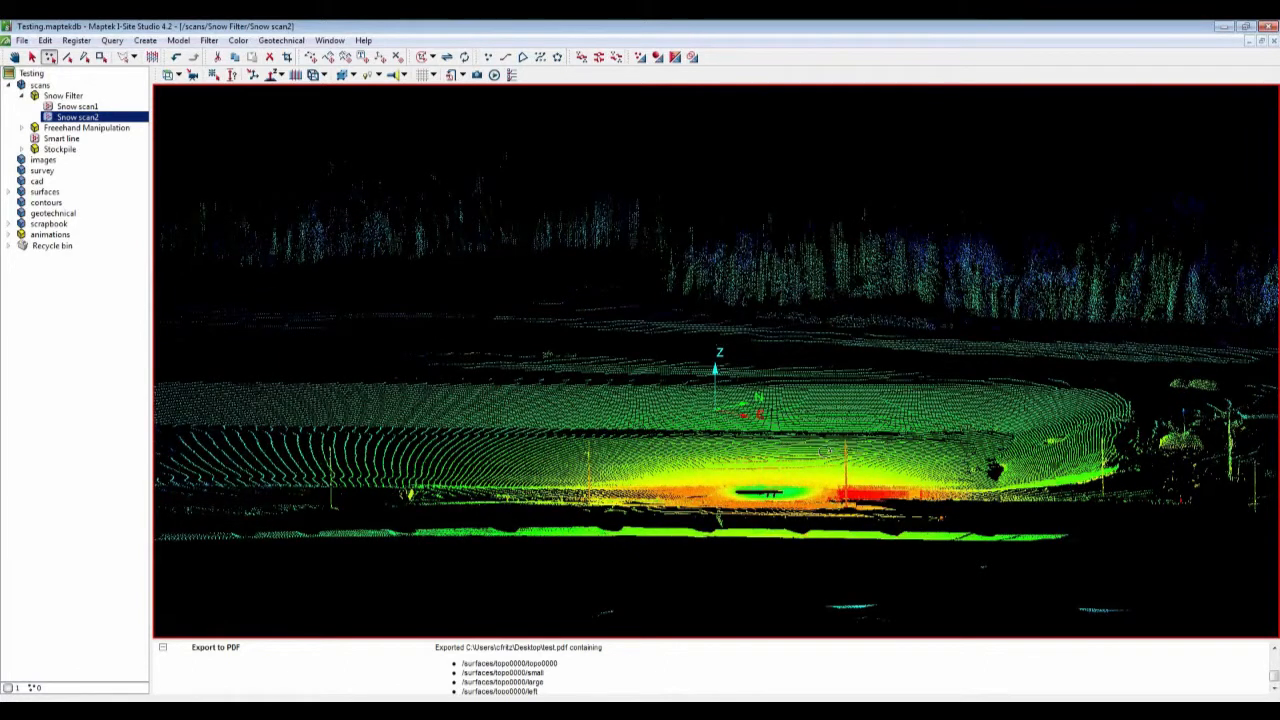
middle_drag(825, 452, 824, 510)
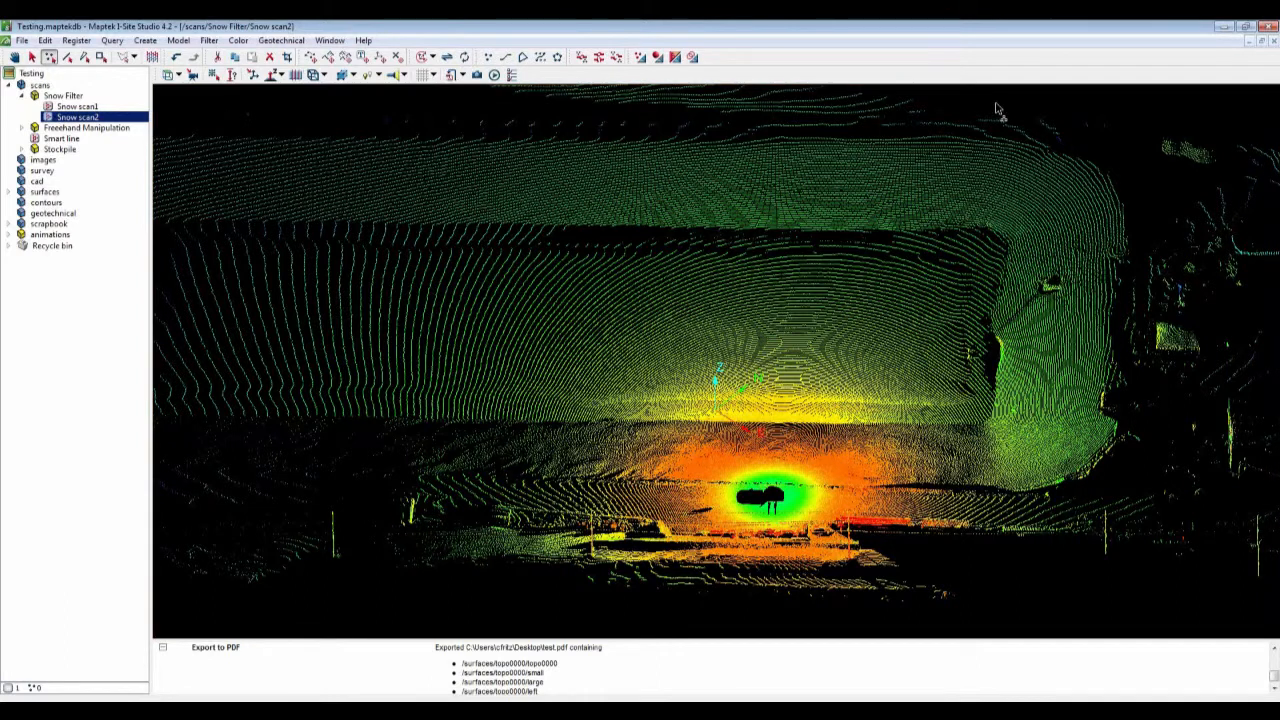
click(1247, 40)
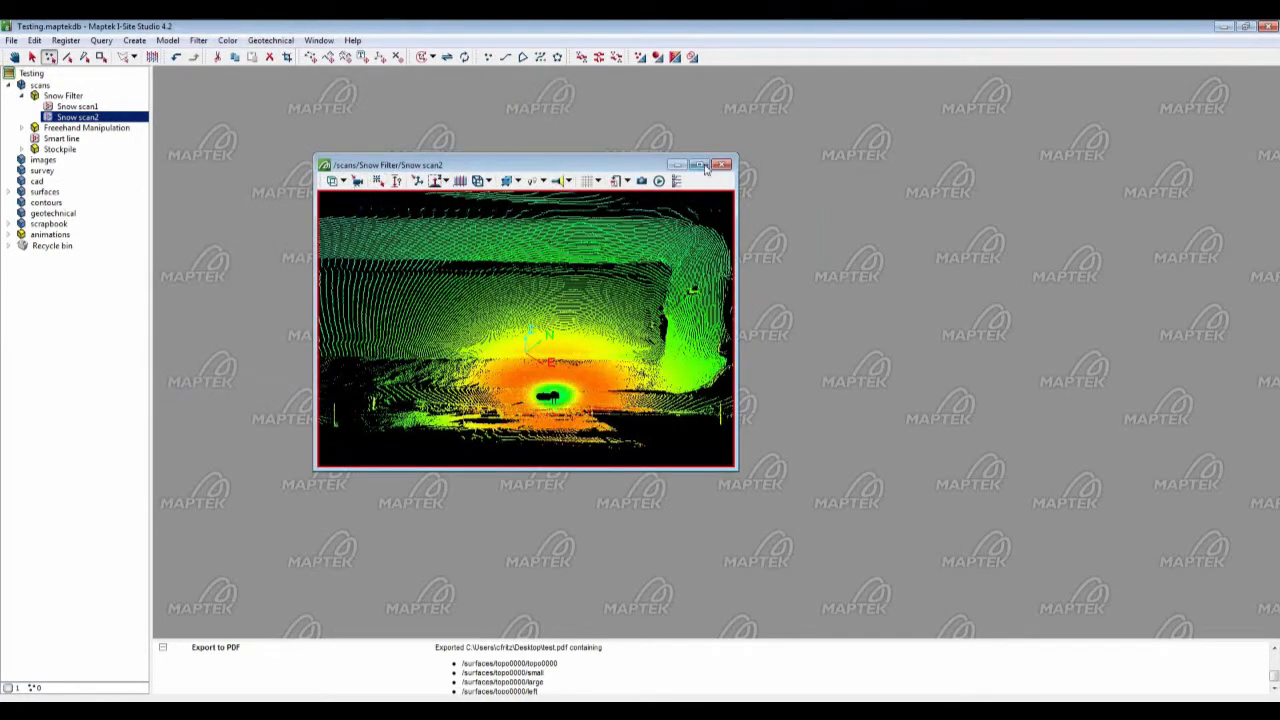
click(701, 165)
click(703, 165)
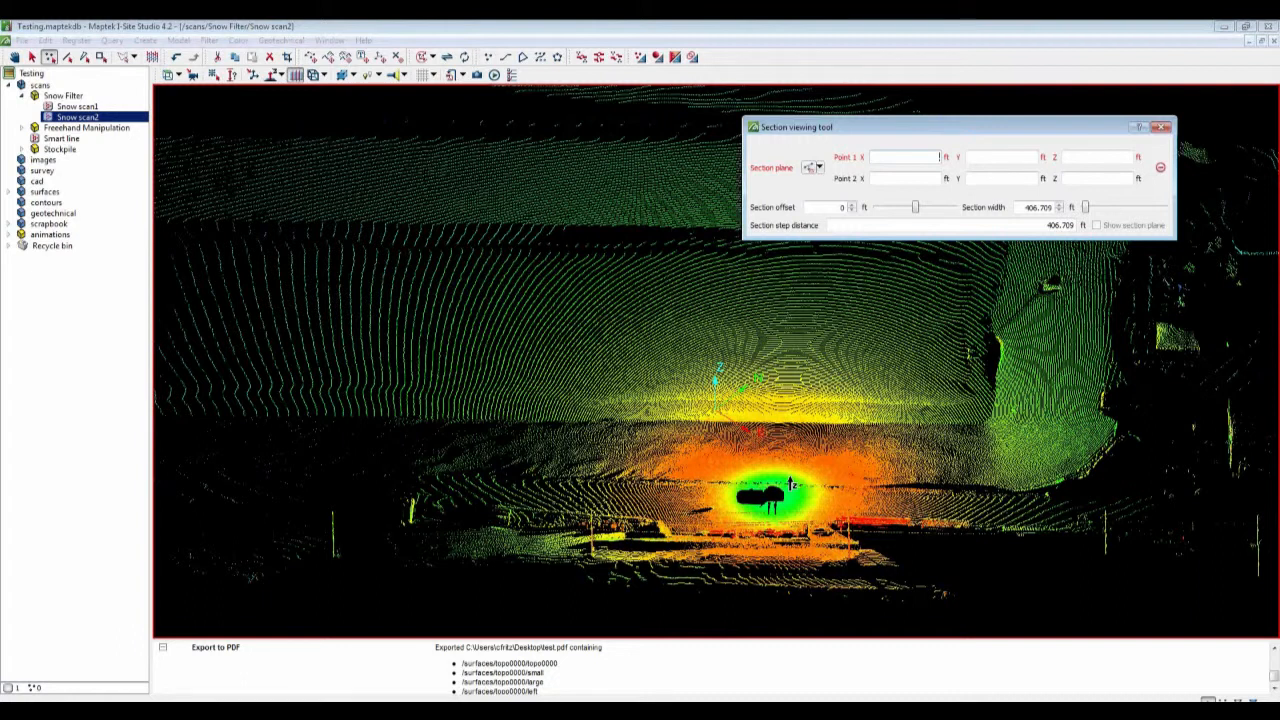
Step: Define a section plane through the cleared area by picking two points in the Section viewing tool
scroll(790, 484, down, 2)
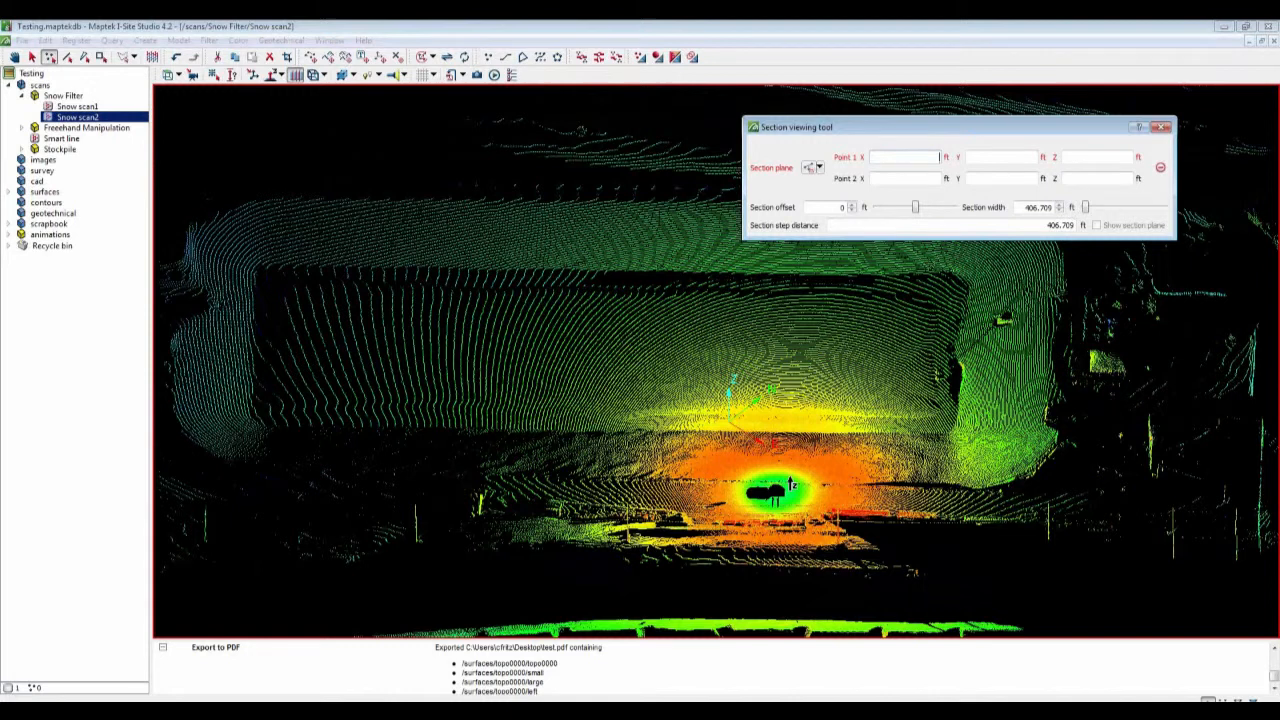
click(790, 484)
click(846, 528)
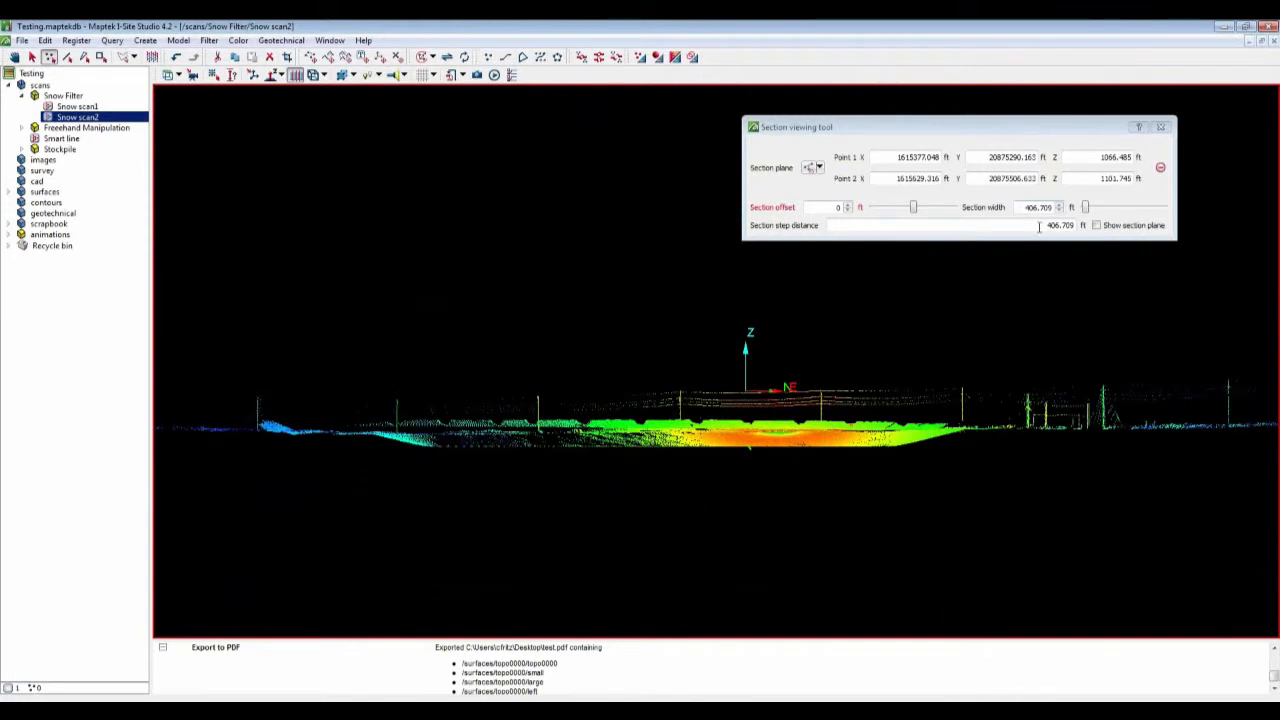
Step: Set the section width to 100 ft in the Section viewing tool
drag(1023, 208, 1105, 208)
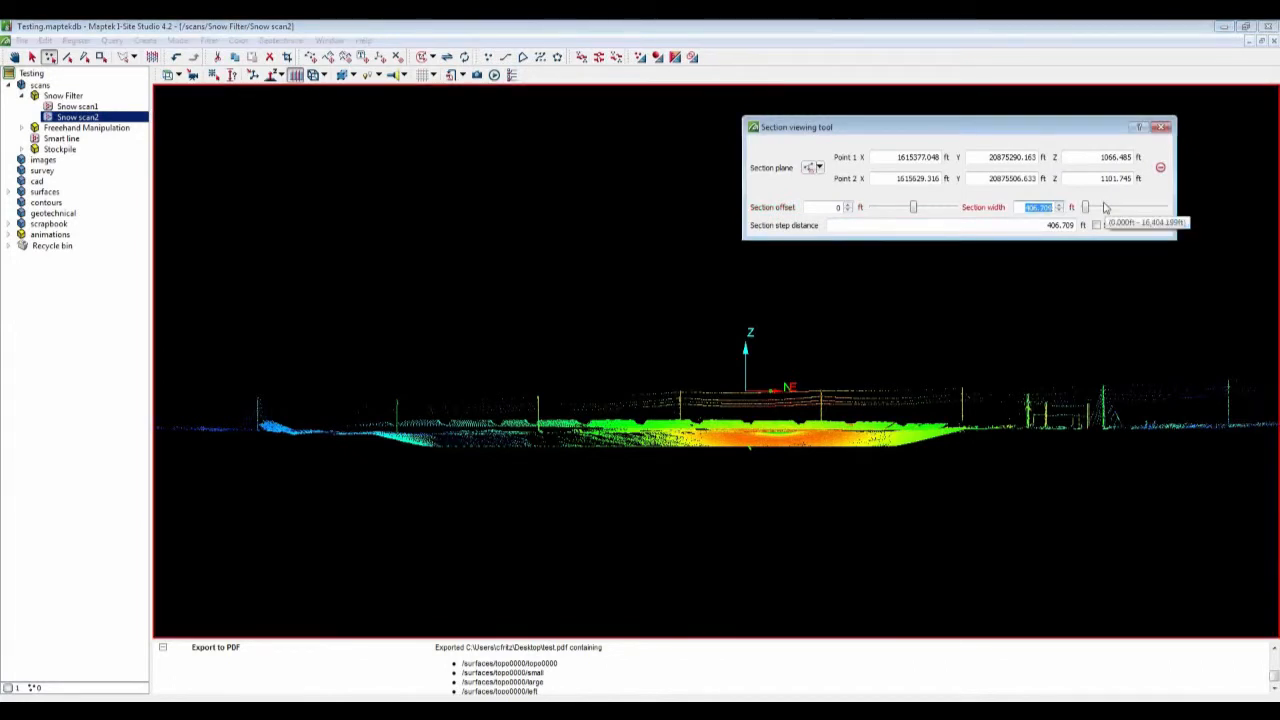
text(100)
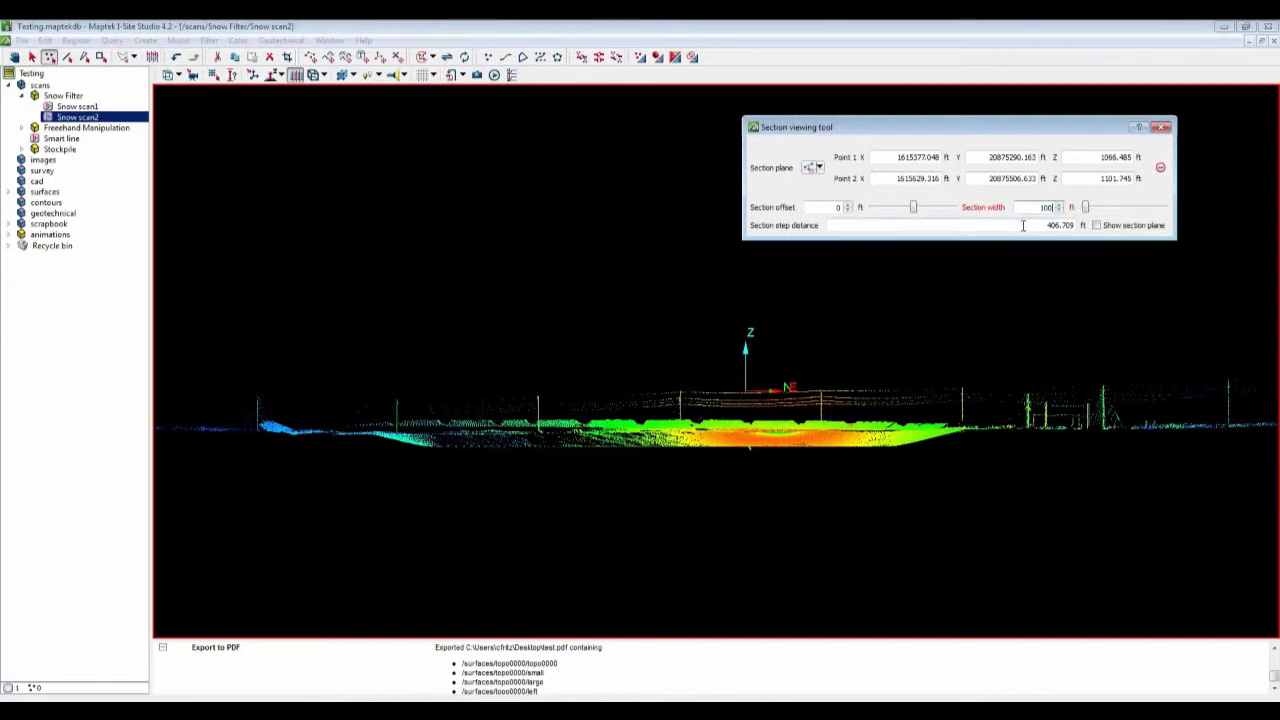
key(Tab)
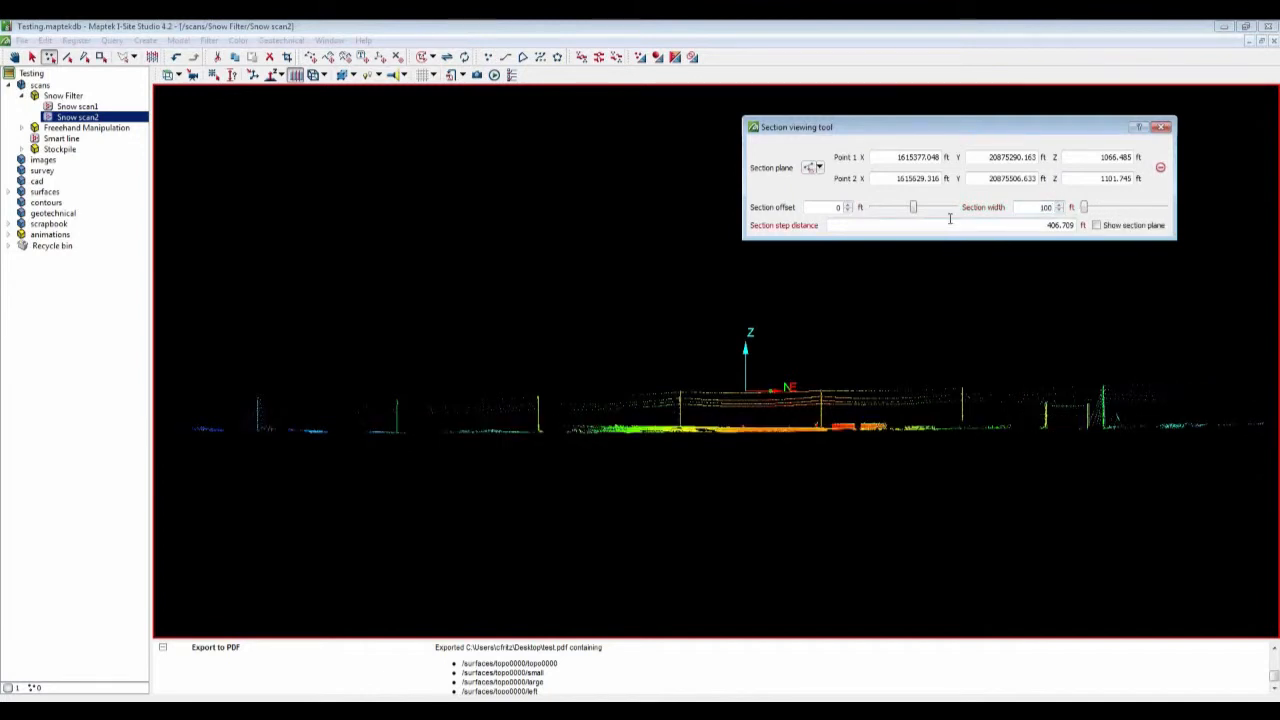
Step: Set the section step distance to 10 ft, then step the section offset up and back to 0
drag(1045, 225, 1084, 229)
text(10)
click(819, 207)
click(848, 205)
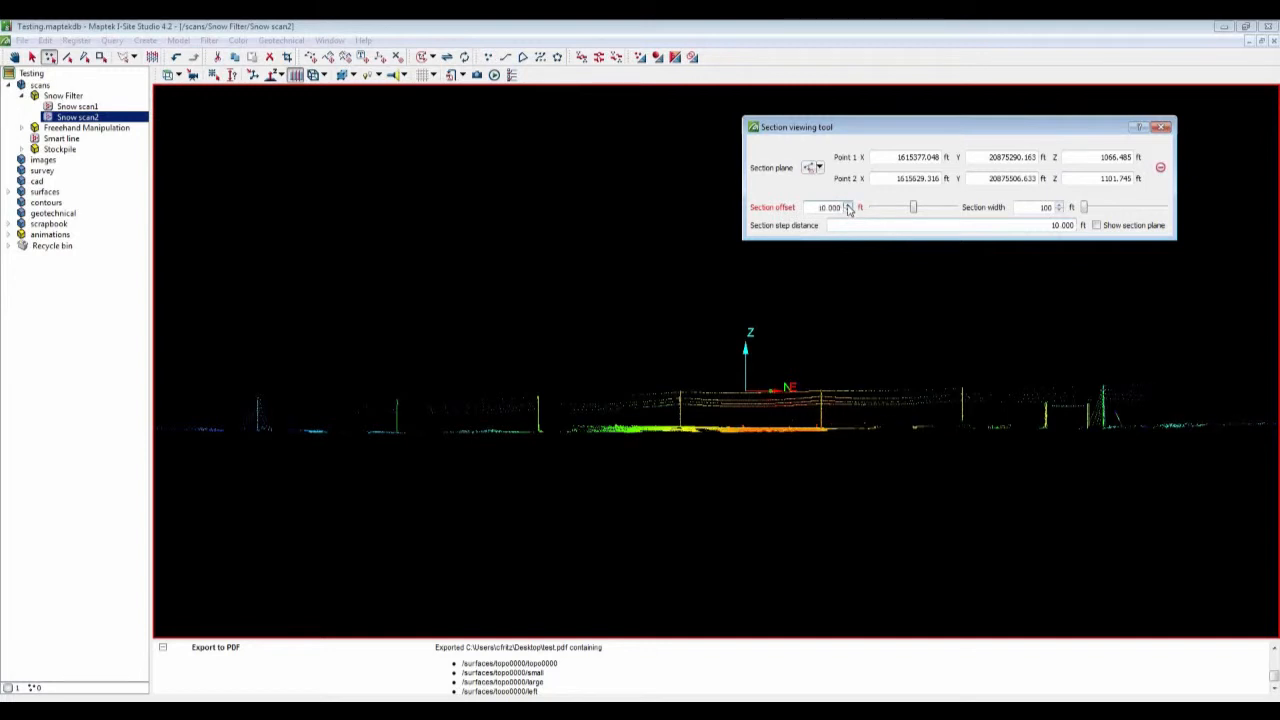
click(848, 206)
click(848, 210)
click(848, 210)
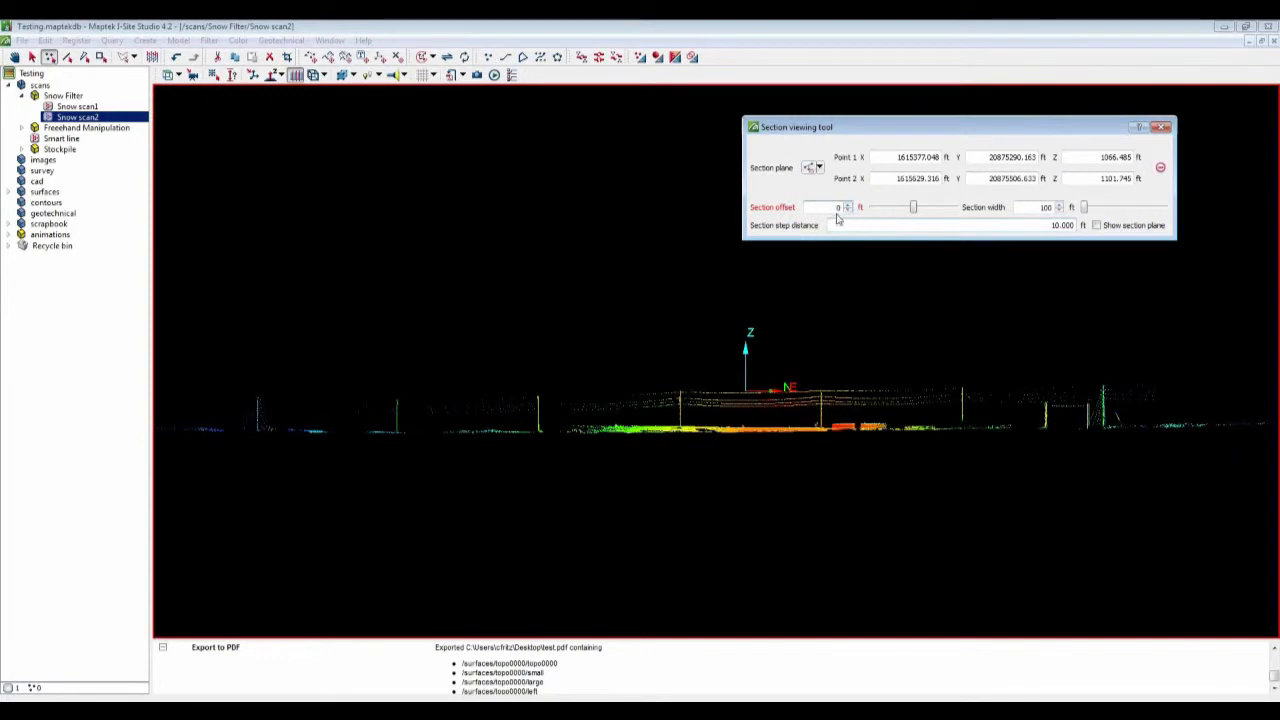
Step: Select the power lines and poles above the ground in the section with a polygon and delete them
scroll(728, 418, up, 1)
scroll(728, 418, up, 3)
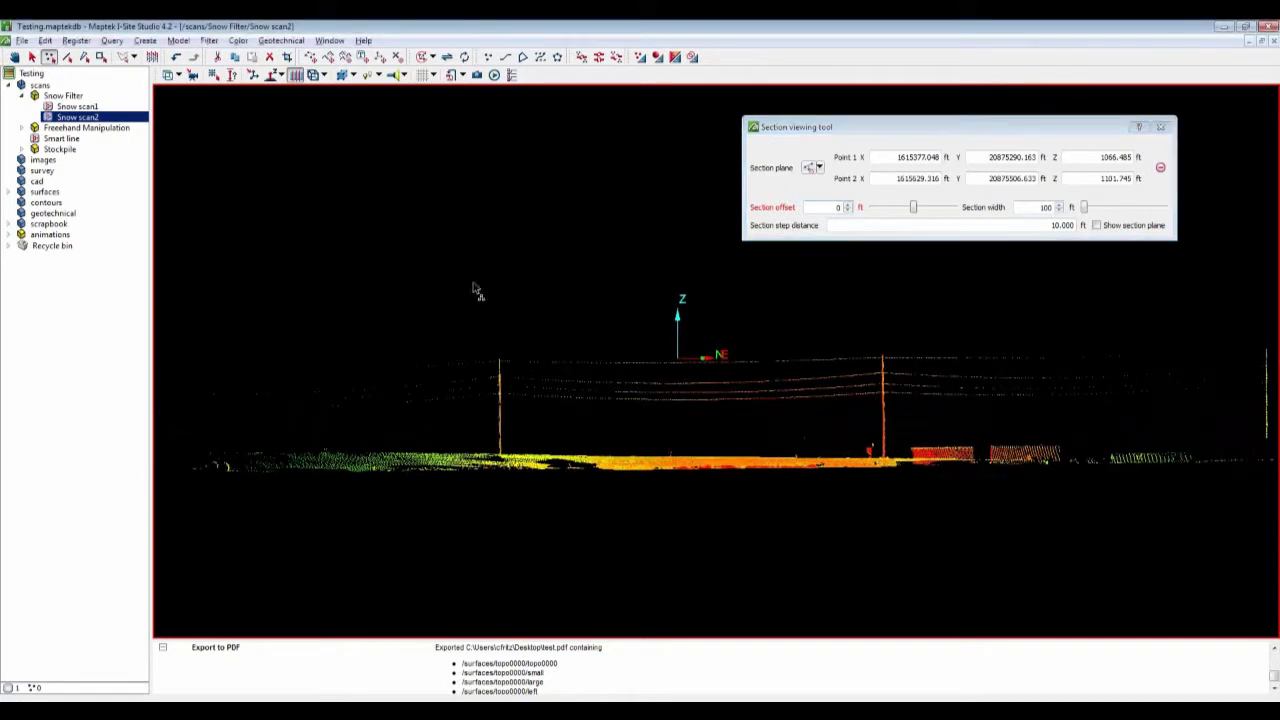
click(418, 274)
click(924, 312)
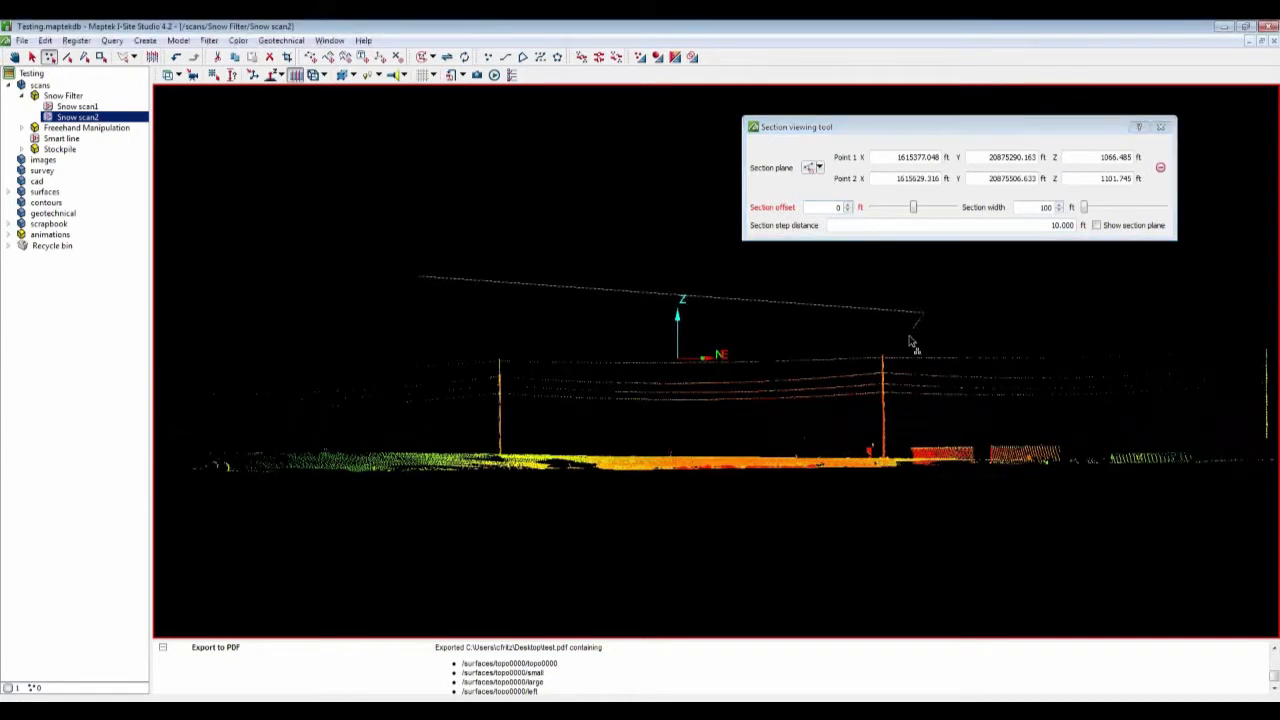
click(890, 456)
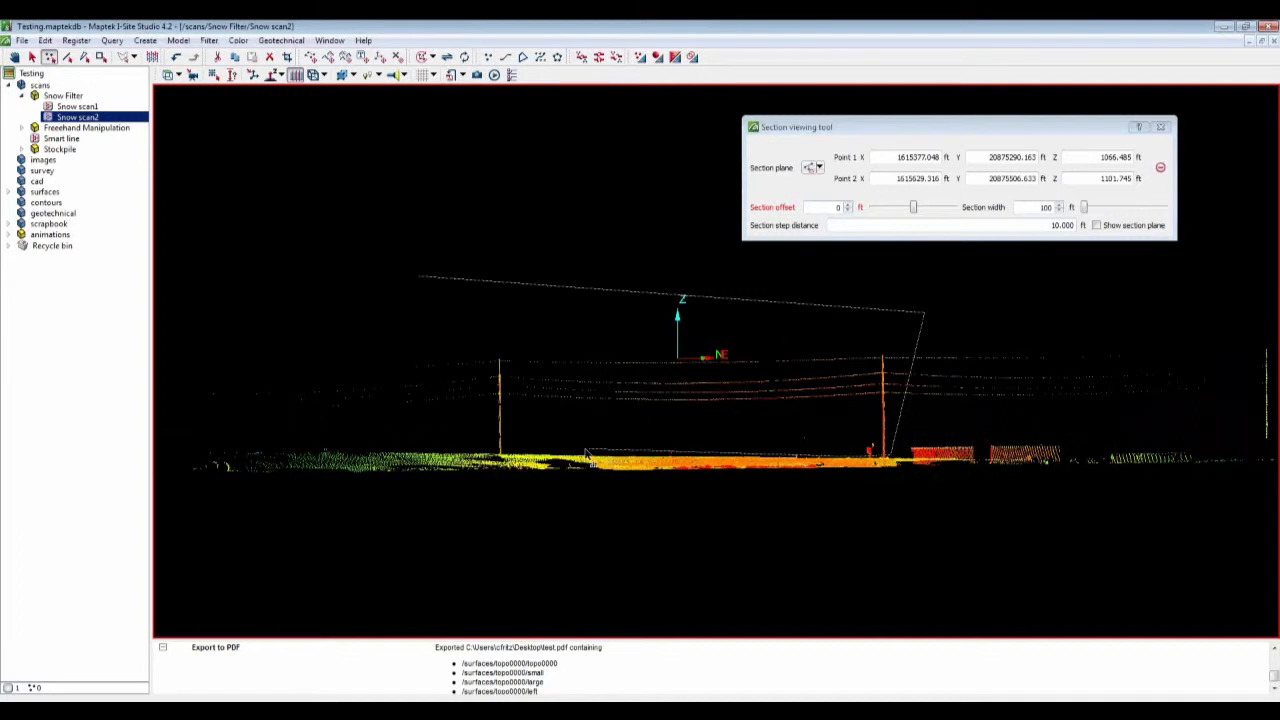
click(503, 451)
double_click(390, 421)
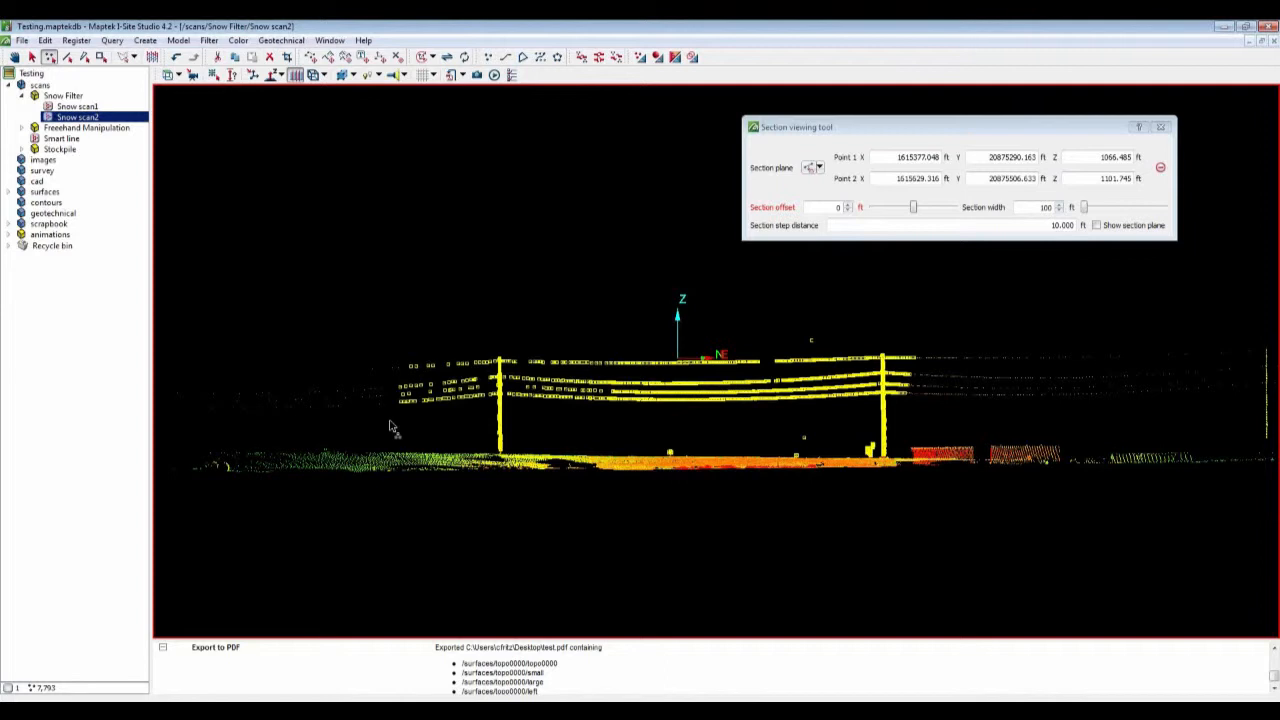
key(Delete)
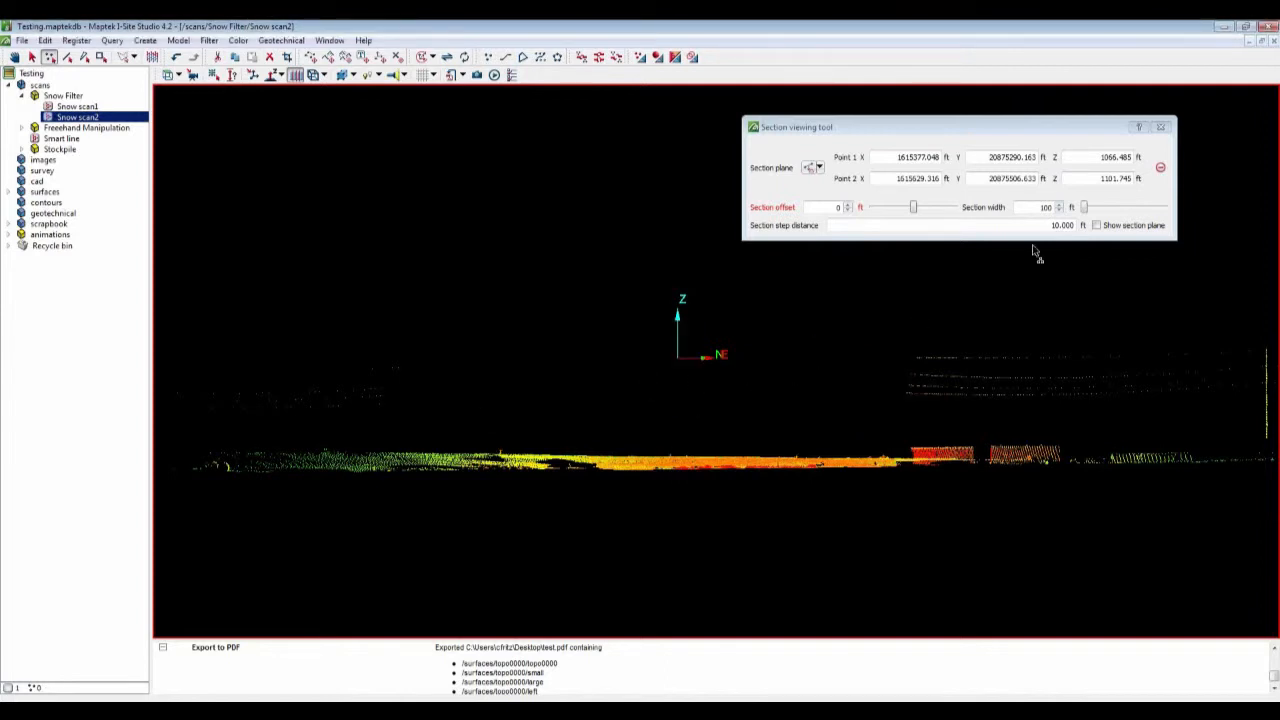
Step: Clear the section plane and close the Section viewing tool
click(1161, 169)
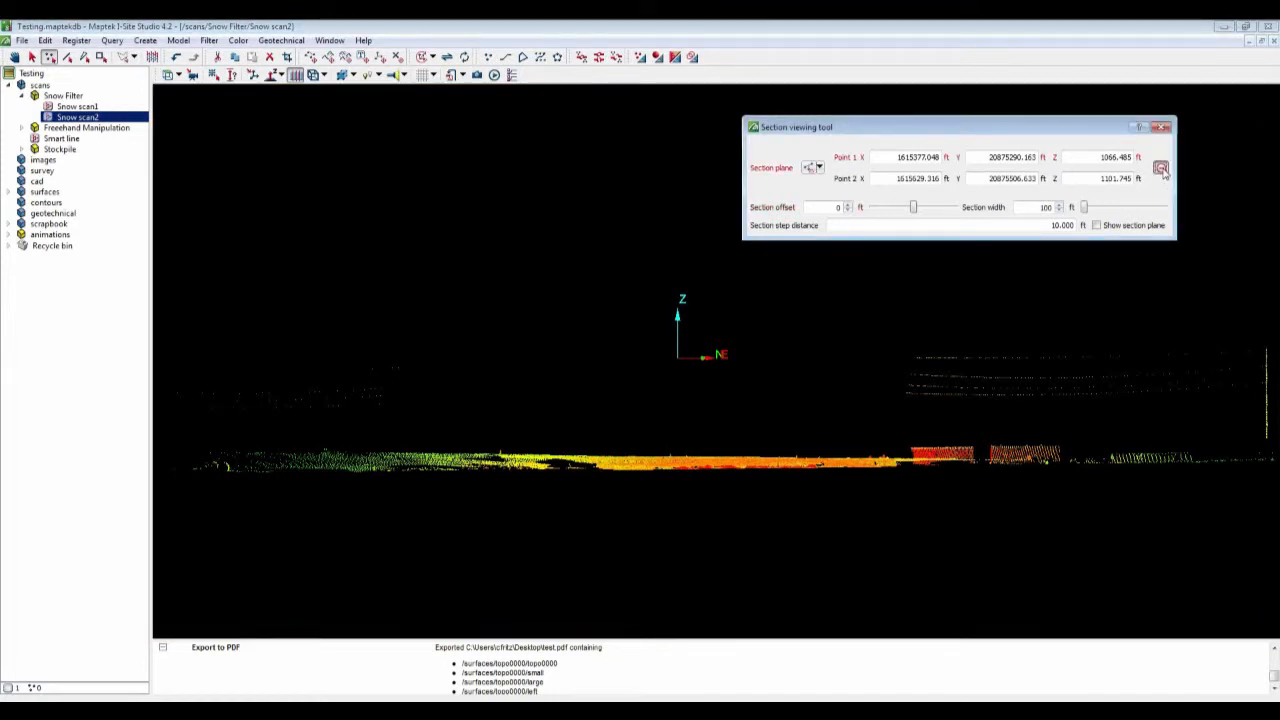
click(1161, 169)
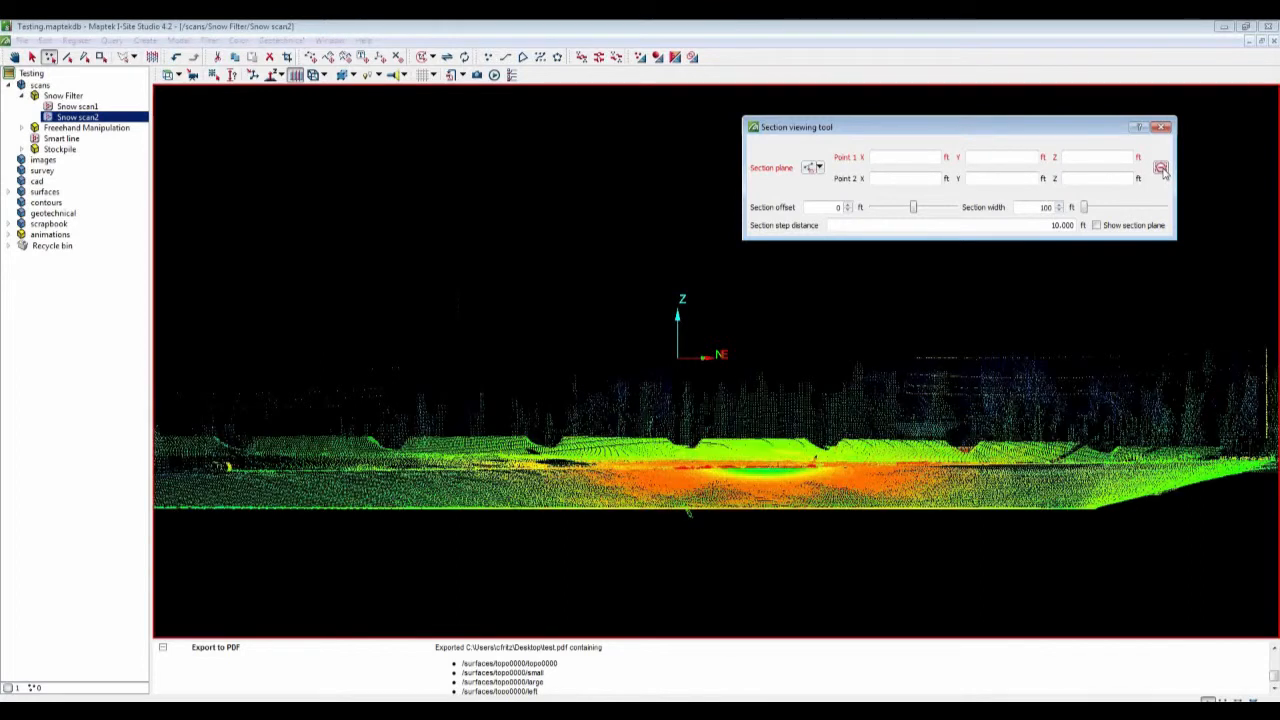
scroll(673, 393, down, 4)
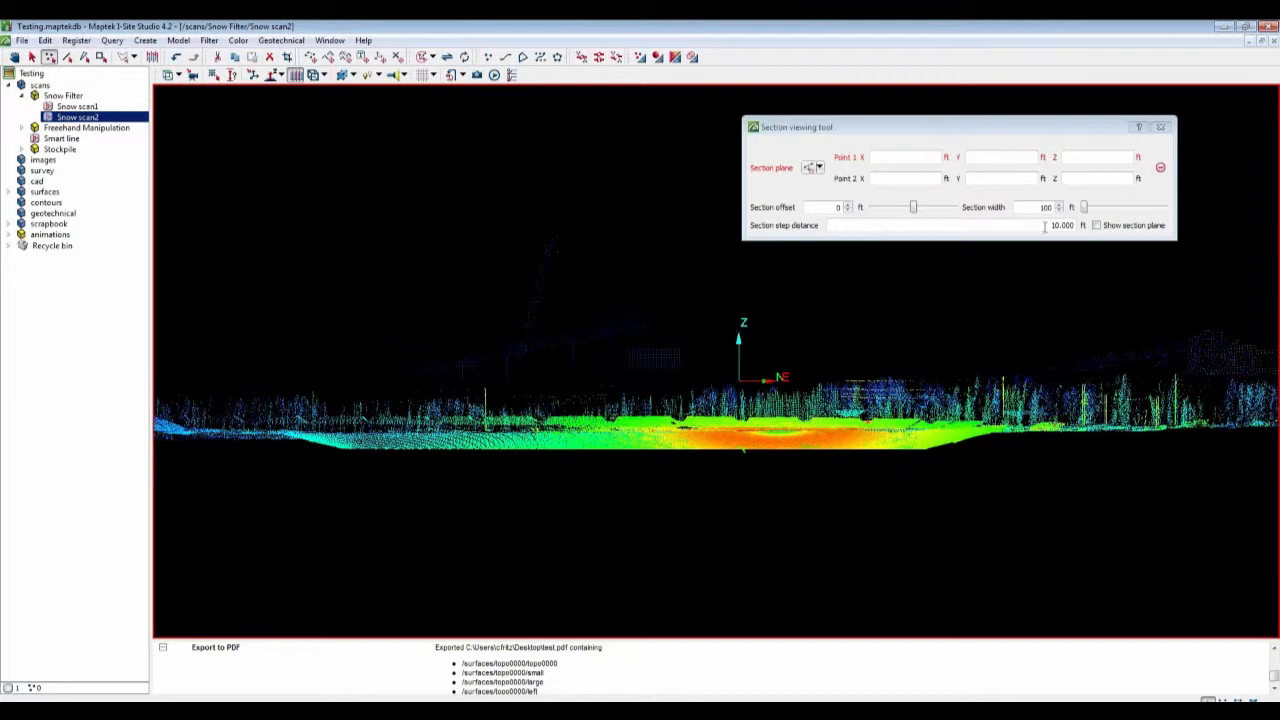
click(1165, 129)
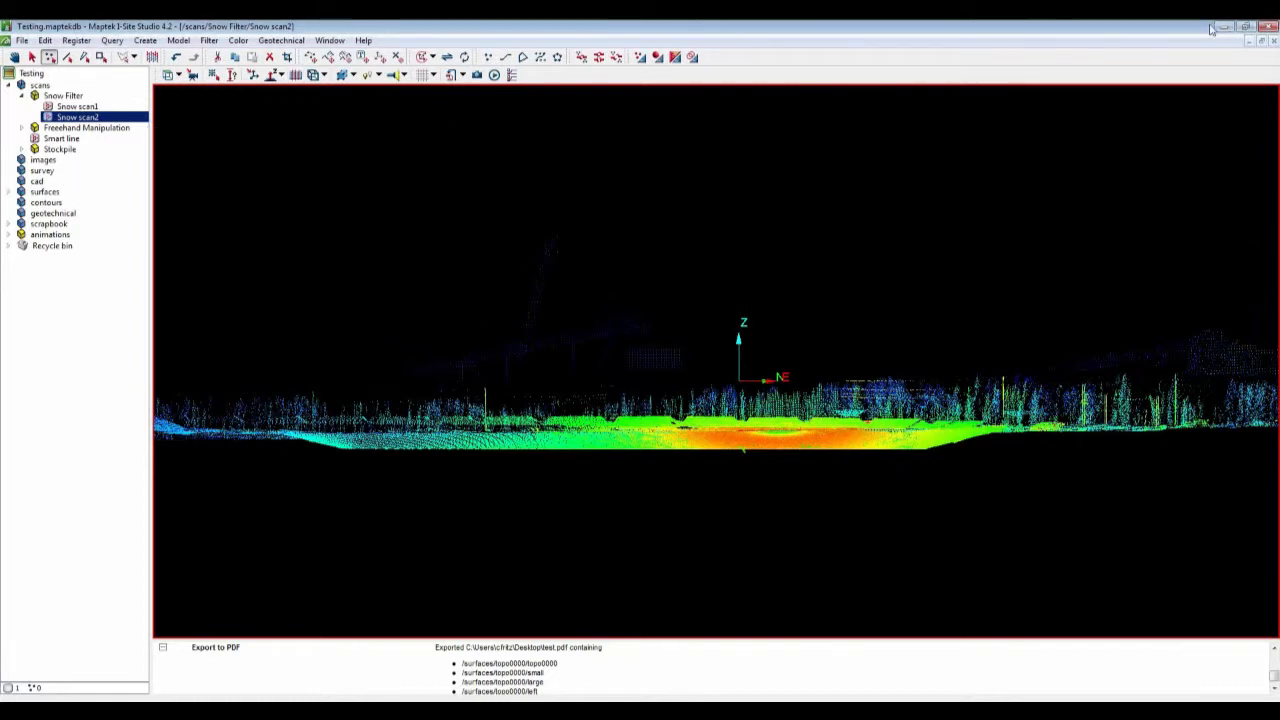
Step: Close the Snow scan2 view window and load the Freehand Manipulation scans into the view
click(1274, 42)
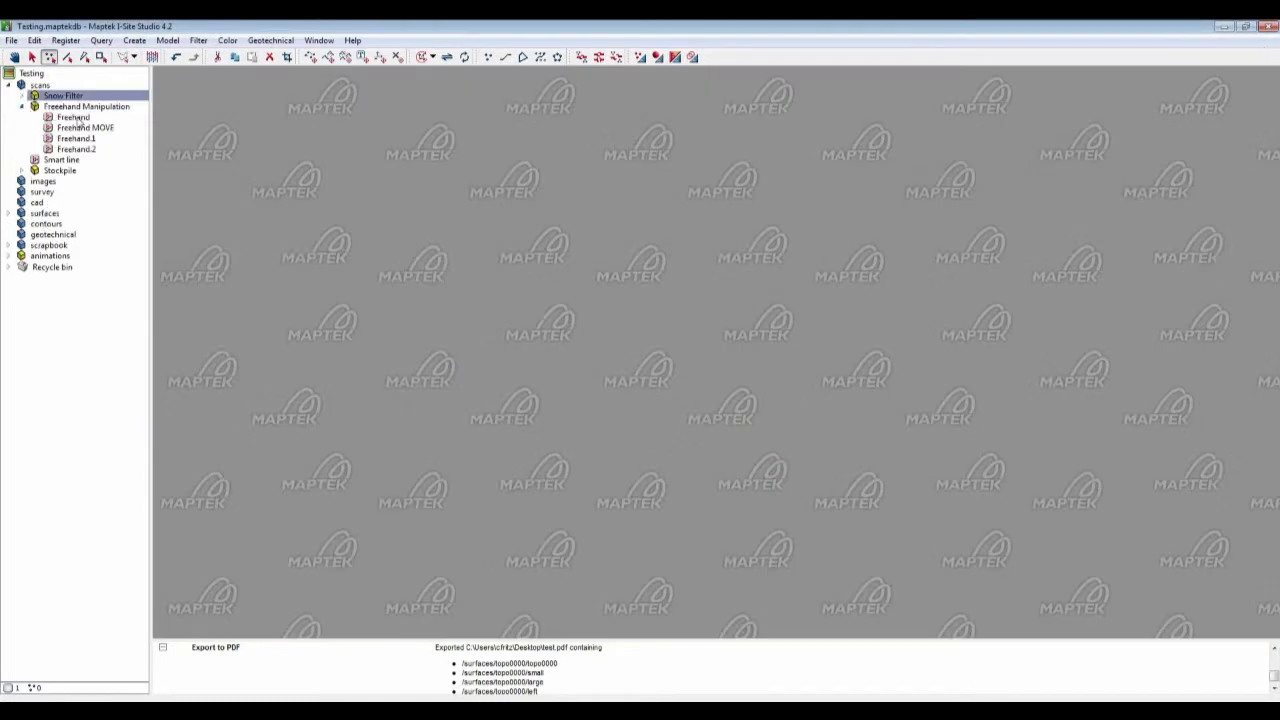
mouse_move(75, 118)
mouse_down()
mouse_move(80, 143)
mouse_move(500, 229)
mouse_up()
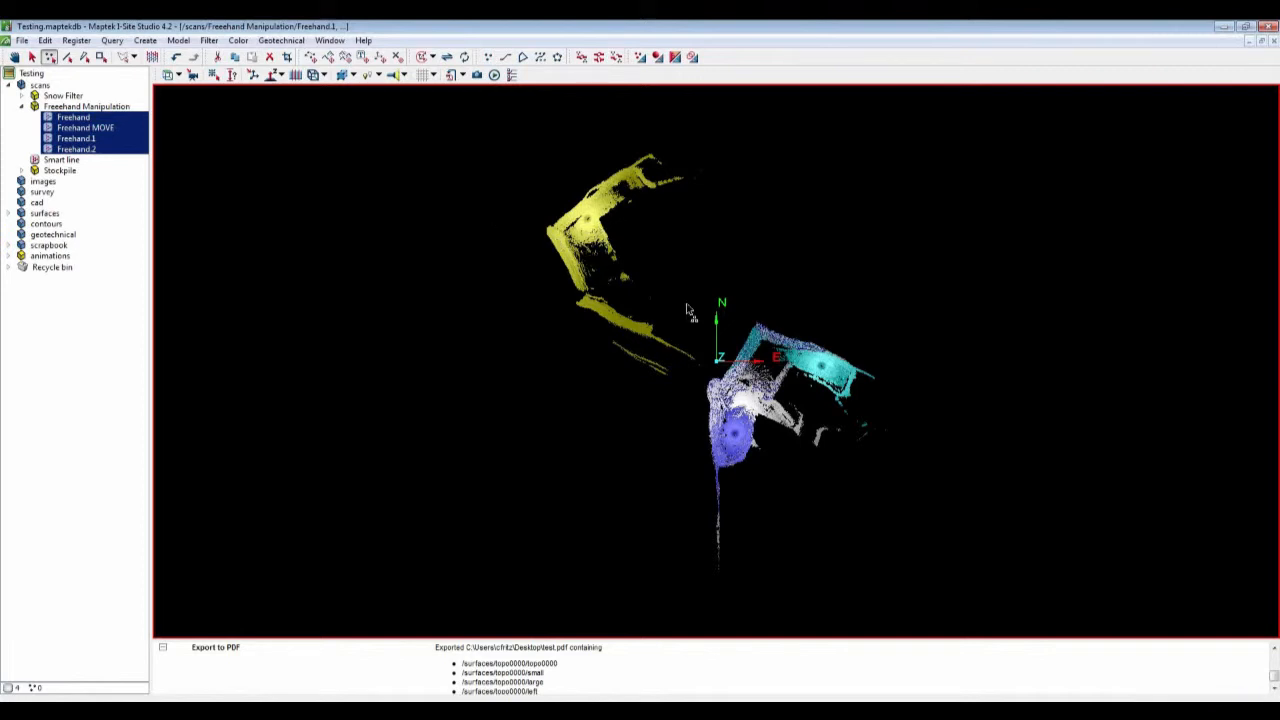
Step: Translate Freehand MOVE forward, picking a From point on the yellow scan and a To point near the other scans
click(446, 58)
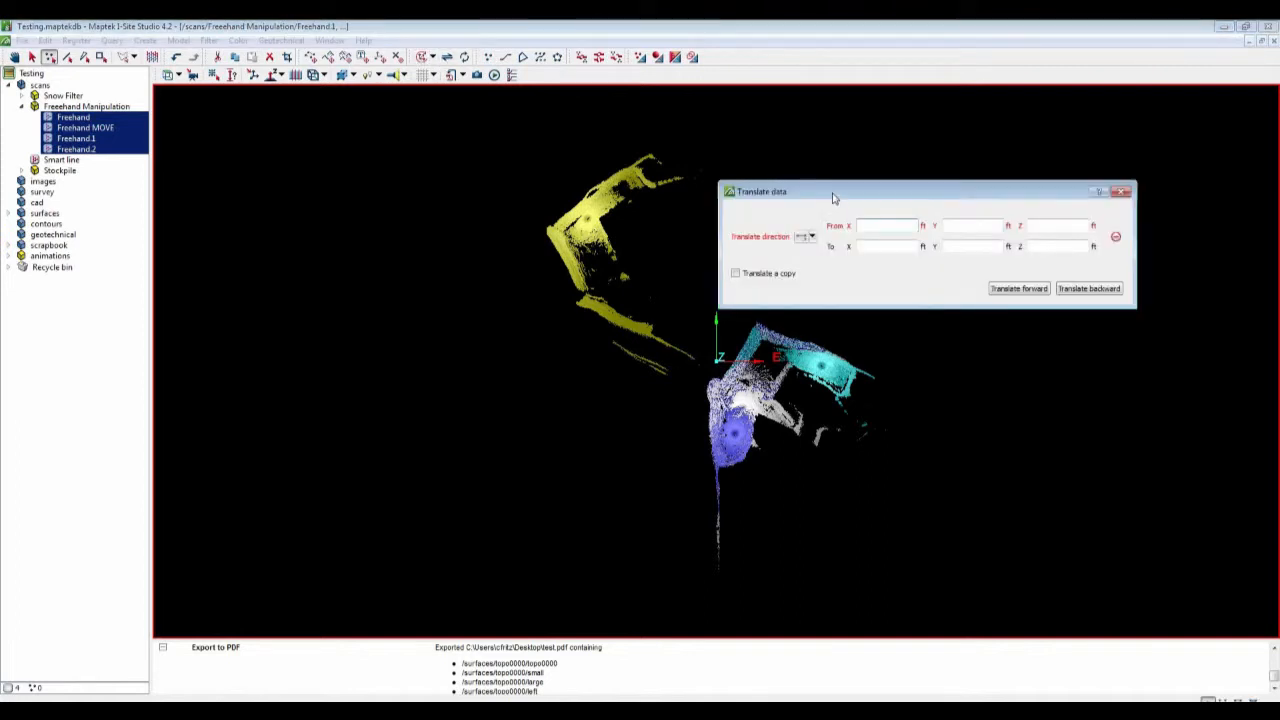
drag(837, 197, 932, 158)
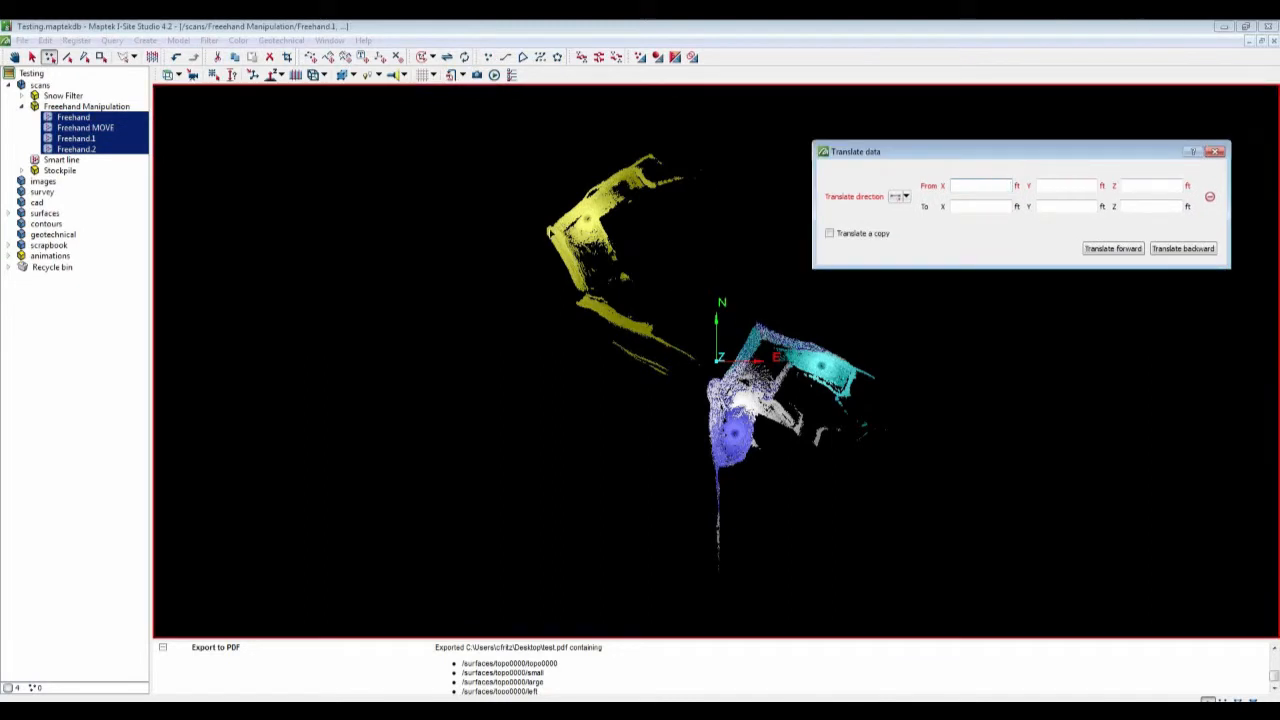
click(549, 232)
click(549, 232)
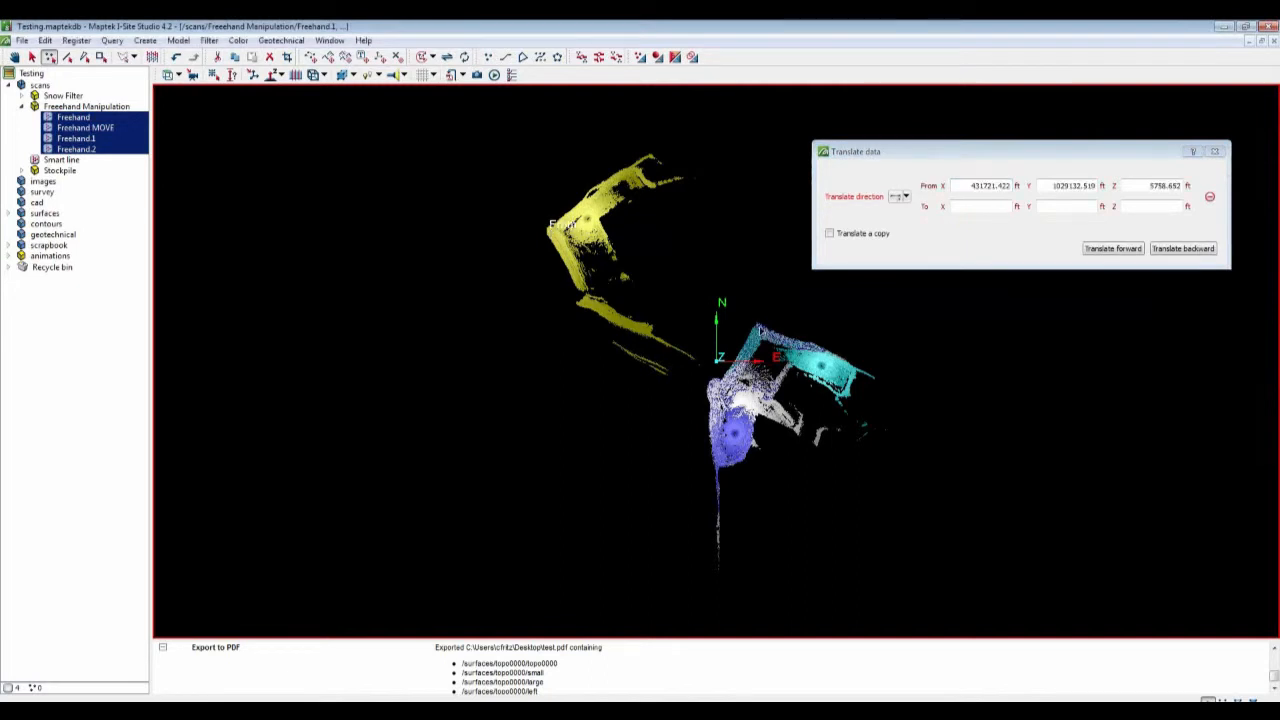
click(757, 323)
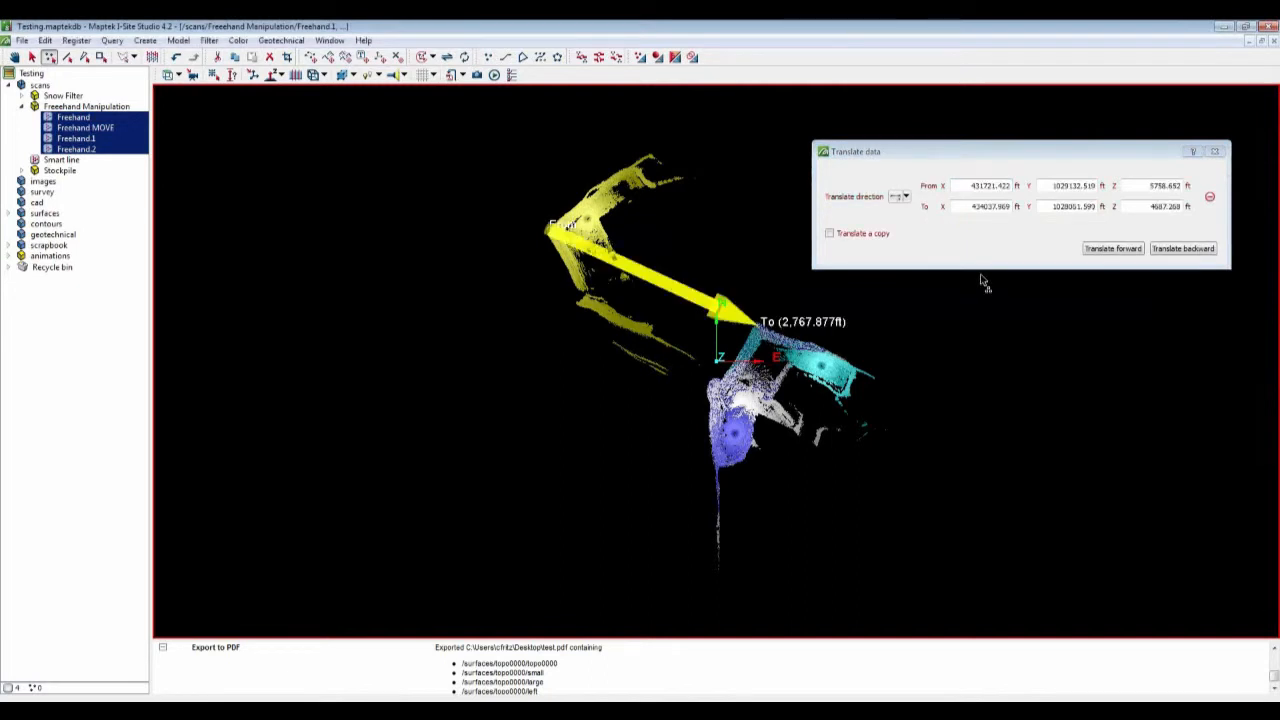
click(99, 127)
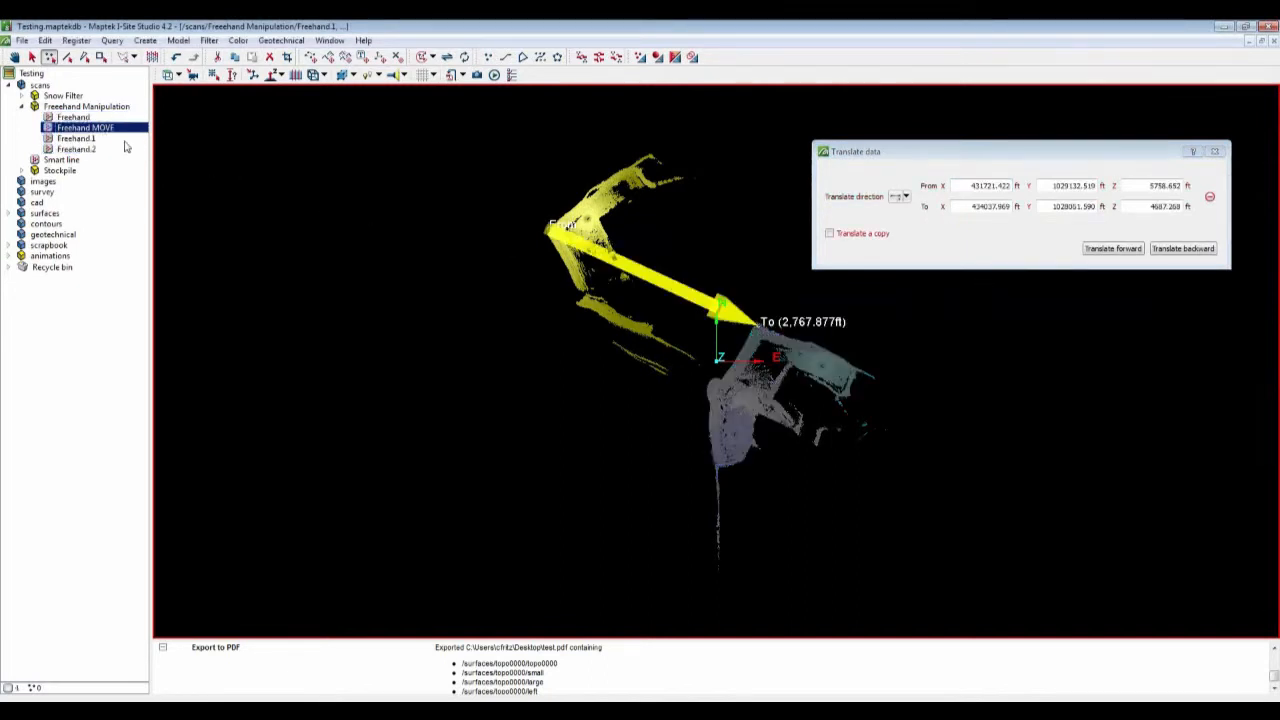
click(1110, 249)
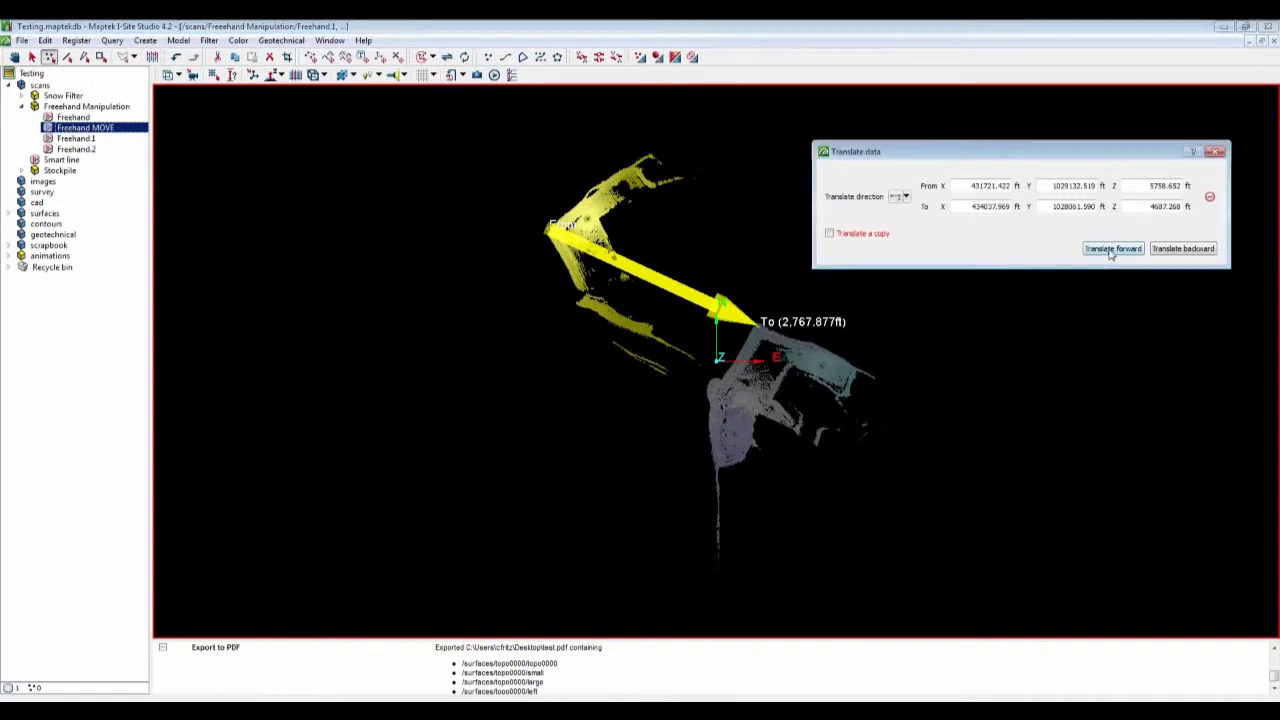
Step: Rotate Freehand MOVE forward by 5° about the Z direction around the picked center point
click(464, 57)
drag(495, 200, 545, 322)
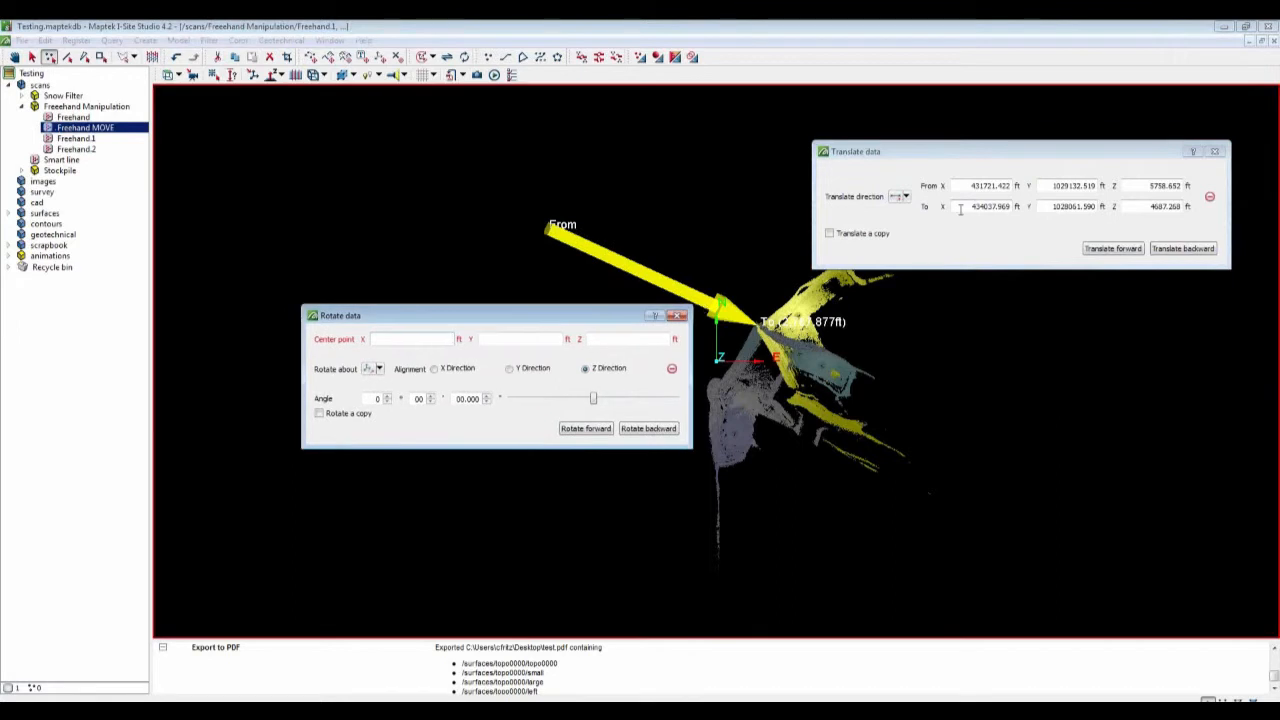
click(435, 339)
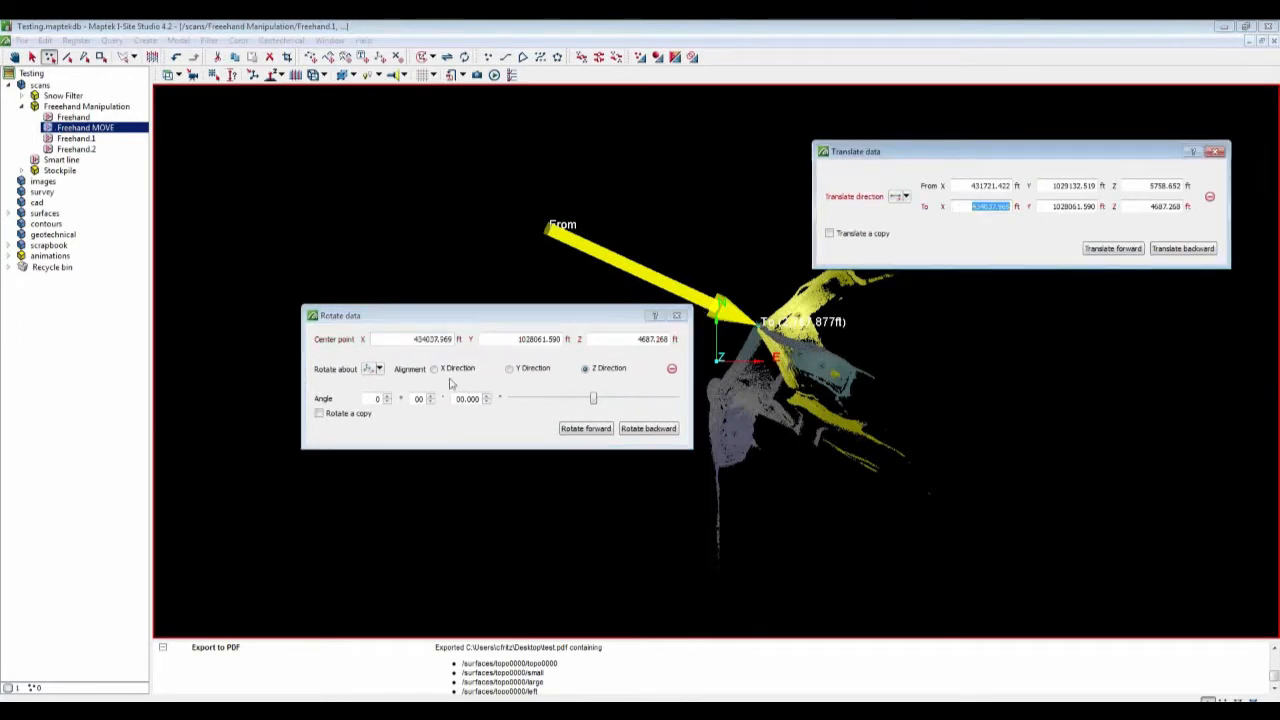
click(376, 398)
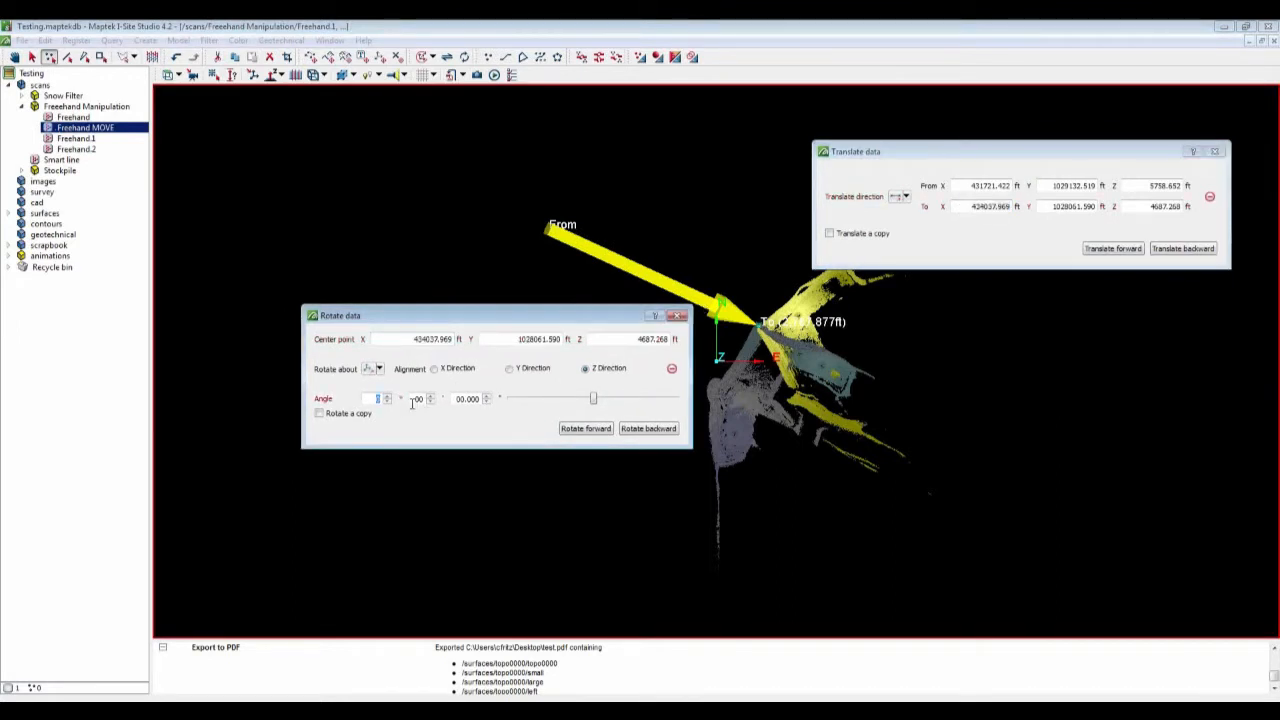
text(5)
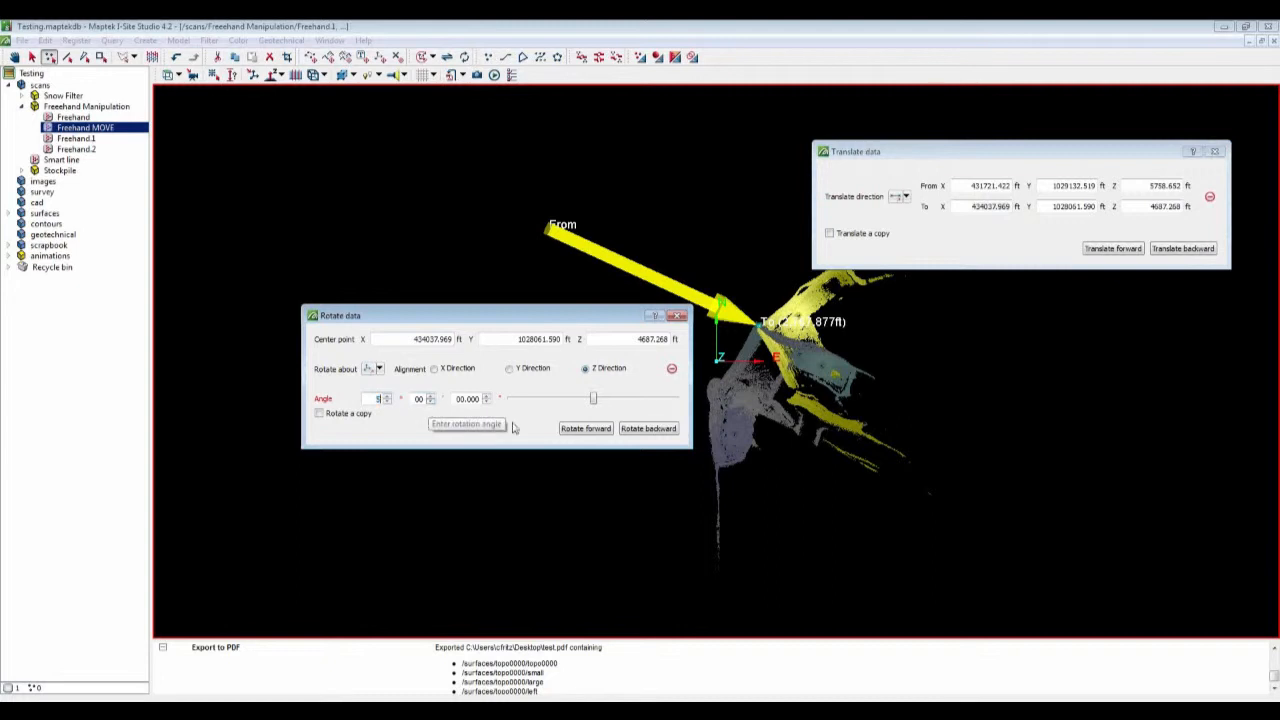
click(577, 432)
click(578, 430)
Step: Rotate Freehand MOVE backward by 10°, then close the Rotate data and Translate data dialogs
double_click(370, 398)
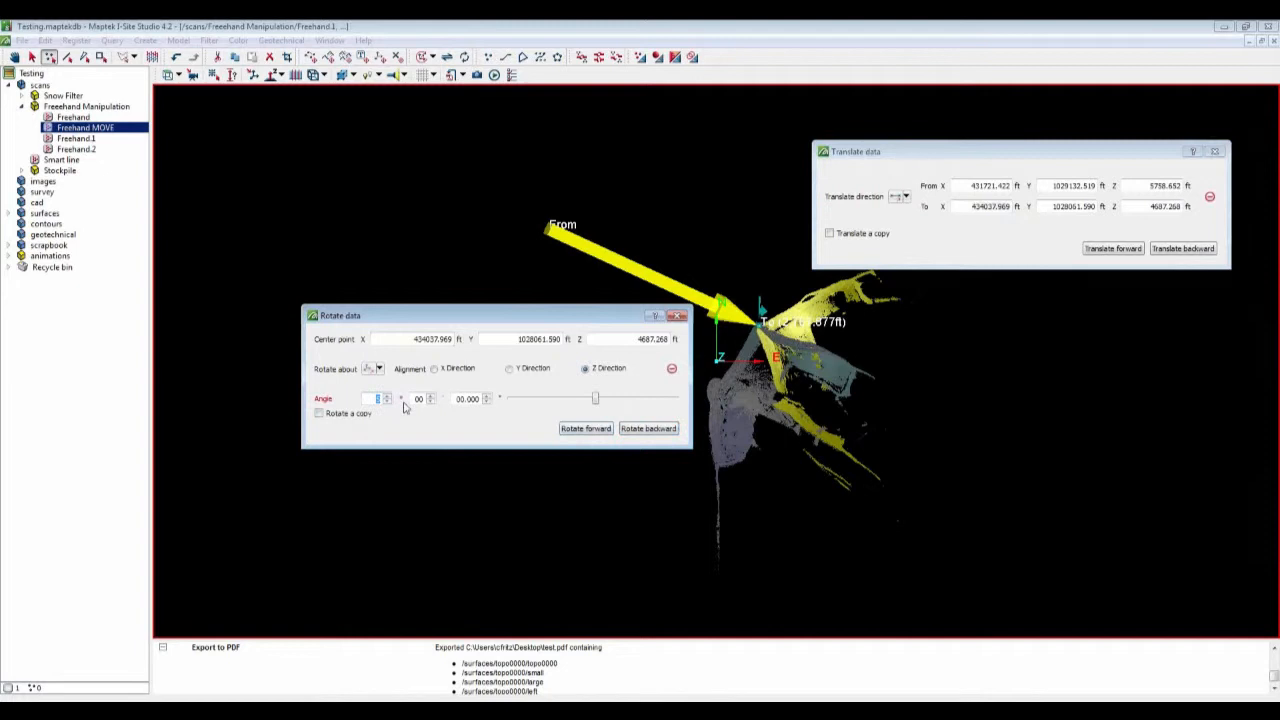
text(10)
click(576, 430)
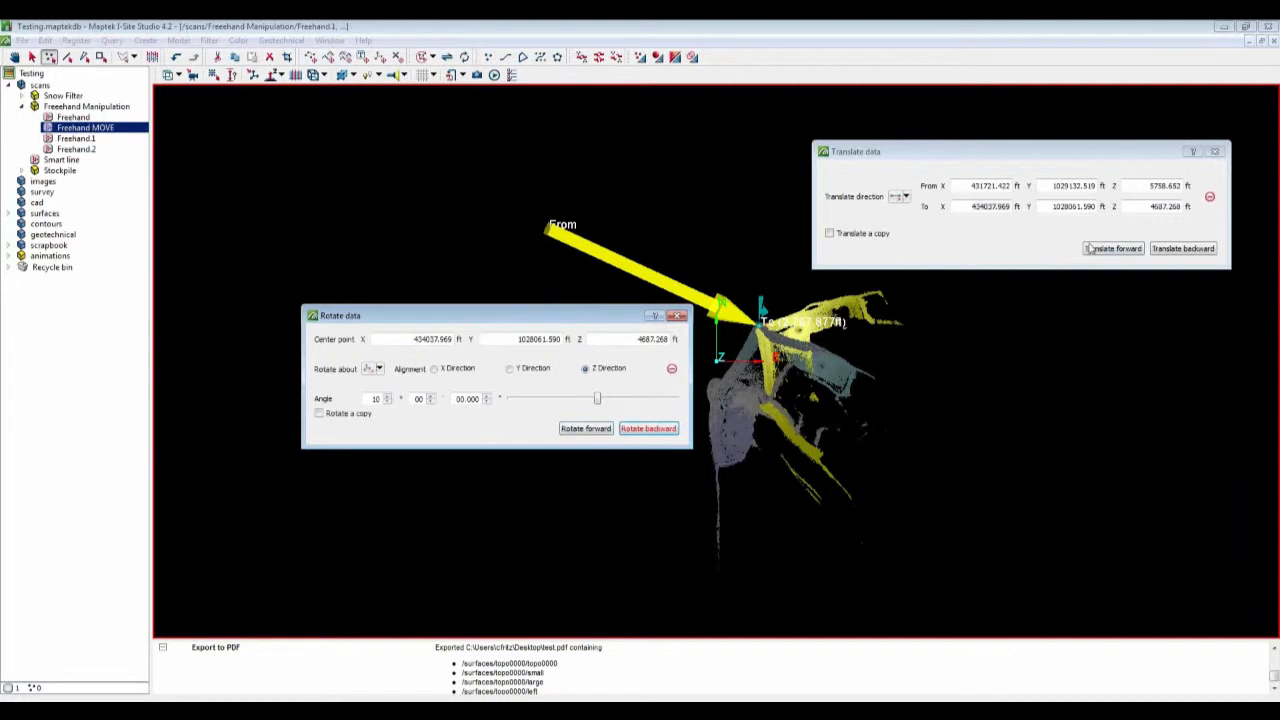
click(678, 315)
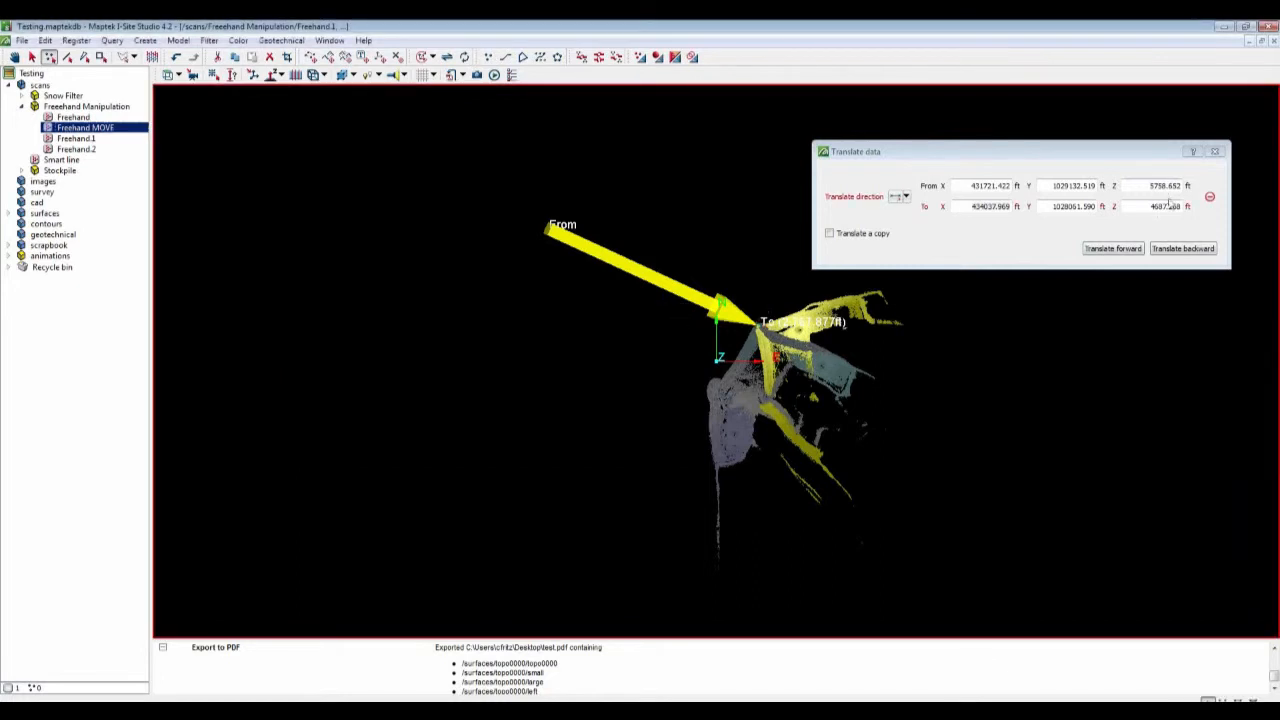
click(1217, 155)
click(1215, 152)
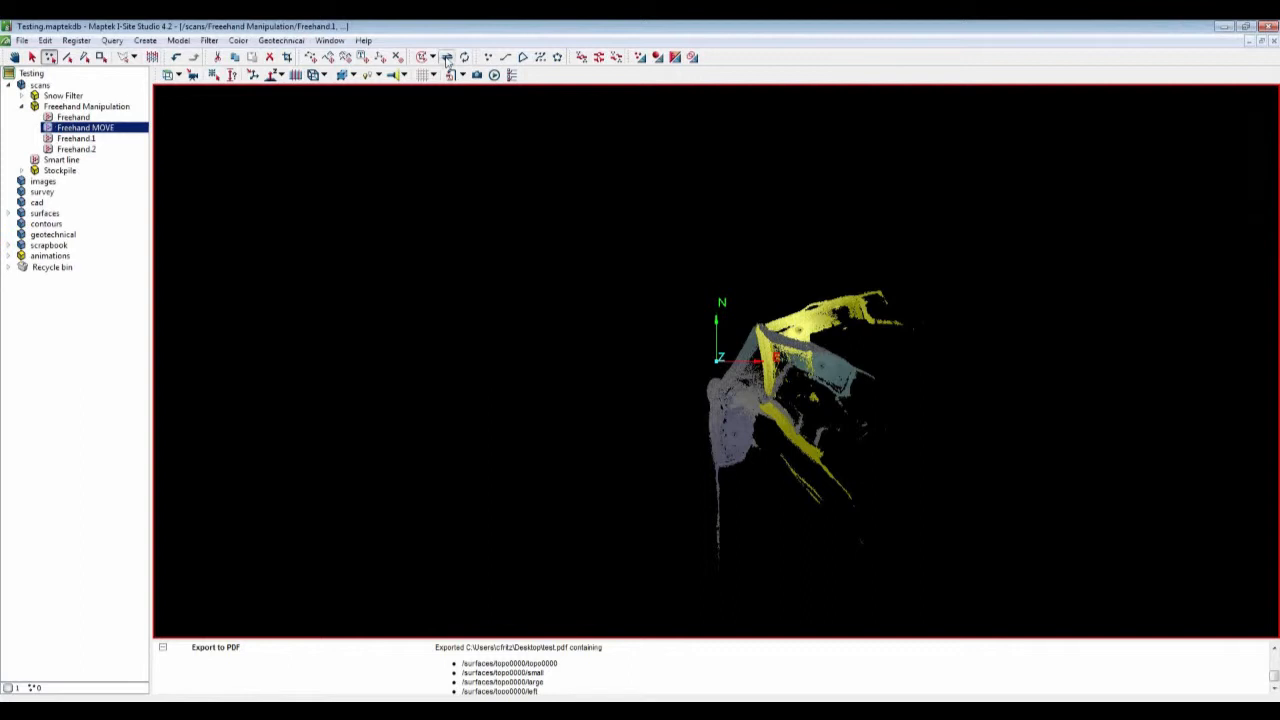
Step: Translate Freehand MOVE back toward its original upper-left position and close Translate data
click(447, 58)
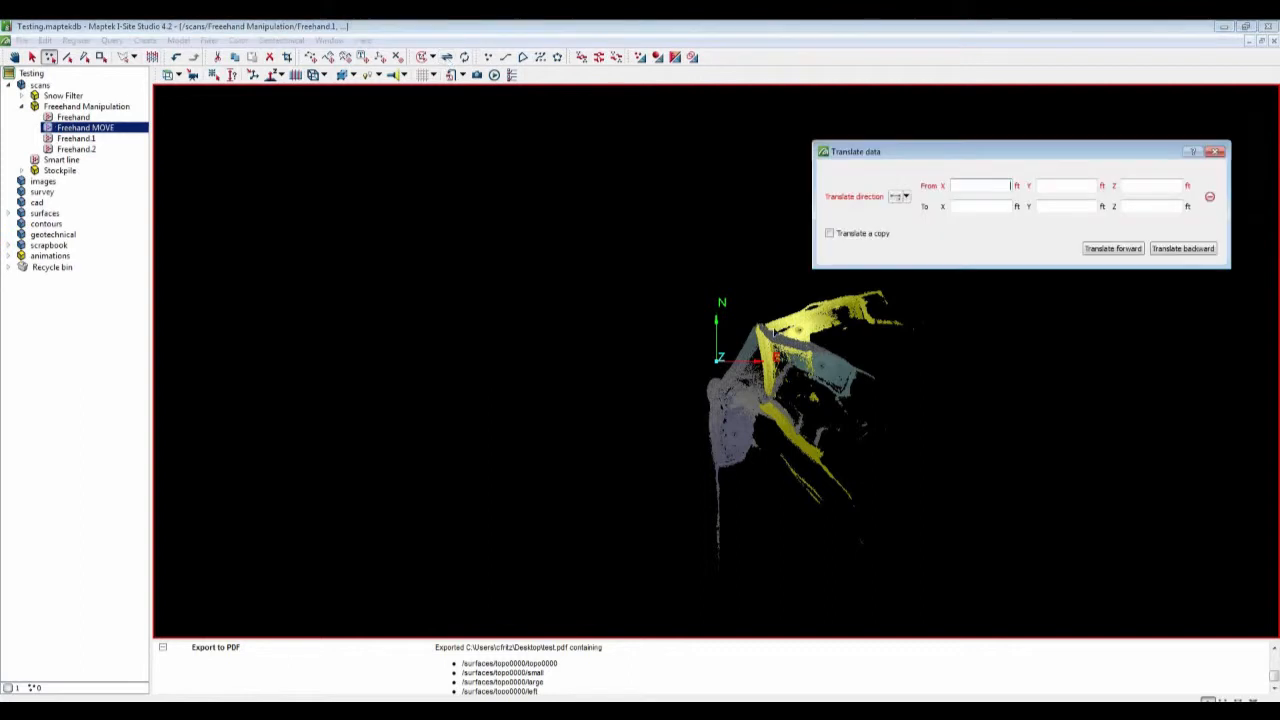
click(408, 192)
click(1112, 249)
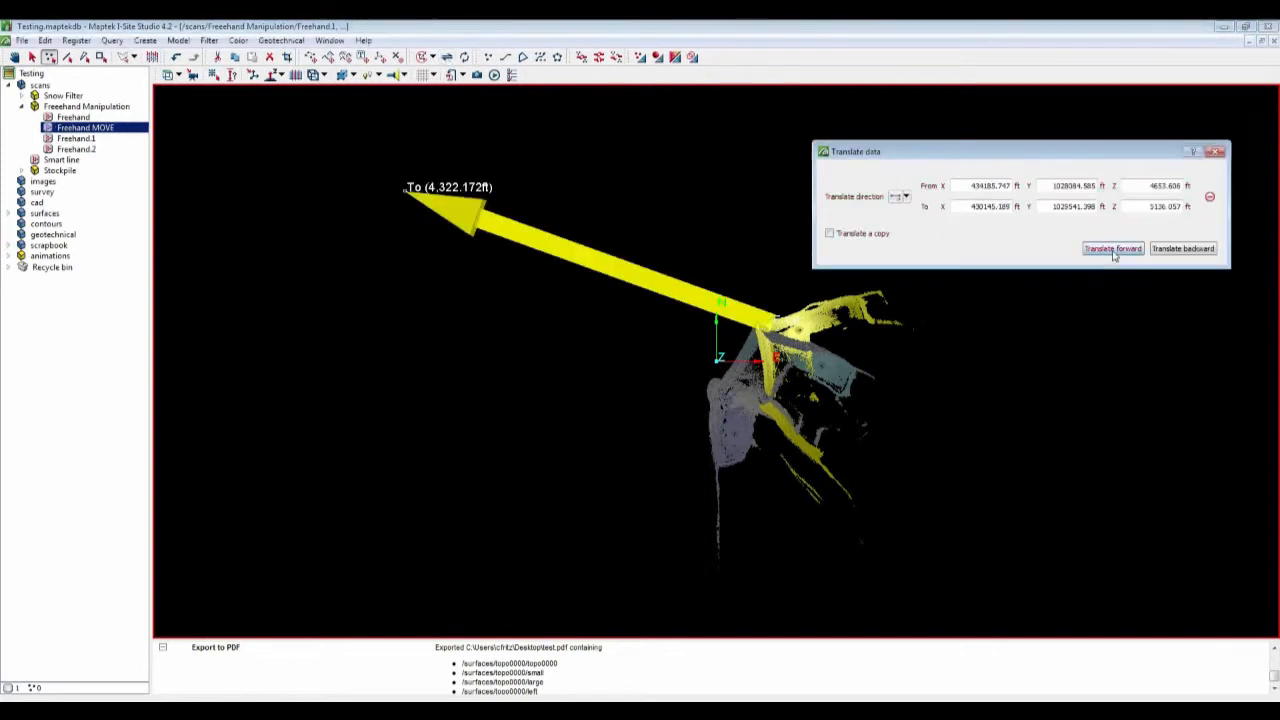
click(1216, 152)
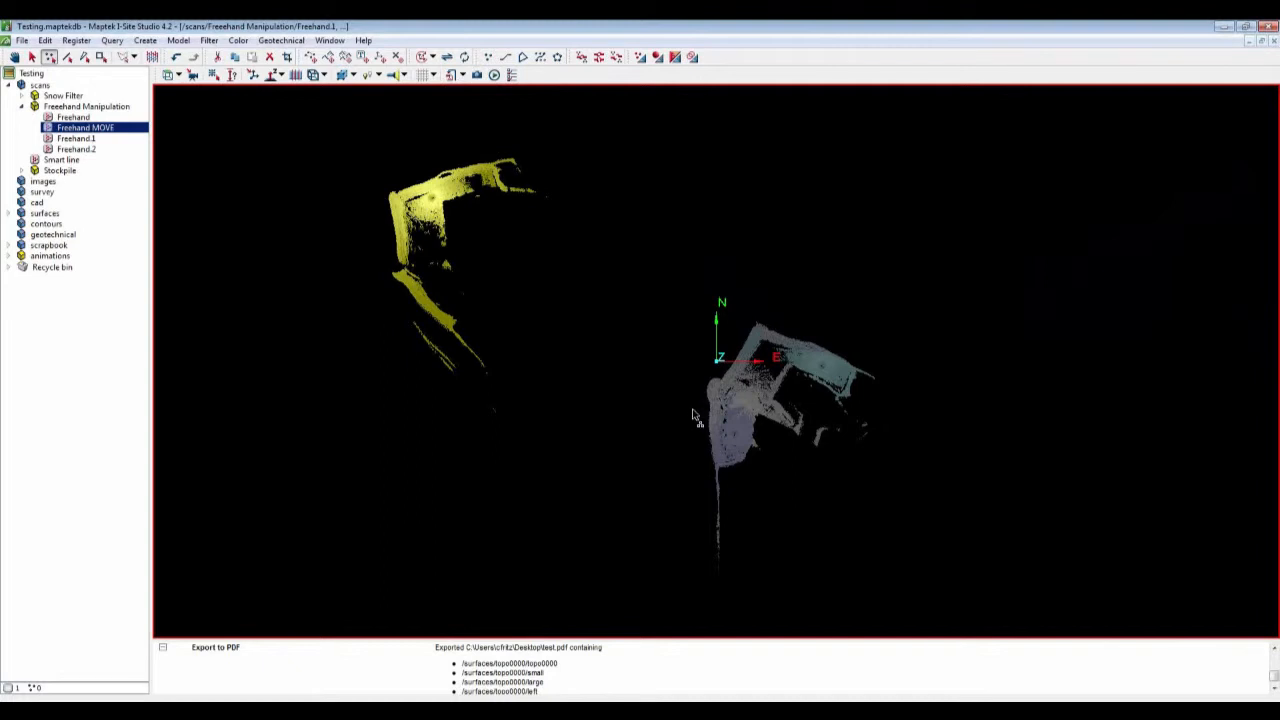
Step: Orbit to a side view of the scans, then return to the plan view
drag(735, 432, 797, 161)
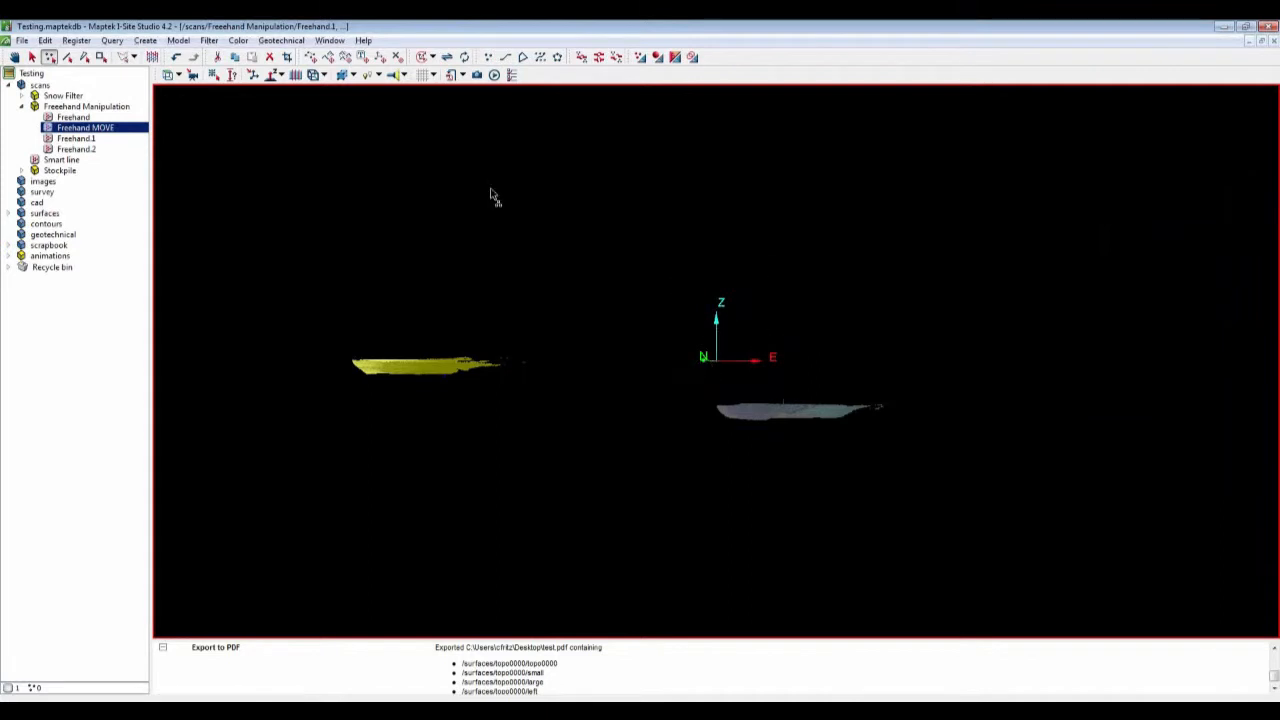
click(169, 77)
click(181, 101)
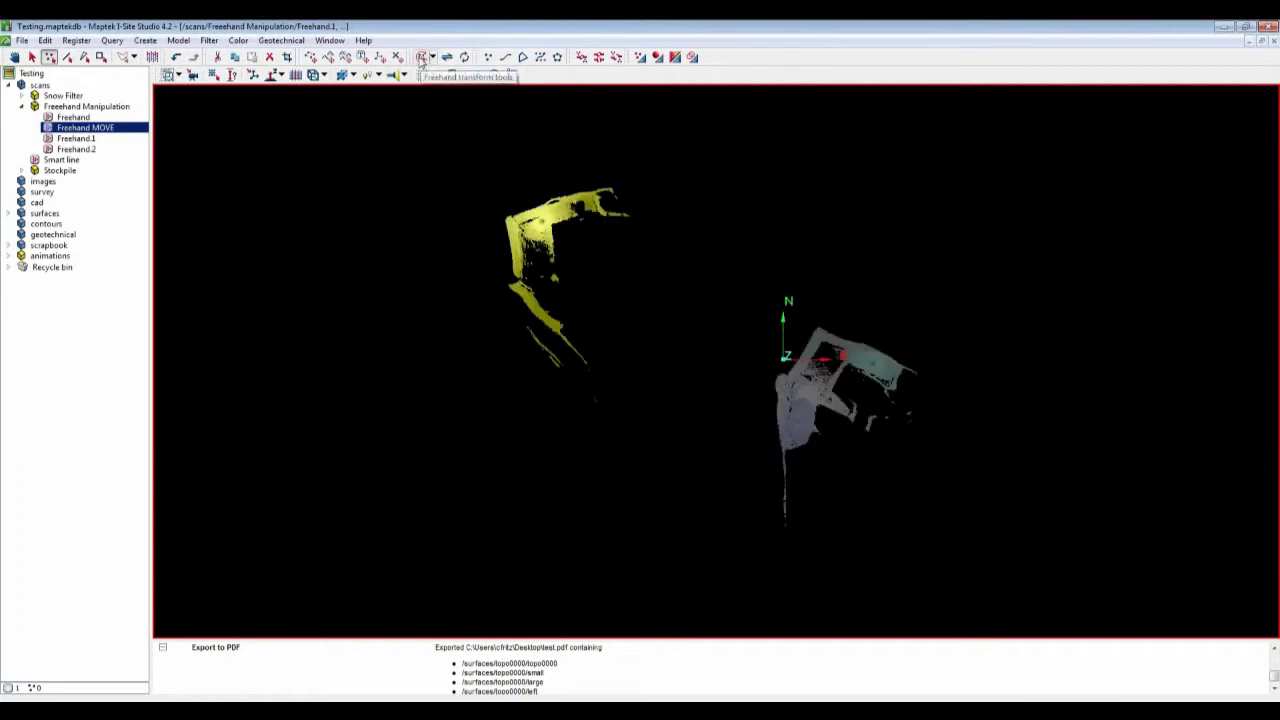
Step: Start the Freehand transform tool on Freehand MOVE and translate it onto the grey scan so the two overlap
click(421, 57)
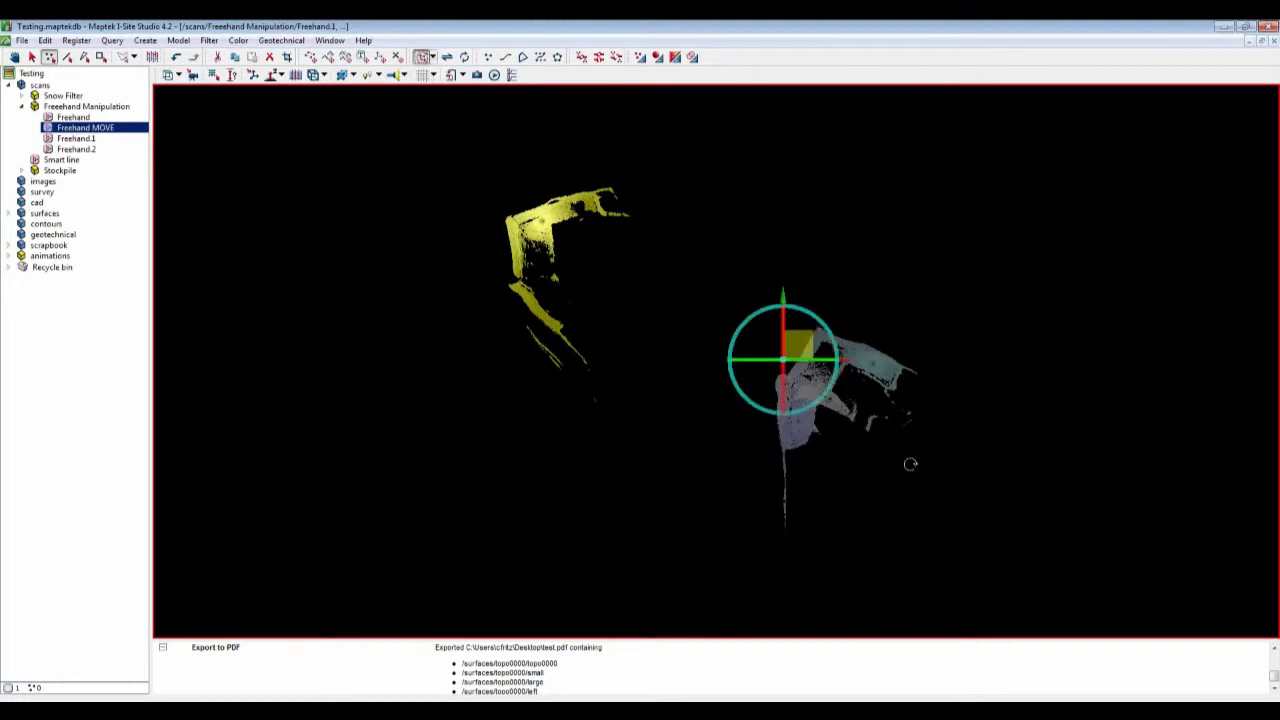
drag(910, 464, 745, 340)
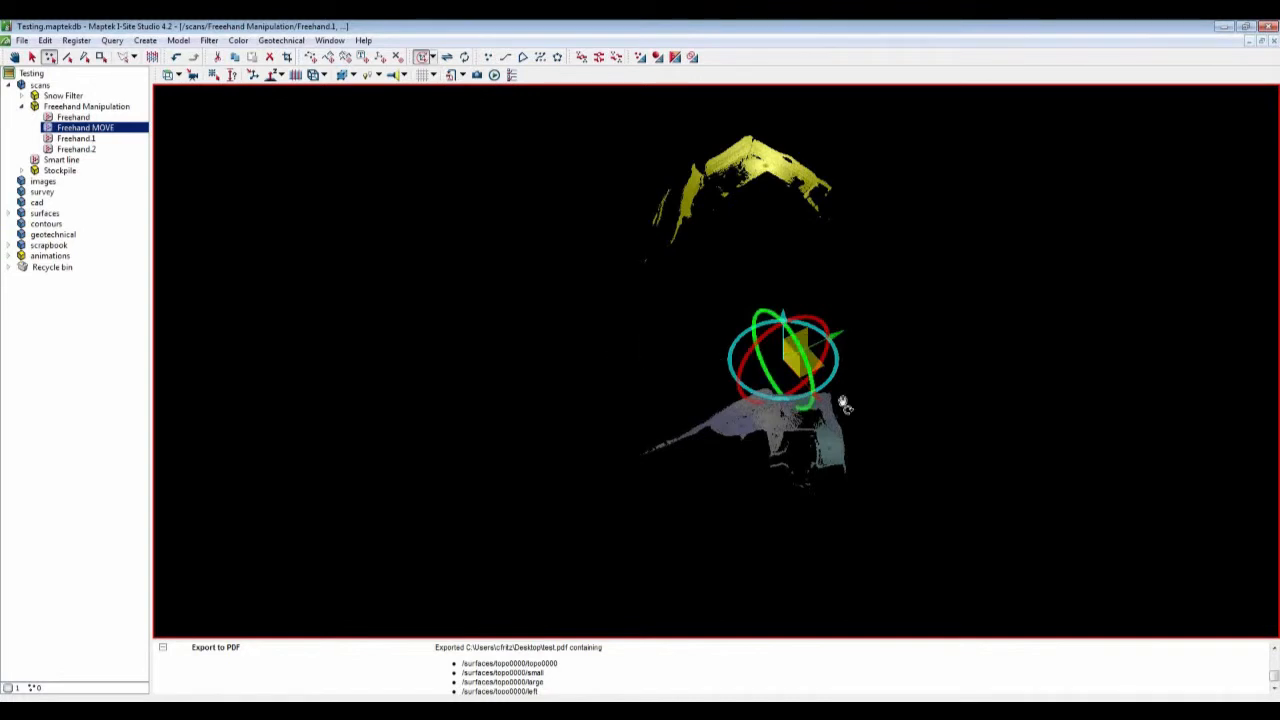
click(168, 76)
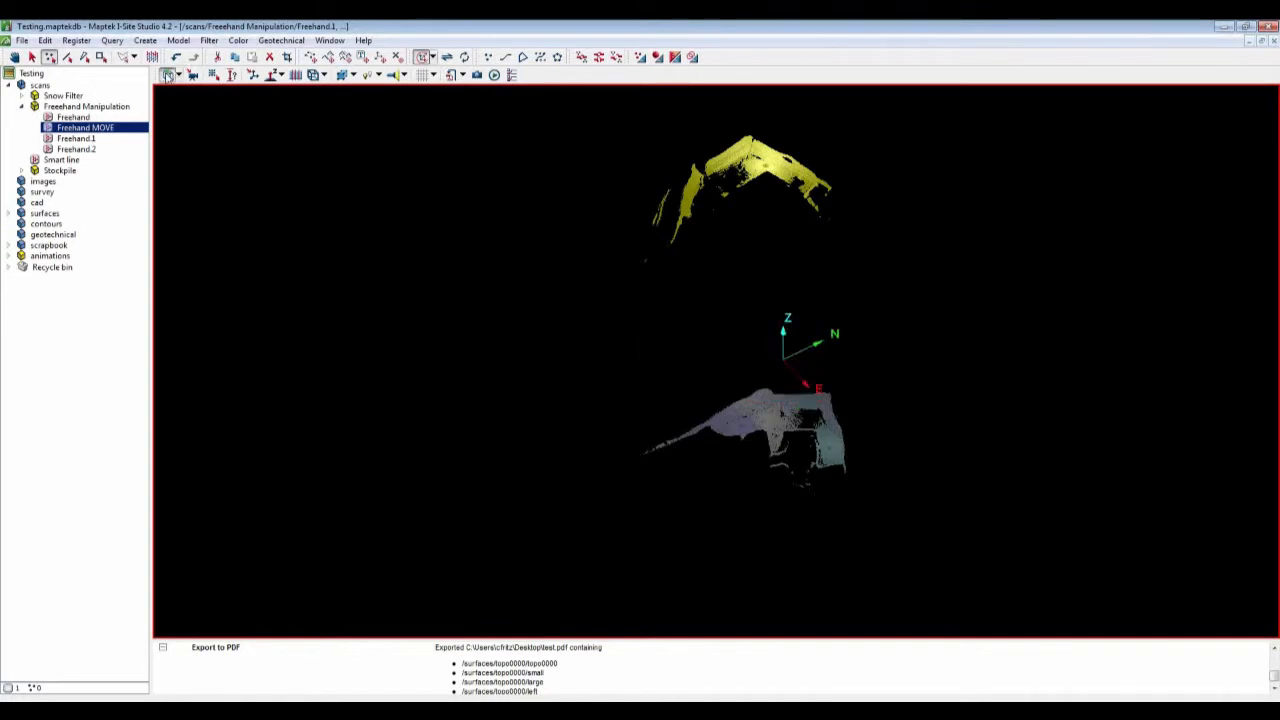
drag(380, 333, 865, 415)
click(168, 76)
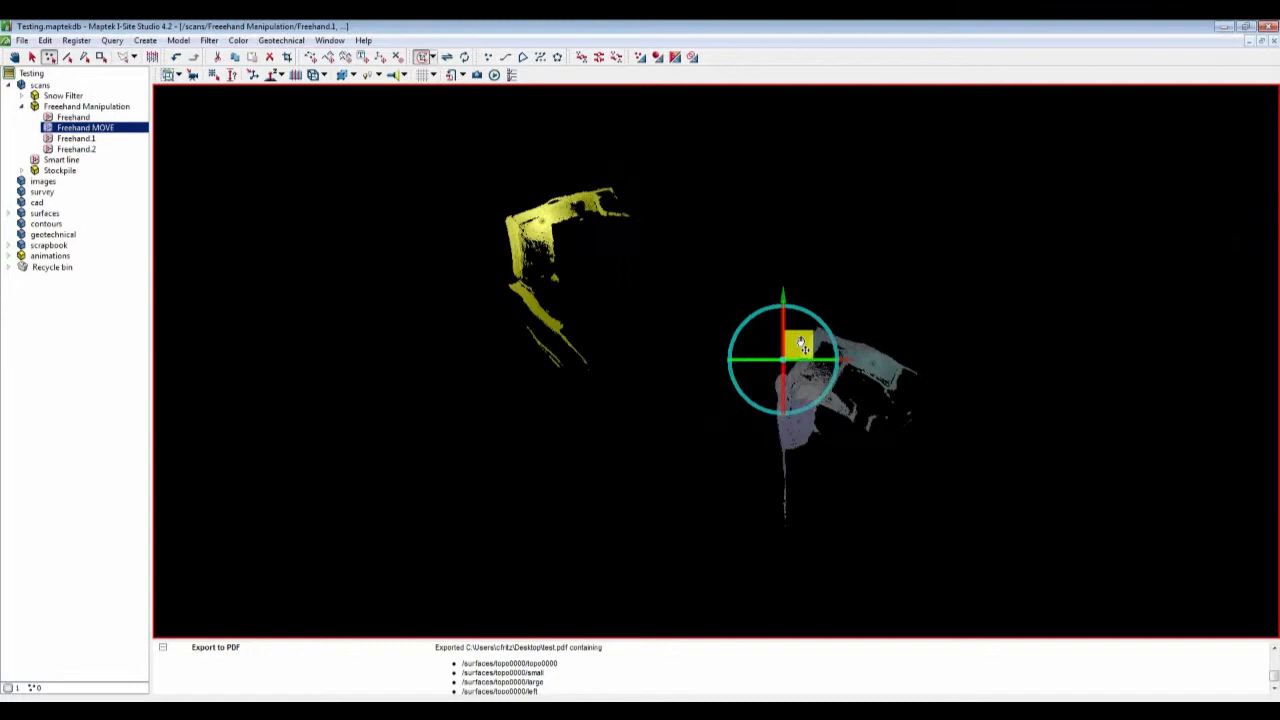
drag(803, 345, 1112, 459)
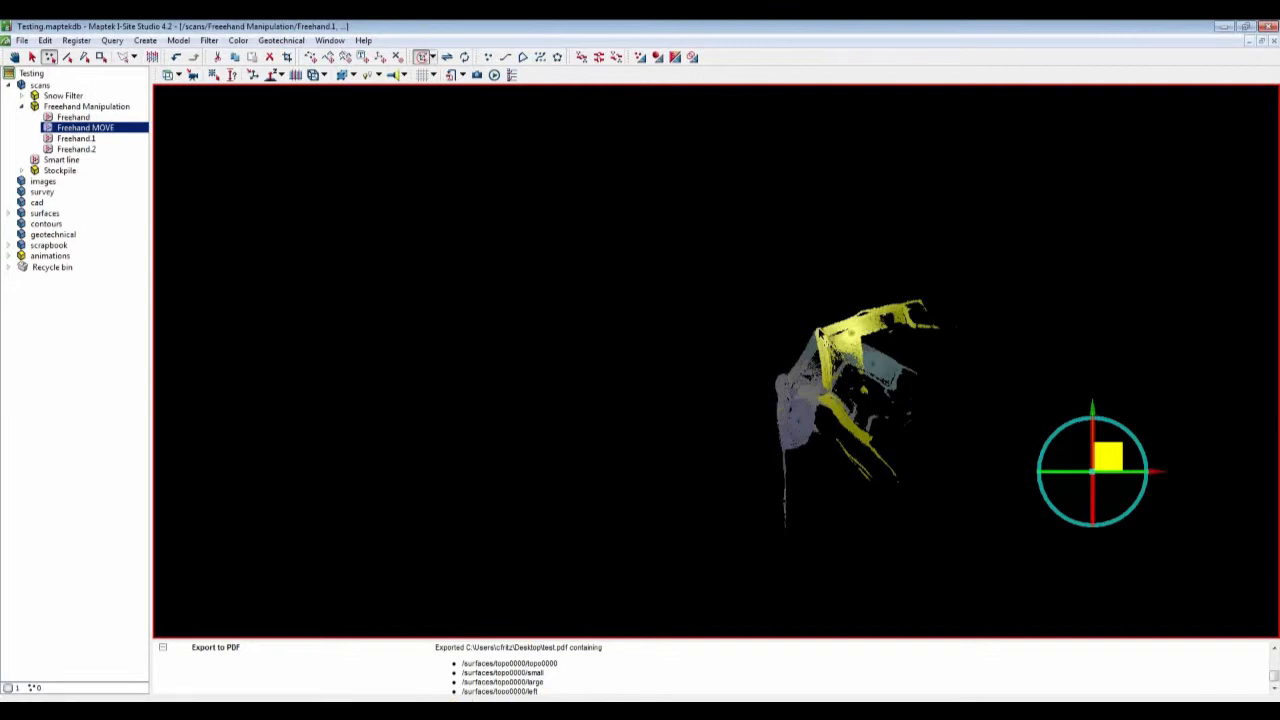
Step: Pick a new pivot on Freehand MOVE and rotate it about 40° to line up with the underlying scan
click(816, 330)
drag(861, 298, 986, 347)
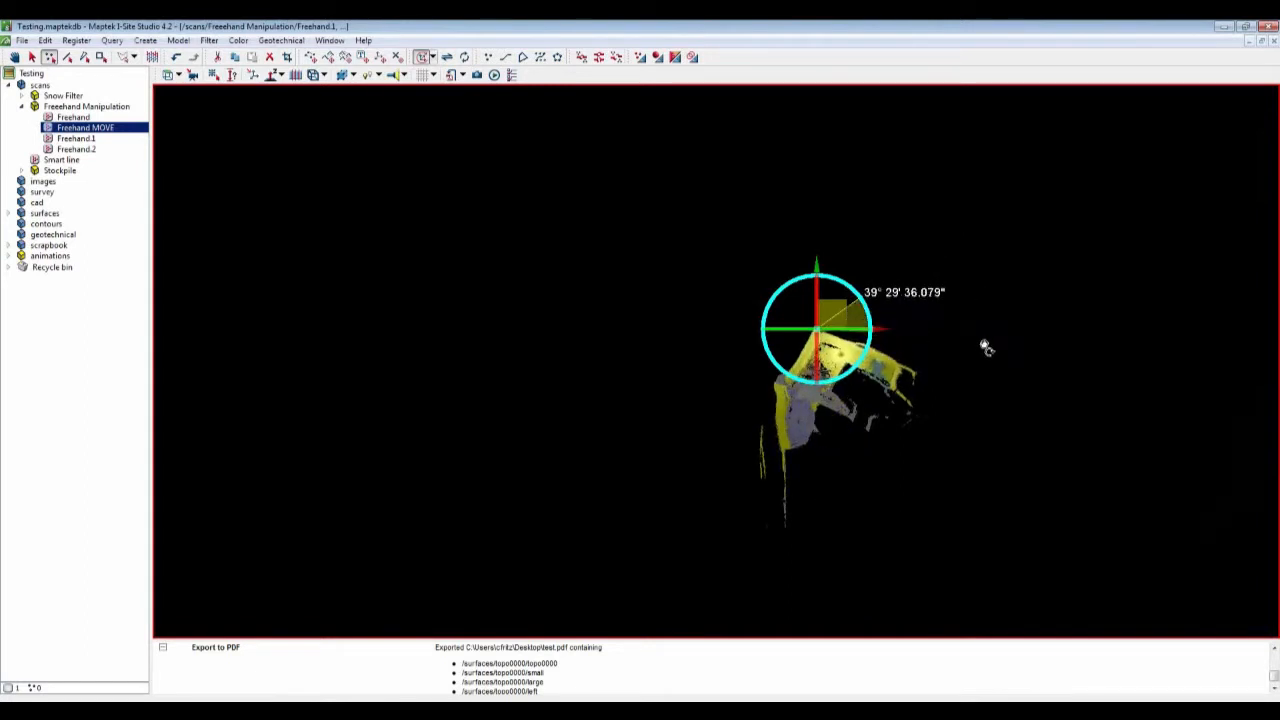
drag(986, 347, 986, 348)
drag(986, 348, 988, 349)
mouse_move(988, 349)
mouse_down()
mouse_move(1006, 226)
mouse_move(1000, 350)
mouse_up()
Step: In a side view, lower Freehand MOVE vertically to the height of the underlying scan
drag(896, 464, 894, 214)
scroll(836, 377, up, 5)
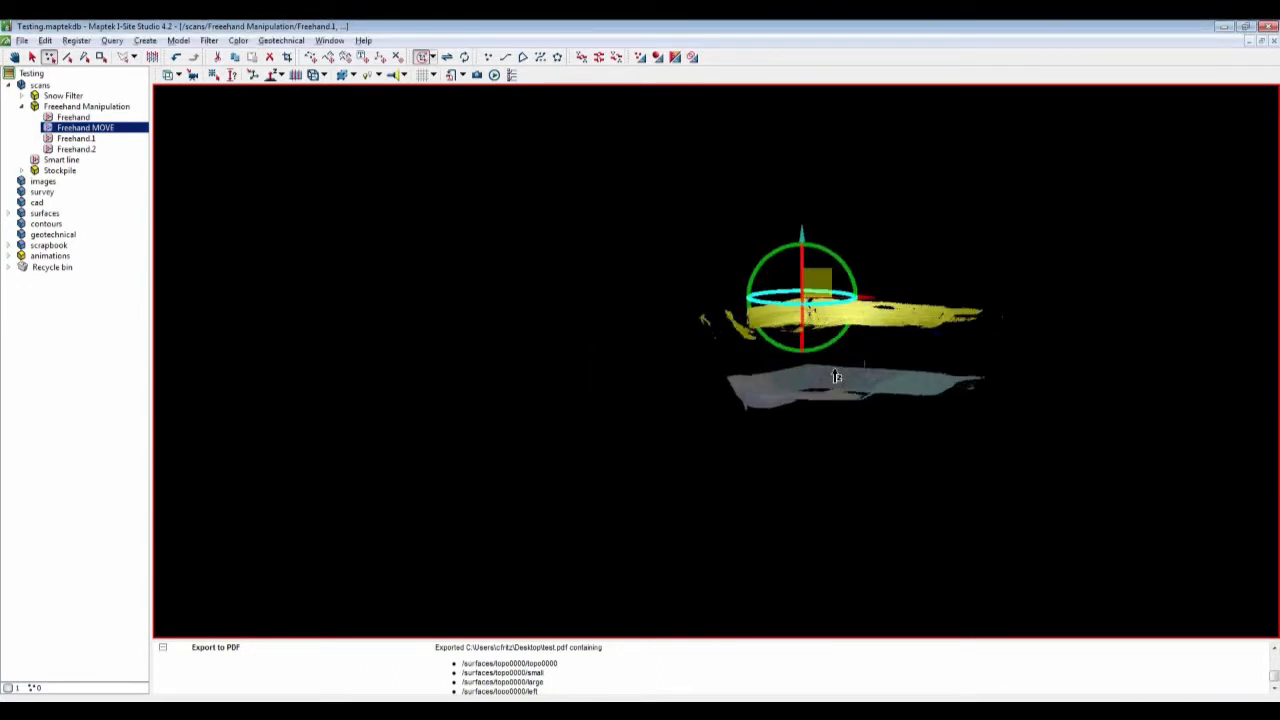
middle_drag(832, 367, 767, 375)
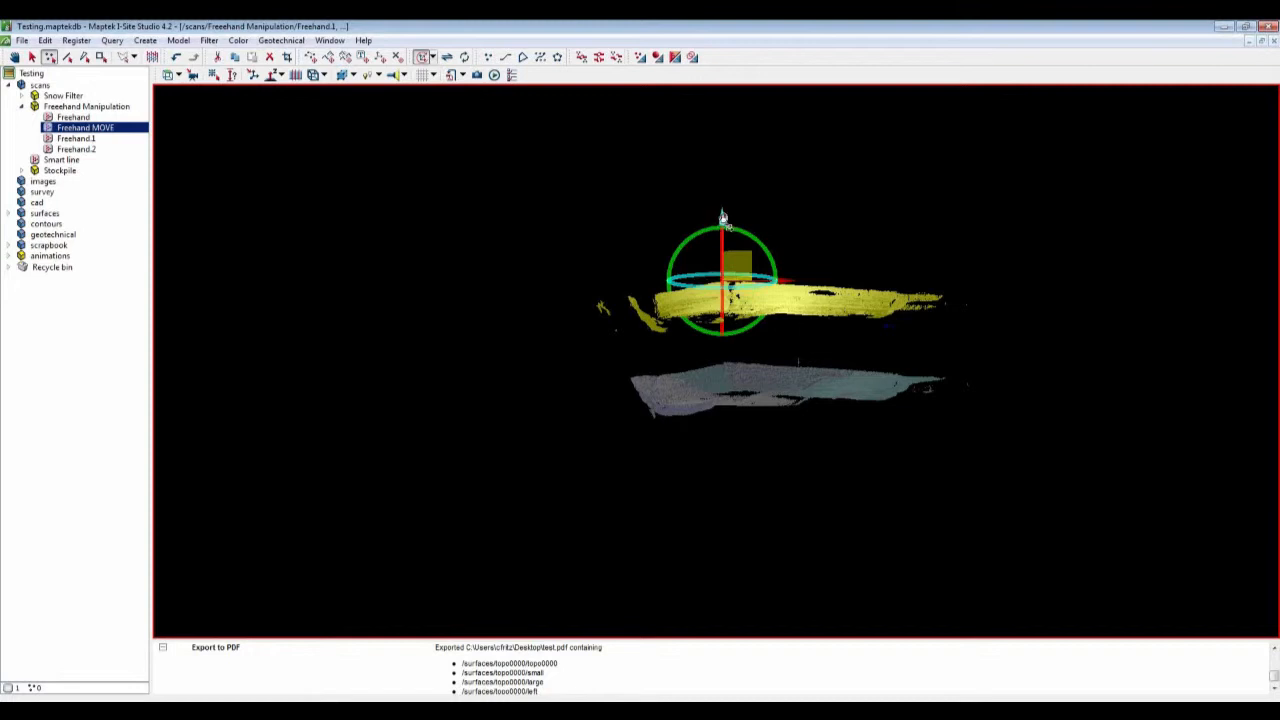
drag(723, 218, 718, 312)
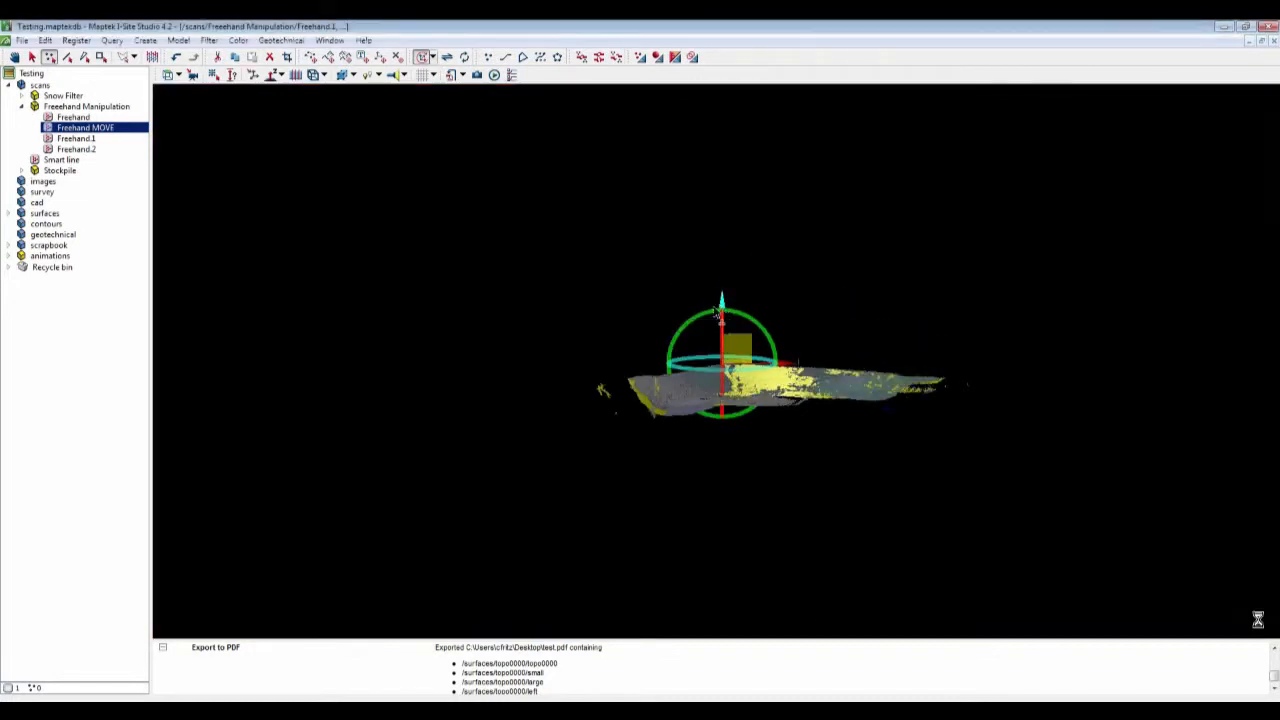
Step: Nudge Freehand MOVE slightly to fine-tune the overlap, then close the Freehand transform tool
middle_drag(718, 312, 783, 369)
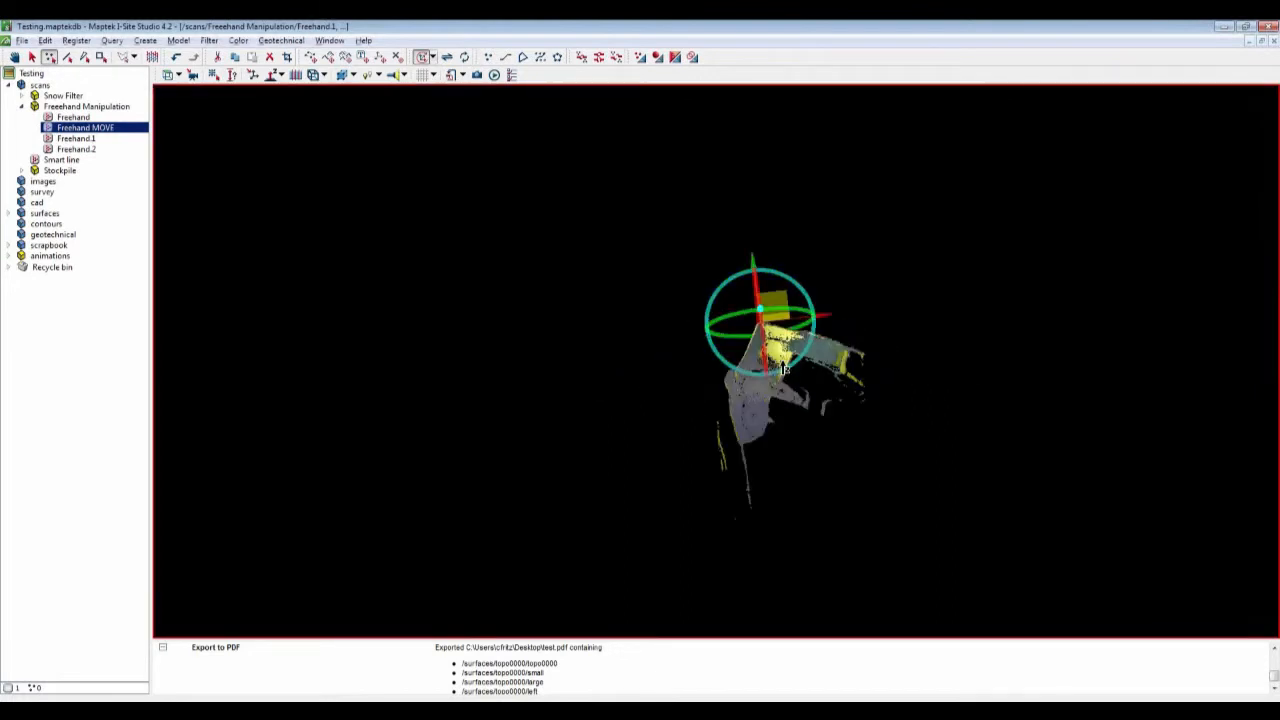
scroll(783, 369, up, 3)
scroll(780, 365, up, 2)
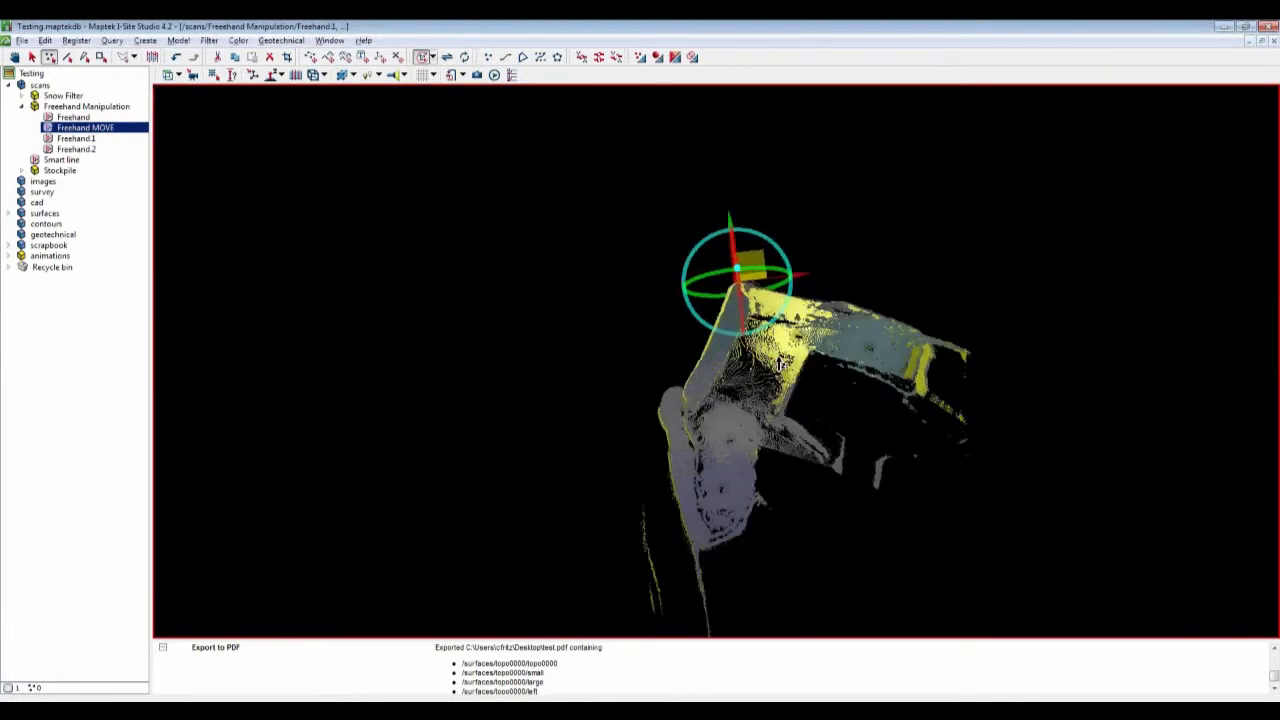
scroll(780, 365, up, 3)
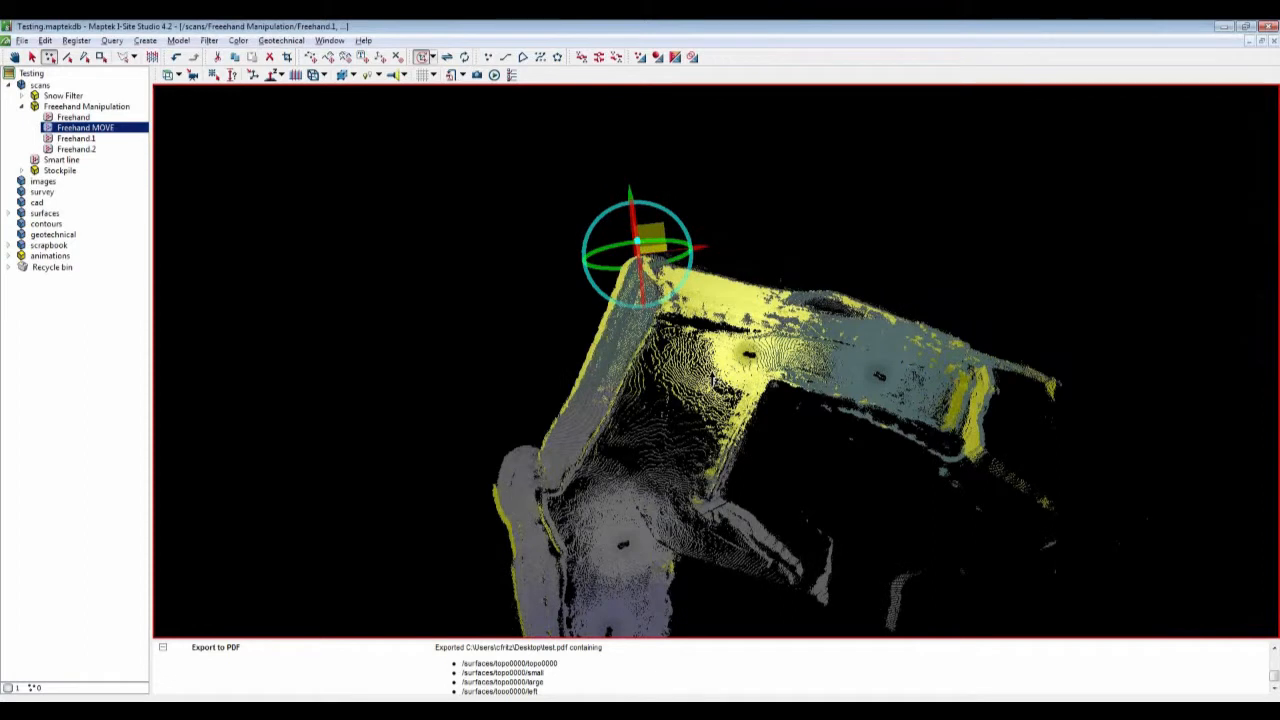
scroll(712, 380, up, 2)
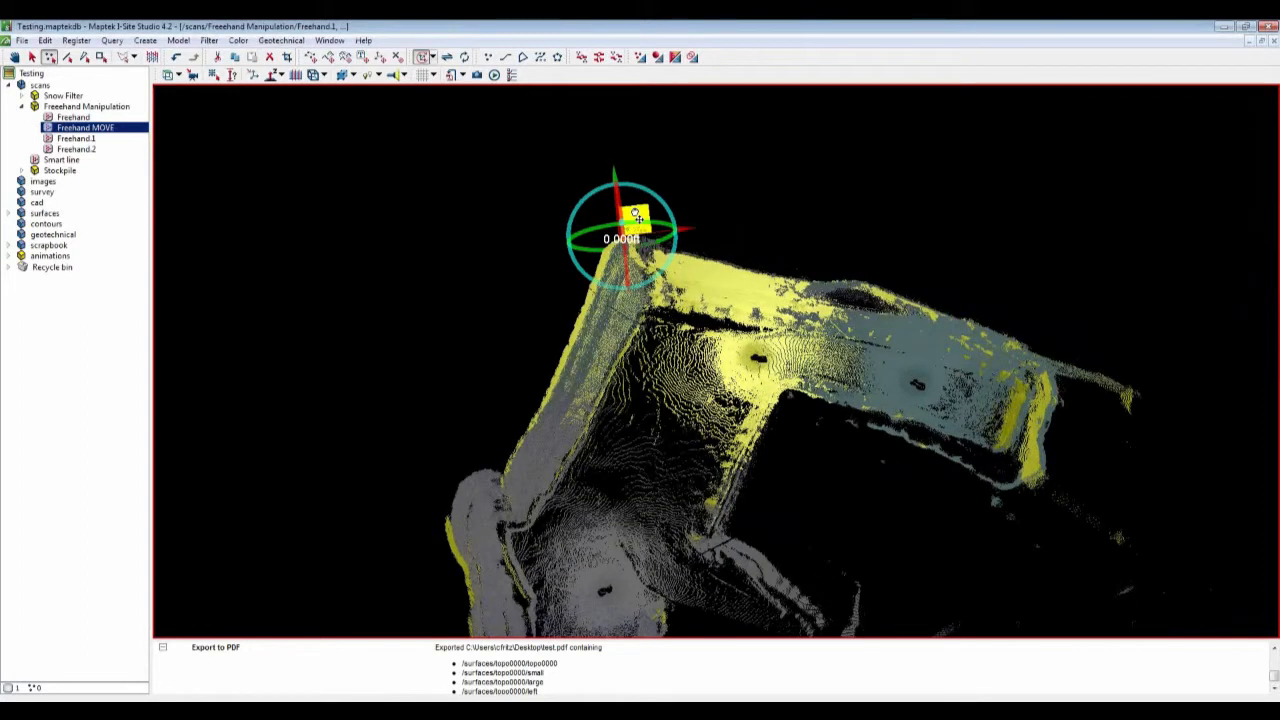
drag(636, 216, 646, 217)
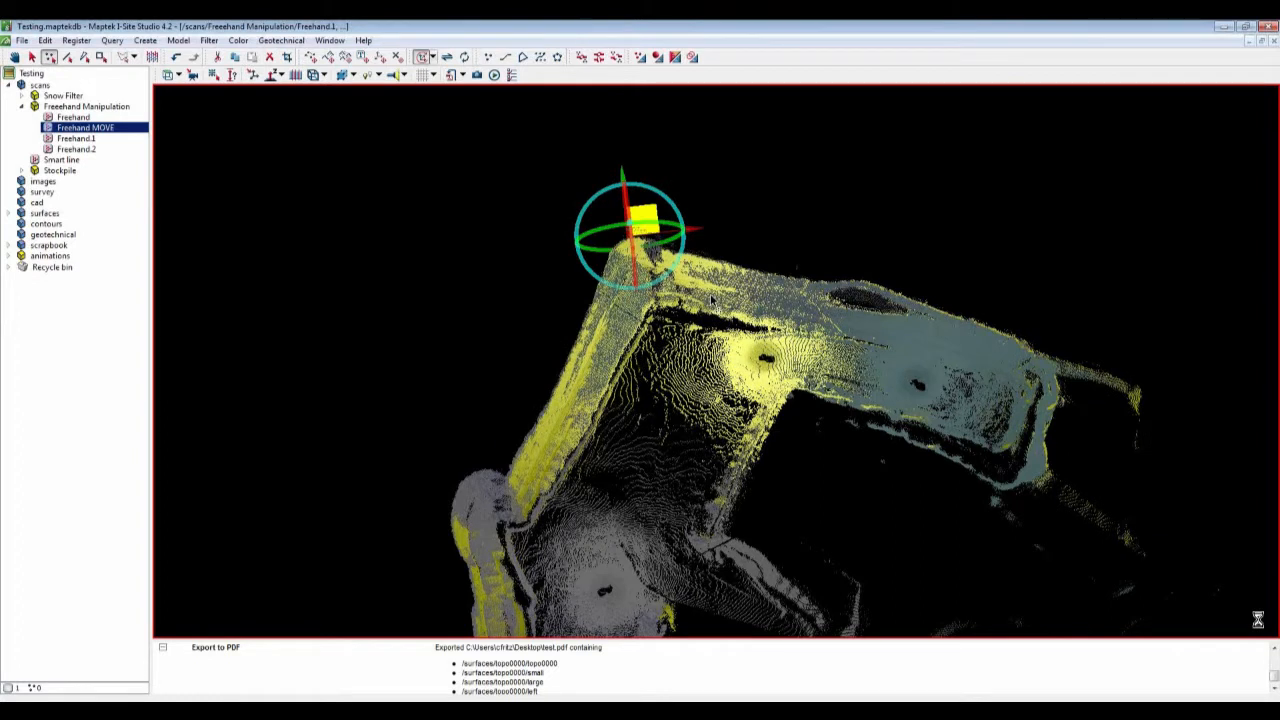
scroll(712, 300, down, 4)
click(423, 58)
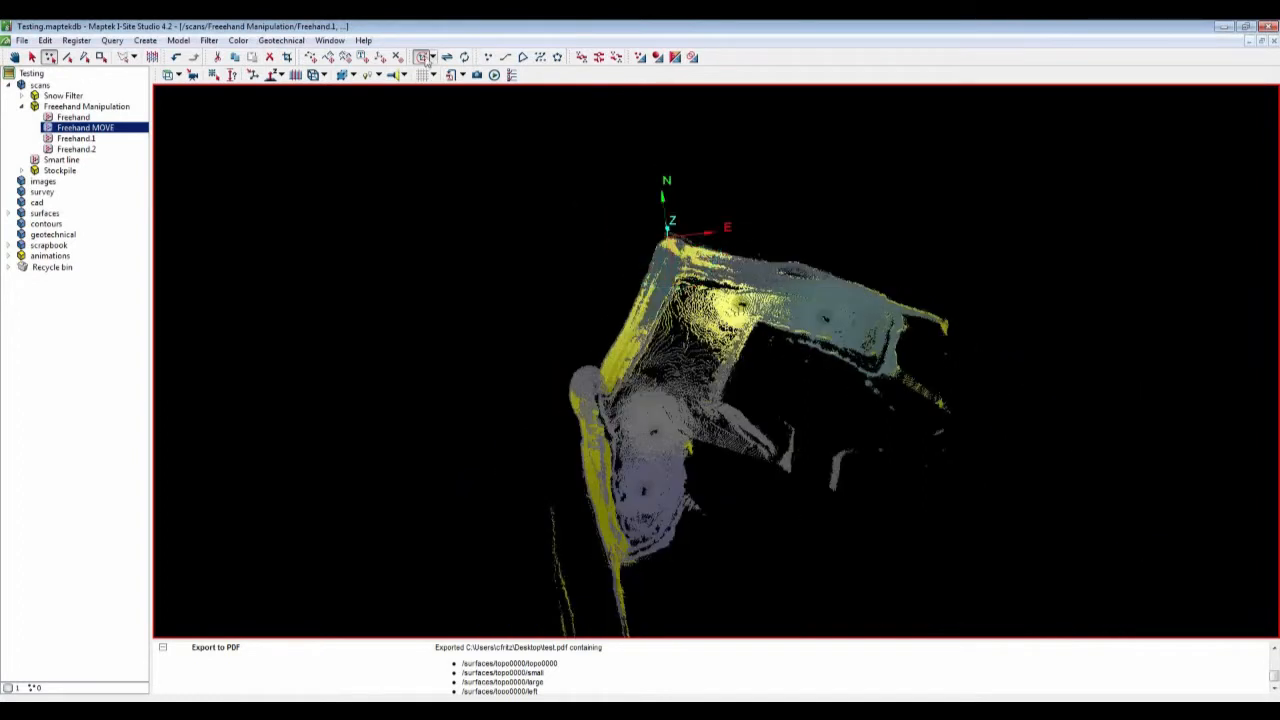
Step: Apply the Minimum separation filter with its default distance to all scans in the Freehand Manipulation folder
click(82, 106)
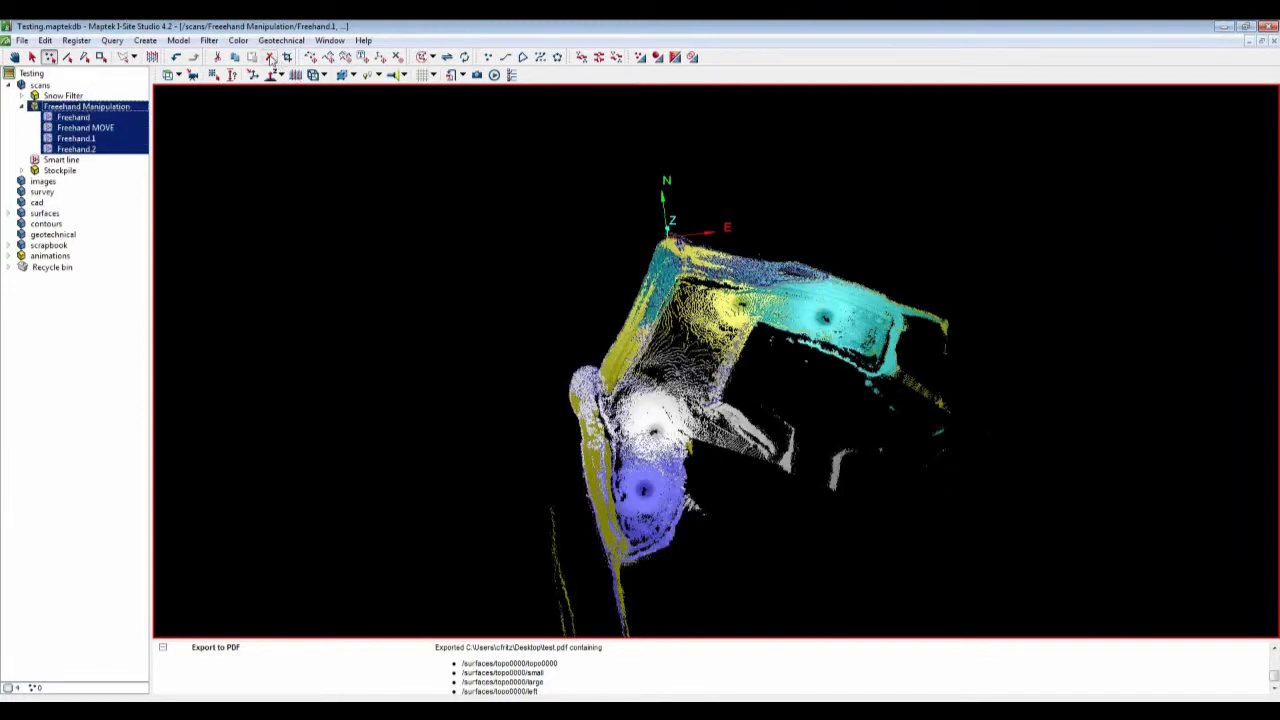
click(207, 41)
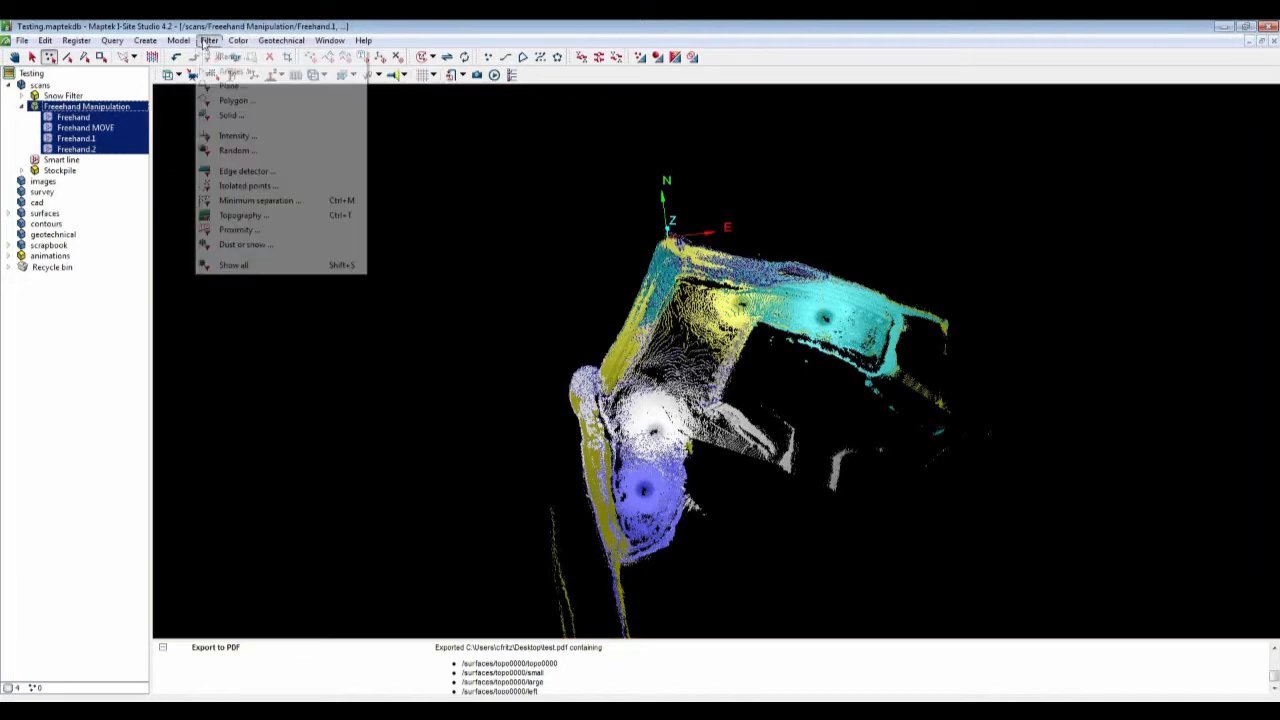
click(237, 199)
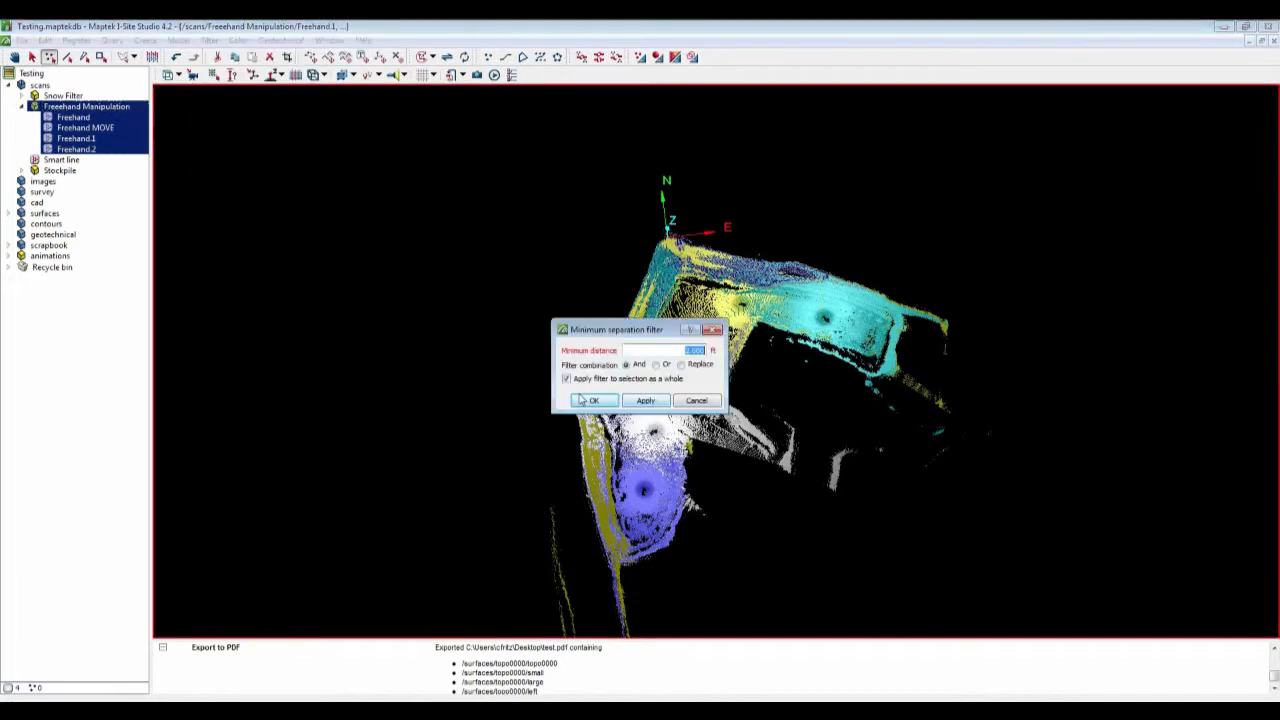
click(583, 400)
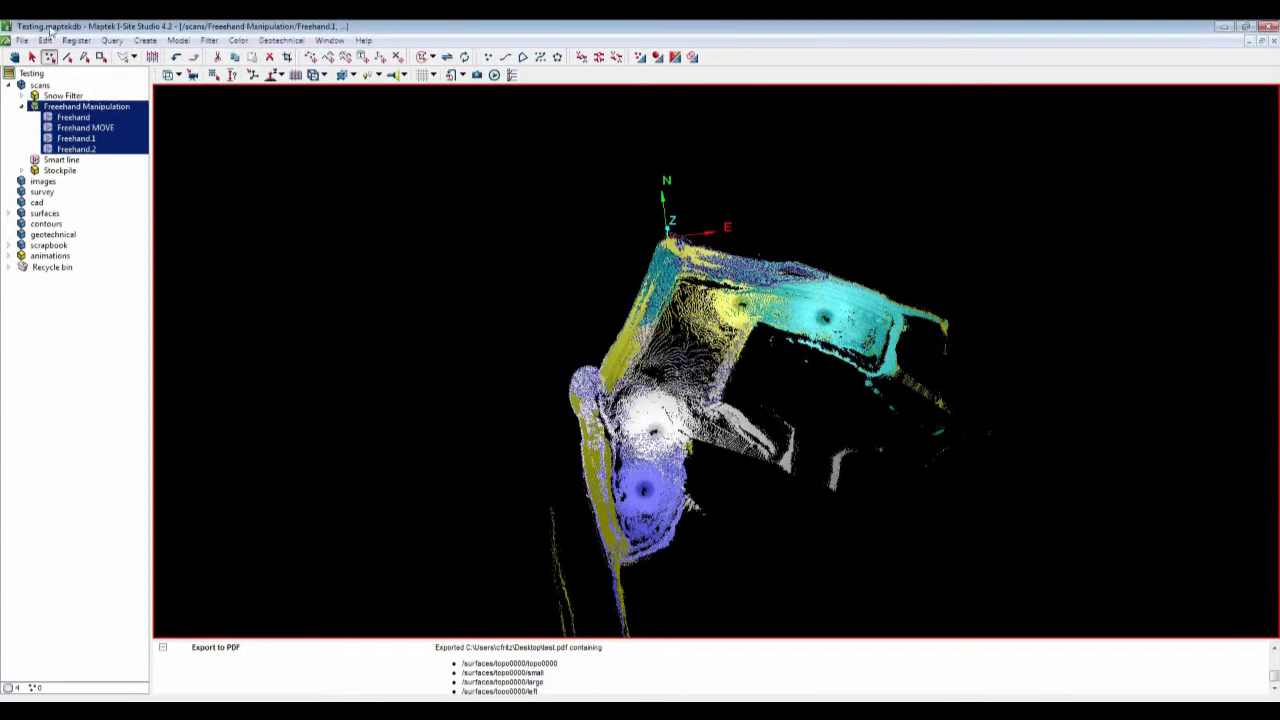
Step: Globally register Freehand MOVE against Freehand, Freehand.1 and Freehand.2 as fixed reference data, apply, and close the dialog
click(76, 40)
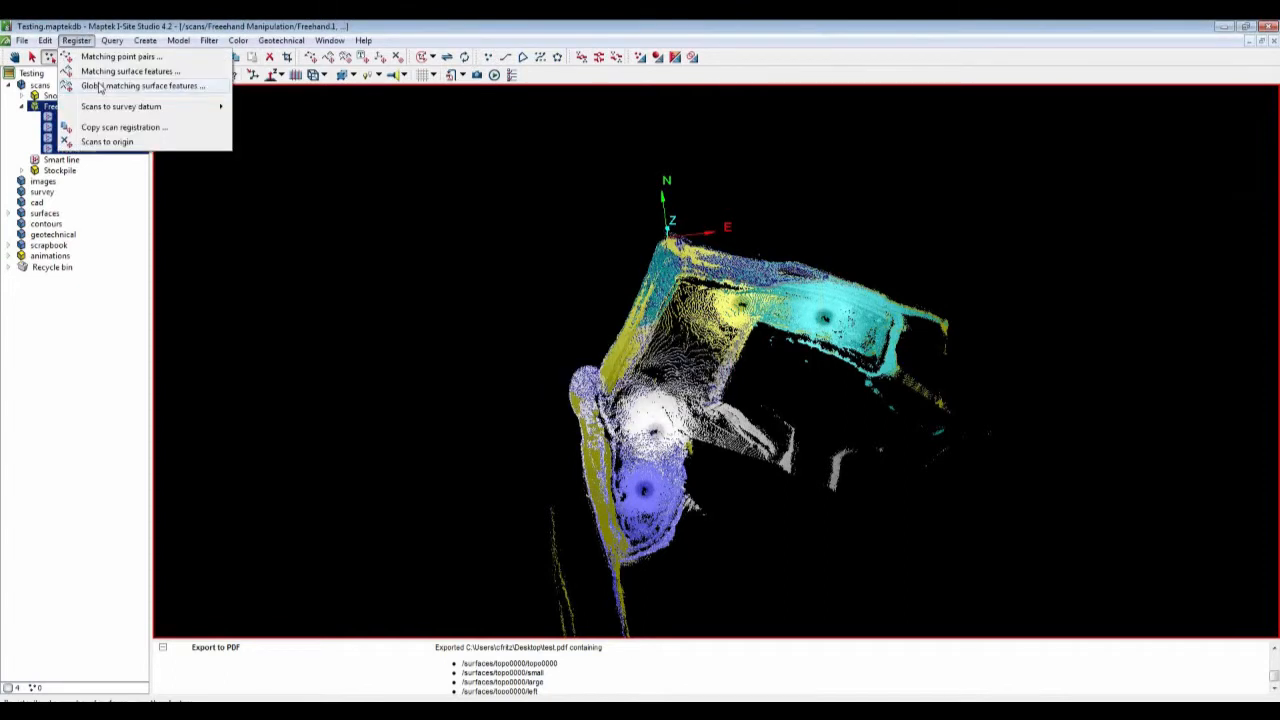
click(100, 86)
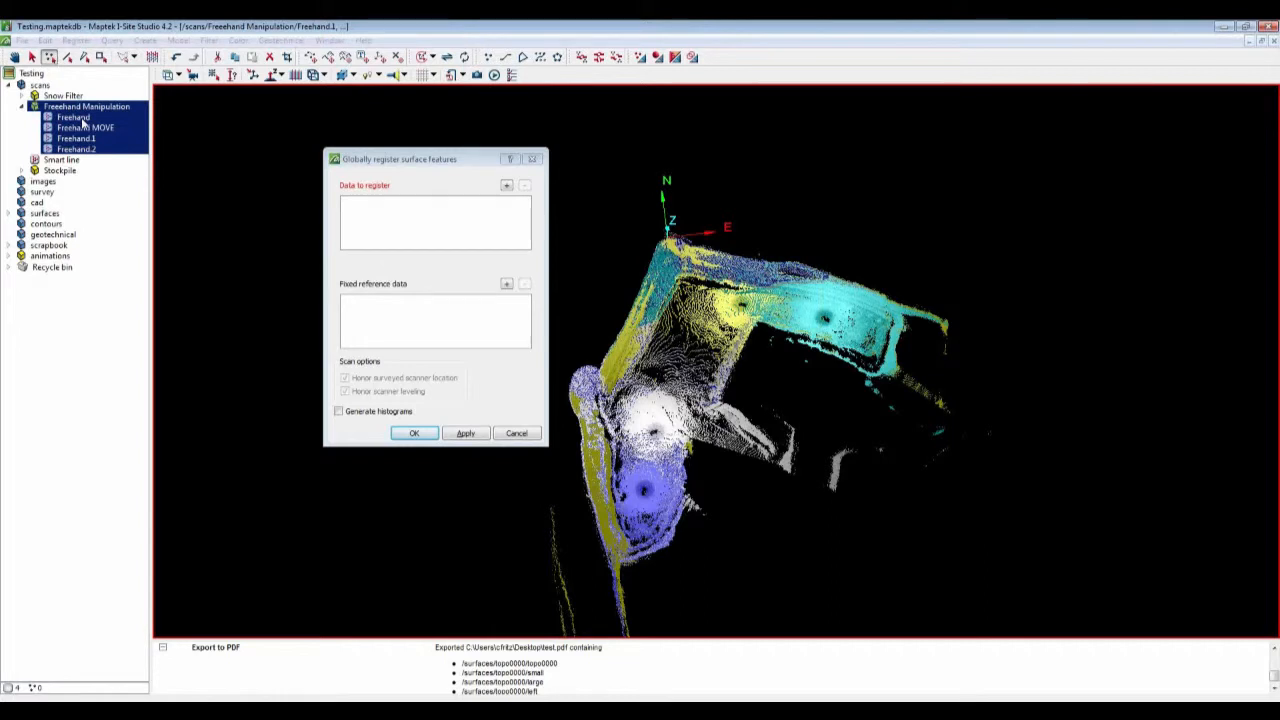
click(82, 118)
ctrl+click(80, 138)
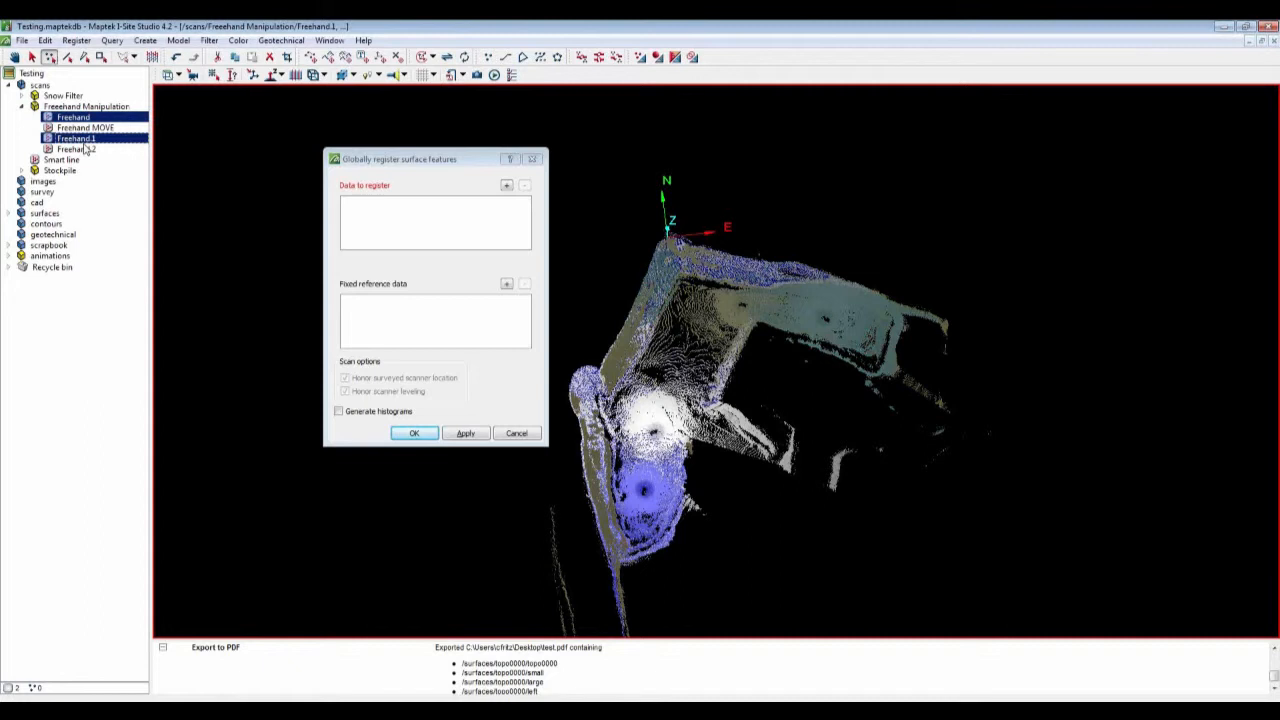
ctrl+click(87, 149)
drag(87, 149, 400, 295)
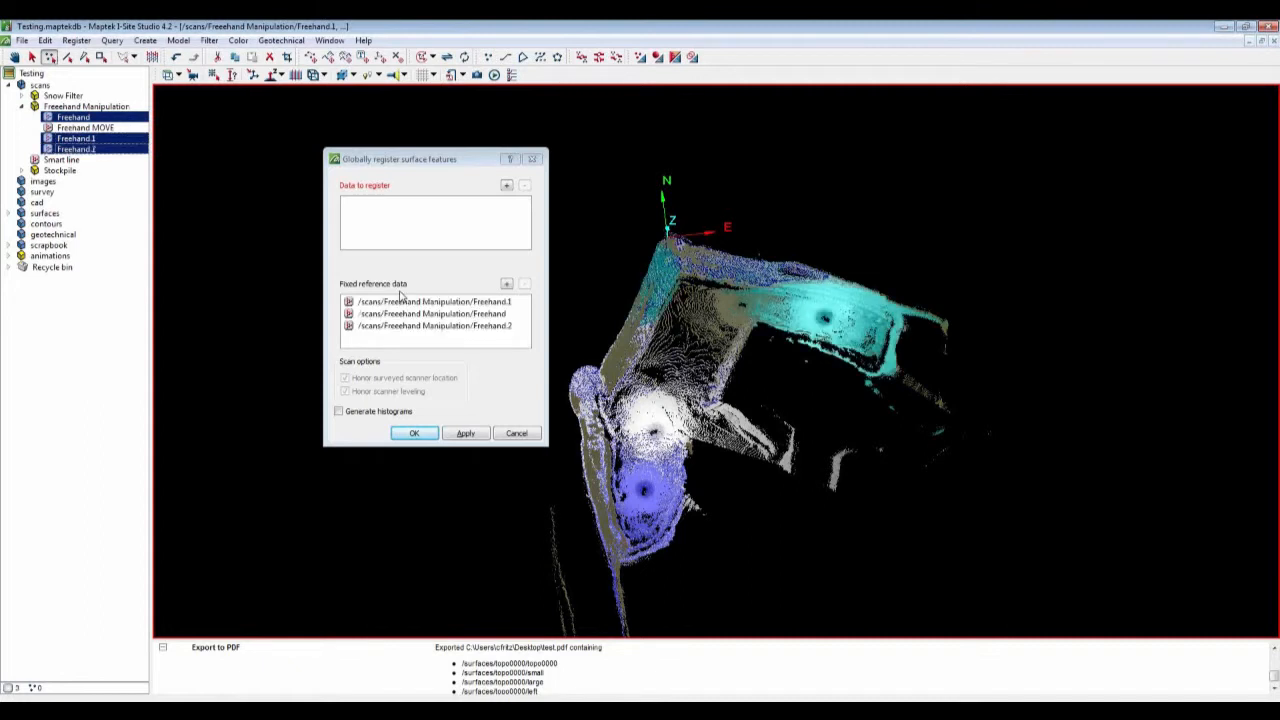
drag(85, 128, 430, 220)
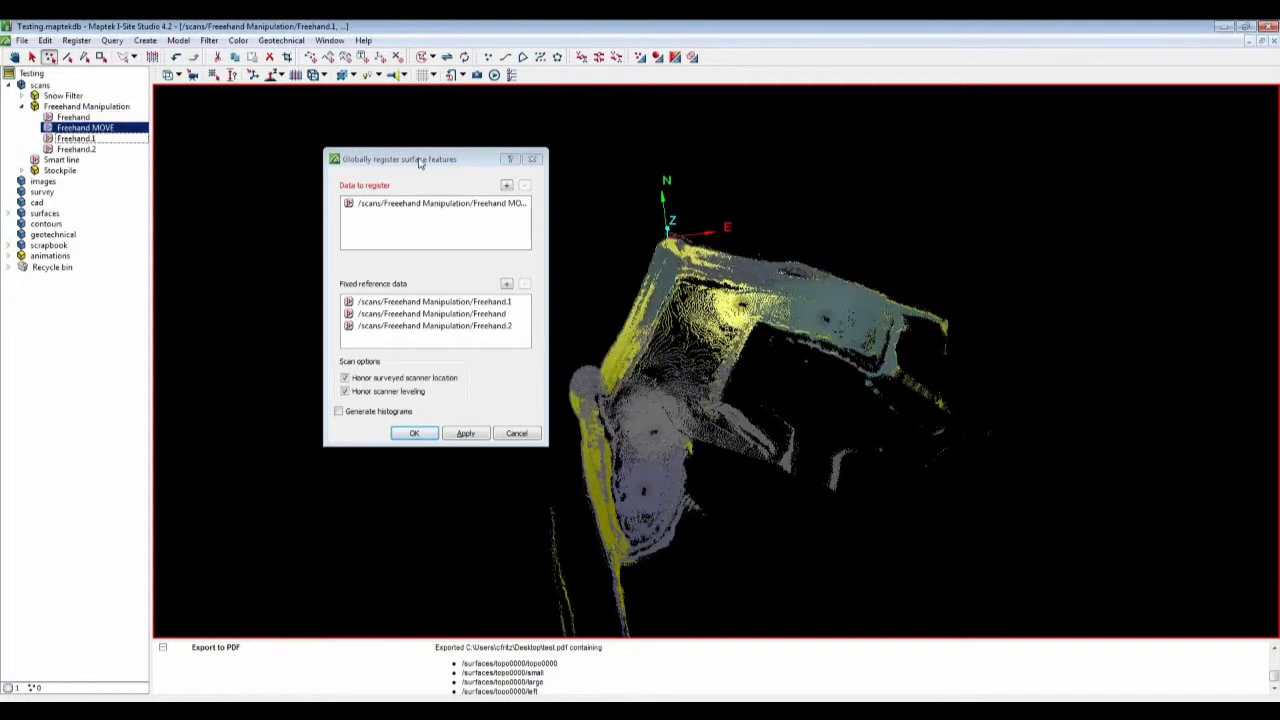
drag(420, 163, 305, 153)
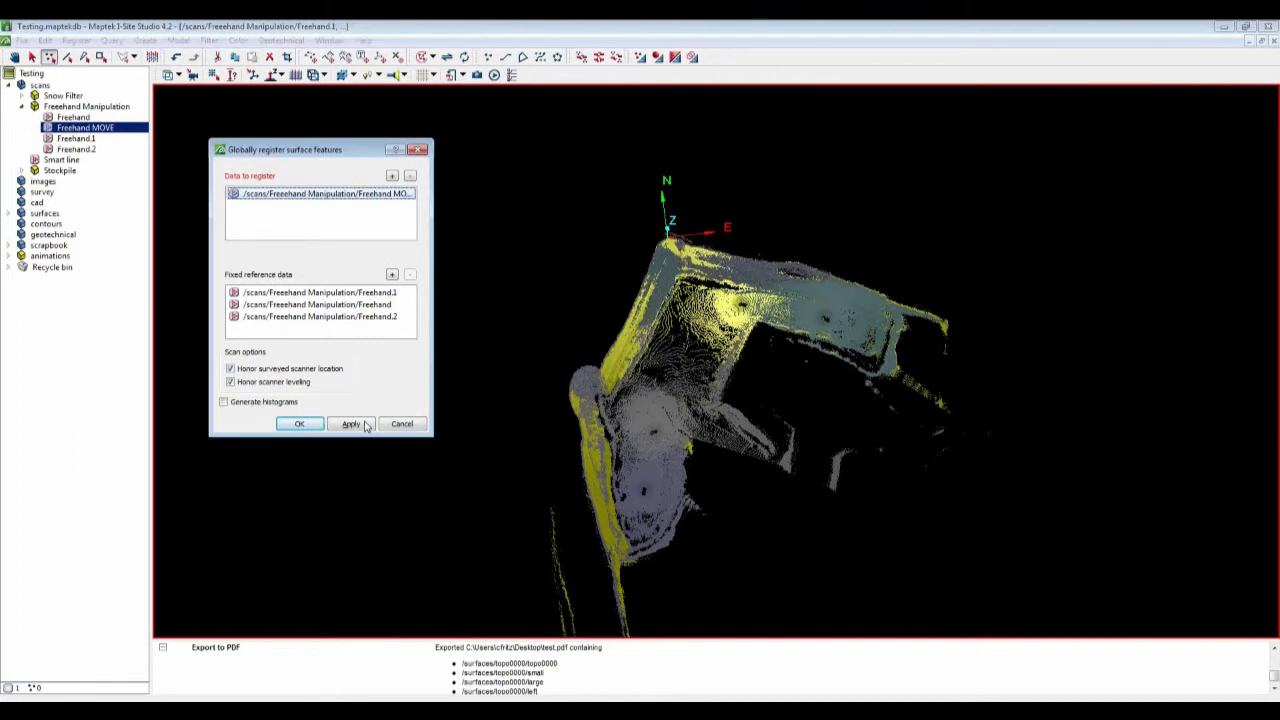
click(364, 425)
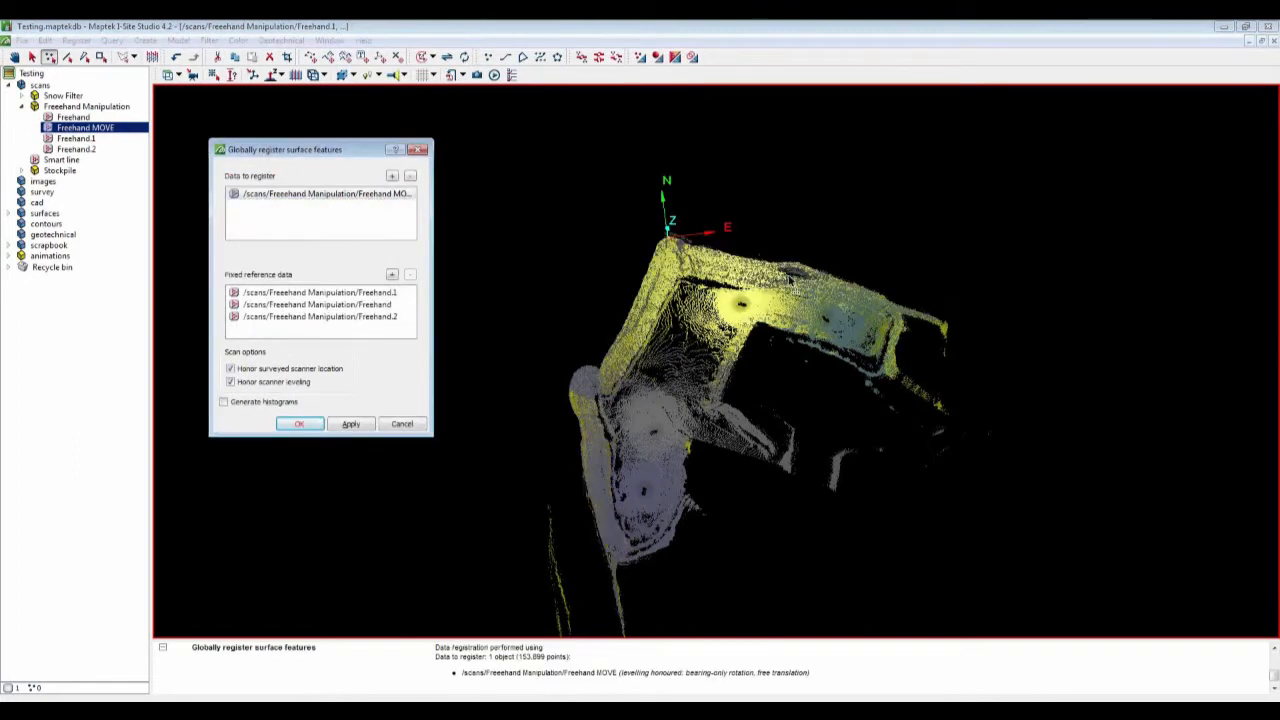
click(420, 150)
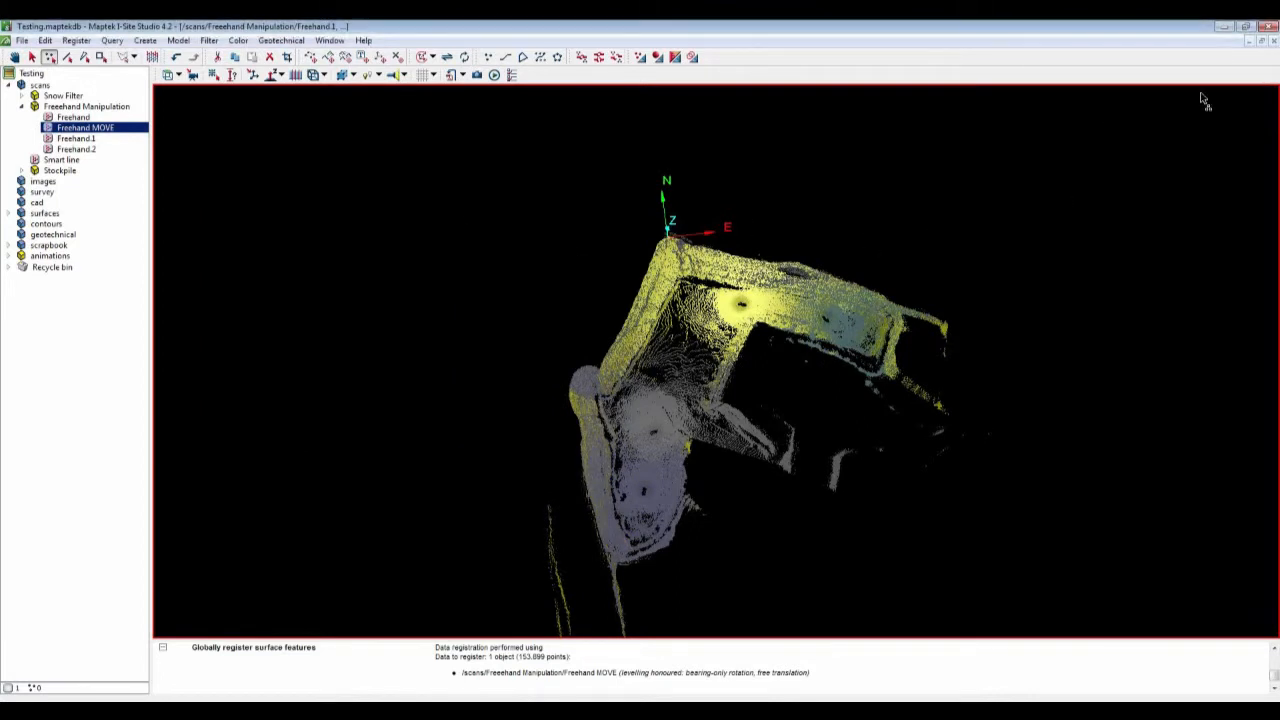
Step: Close the scan view window and collapse the Freehand Manipulation folder
click(1274, 44)
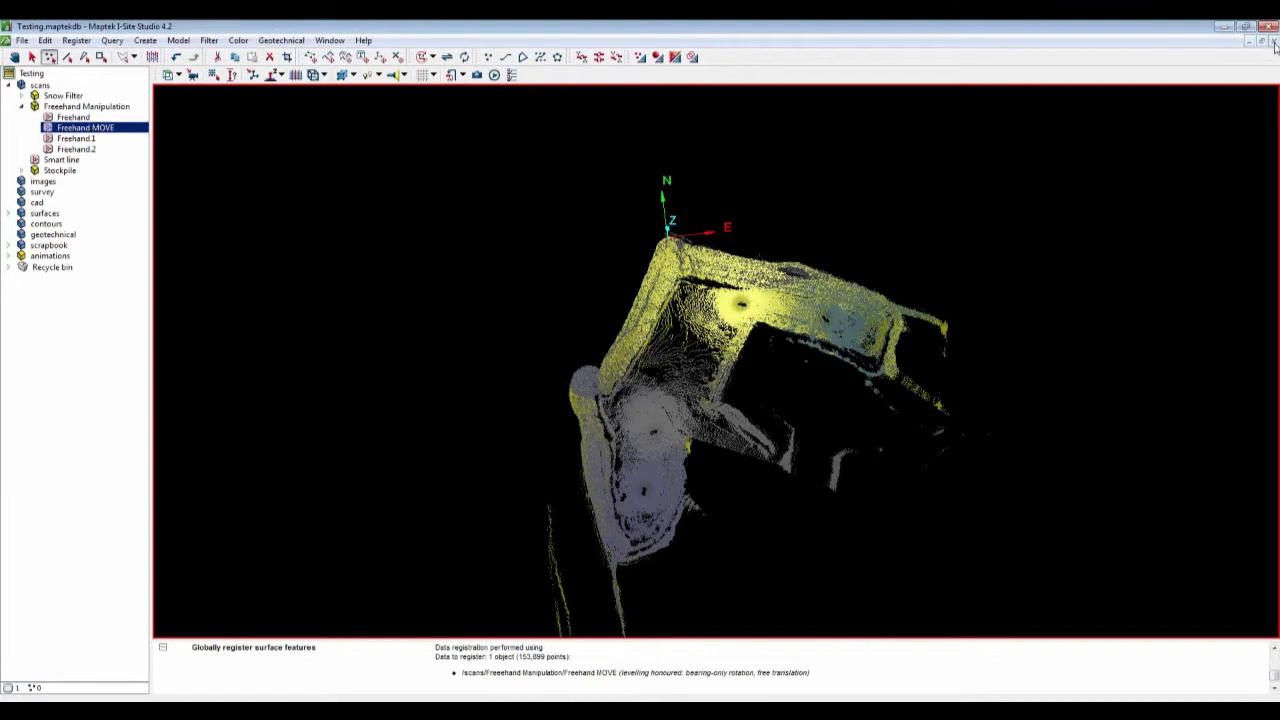
click(1274, 44)
click(22, 106)
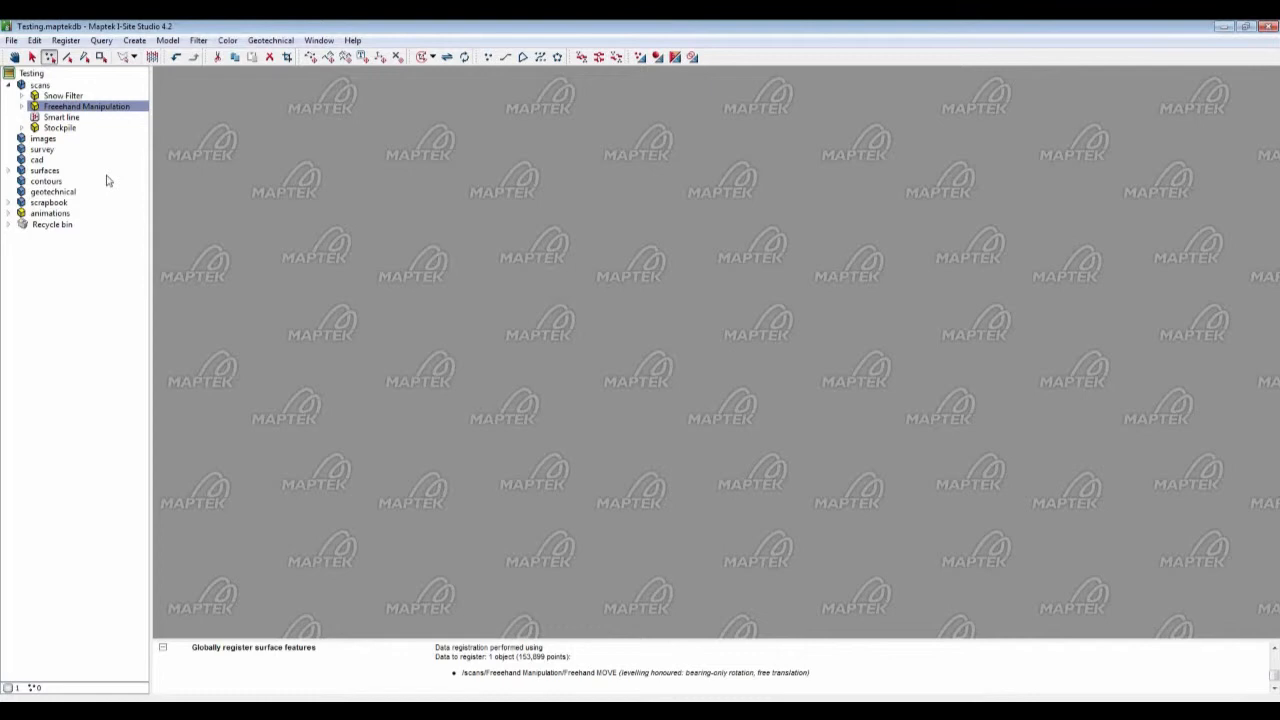
Step: Open the Smart line scan in a new view and zoom in on it
click(71, 120)
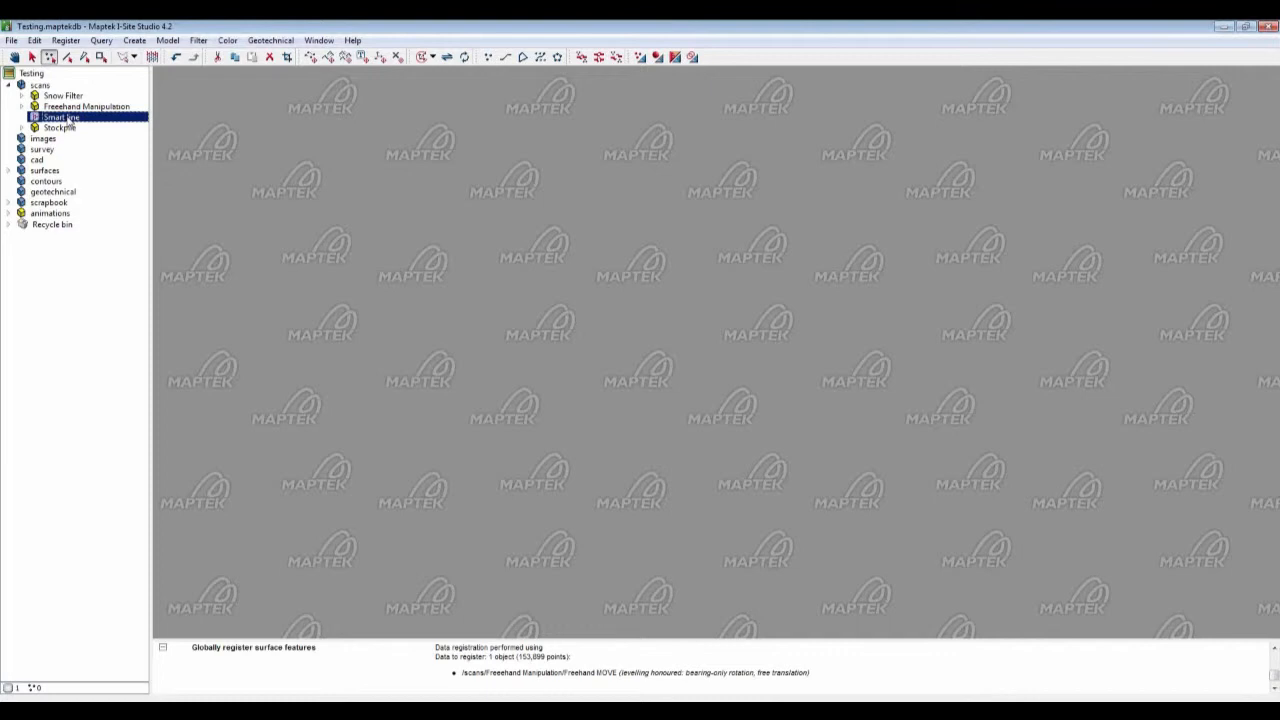
drag(70, 121, 489, 246)
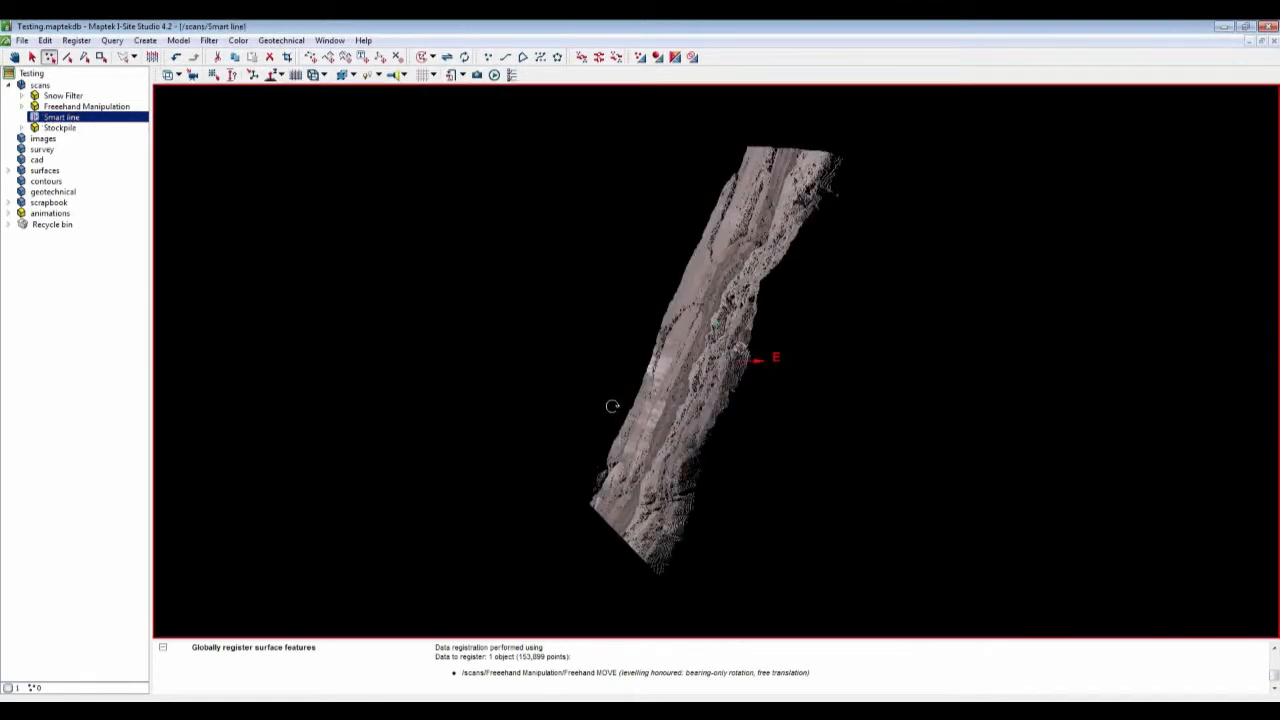
drag(612, 406, 746, 358)
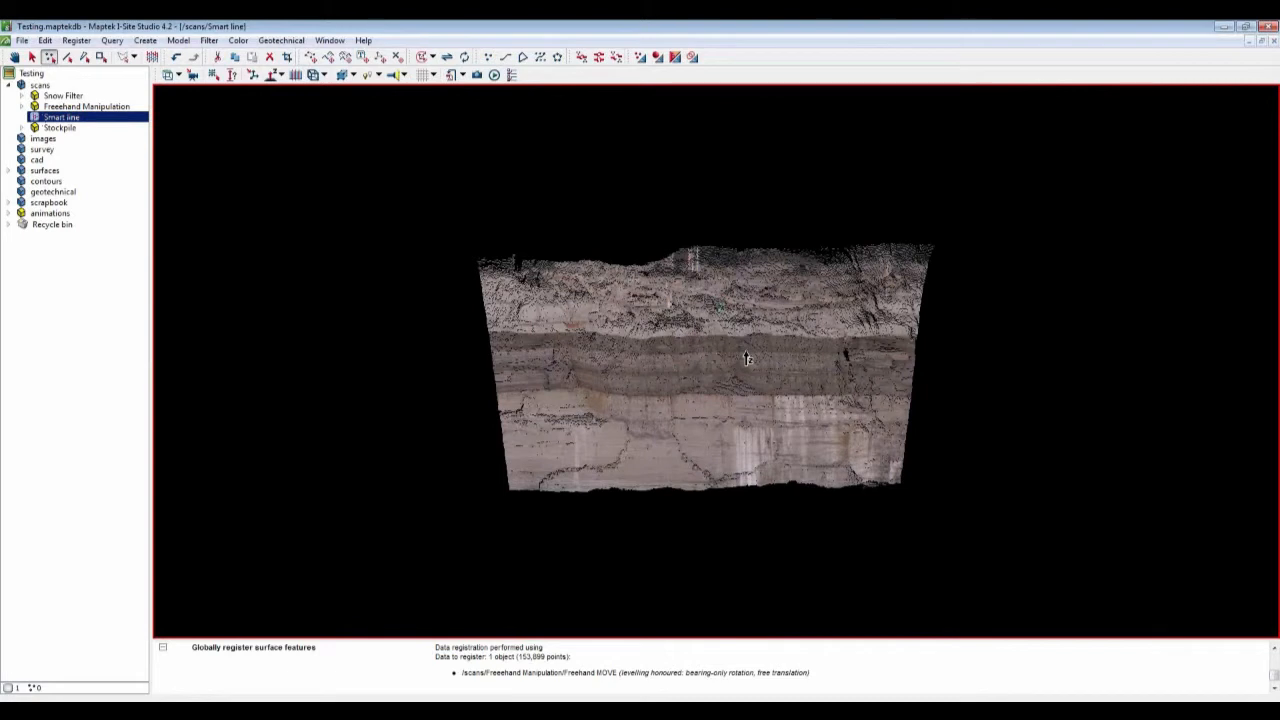
scroll(746, 358, up, 3)
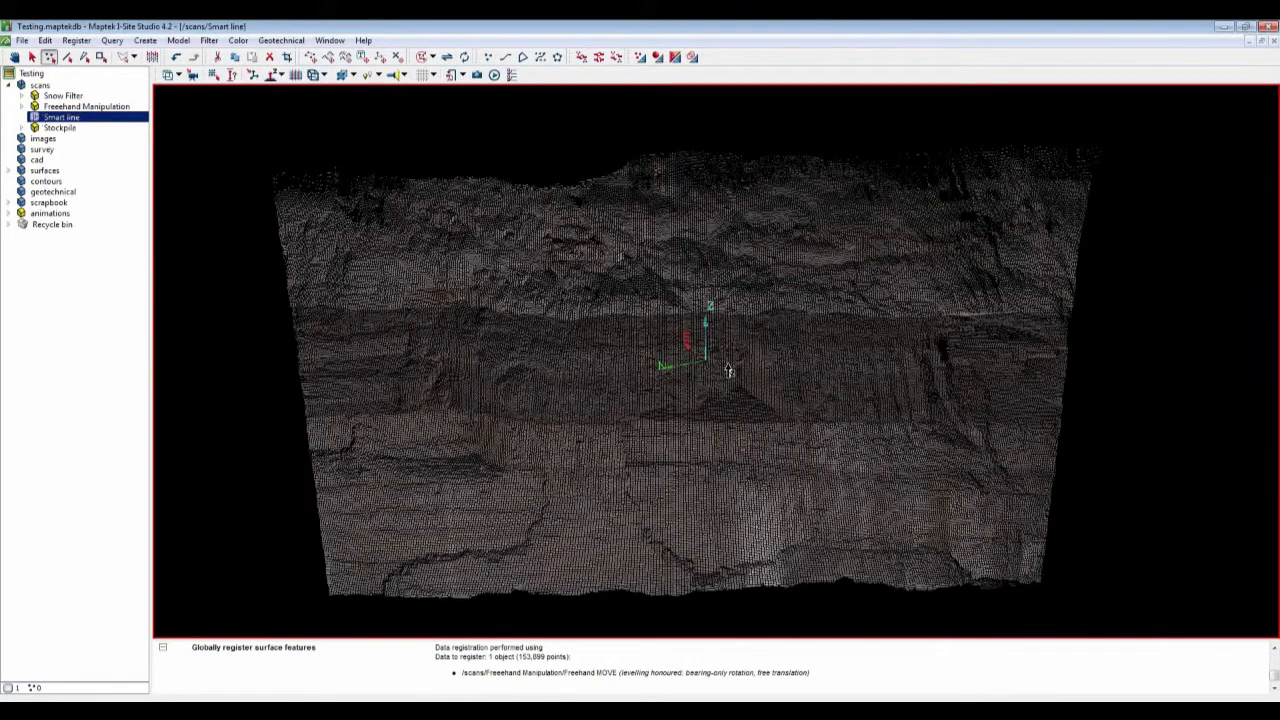
drag(729, 370, 737, 363)
click(145, 40)
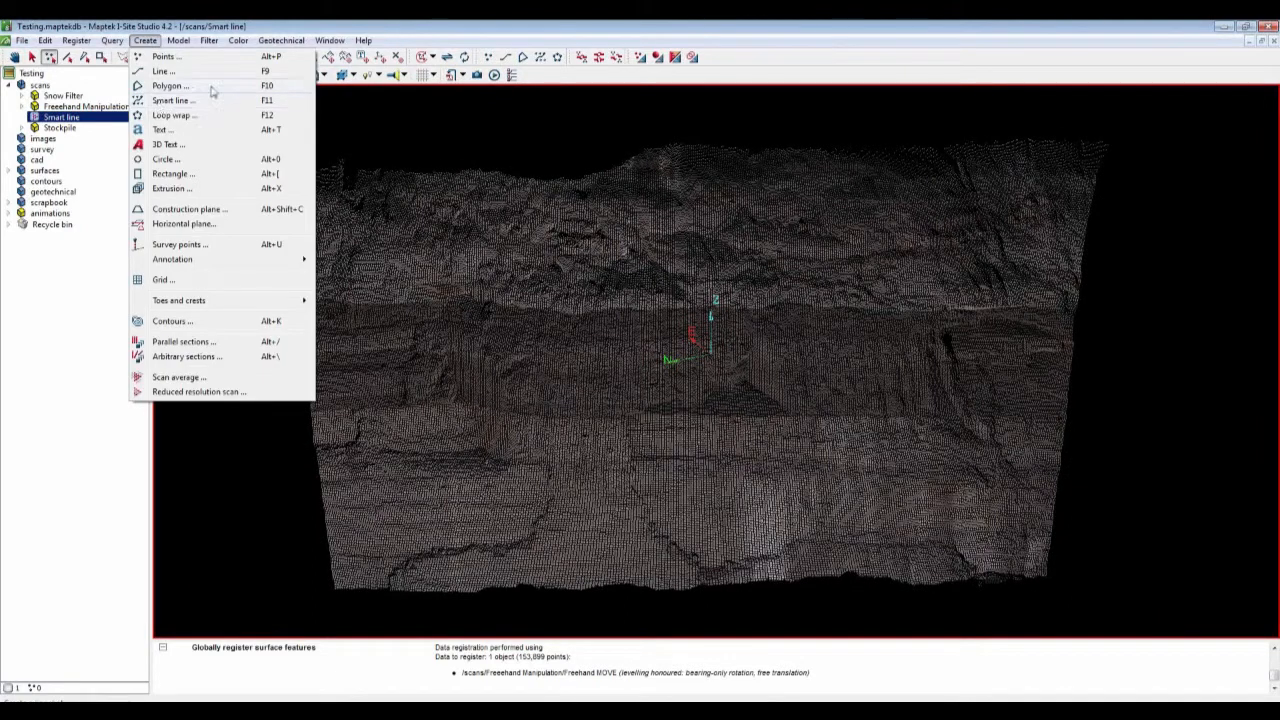
click(526, 42)
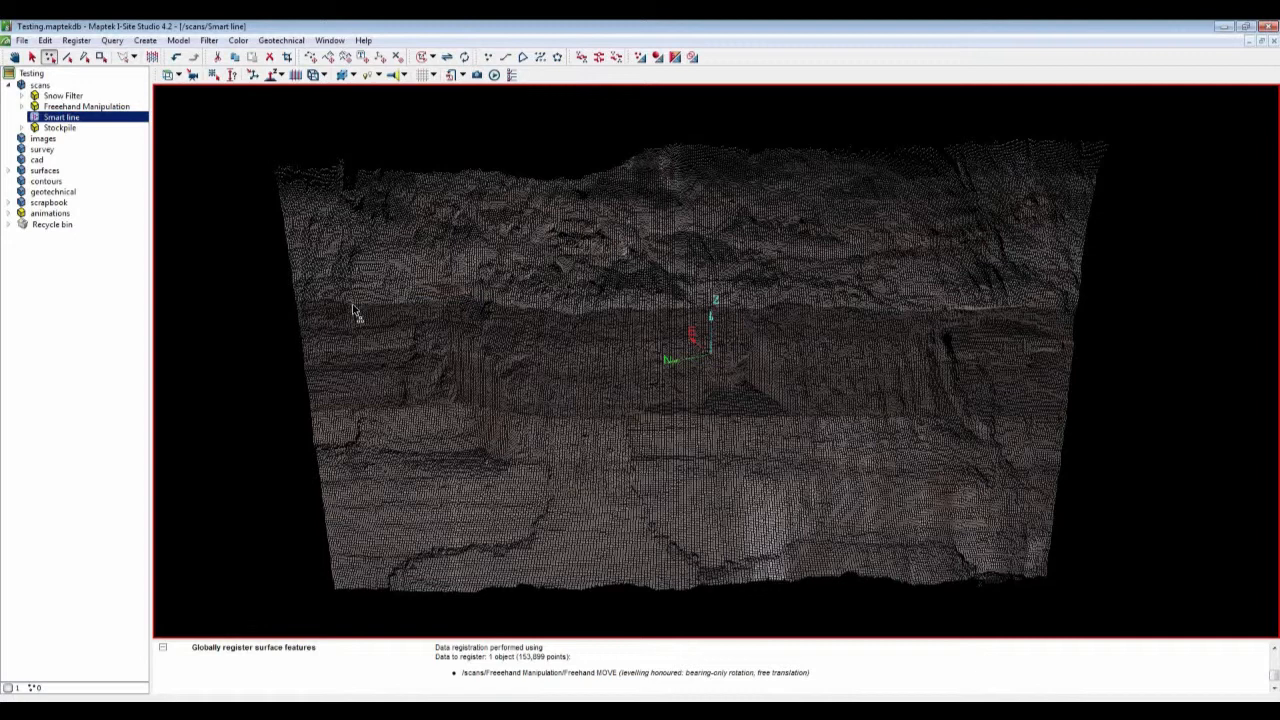
Step: Smart-connect the Smart line scan, then create a scan triangulation of it and expand the surfaces folder
click(598, 58)
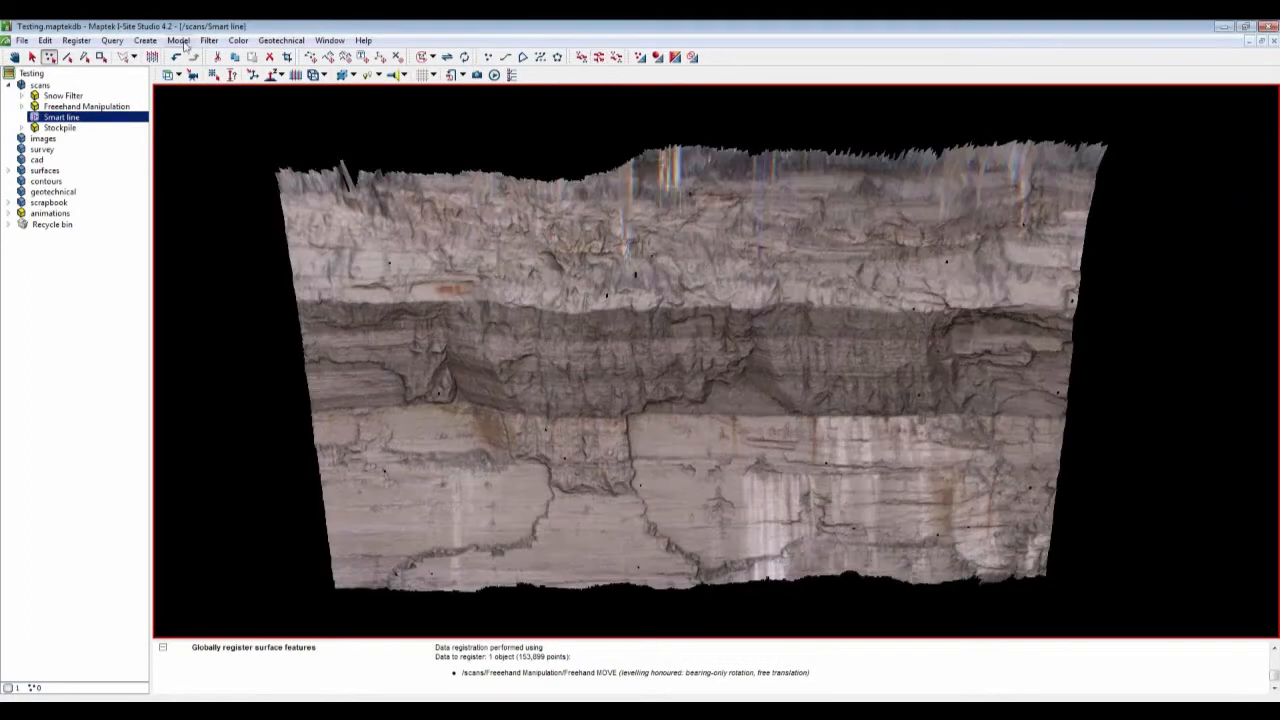
click(181, 42)
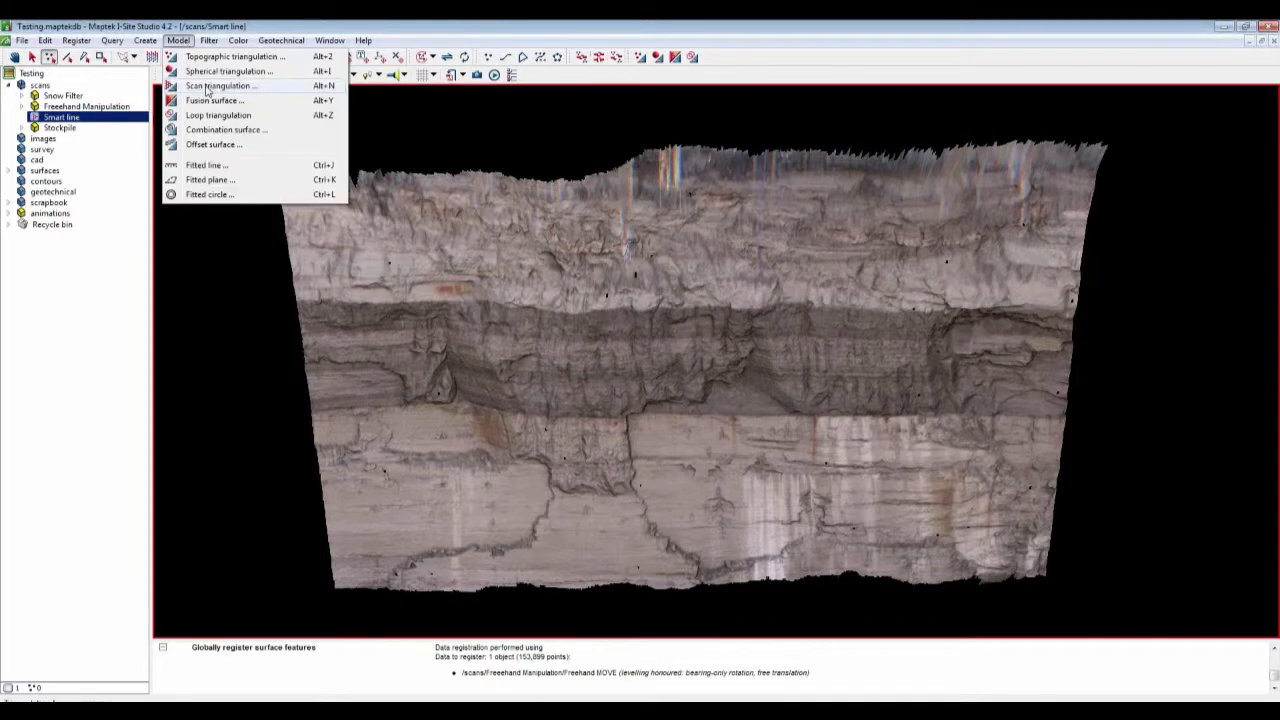
click(212, 97)
click(52, 163)
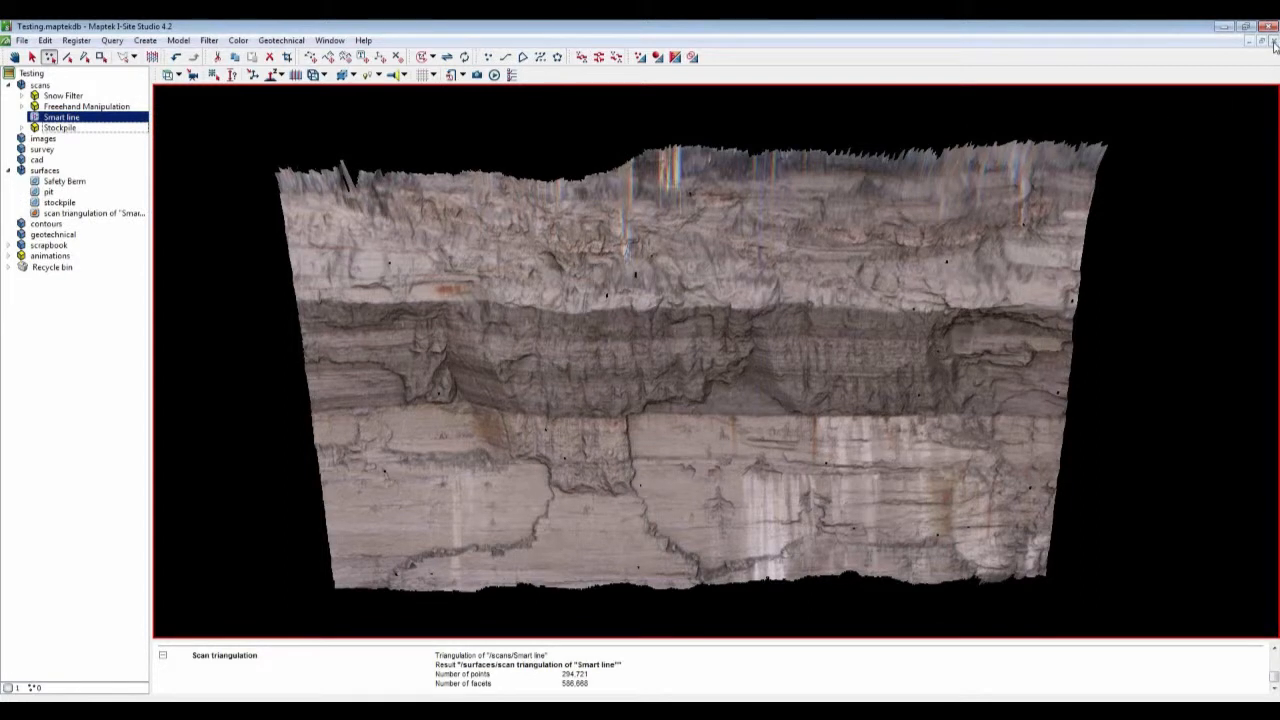
Step: Close the scan view and open the scan triangulation of Smart line in a new view
click(1273, 42)
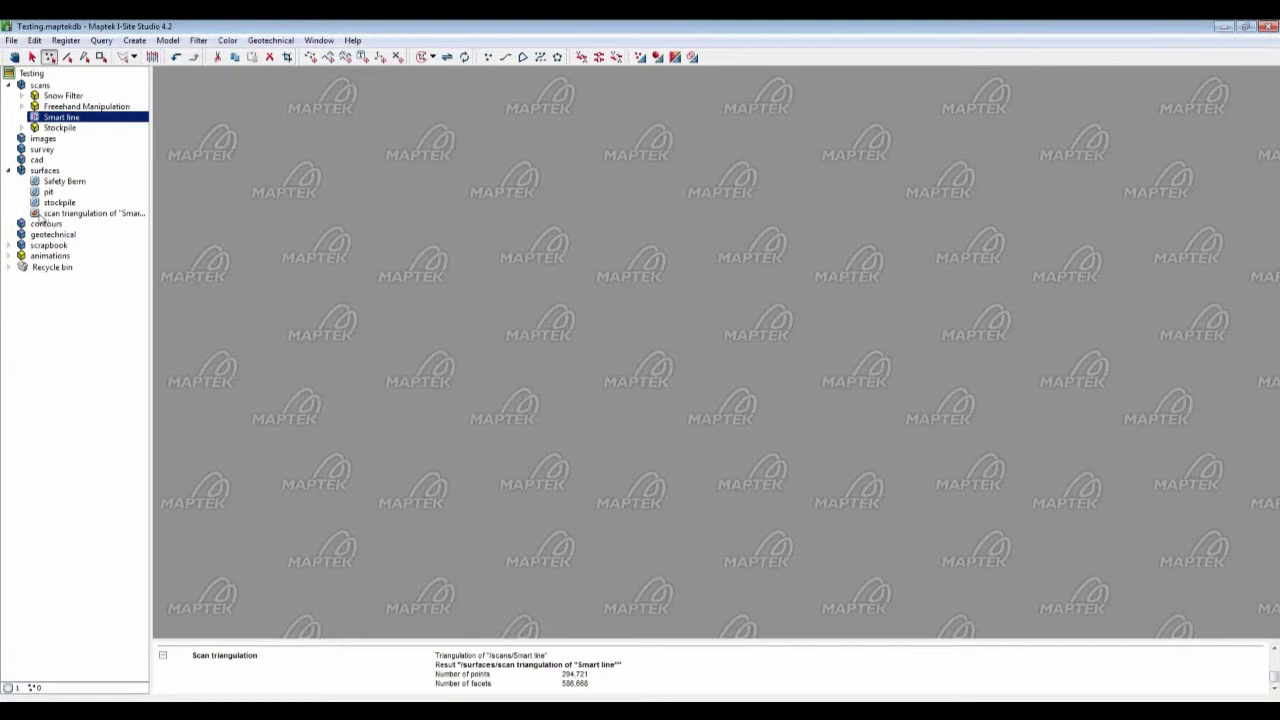
click(44, 216)
drag(43, 218, 454, 270)
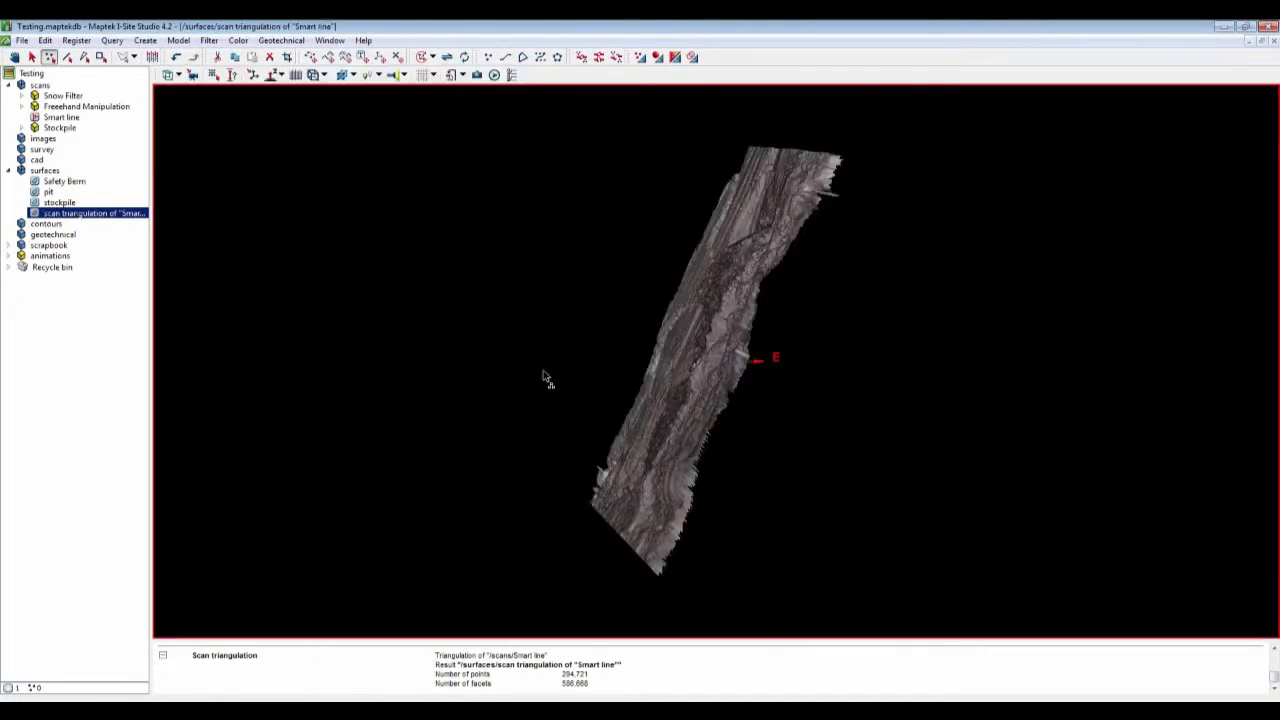
right_drag(548, 378, 801, 264)
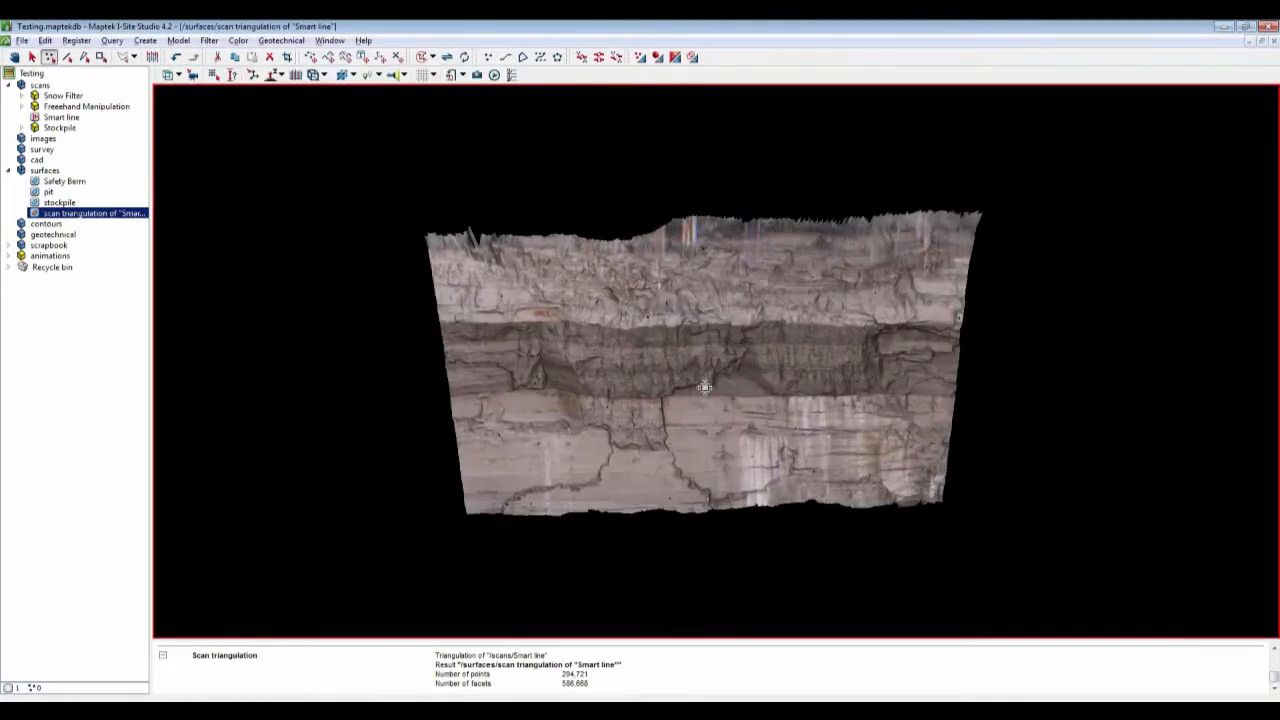
scroll(705, 387, up, 2)
Step: Despike the scan triangulation of Smart line and fill its holes
right_click(604, 352)
mouse_move(634, 447)
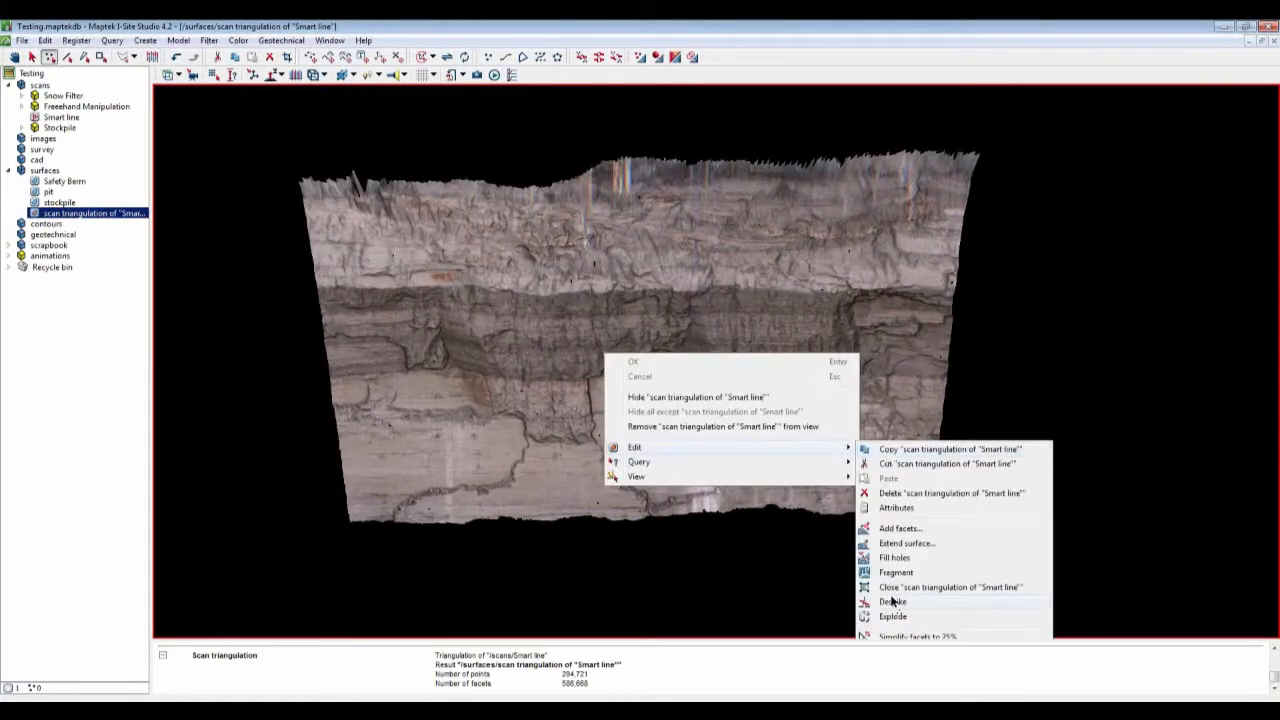
click(893, 601)
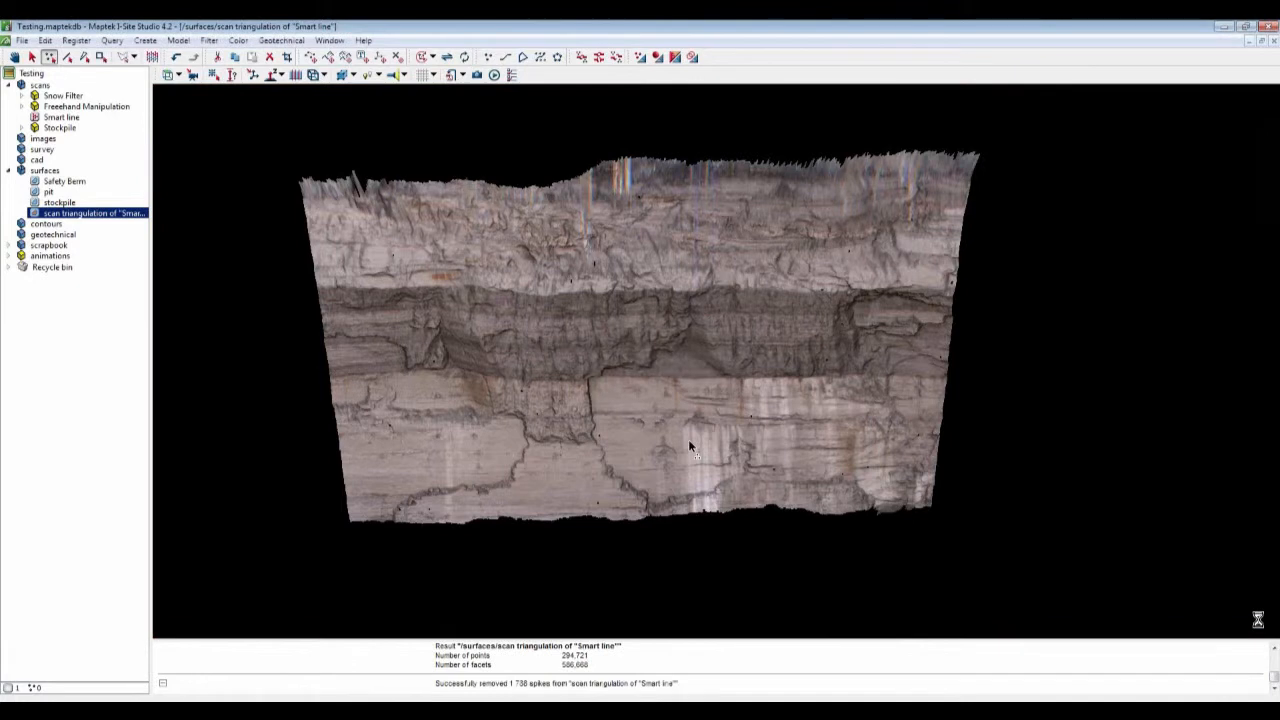
right_click(656, 421)
mouse_move(752, 515)
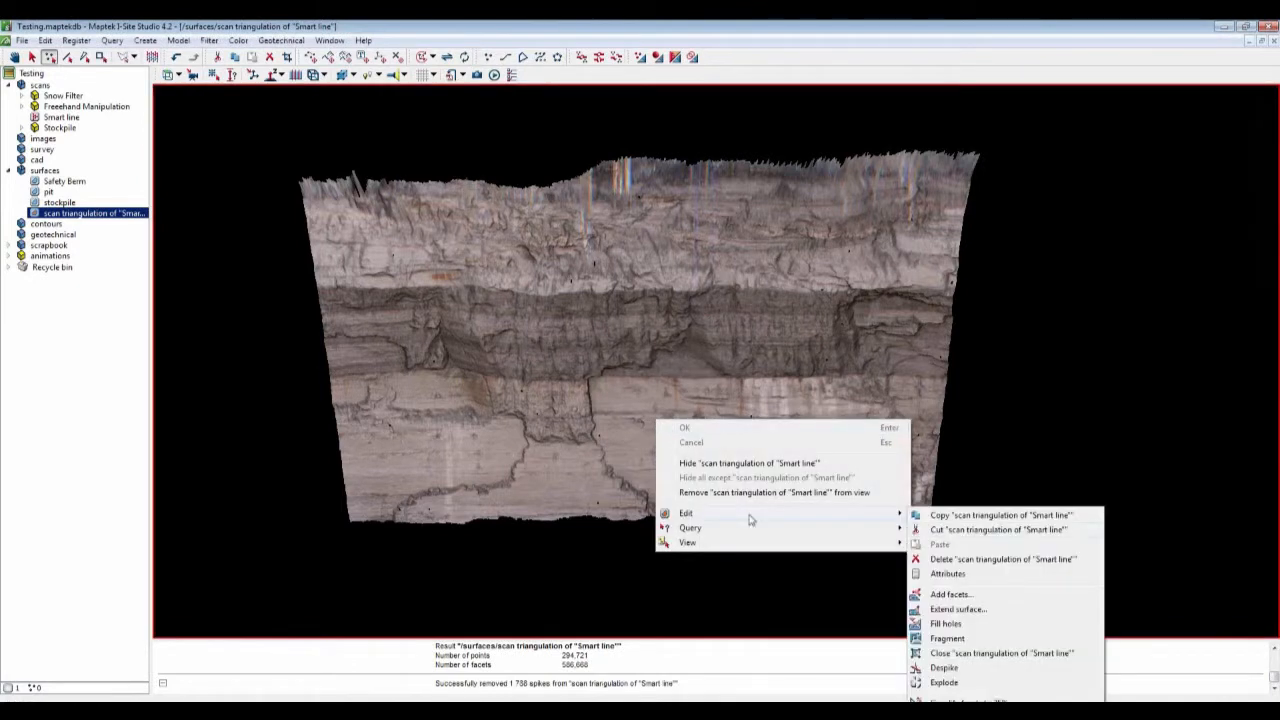
click(941, 624)
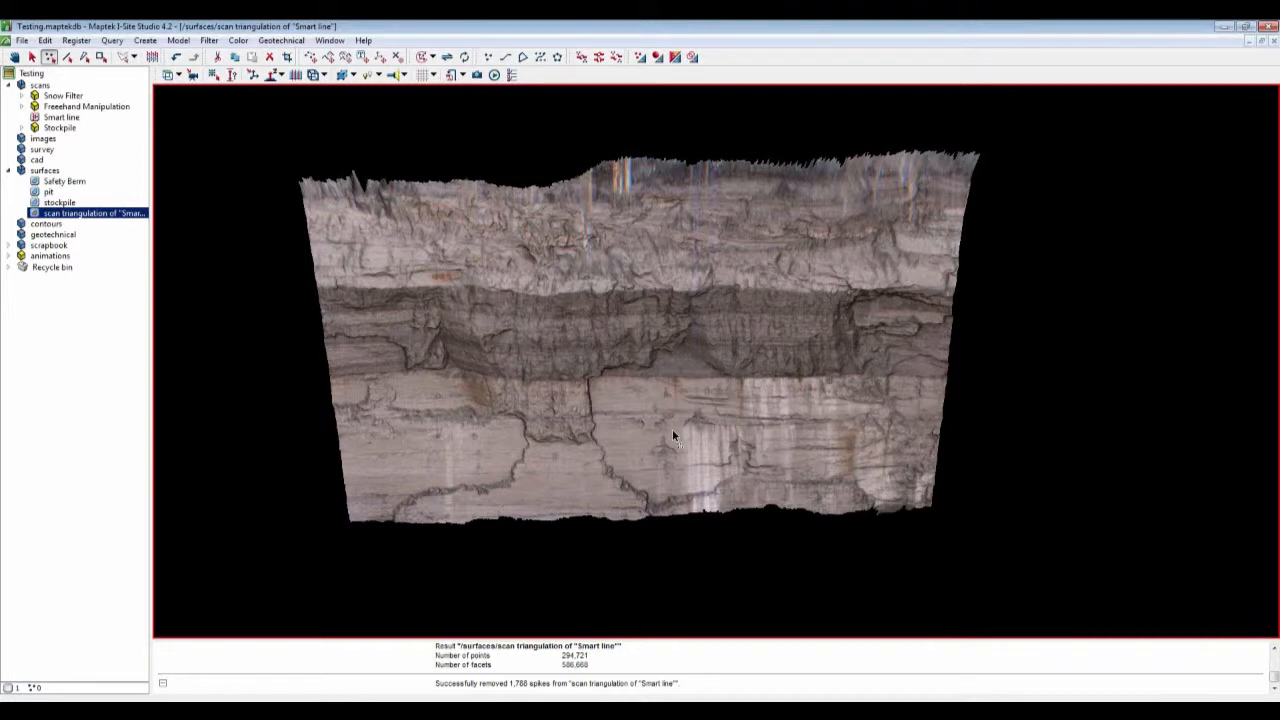
Step: Rotate and zoom around the triangulated face to inspect its surface detail
right_drag(655, 430, 652, 381)
middle_drag(652, 381, 656, 417)
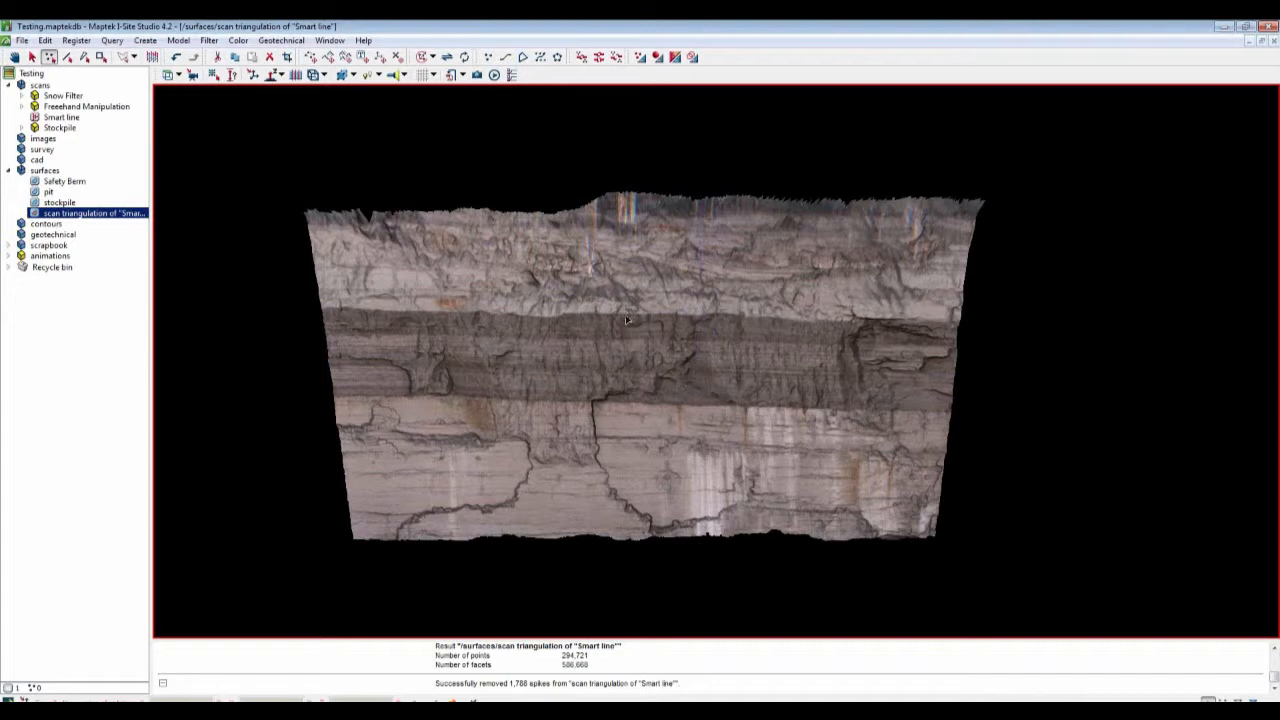
right_drag(625, 315, 625, 317)
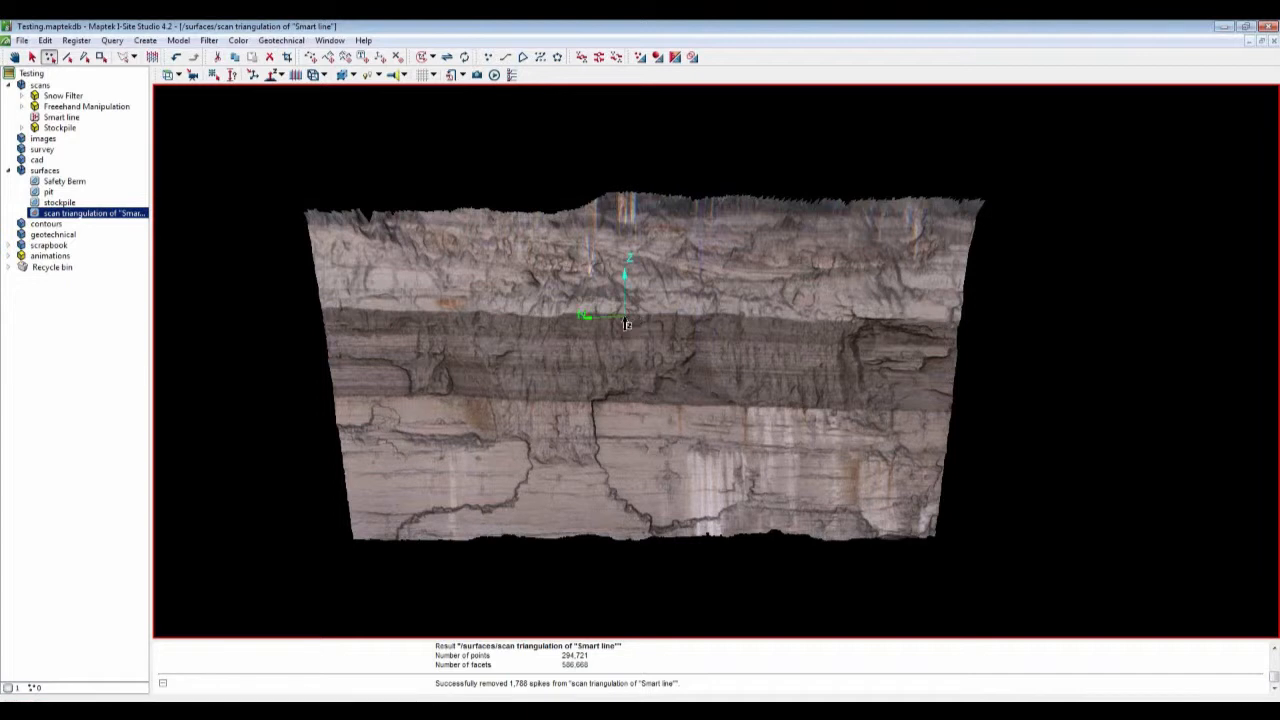
scroll(625, 322, up, 2)
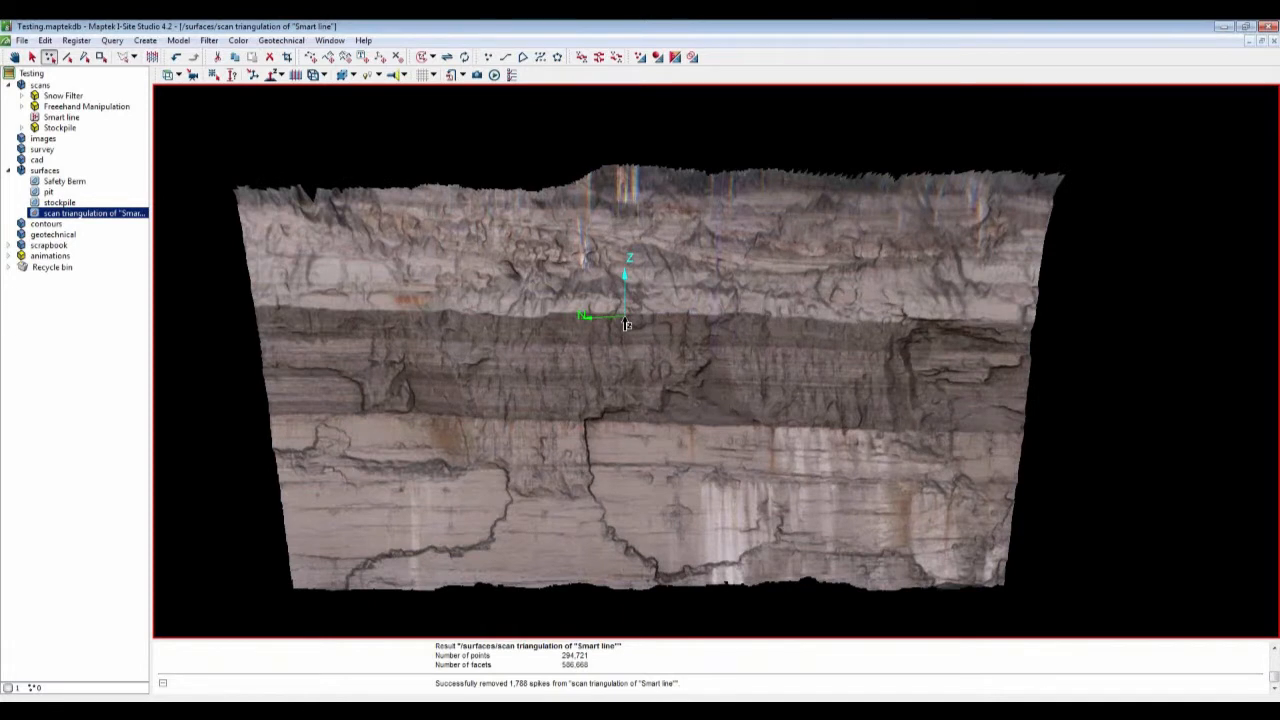
scroll(626, 324, up, 3)
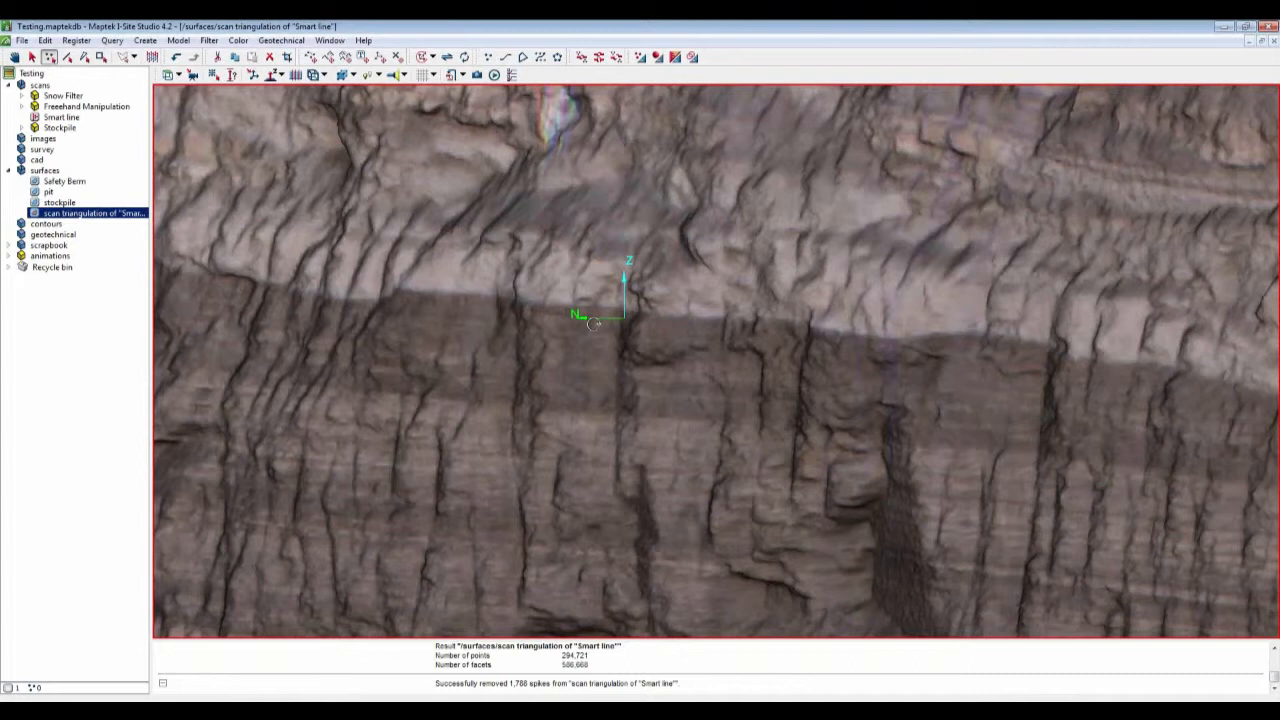
drag(594, 323, 510, 332)
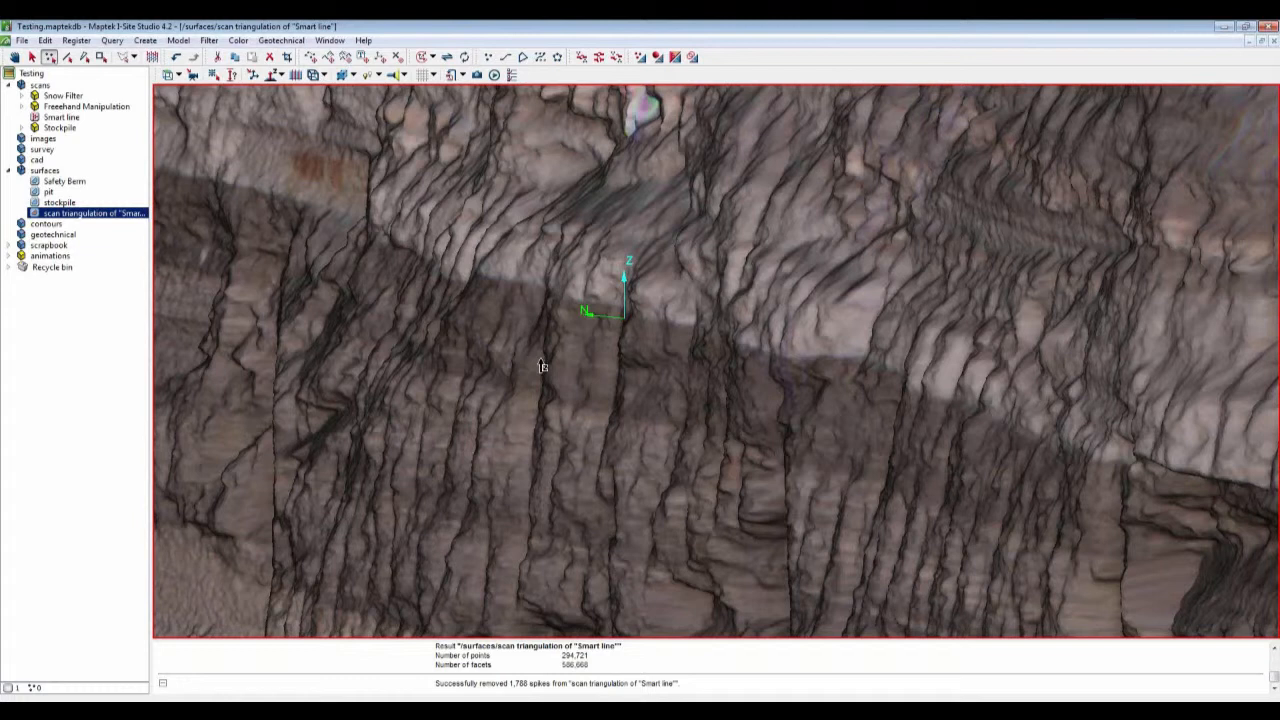
scroll(541, 366, down, 2)
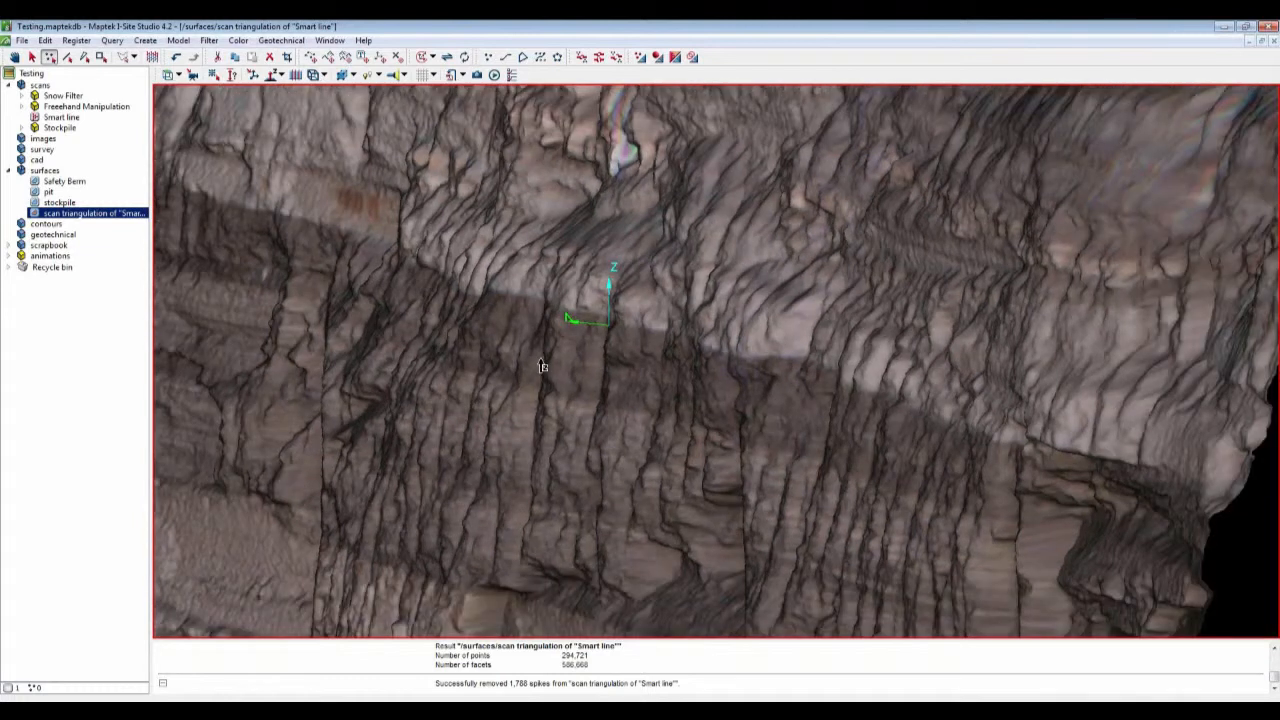
scroll(658, 388, down, 4)
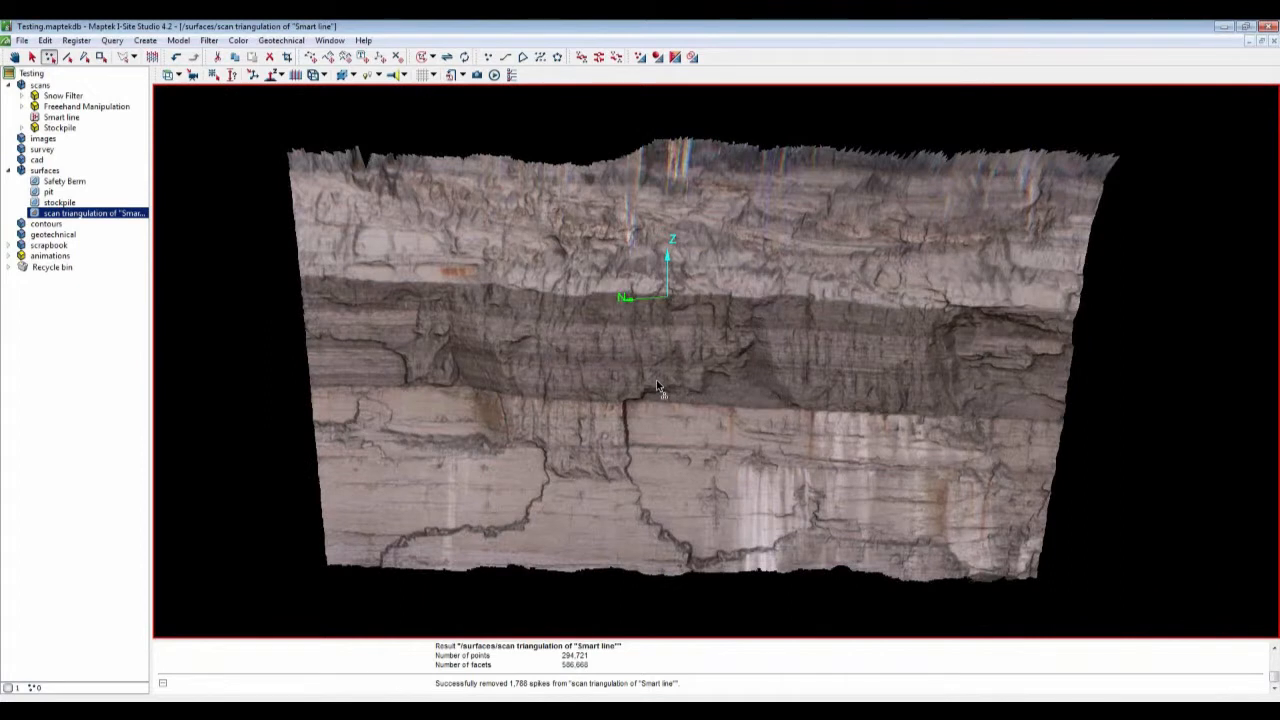
Step: Start a Smart line with Smart tracking and trace along the top boundary of the dark rock band
click(543, 60)
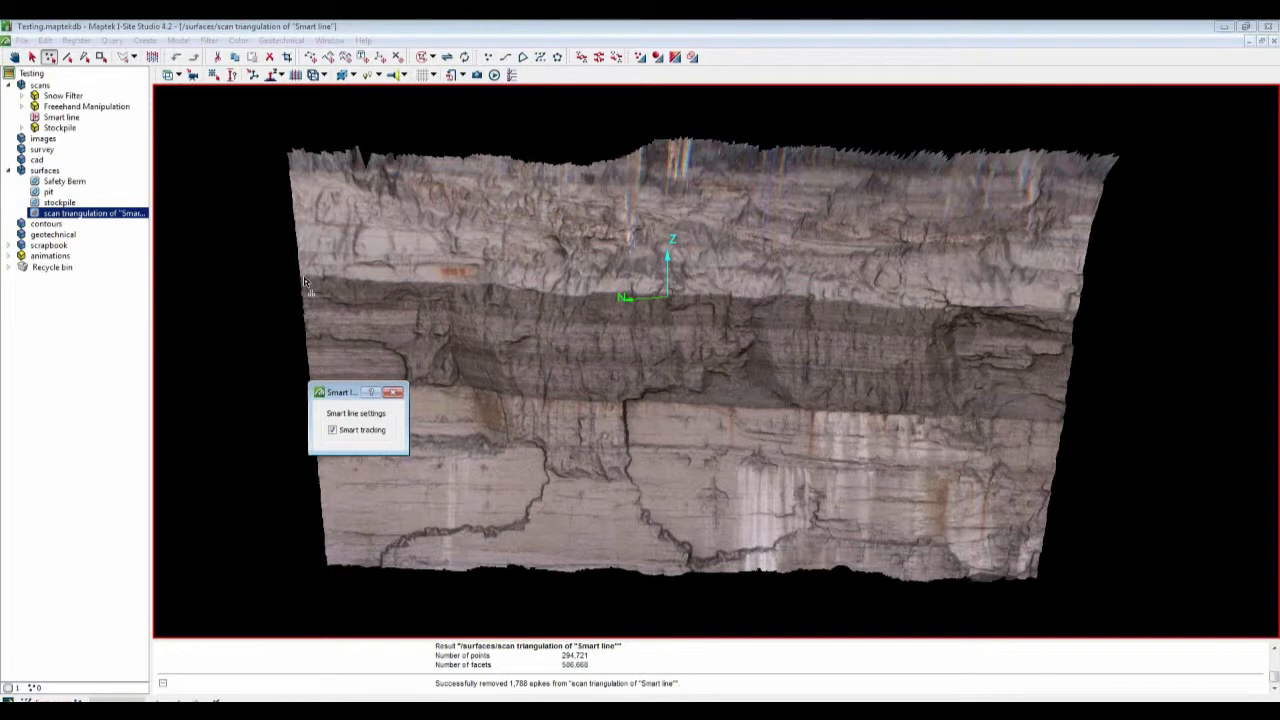
click(304, 282)
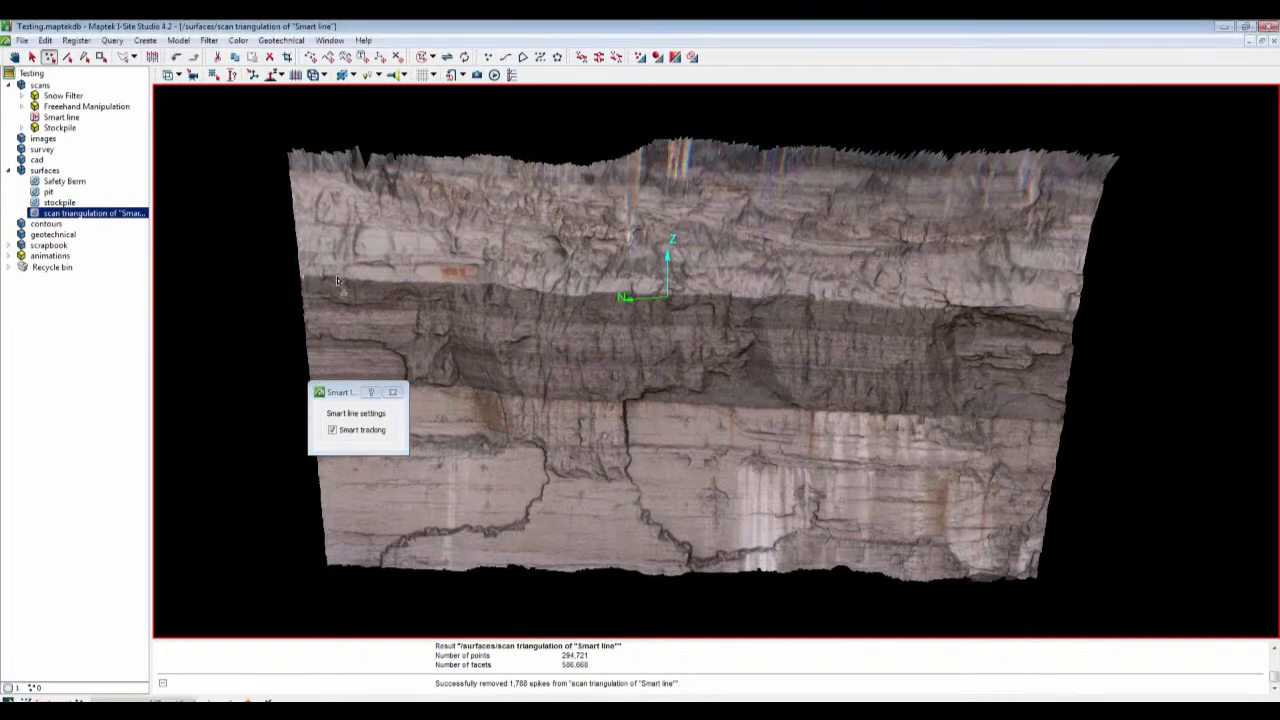
click(337, 278)
click(412, 282)
click(494, 284)
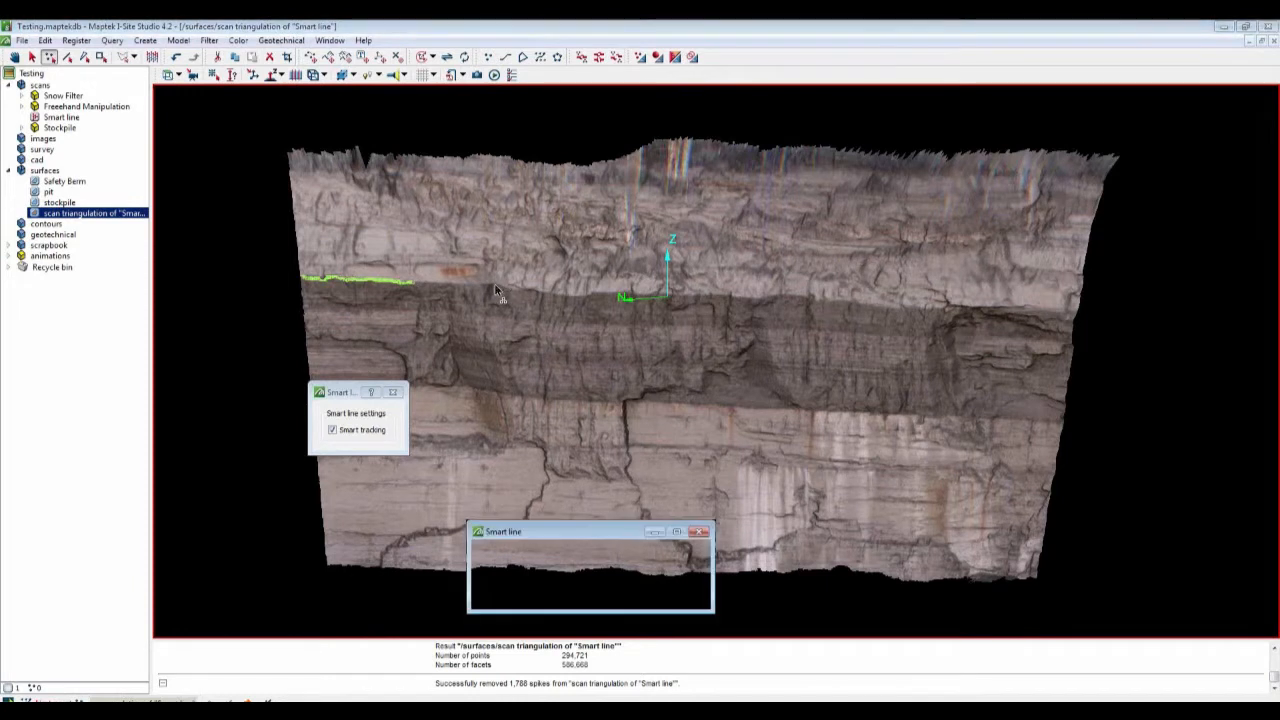
click(573, 299)
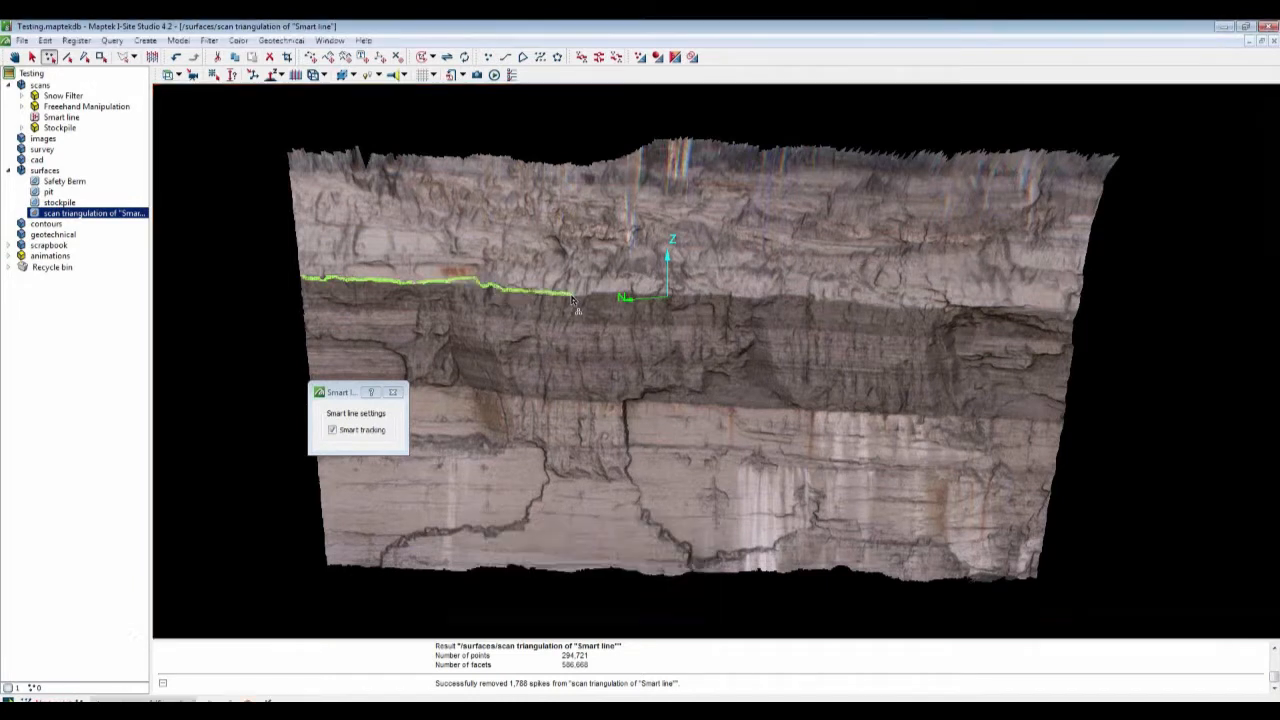
click(681, 300)
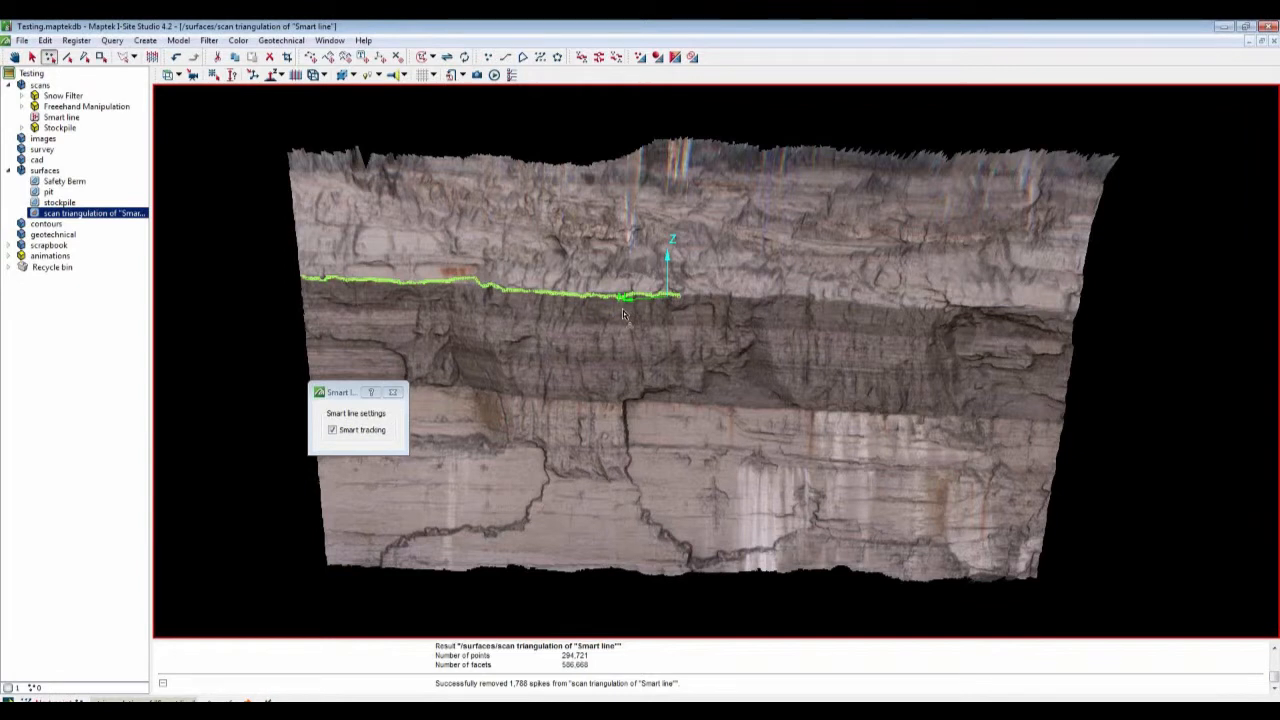
click(774, 298)
click(999, 307)
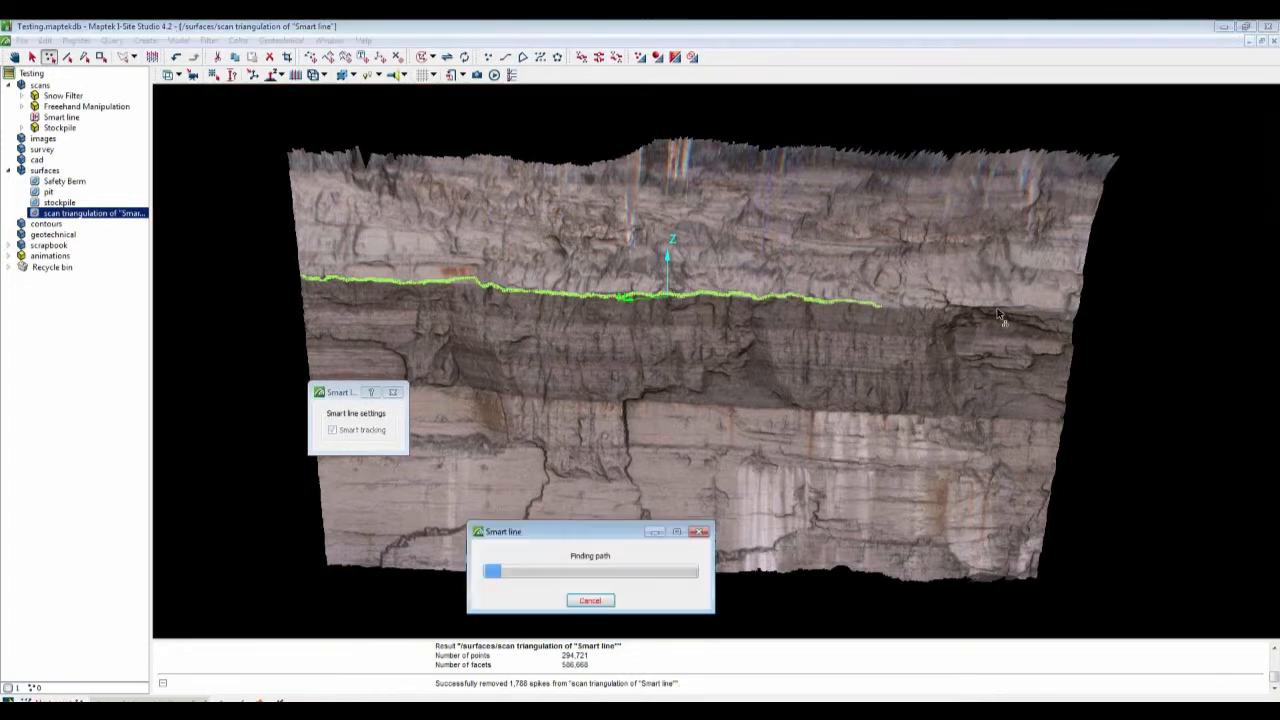
click(1072, 318)
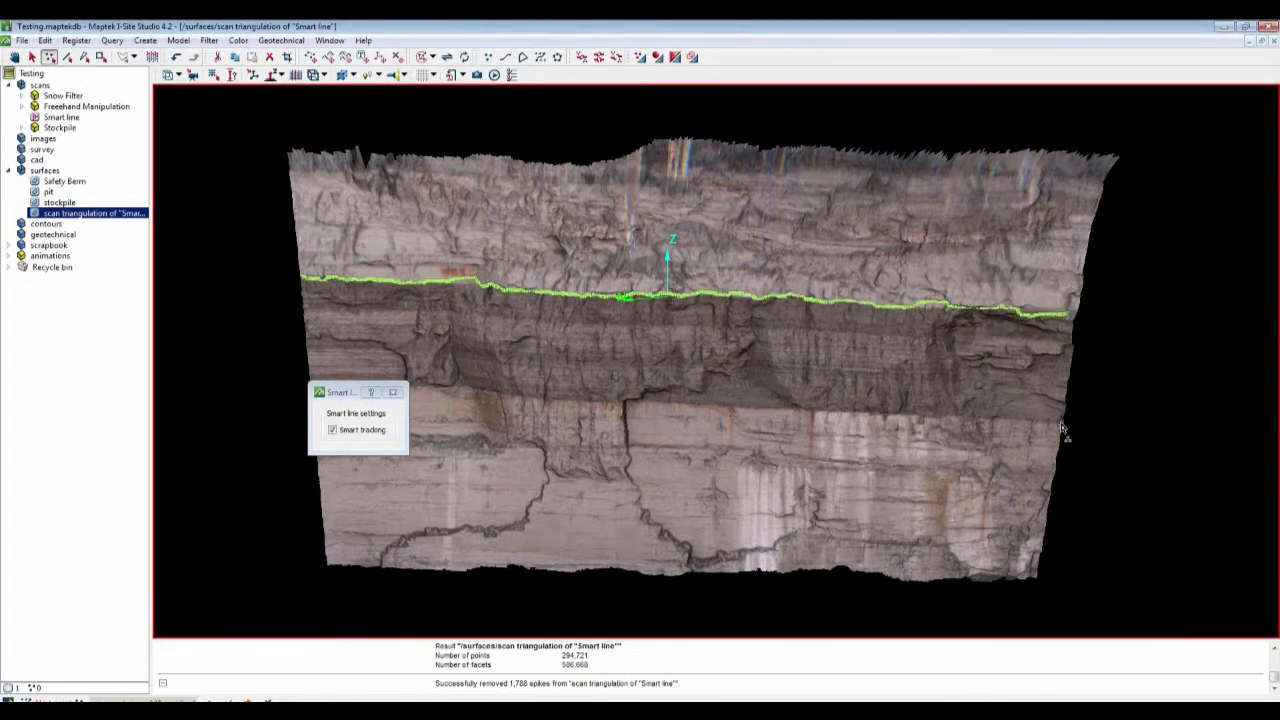
Step: Continue the smart line down the band's right edge and back along its lower boundary, then finish it
click(1063, 425)
click(954, 417)
click(889, 413)
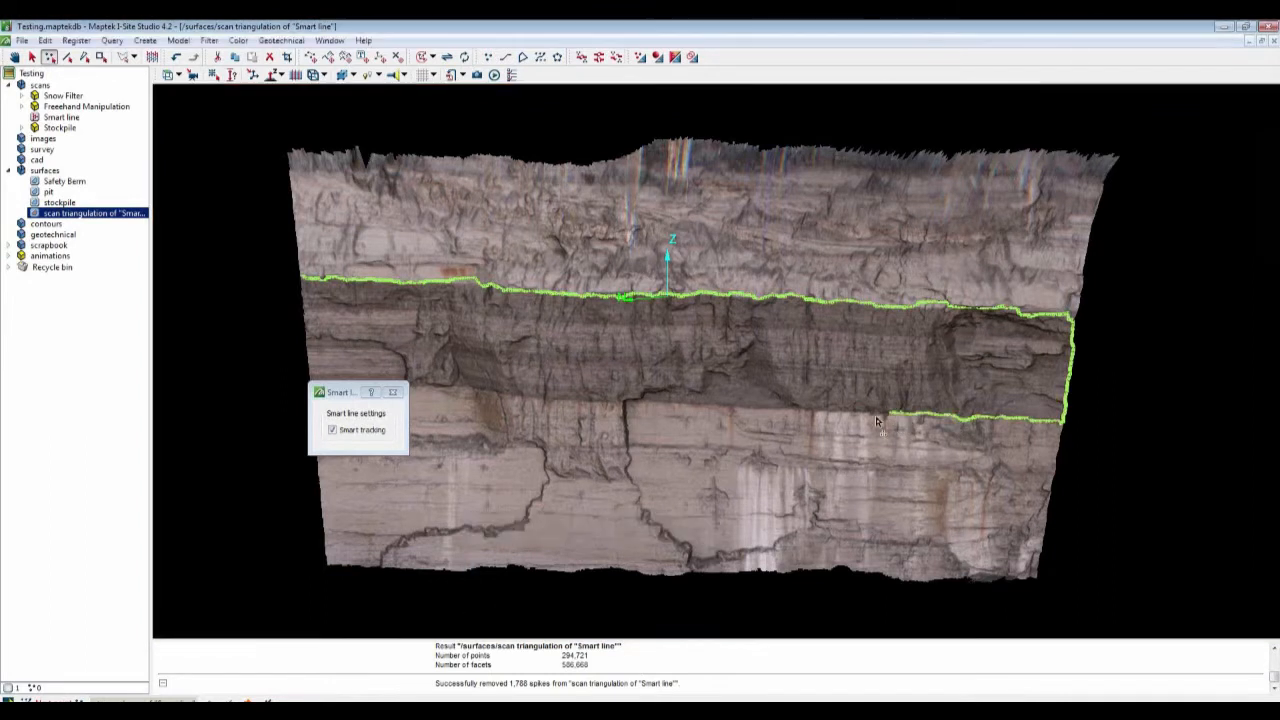
click(754, 411)
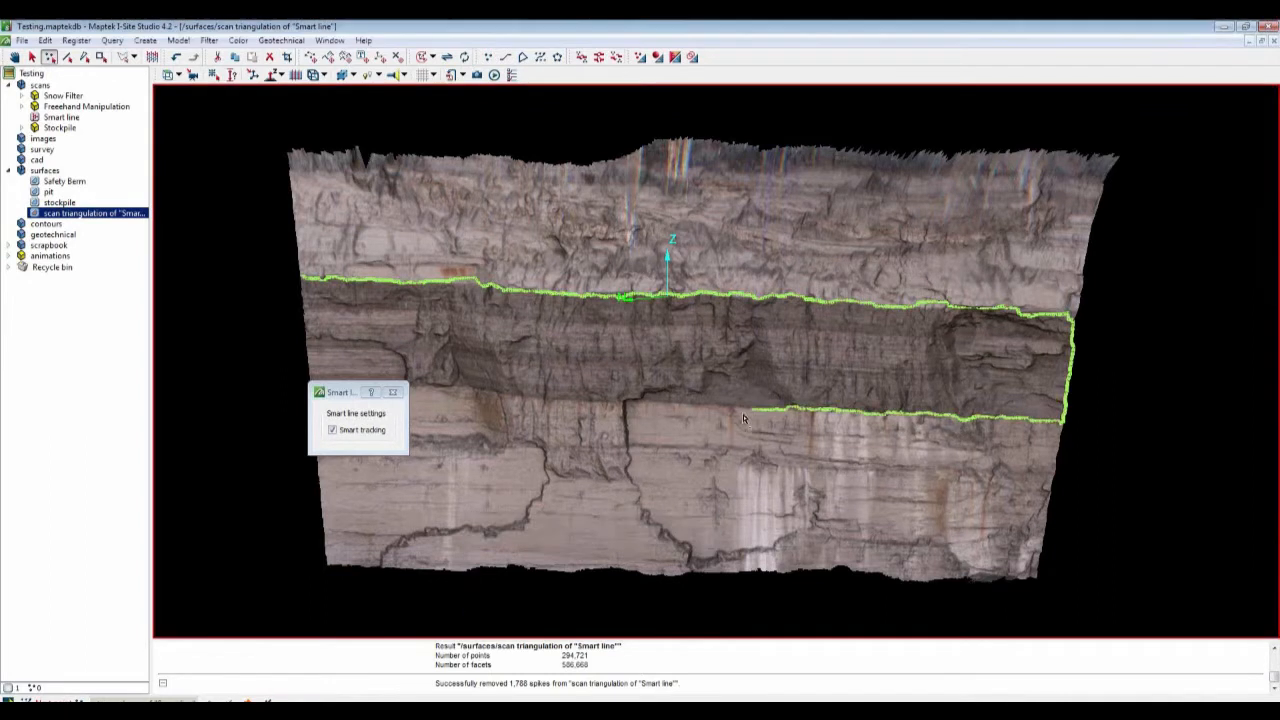
click(640, 404)
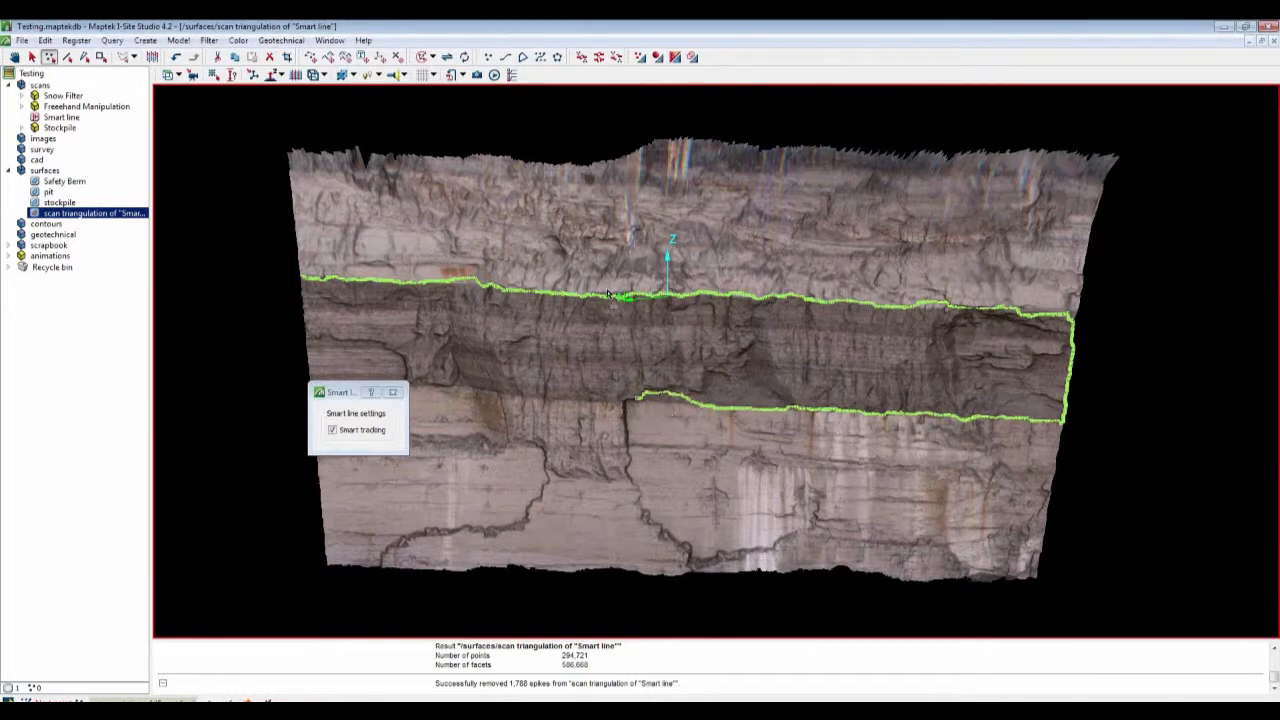
click(176, 58)
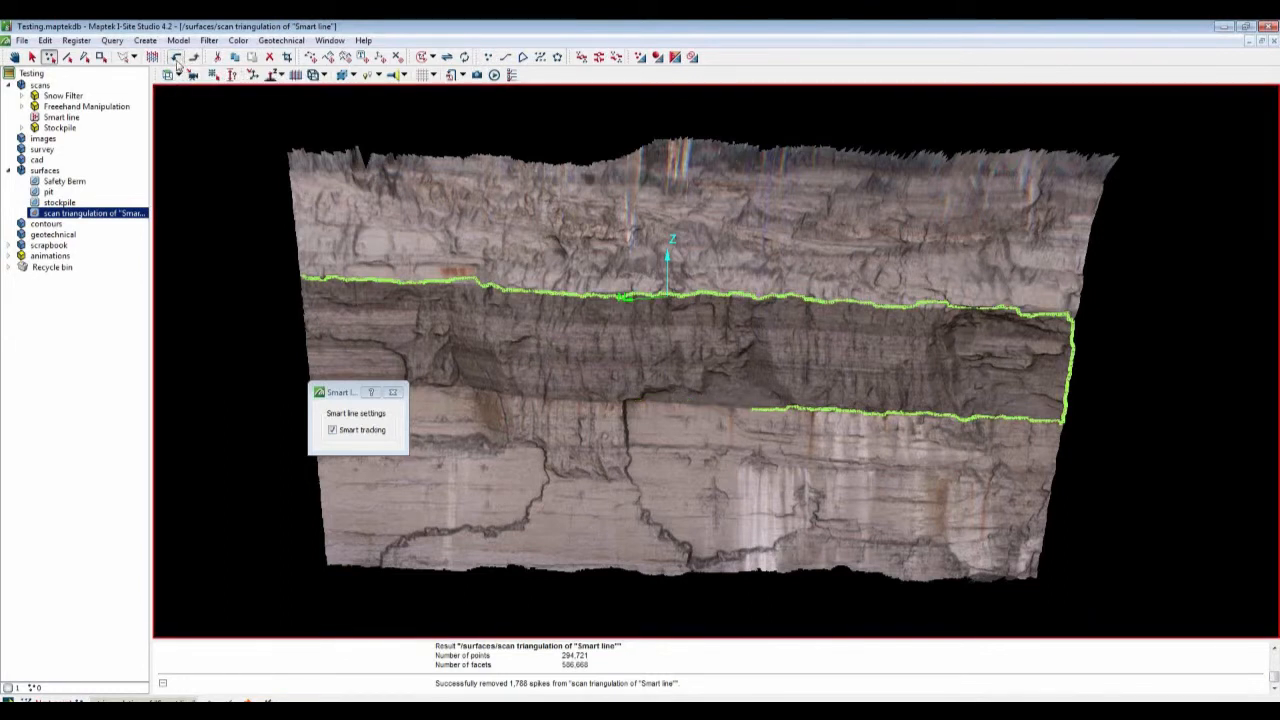
click(700, 408)
click(614, 402)
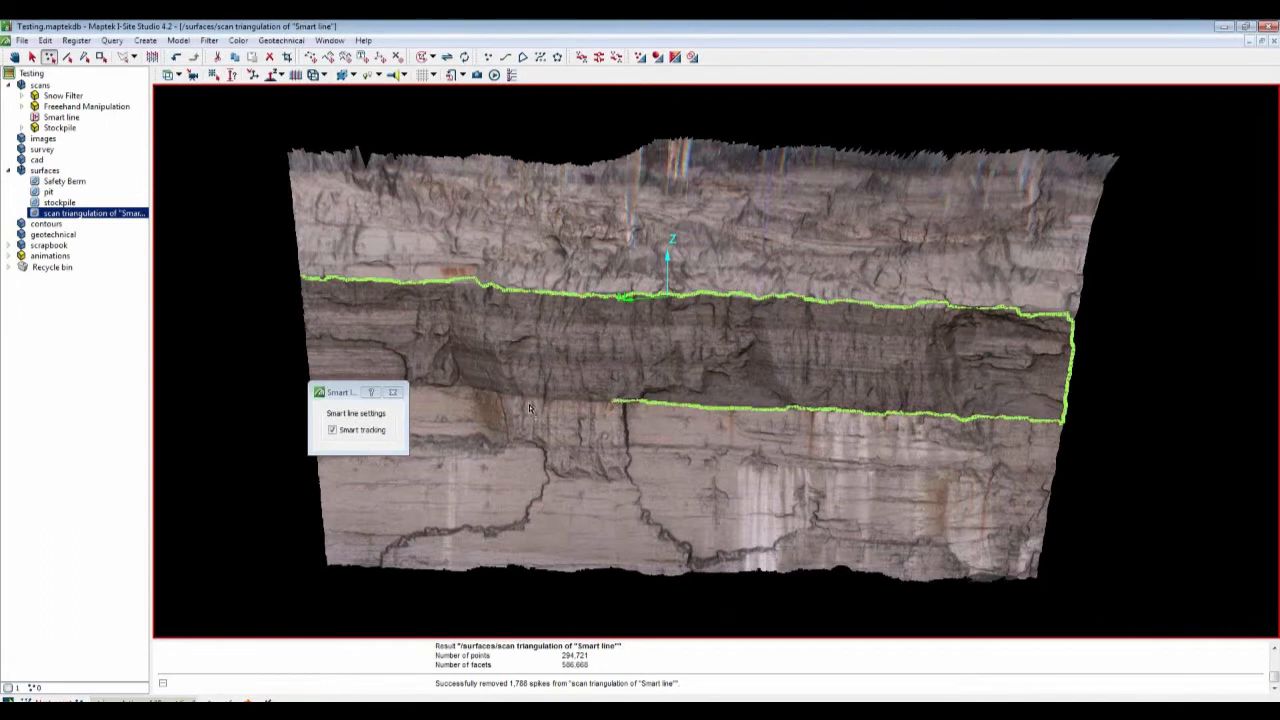
drag(349, 392, 306, 412)
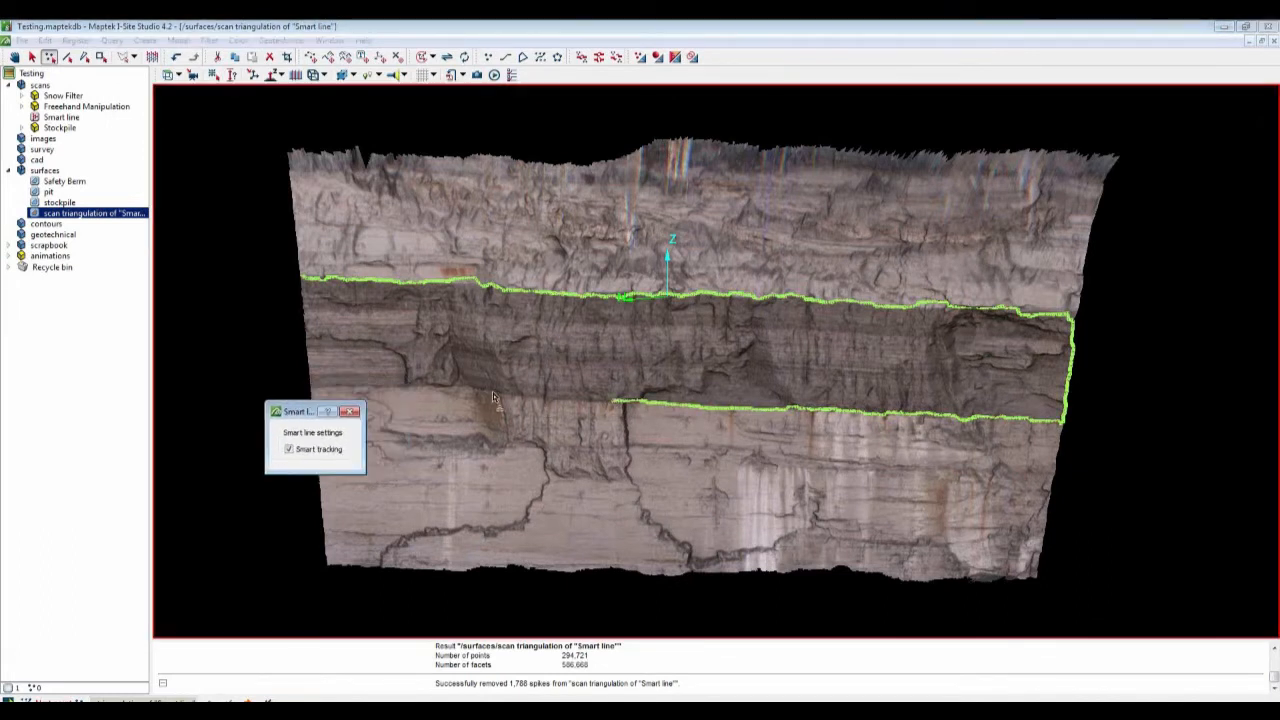
click(493, 398)
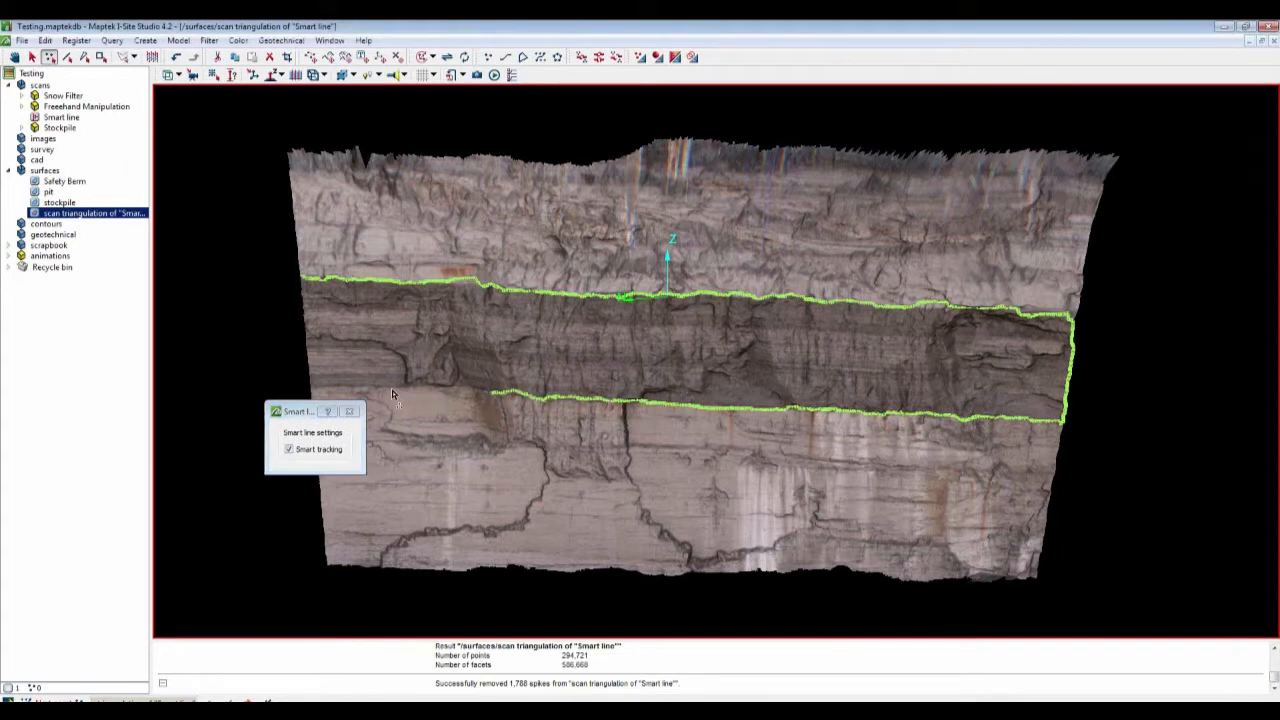
click(389, 391)
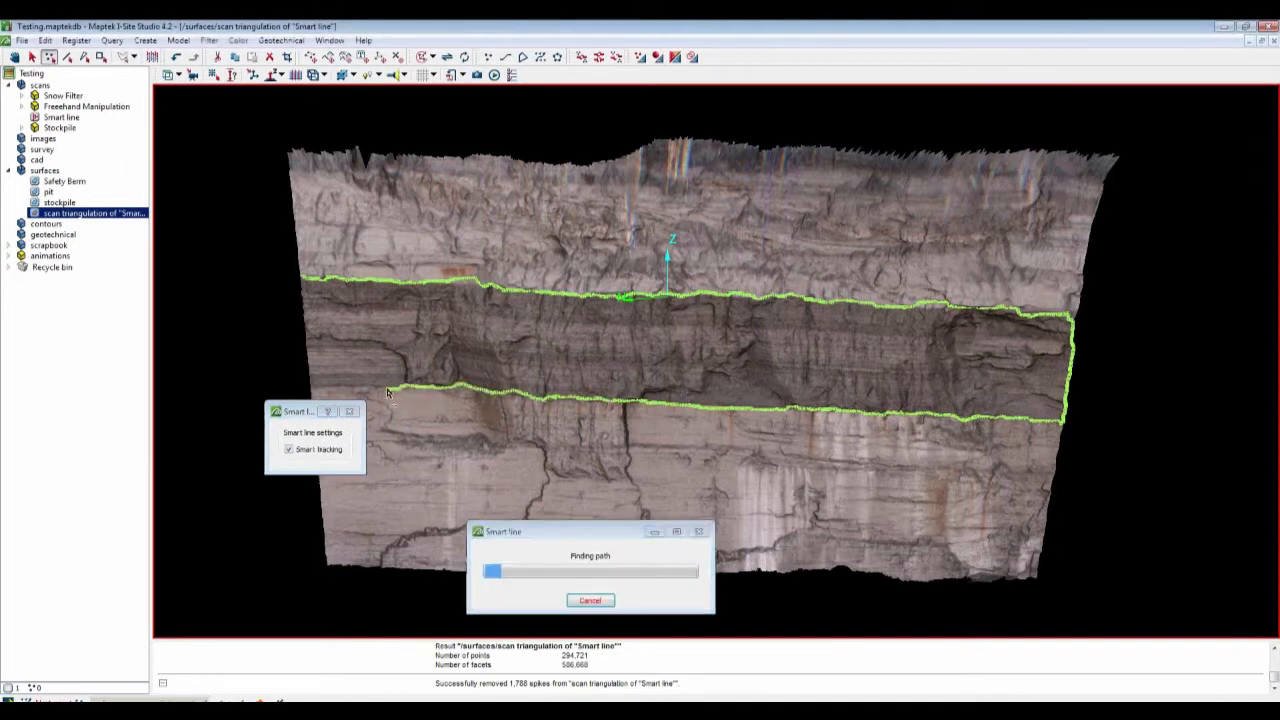
click(322, 392)
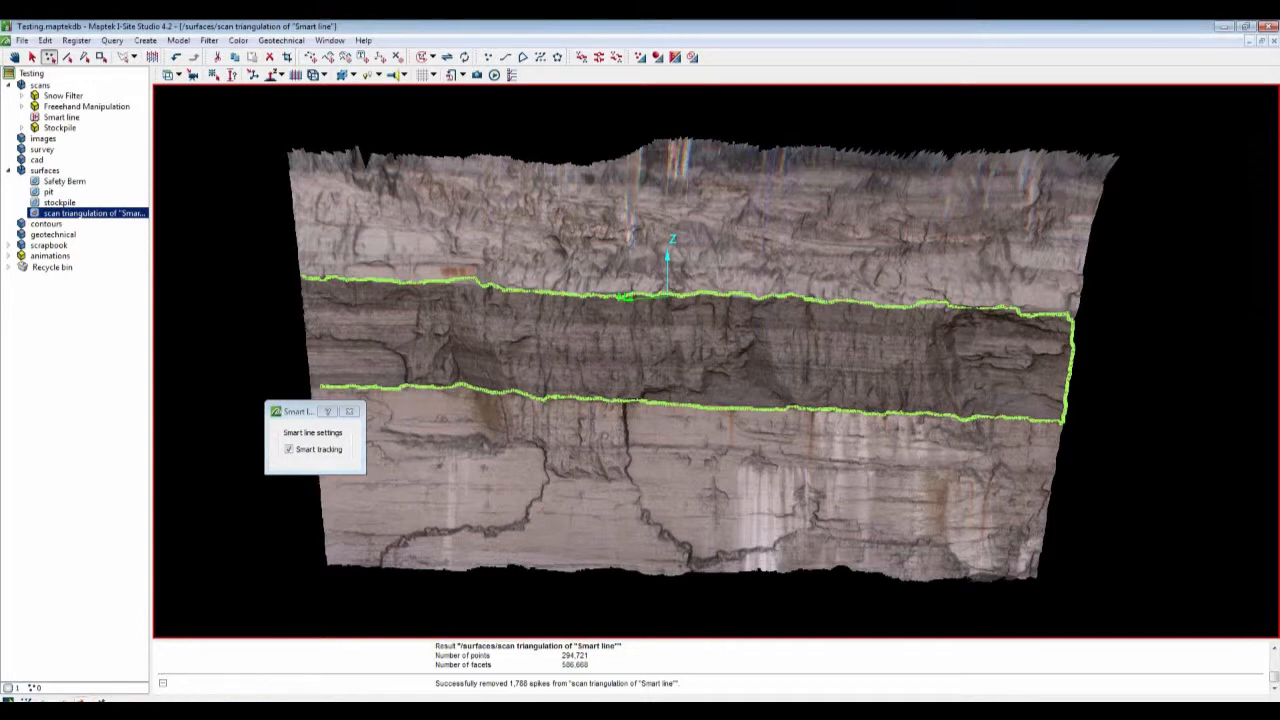
right_click(322, 390)
Step: Select the new smart line in the cad folder and close the Smart line settings dialog
click(9, 160)
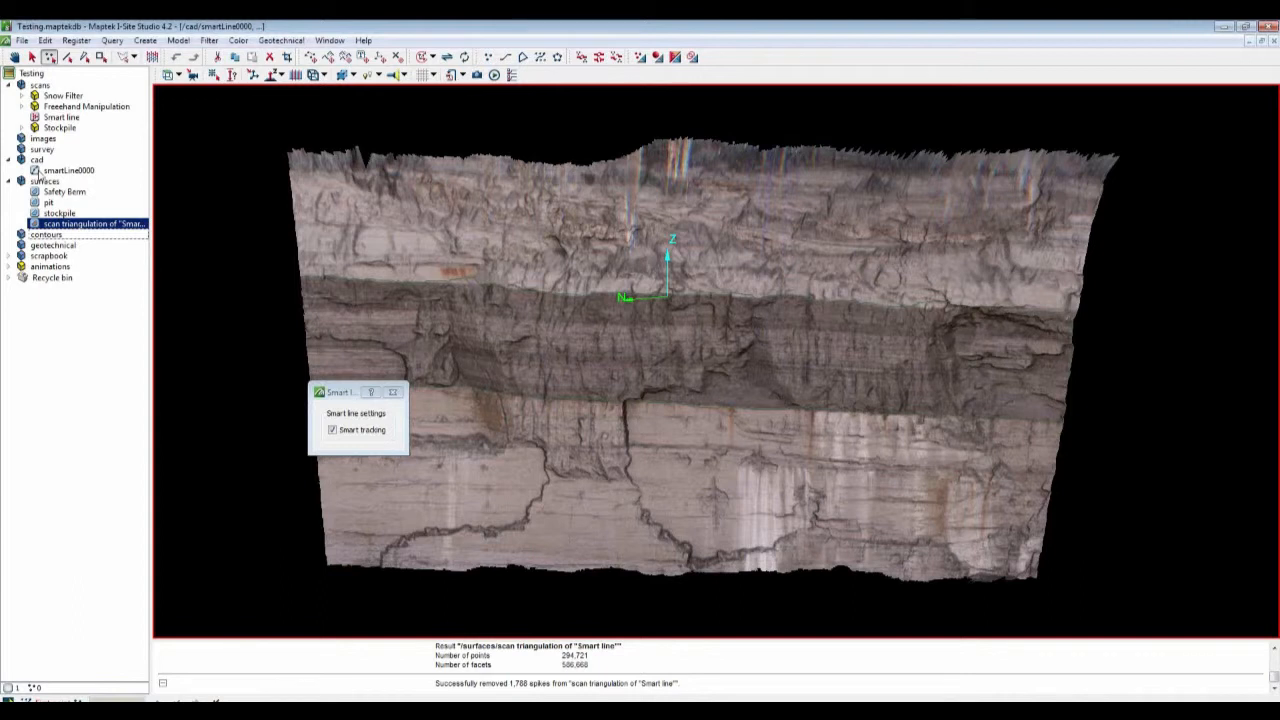
click(38, 172)
drag(347, 394, 125, 418)
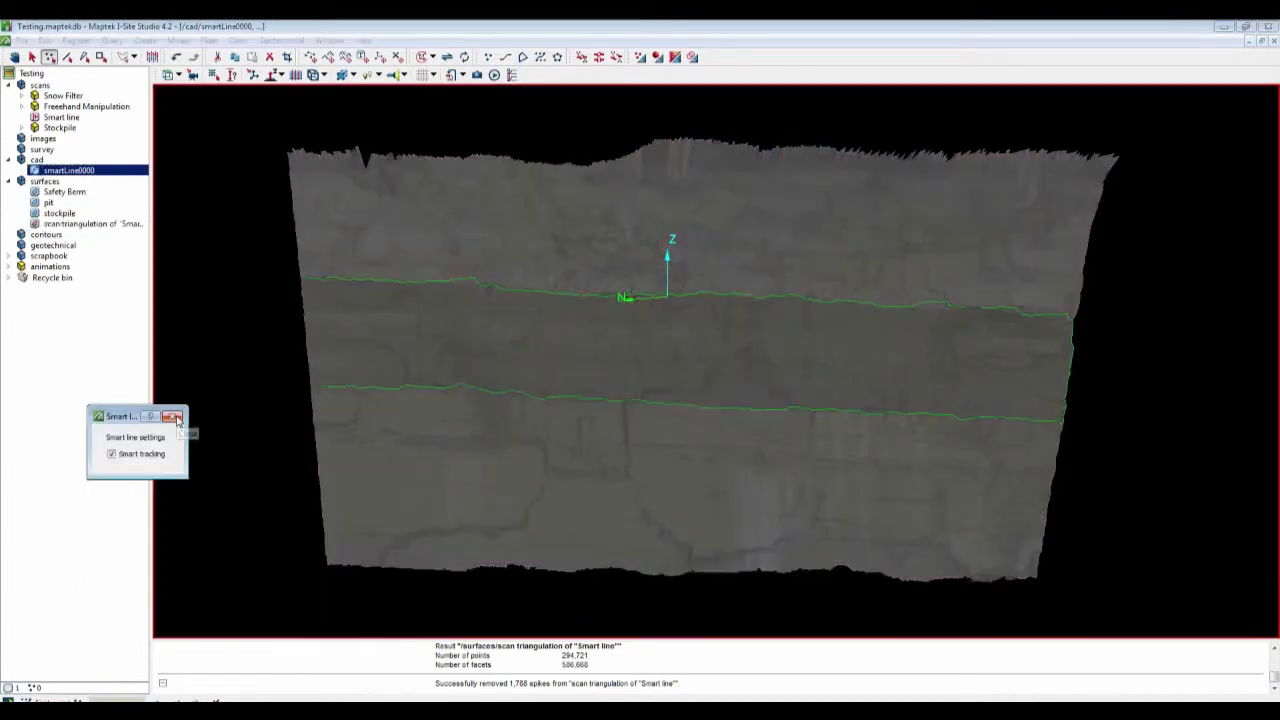
click(174, 417)
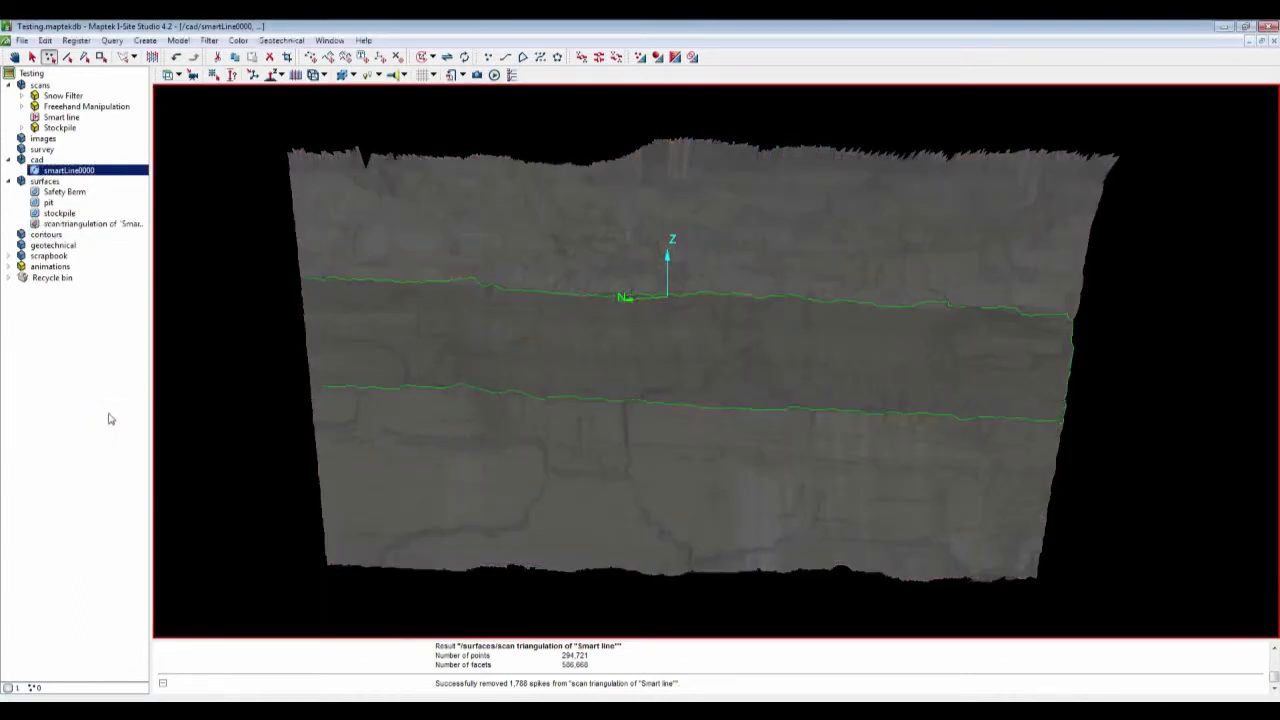
click(100, 416)
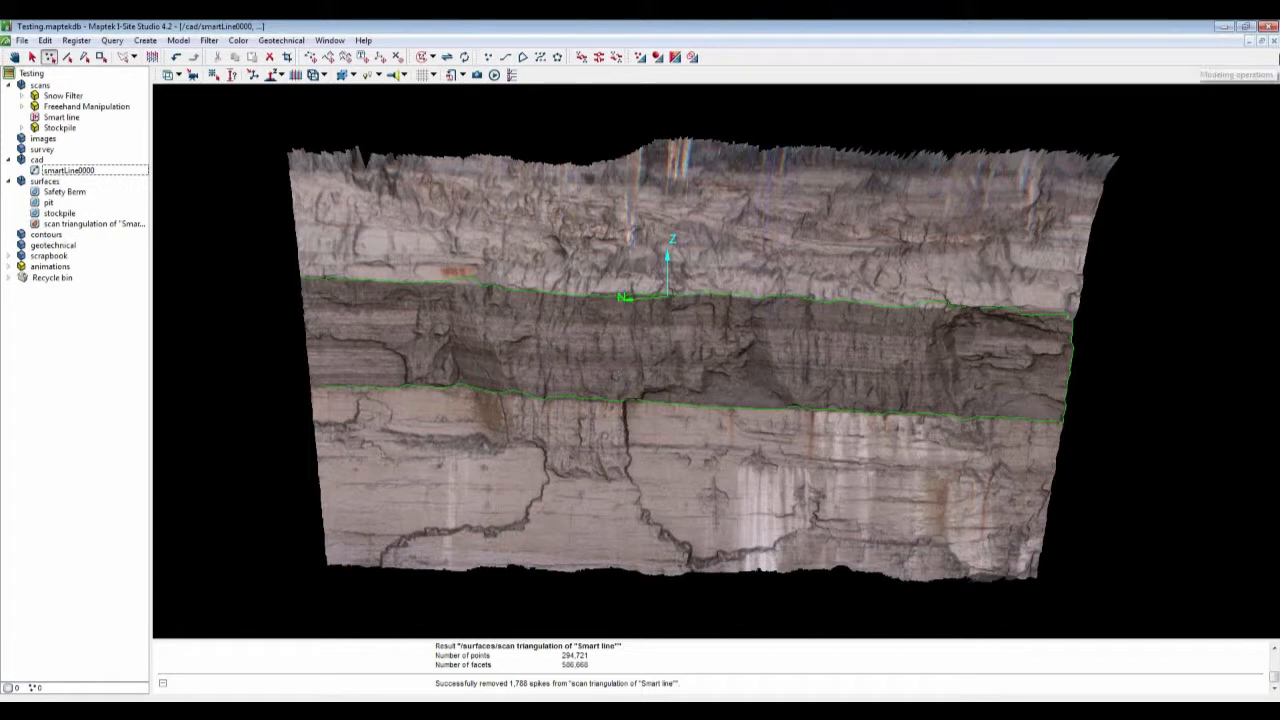
Step: Close the view window and select the Safety Berm surface
click(1274, 42)
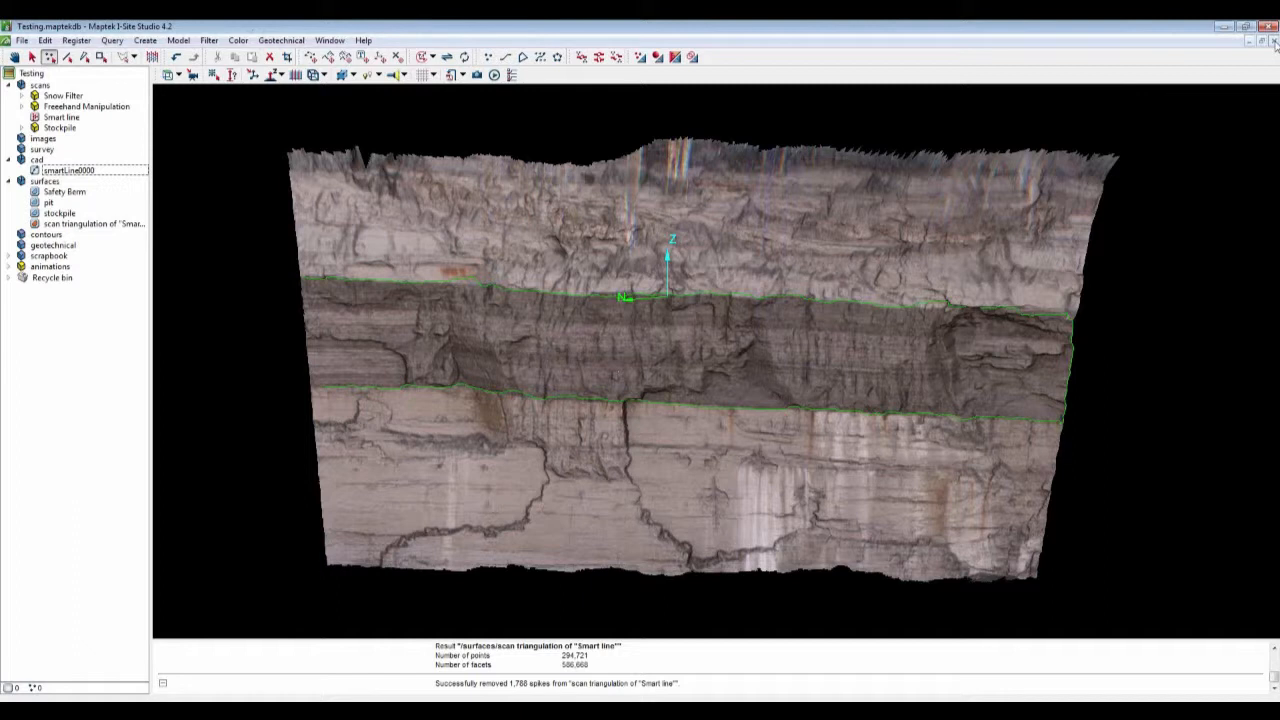
click(1274, 42)
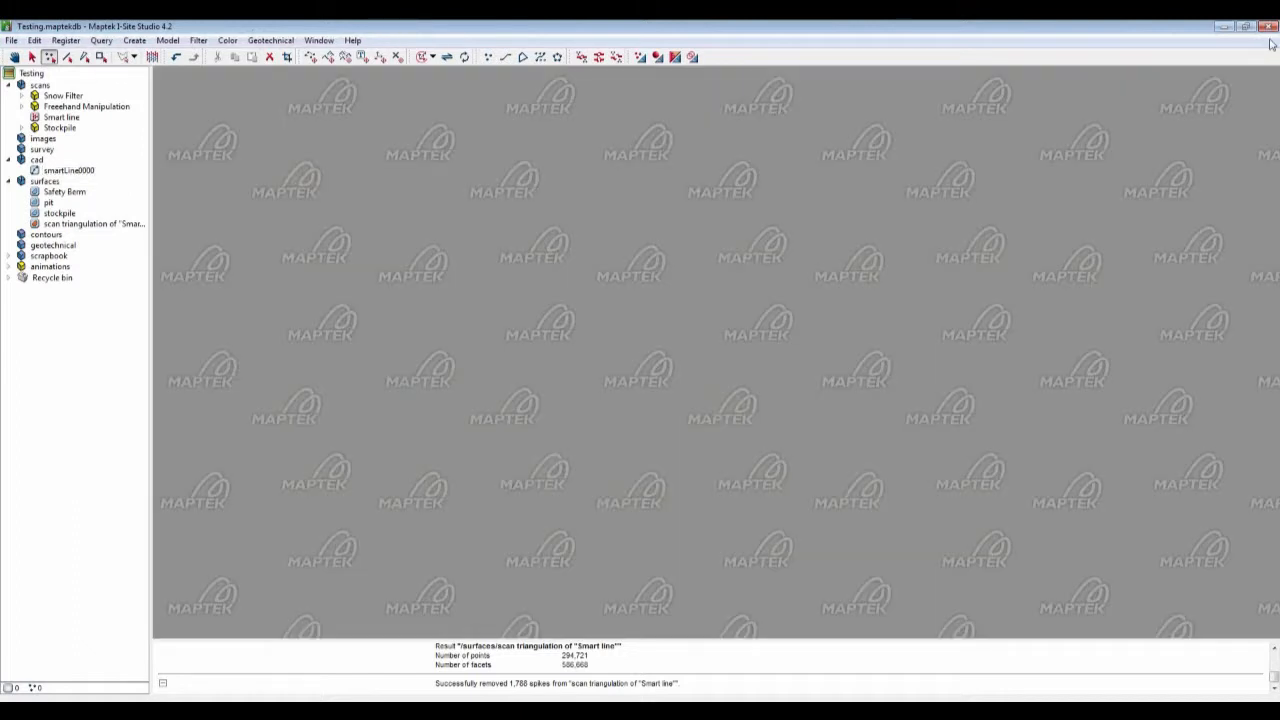
click(66, 192)
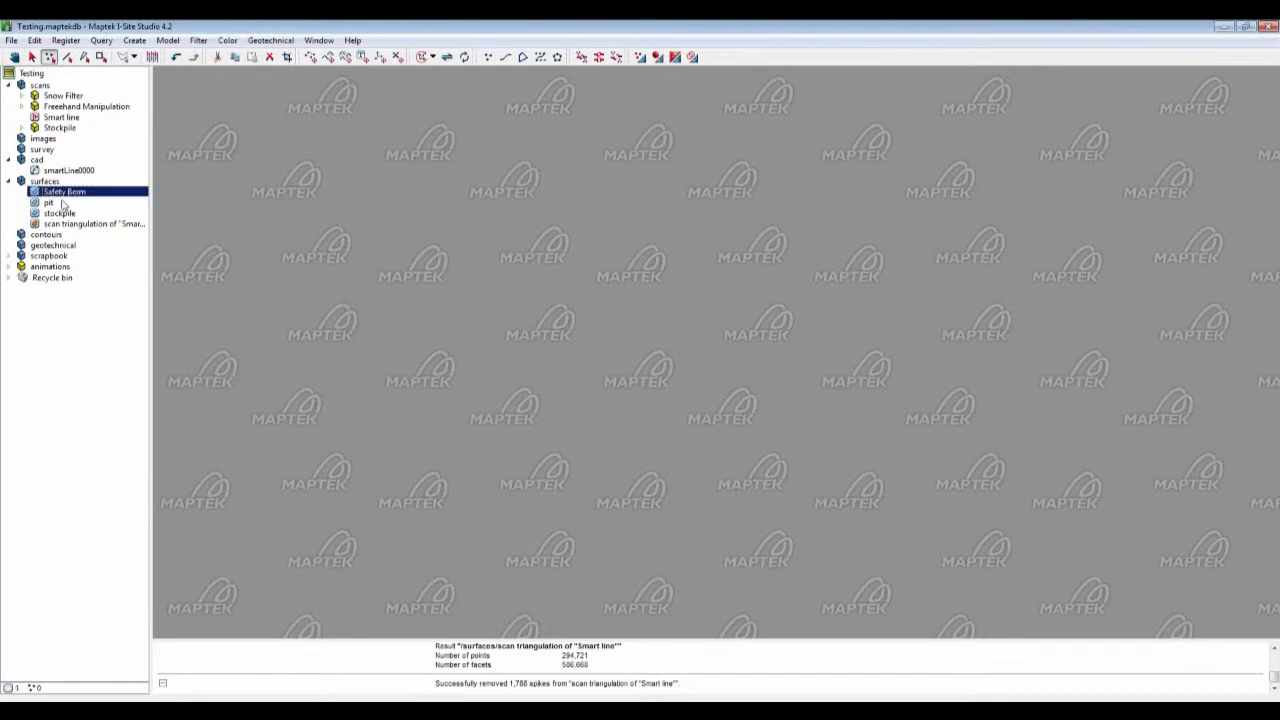
Step: Open the stockpile surface in a view window
drag(62, 217, 450, 277)
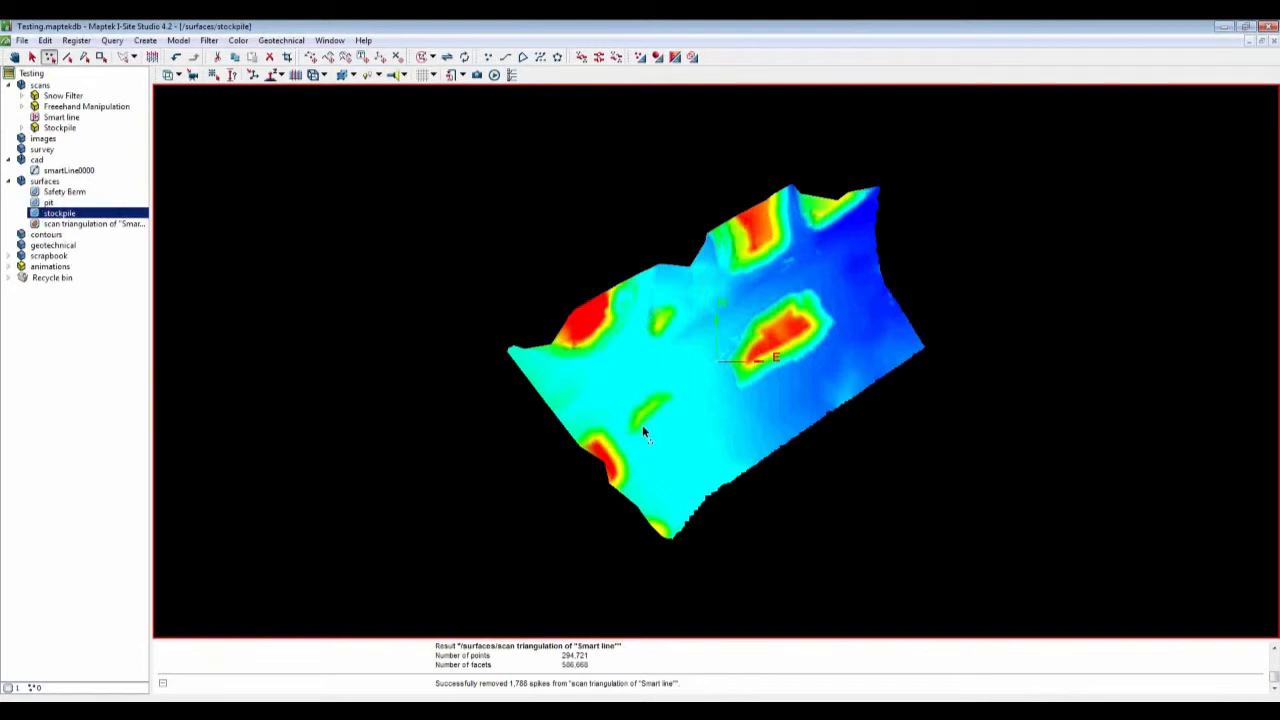
right_drag(643, 427, 722, 354)
scroll(722, 354, up, 2)
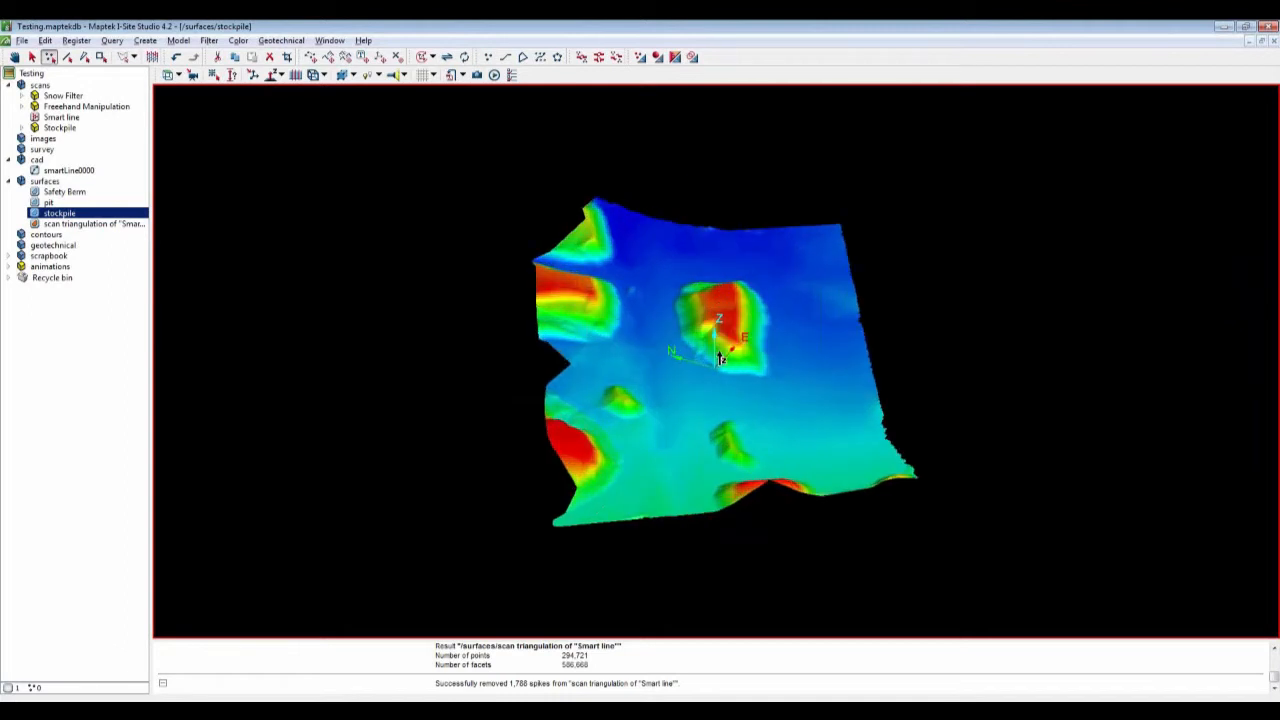
scroll(720, 358, up, 3)
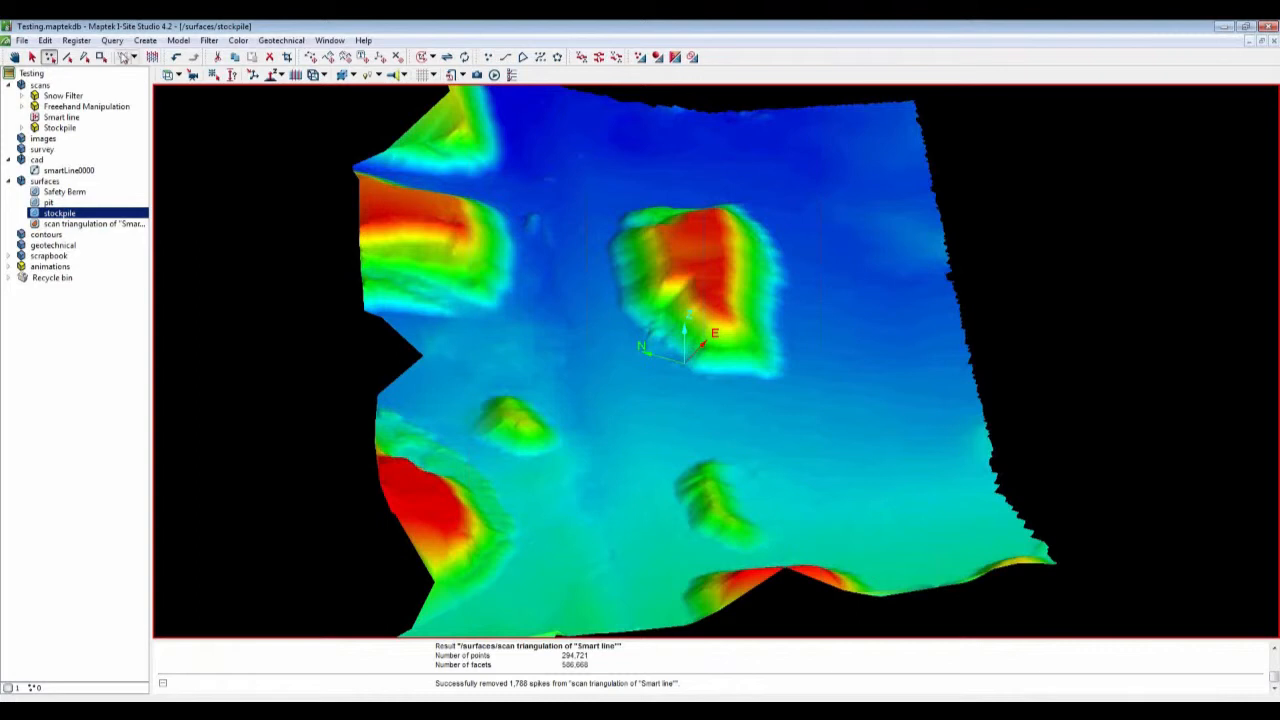
Step: Draw a closed polygon around the large central pile on the stockpile surface
click(146, 41)
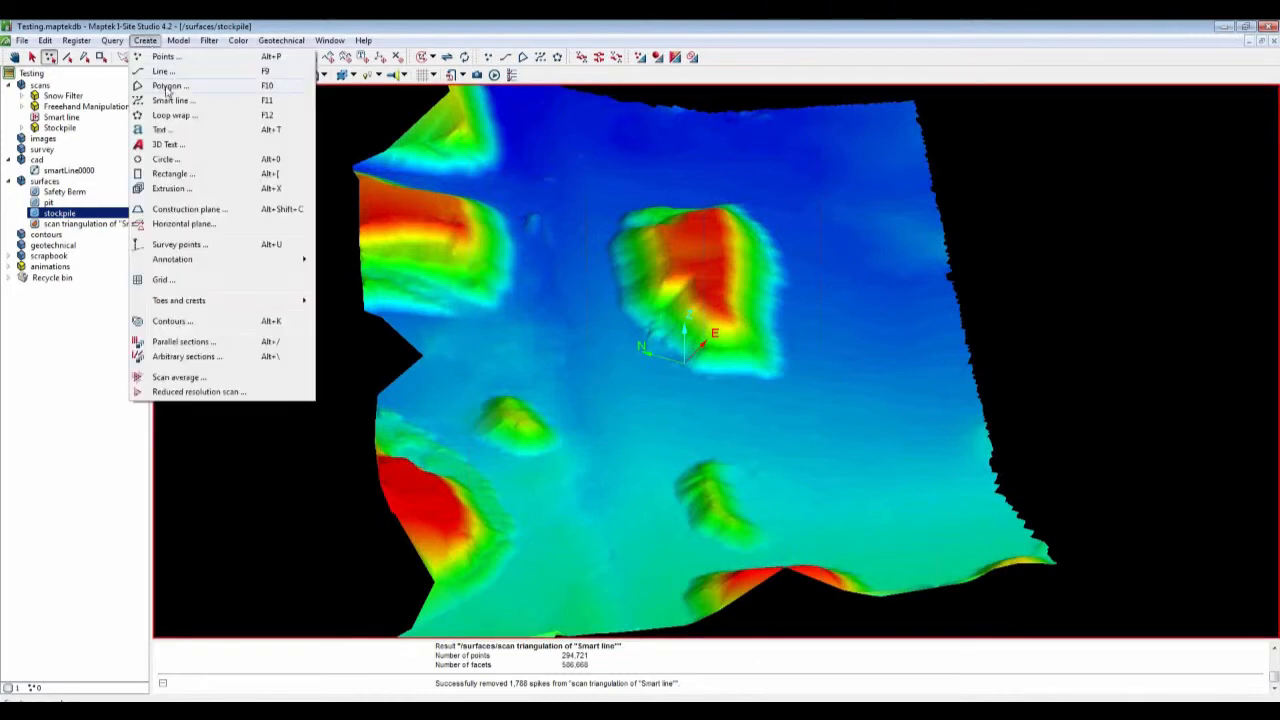
click(167, 88)
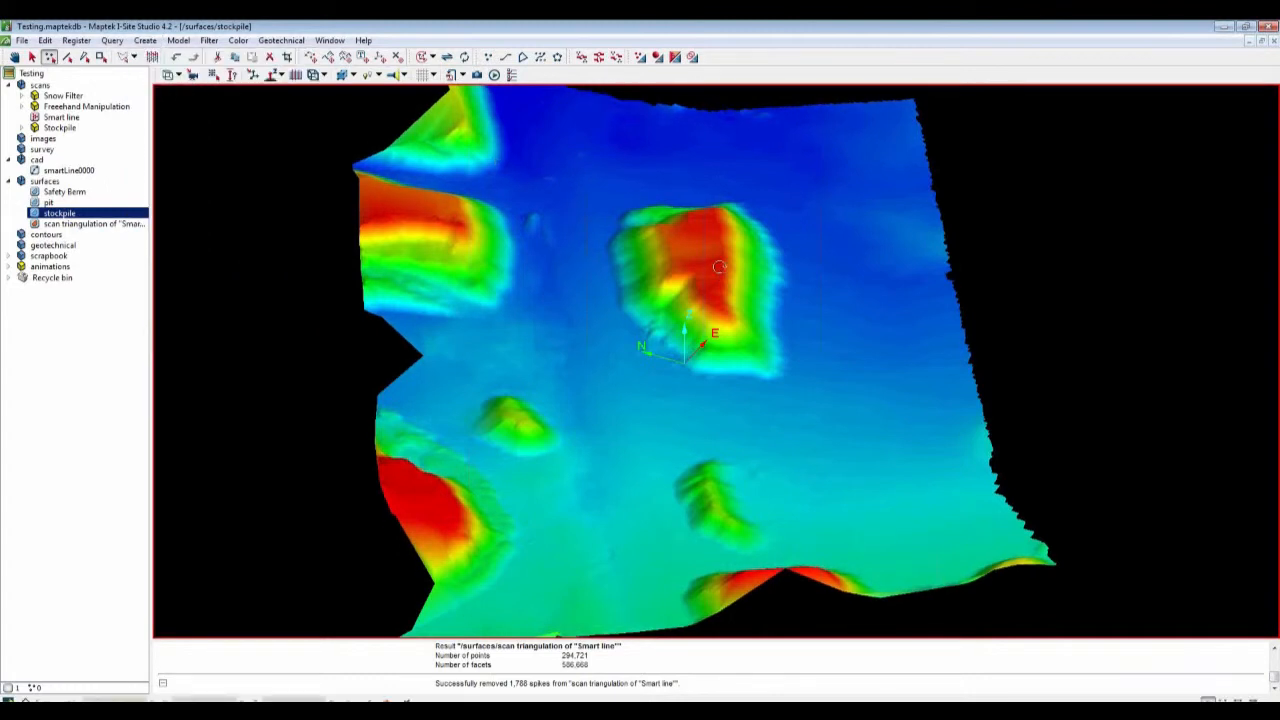
right_drag(720, 271, 716, 285)
middle_drag(716, 285, 684, 338)
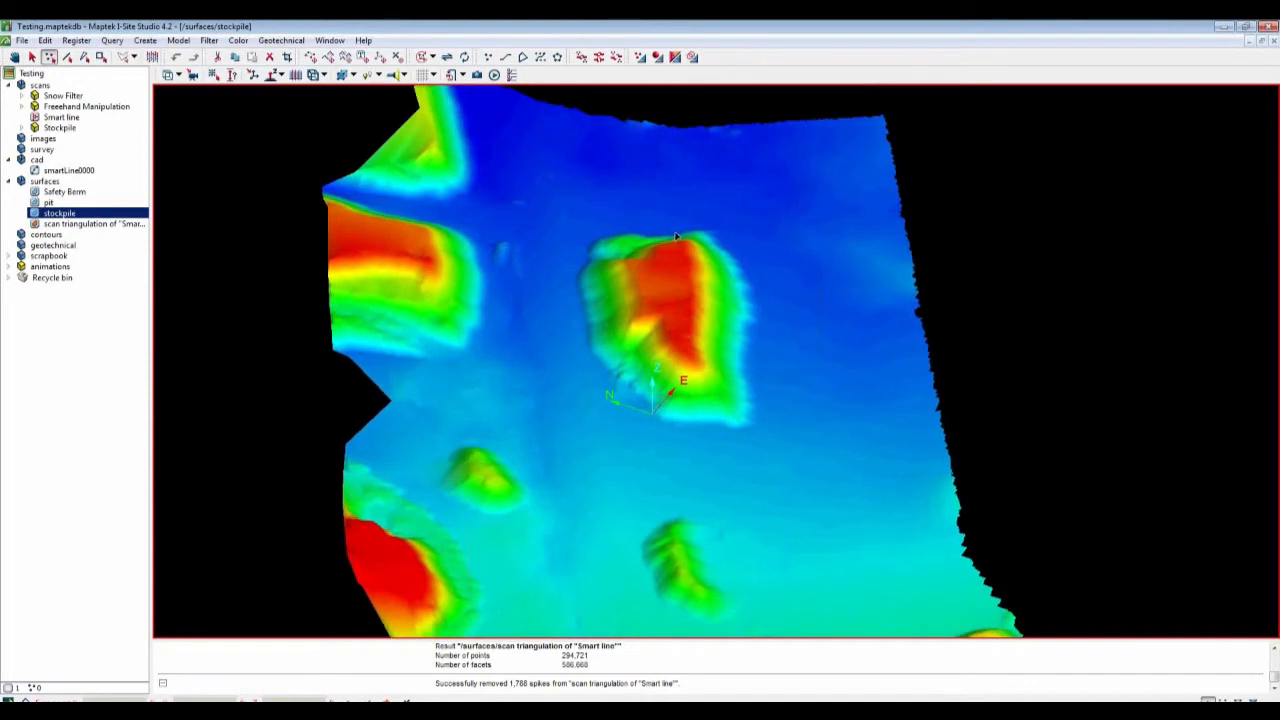
click(735, 255)
click(756, 323)
click(755, 355)
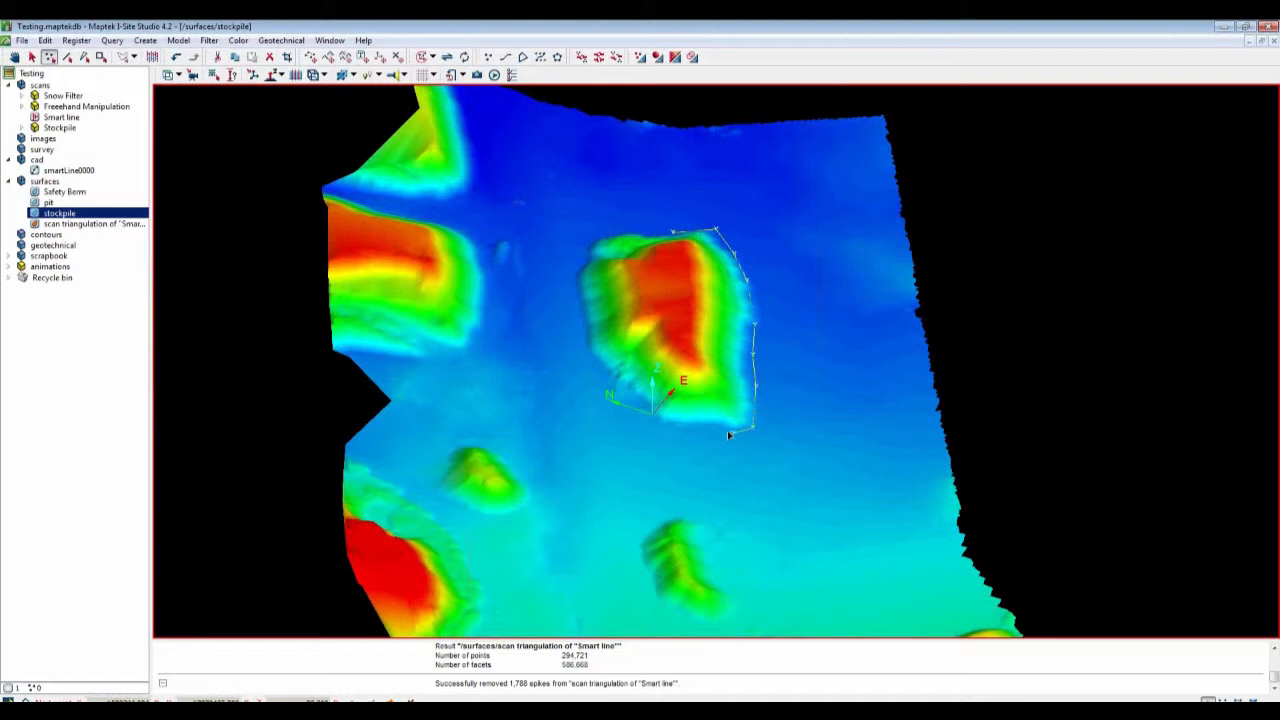
click(667, 428)
click(608, 234)
click(650, 233)
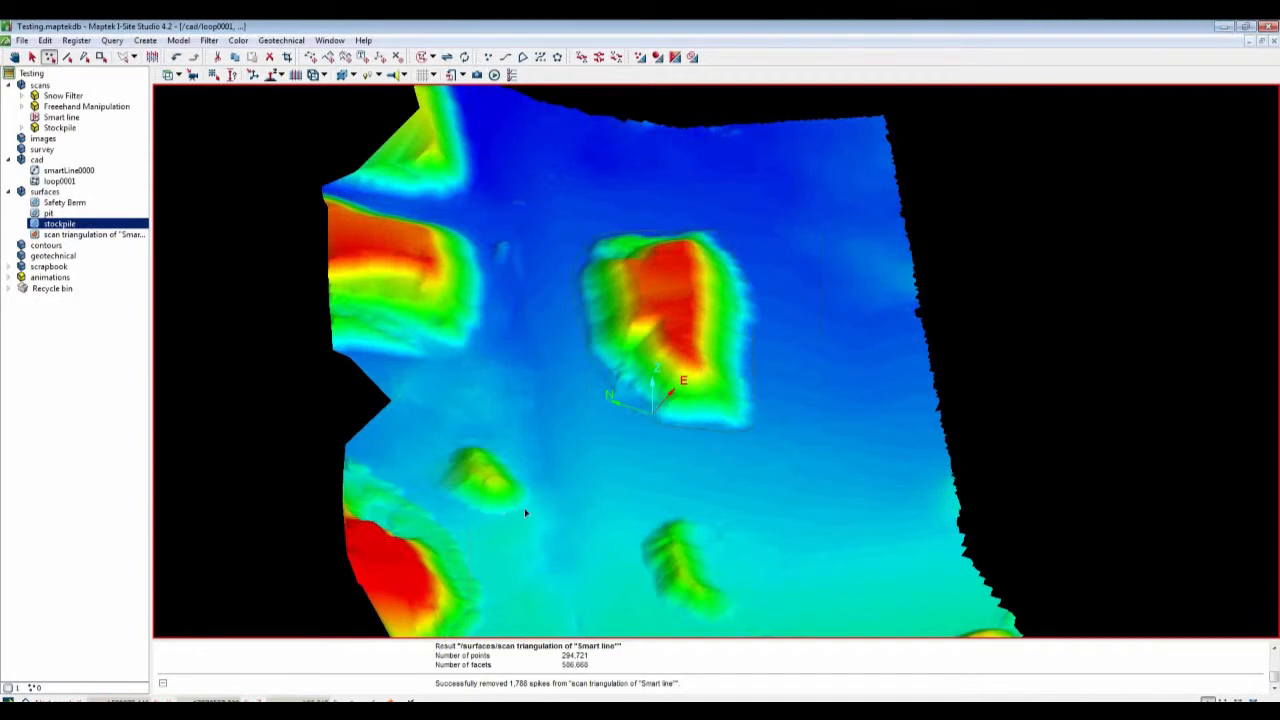
Step: Draw closed polygons around the small left pile and the lower central pile
click(464, 444)
click(402, 698)
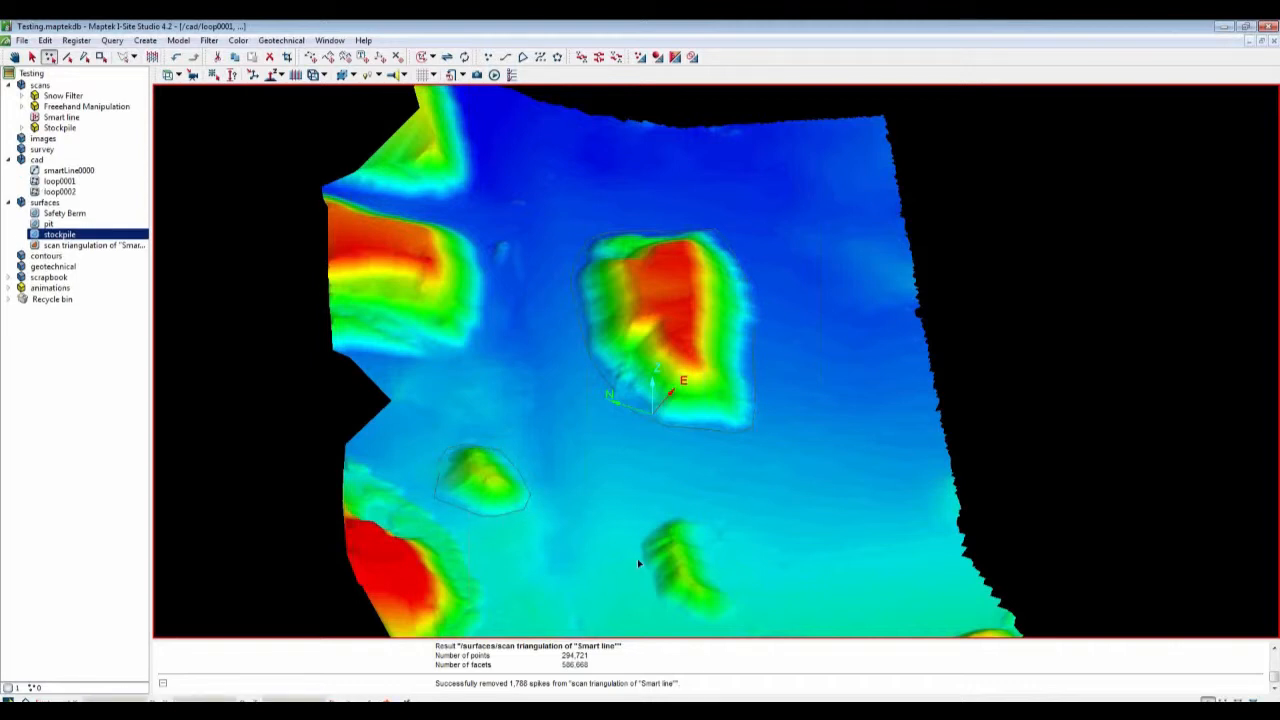
click(678, 511)
click(701, 511)
click(713, 526)
click(719, 551)
click(736, 597)
click(745, 622)
click(703, 627)
click(390, 700)
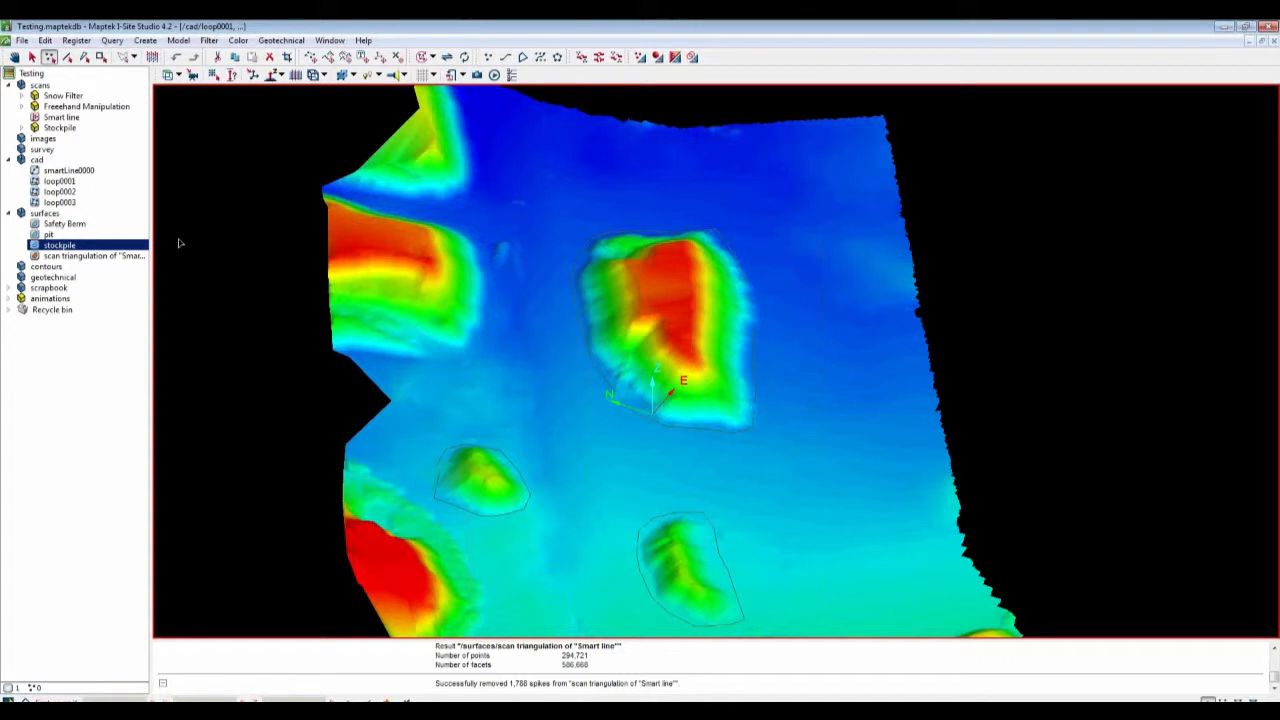
Step: Select the three loops and project them onto the stockpile surface
middle_click(51, 185)
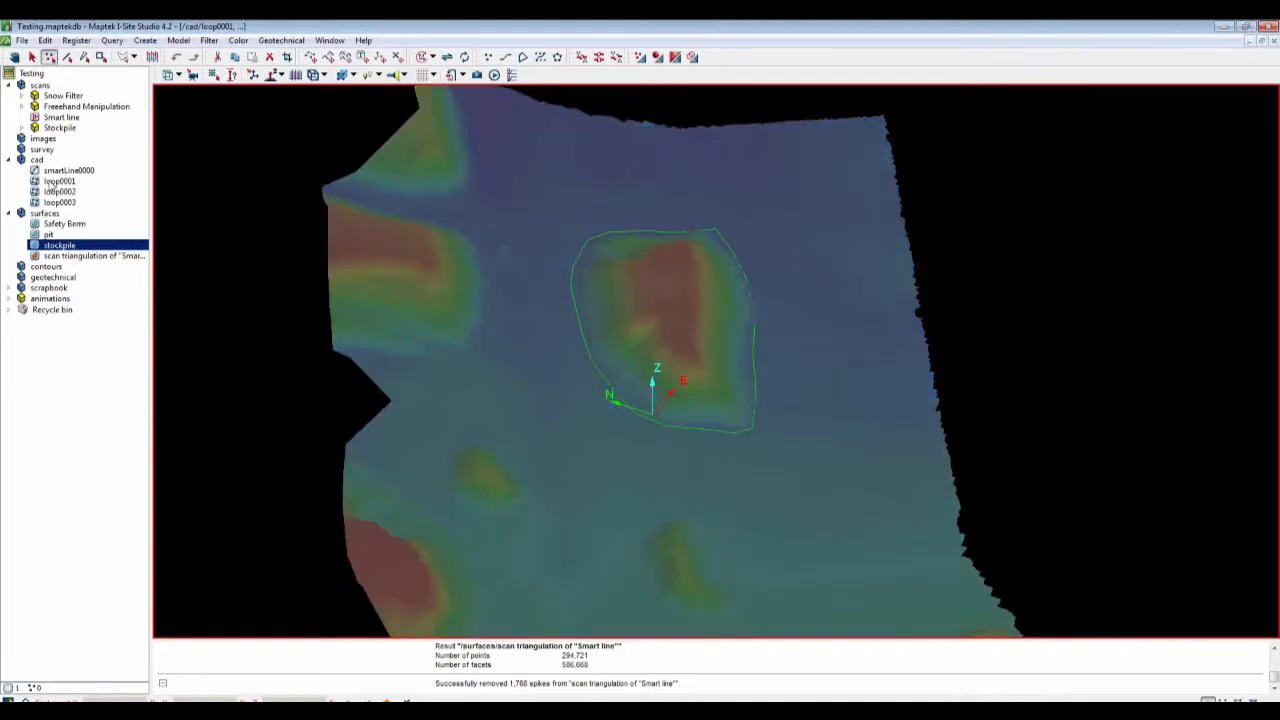
shift+click(53, 202)
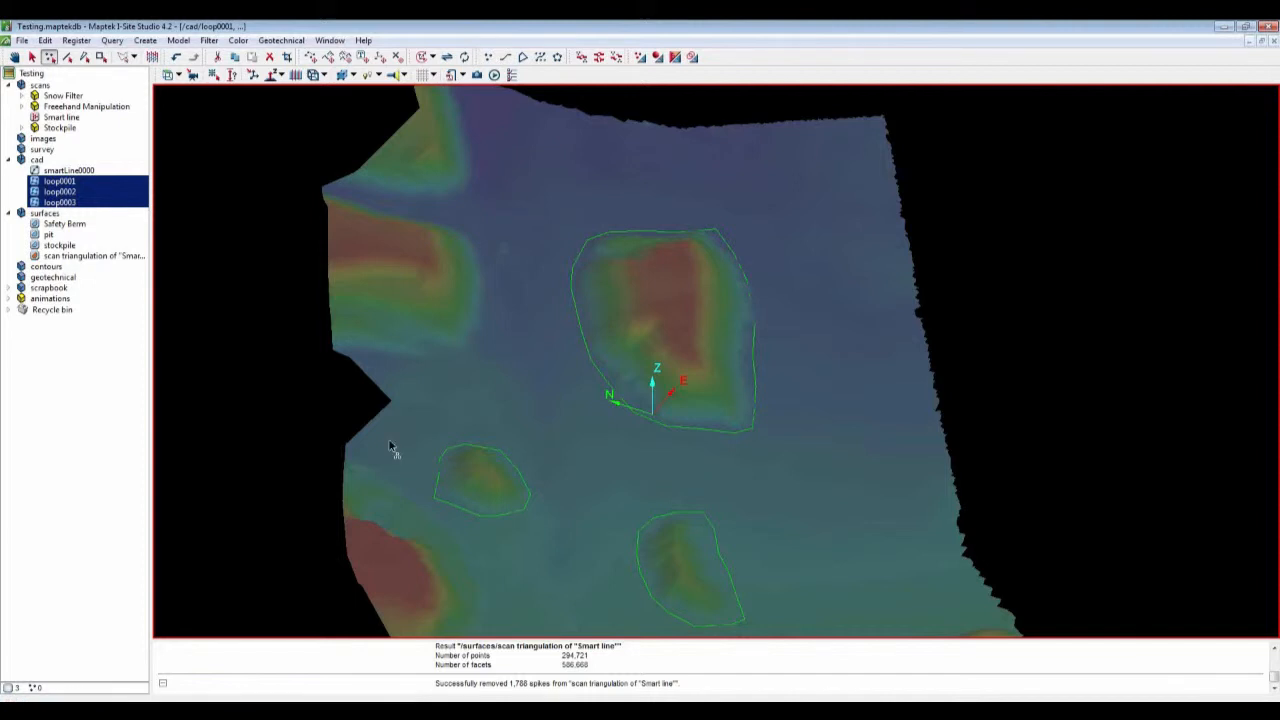
click(46, 41)
mouse_move(150, 244)
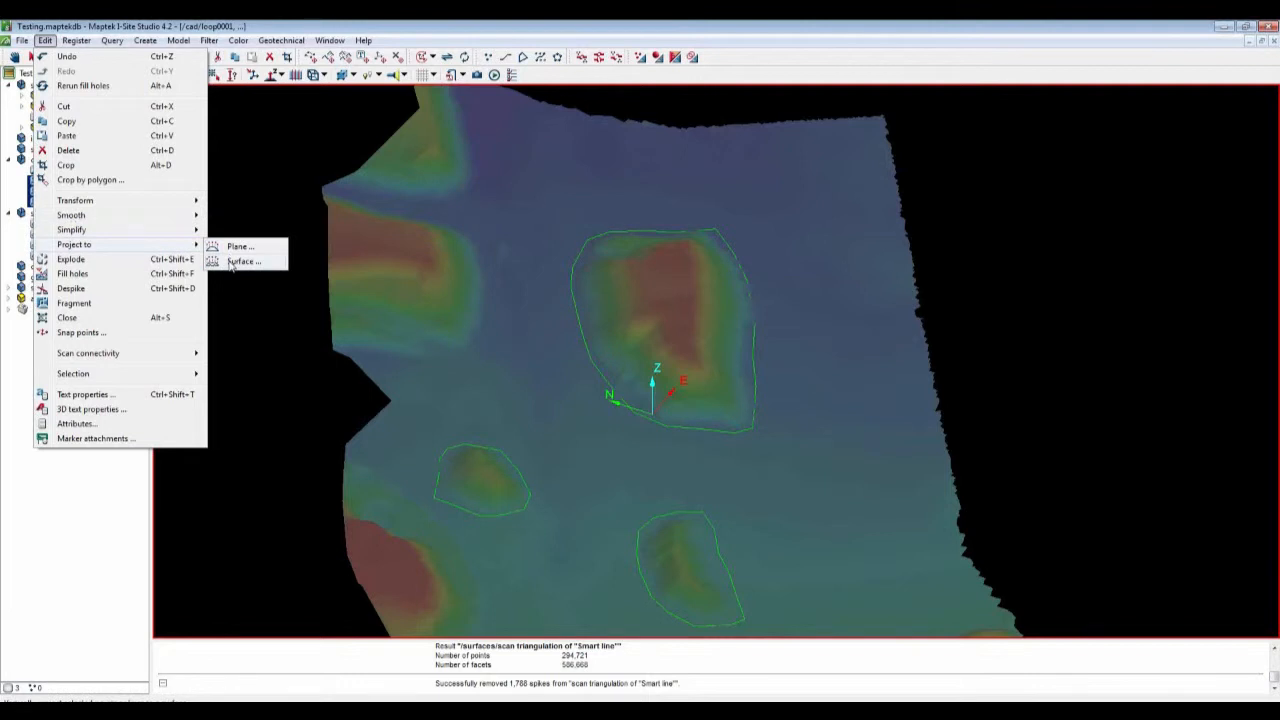
click(231, 262)
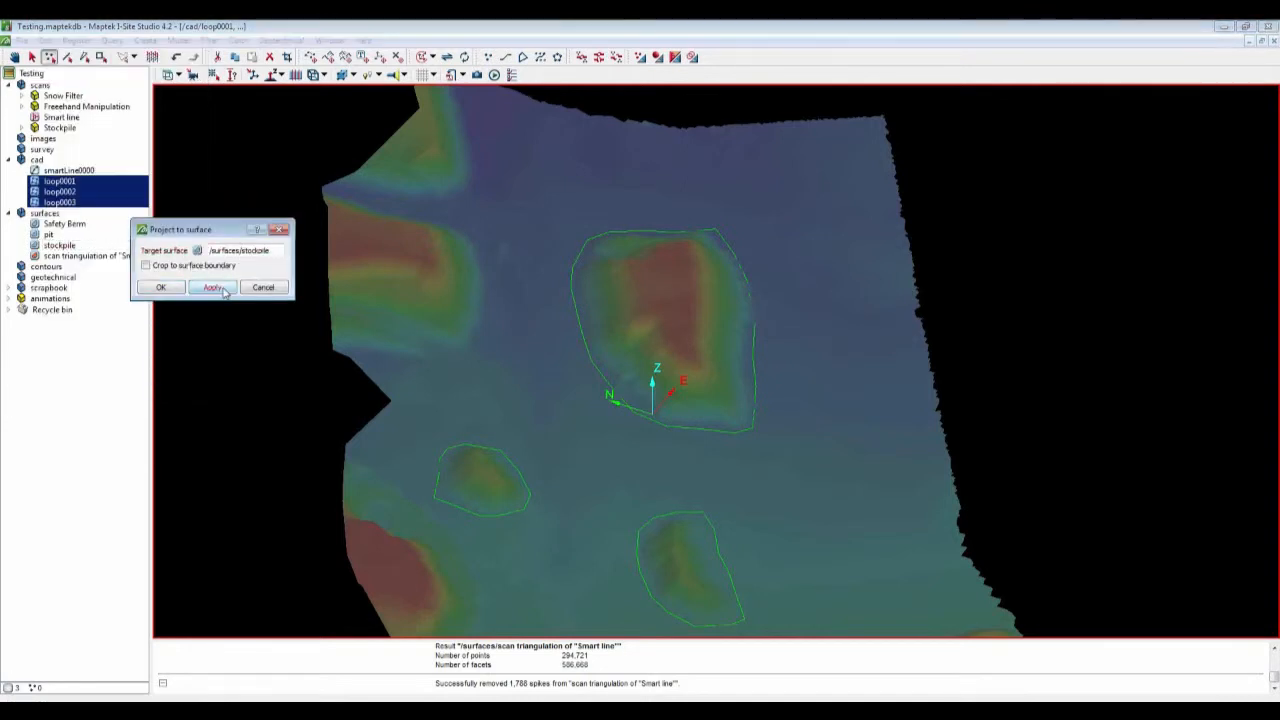
click(213, 287)
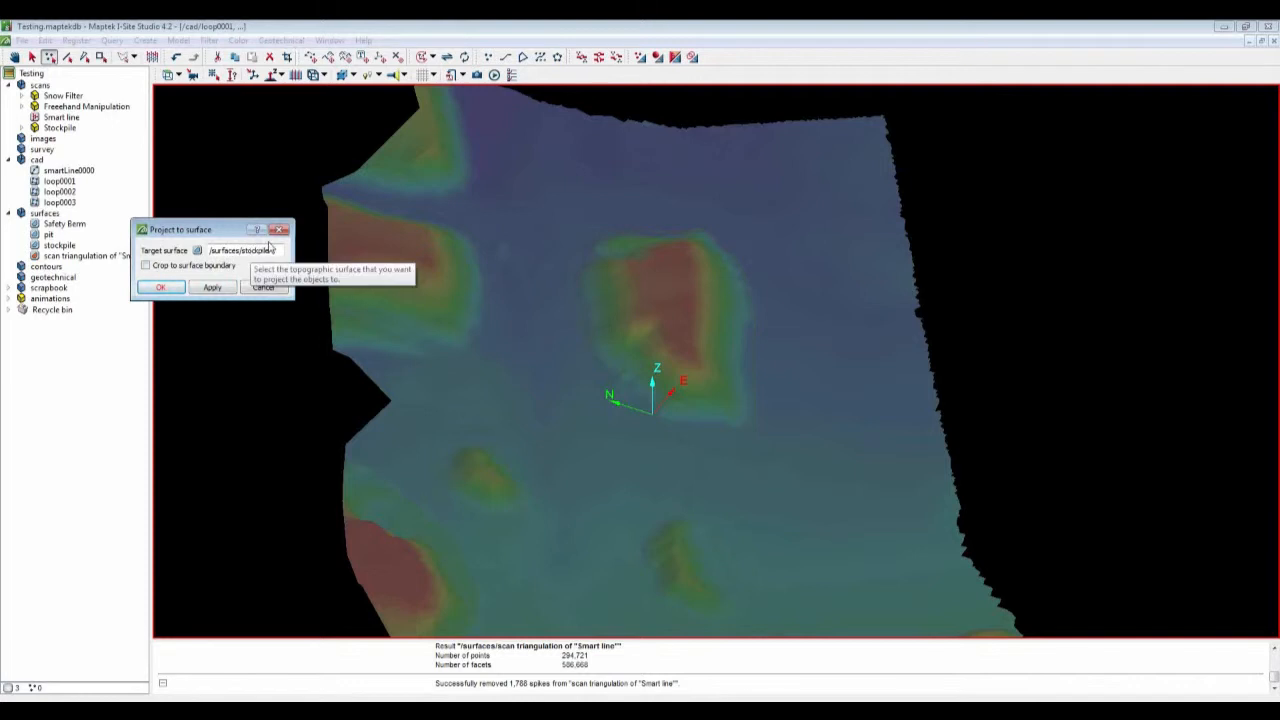
click(116, 406)
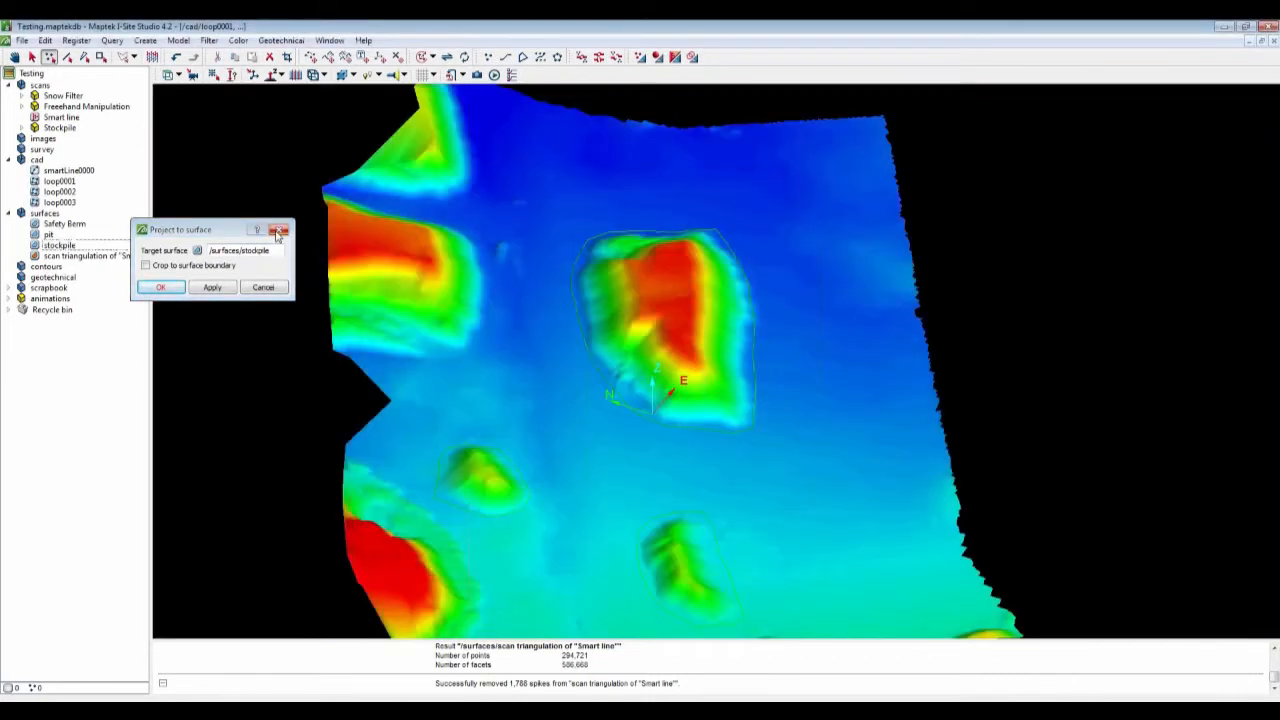
click(278, 232)
Step: Reselect the three loops and zoom in to examine how they sit on the stockpile surface
shift+click(76, 190)
ctrl+click(60, 181)
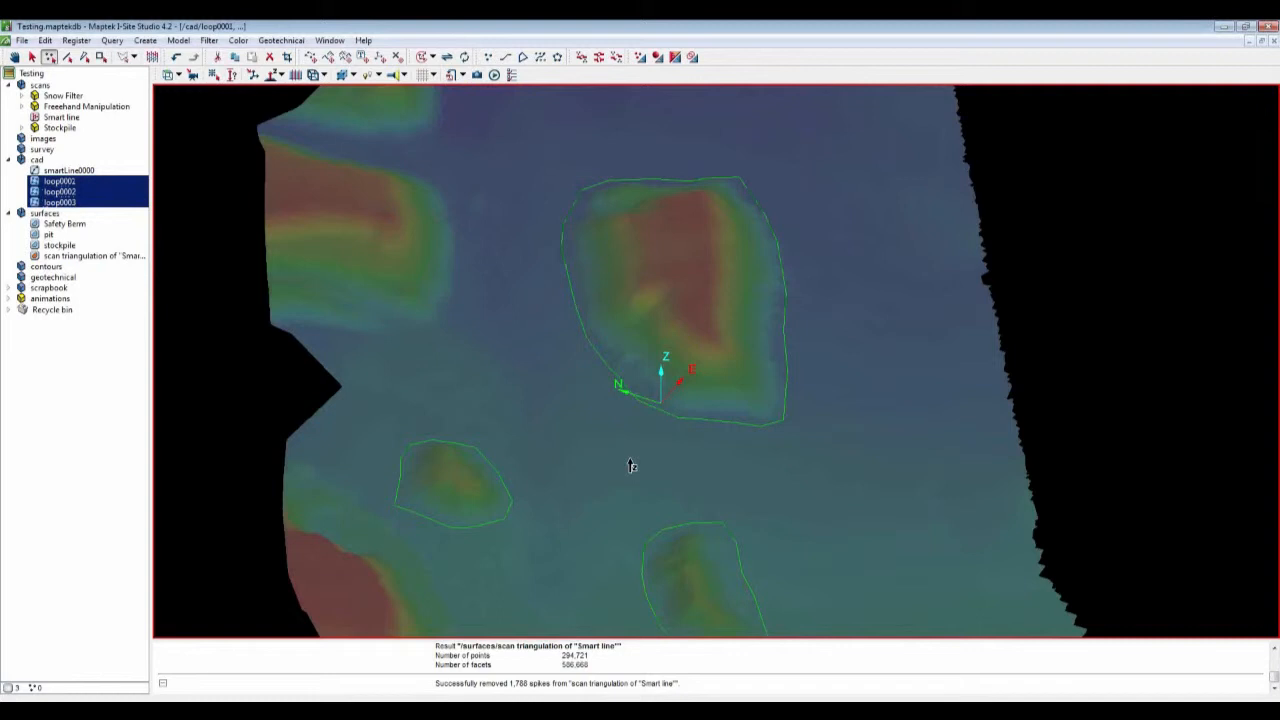
scroll(631, 465, up, 3)
right_drag(631, 465, 648, 332)
scroll(648, 332, up, 3)
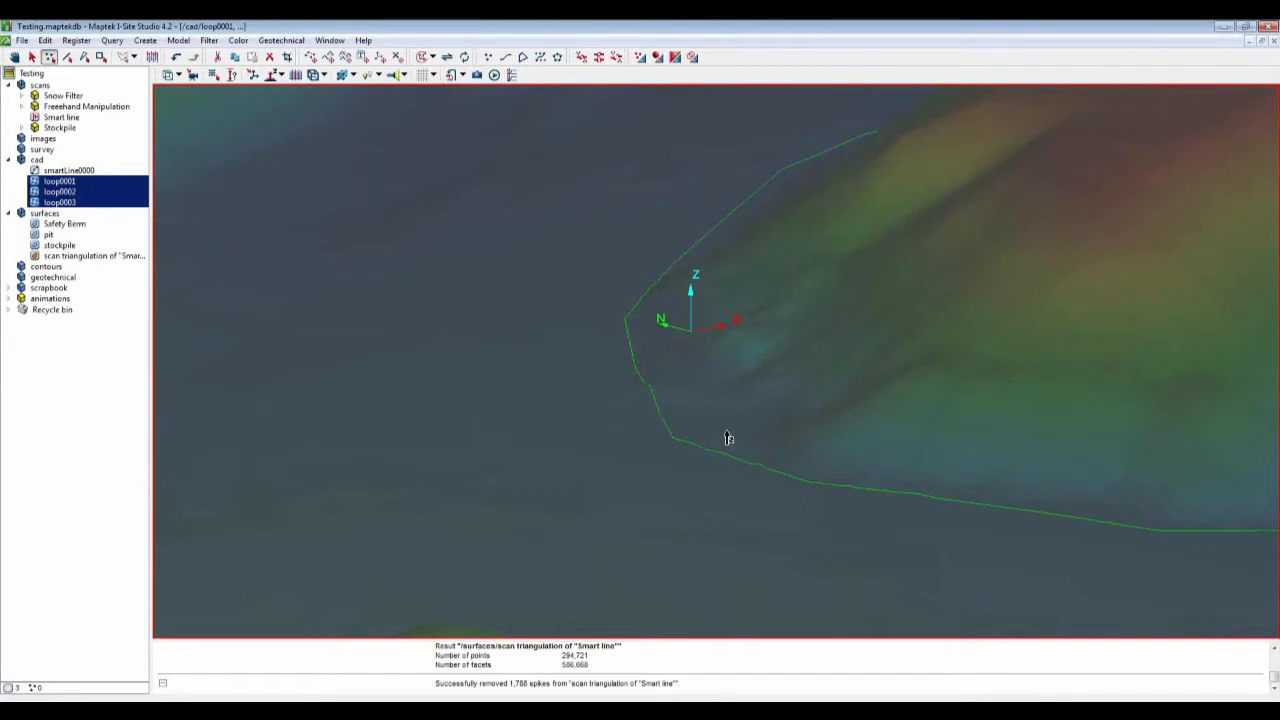
scroll(728, 438, down, 2)
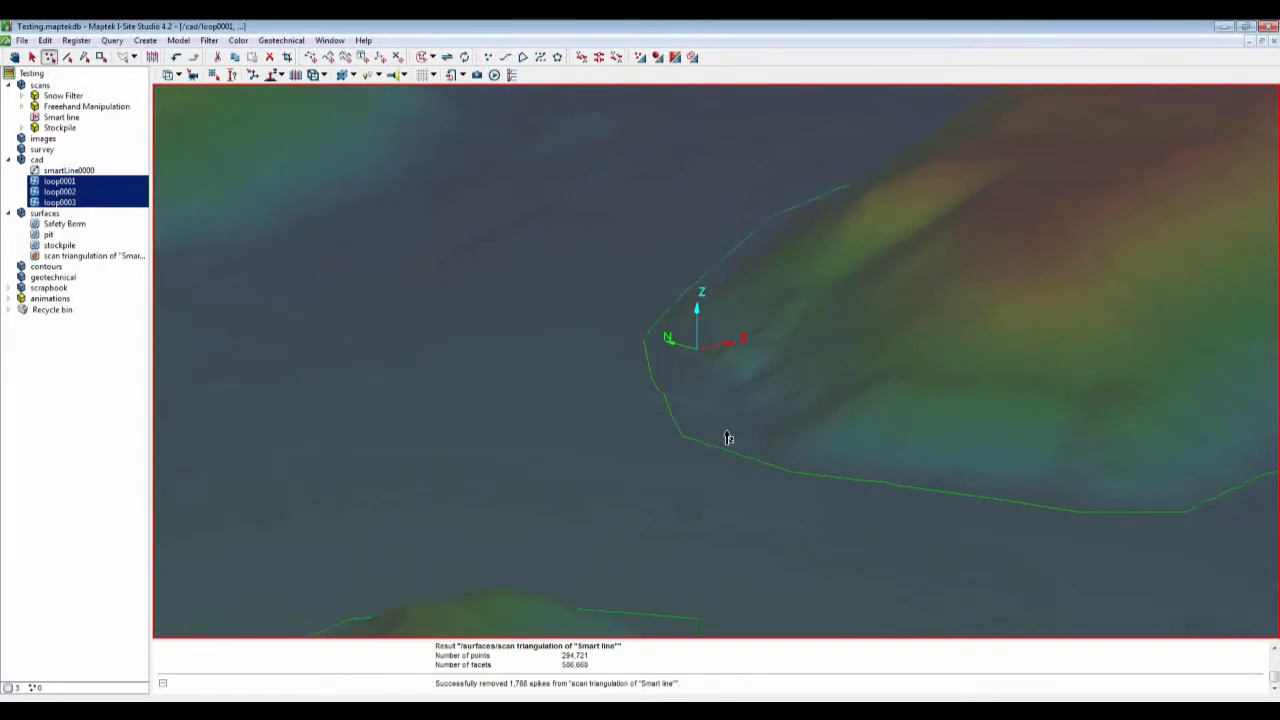
drag(728, 438, 775, 487)
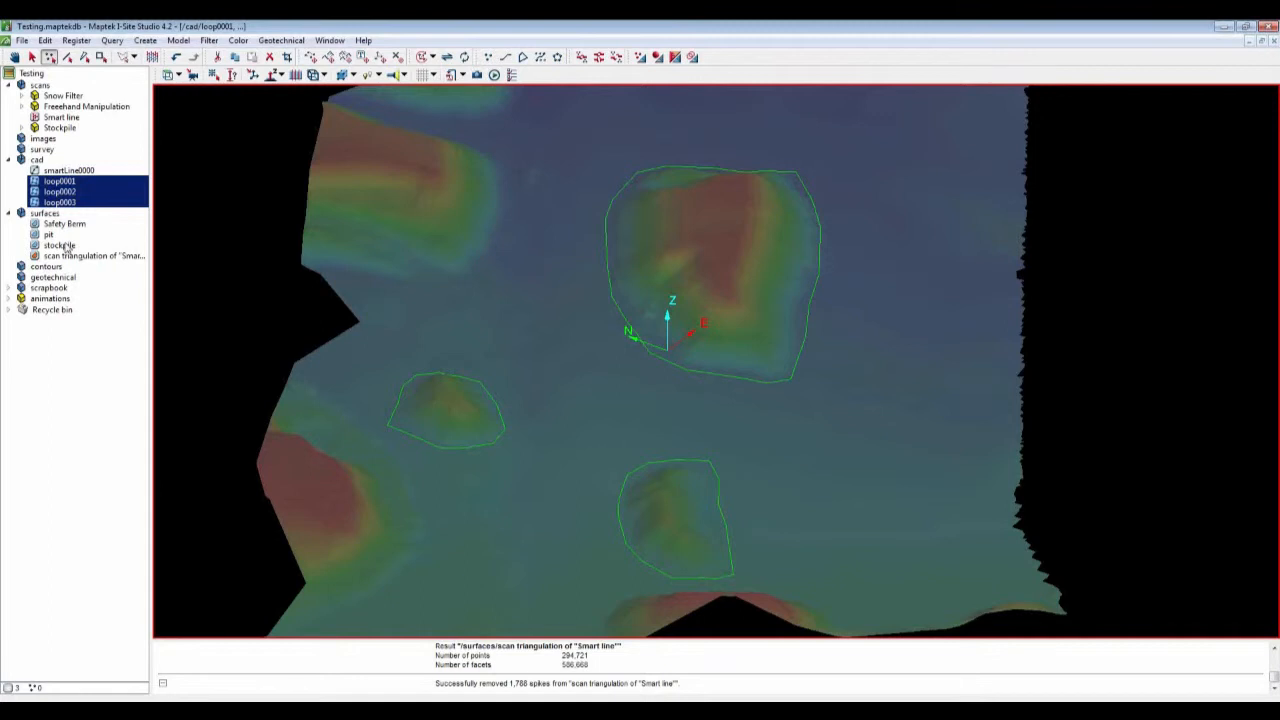
Step: Triangulate the stockpile with the three loops, splitting along edge constraints, into a triangulation named piles
click(60, 245)
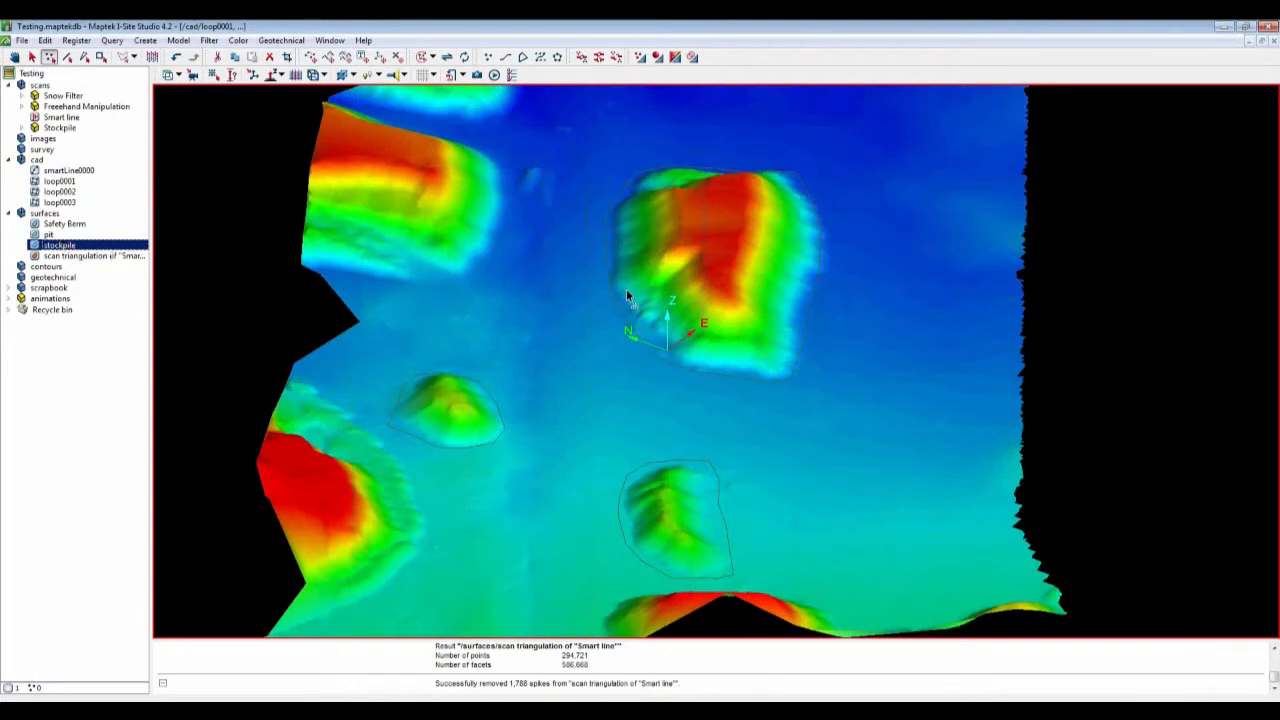
ctrl+click(66, 182)
ctrl+click(67, 192)
ctrl+click(67, 203)
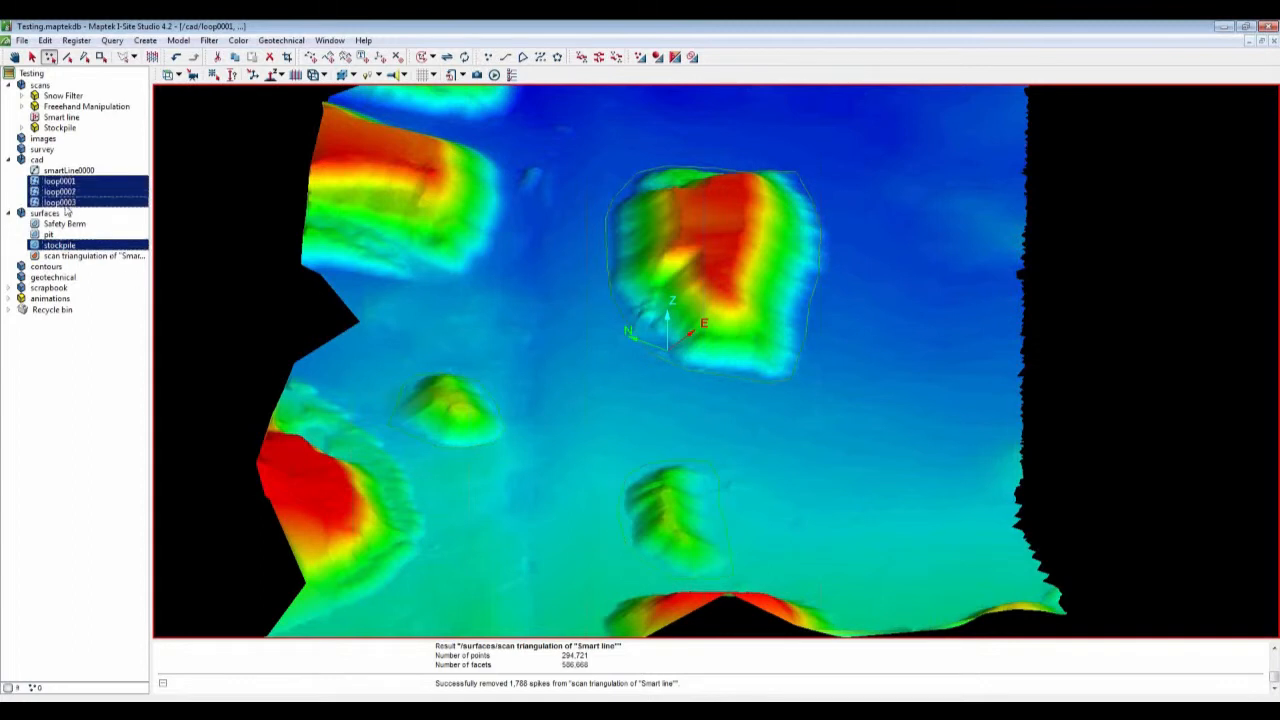
click(640, 57)
drag(651, 295, 470, 203)
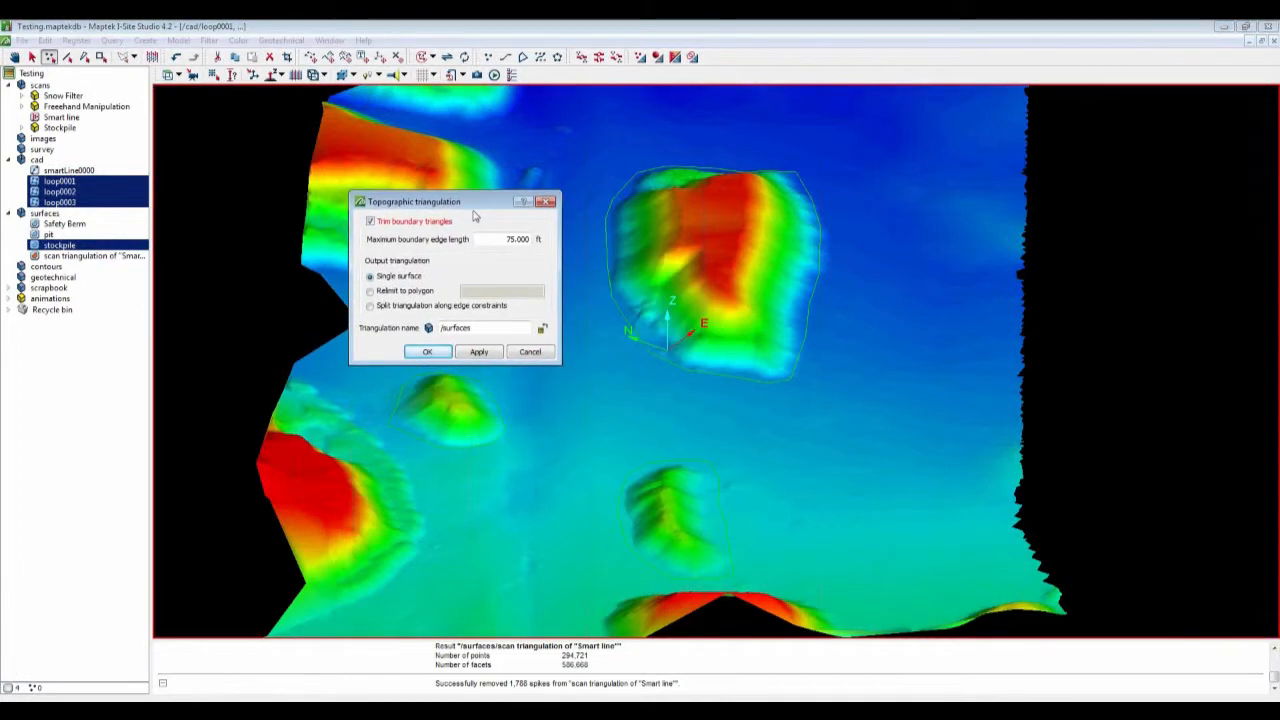
click(370, 307)
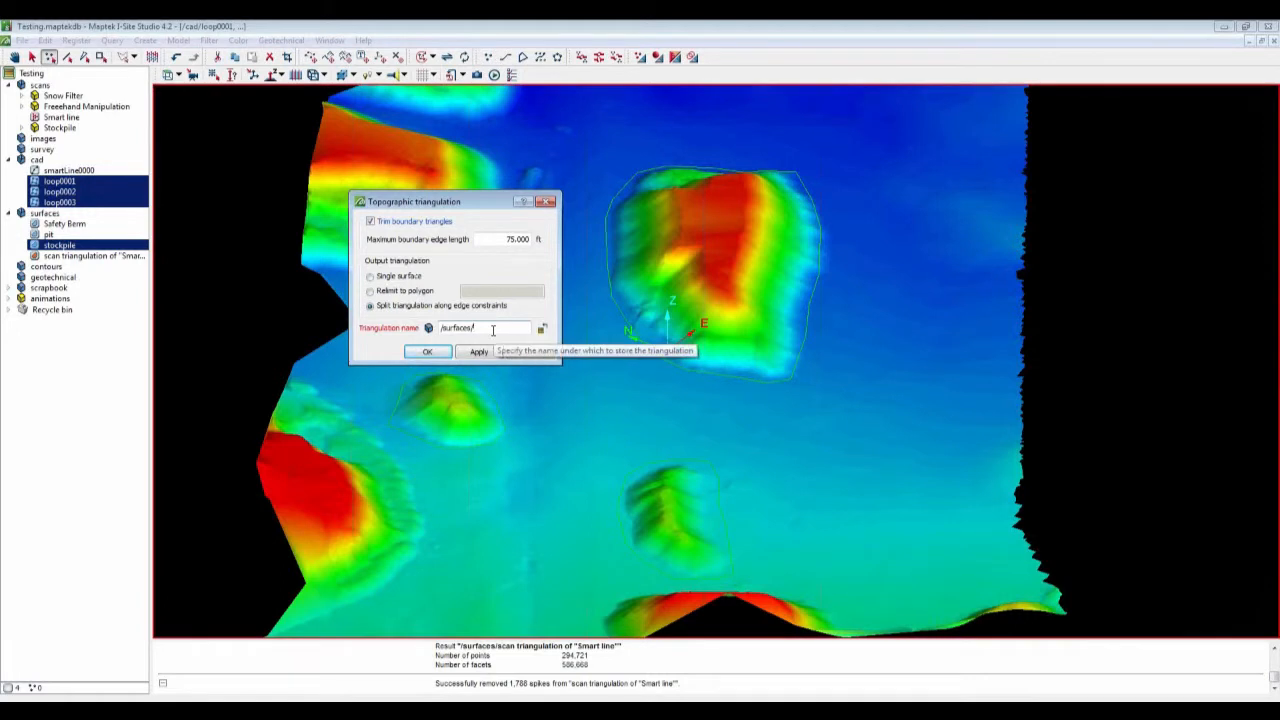
text(pile)
text(s)
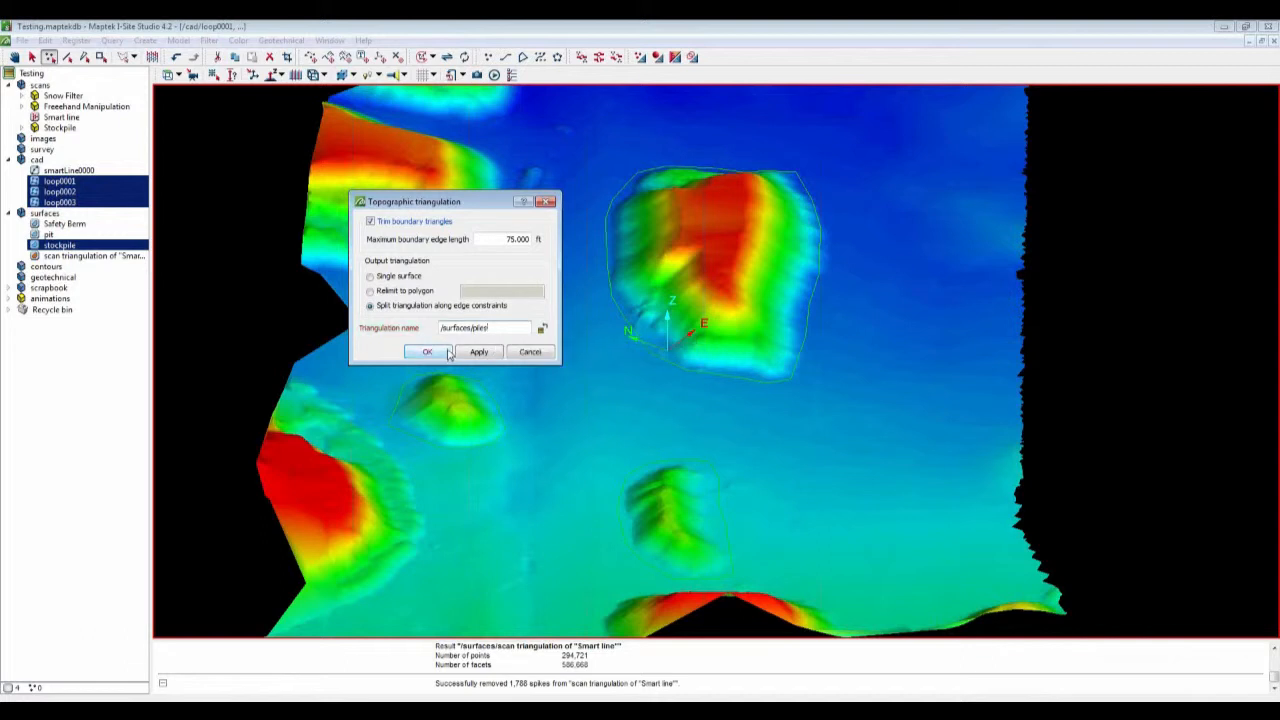
click(447, 352)
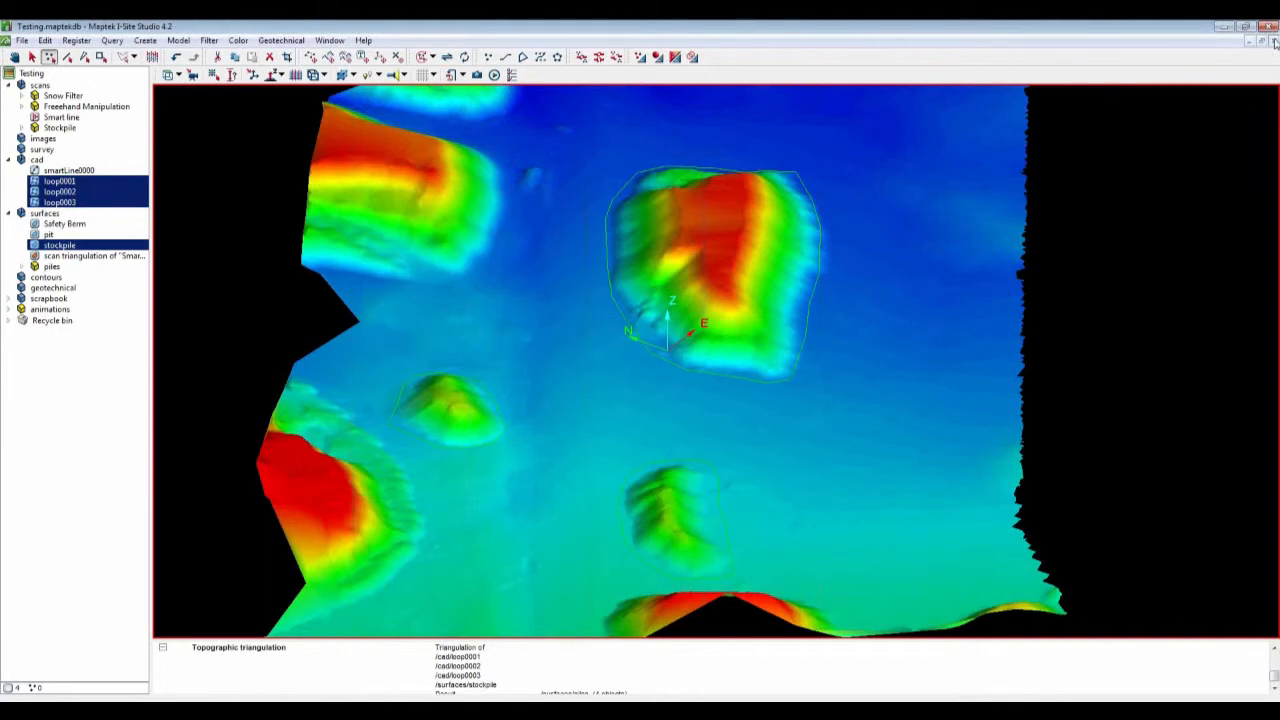
Step: Close the view and select the four topo surfaces inside the piles container
click(1274, 43)
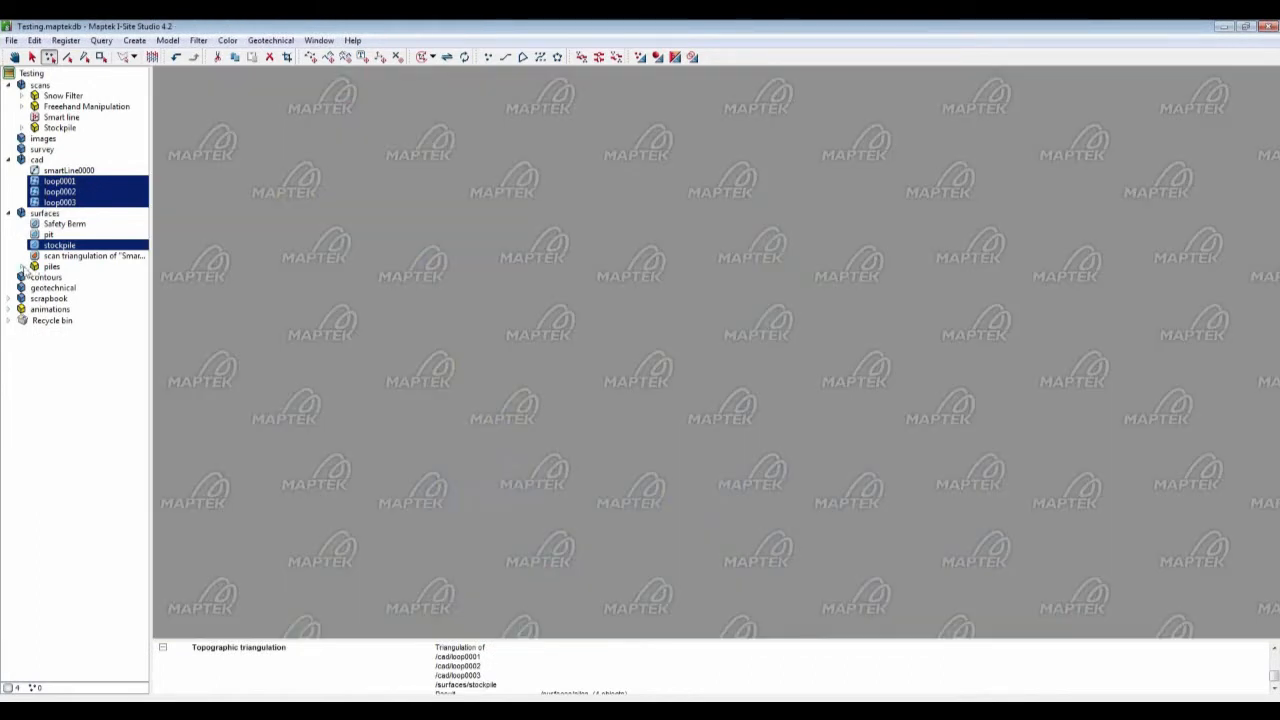
click(22, 267)
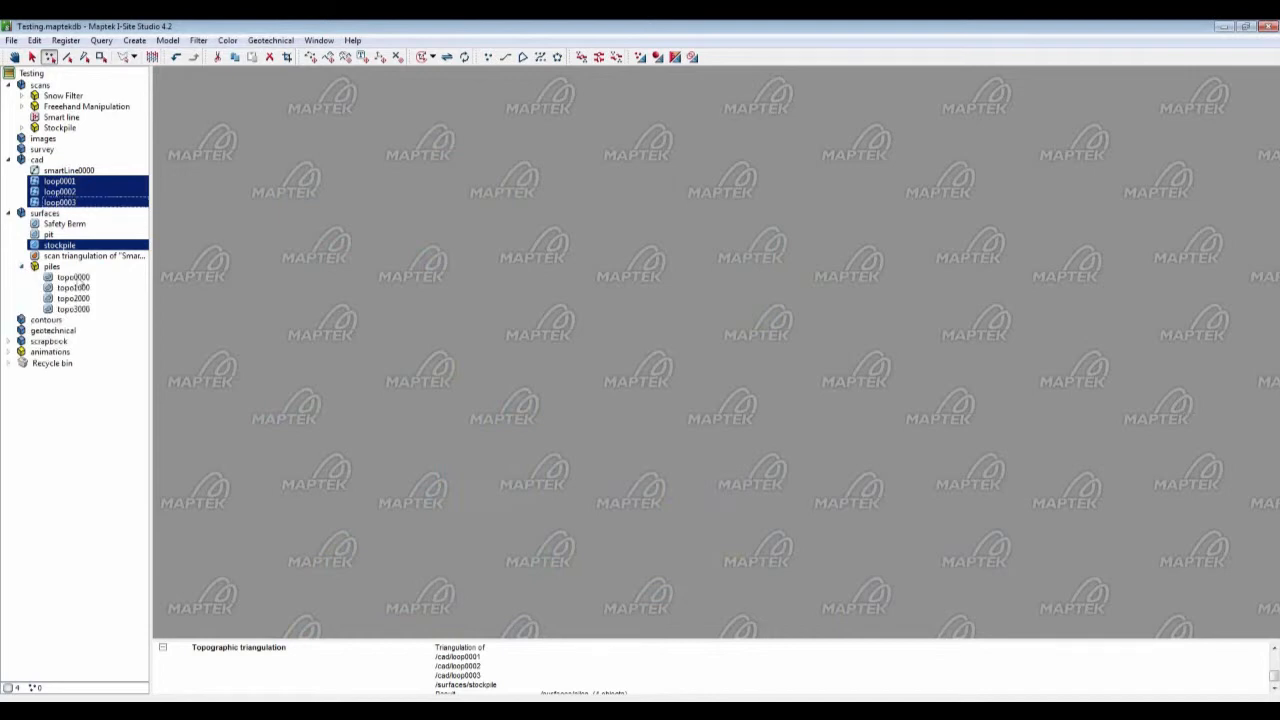
click(74, 277)
shift+click(74, 309)
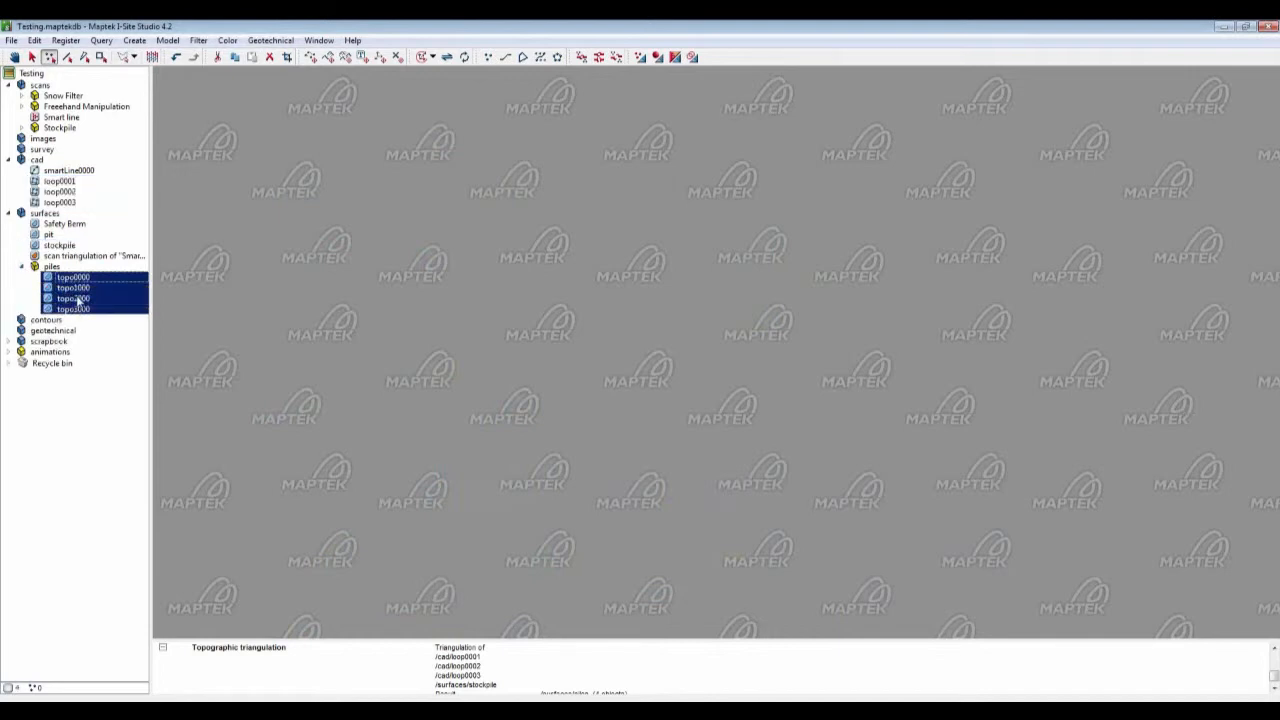
Step: Open the four pile surfaces in a view window and inspect them
drag(77, 301, 371, 348)
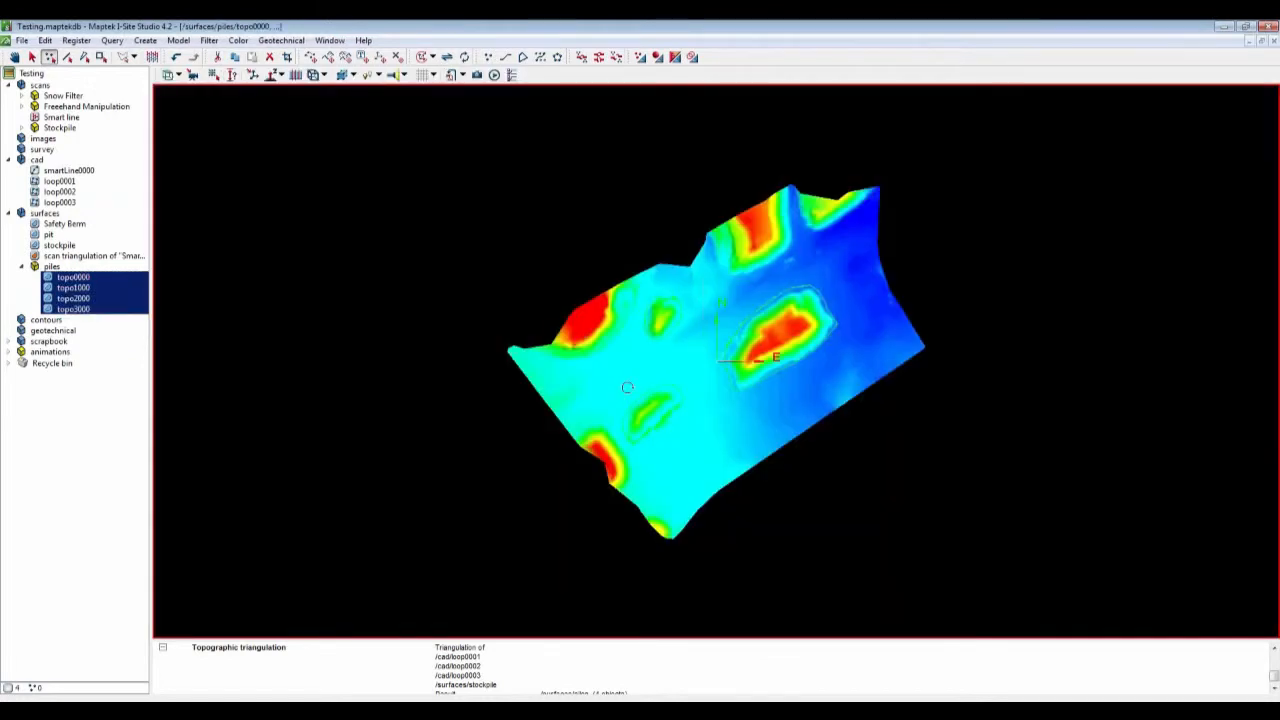
drag(628, 387, 706, 332)
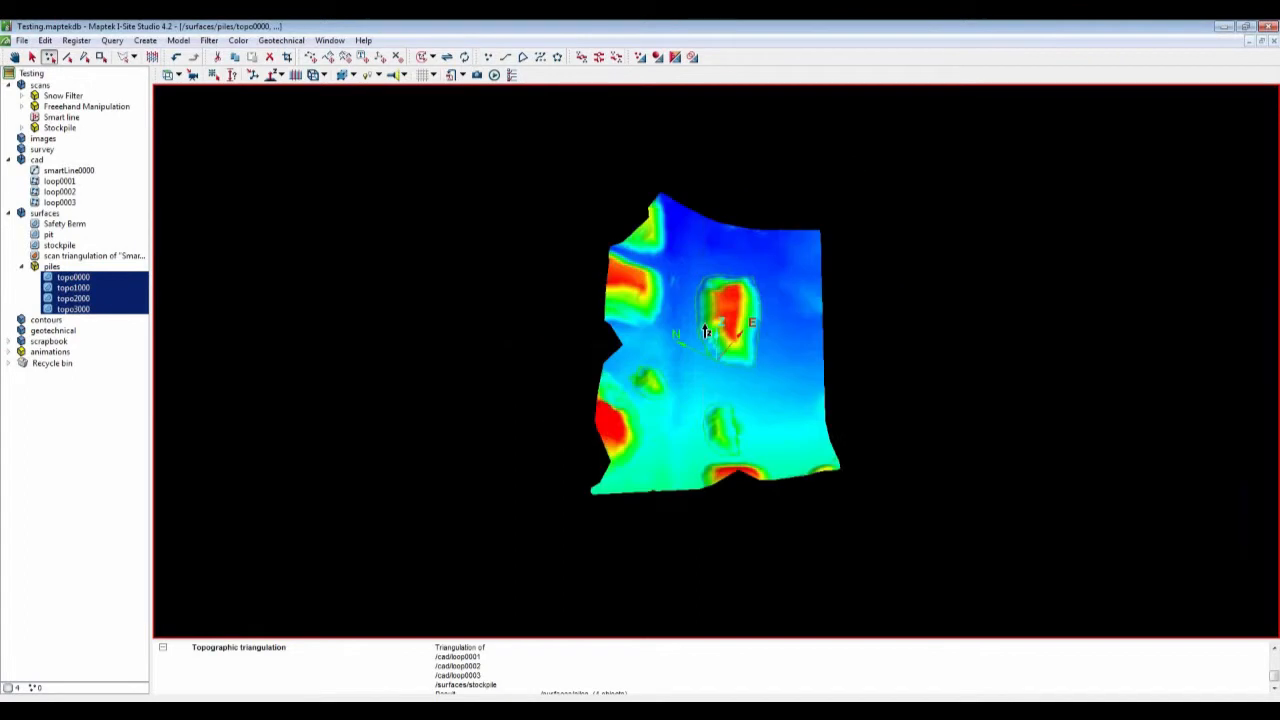
scroll(706, 332, up, 3)
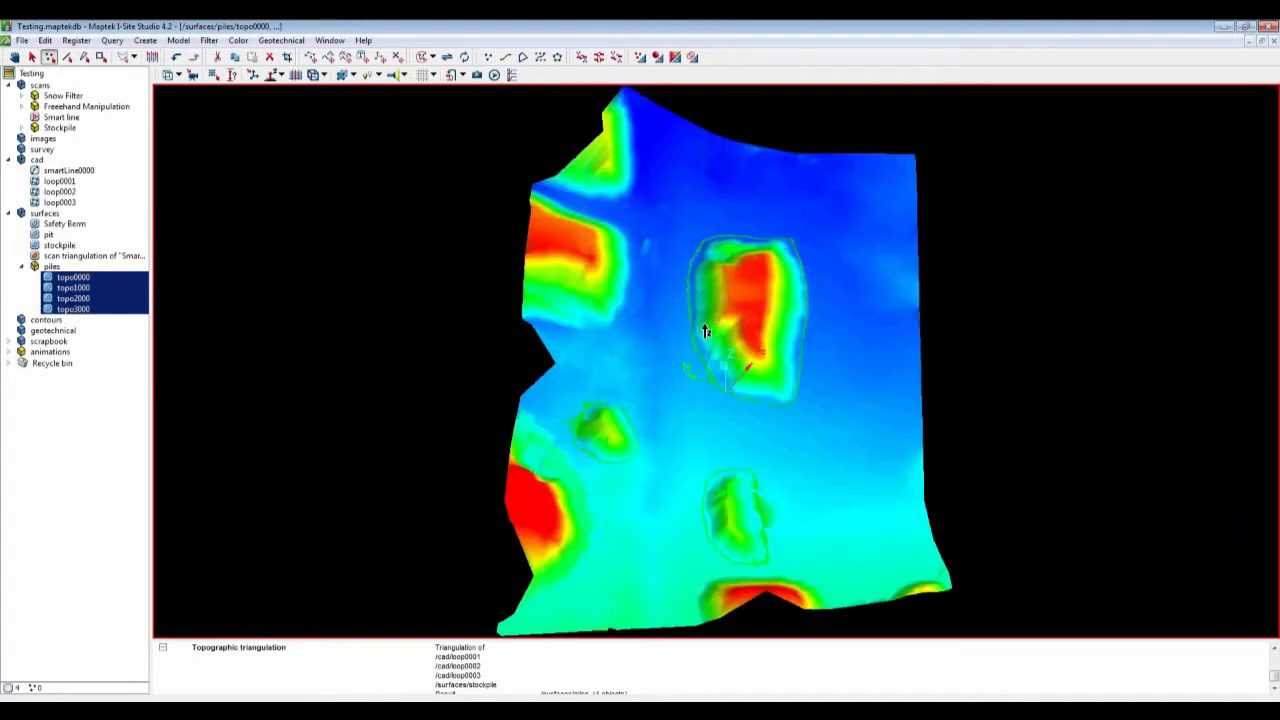
scroll(705, 331, up, 1)
middle_drag(705, 331, 658, 328)
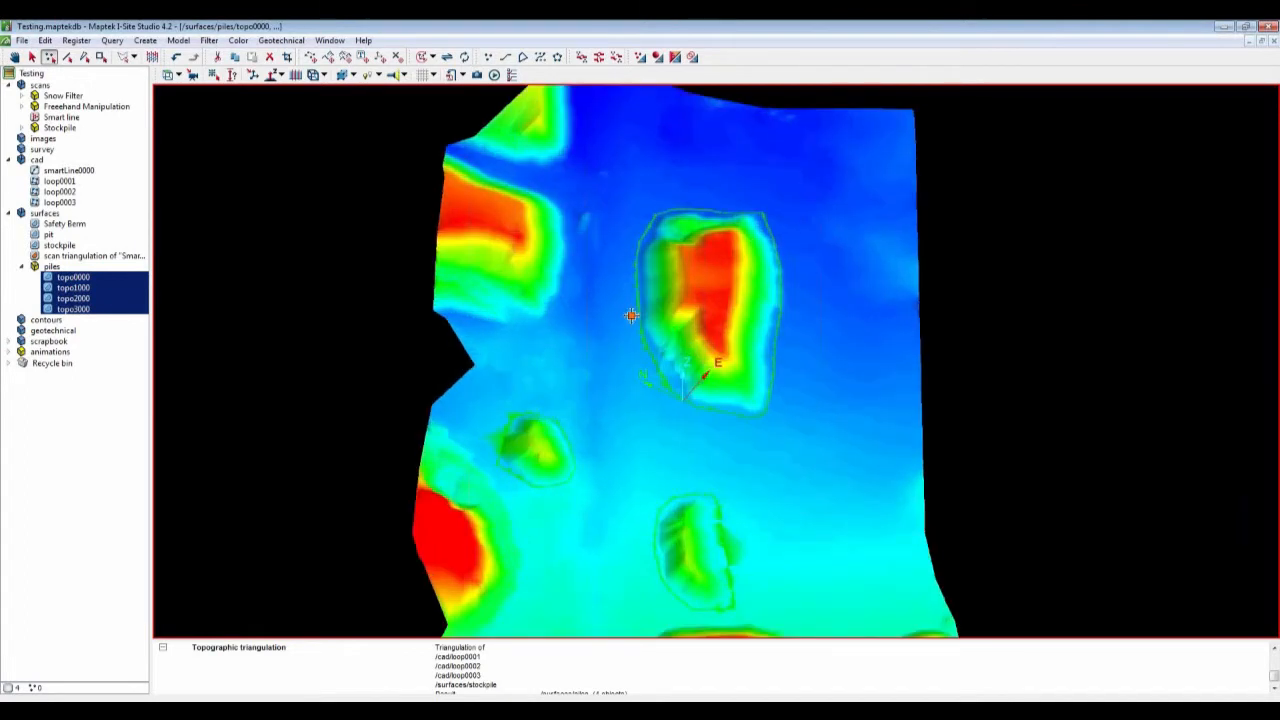
middle_drag(631, 315, 591, 313)
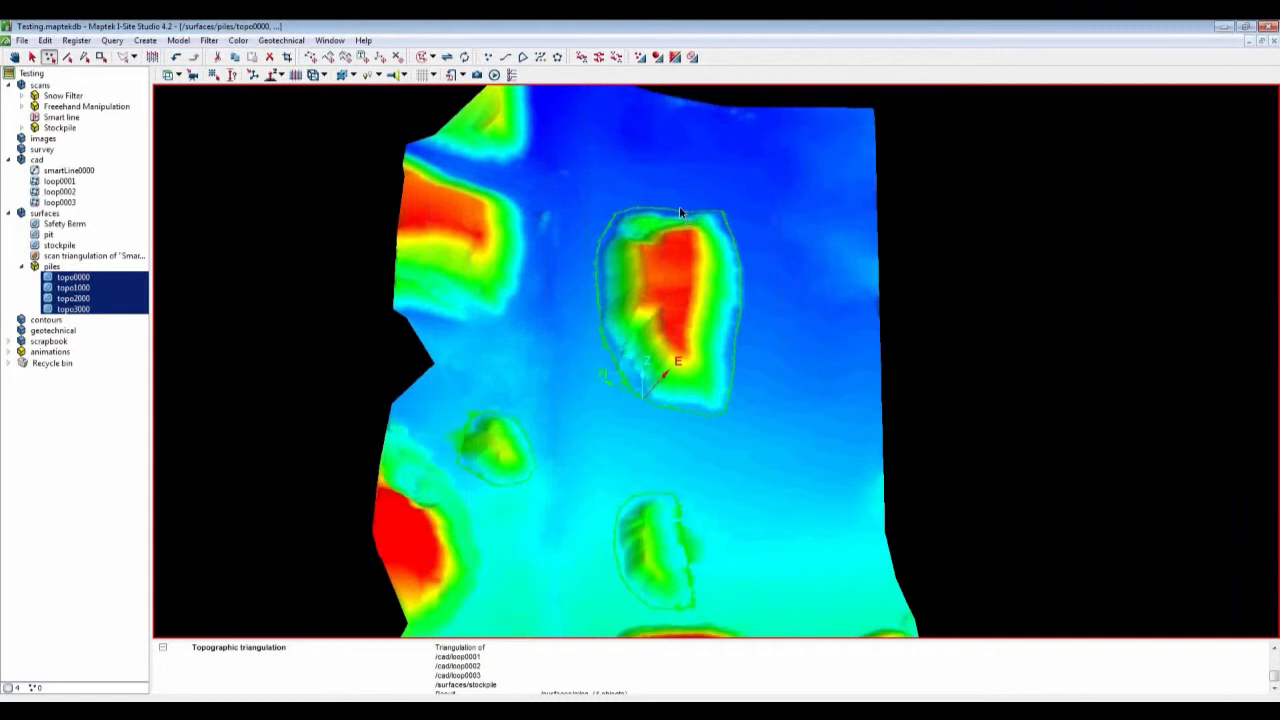
Step: Color the four pile surfaces with the Random intensity tint scheme
click(246, 45)
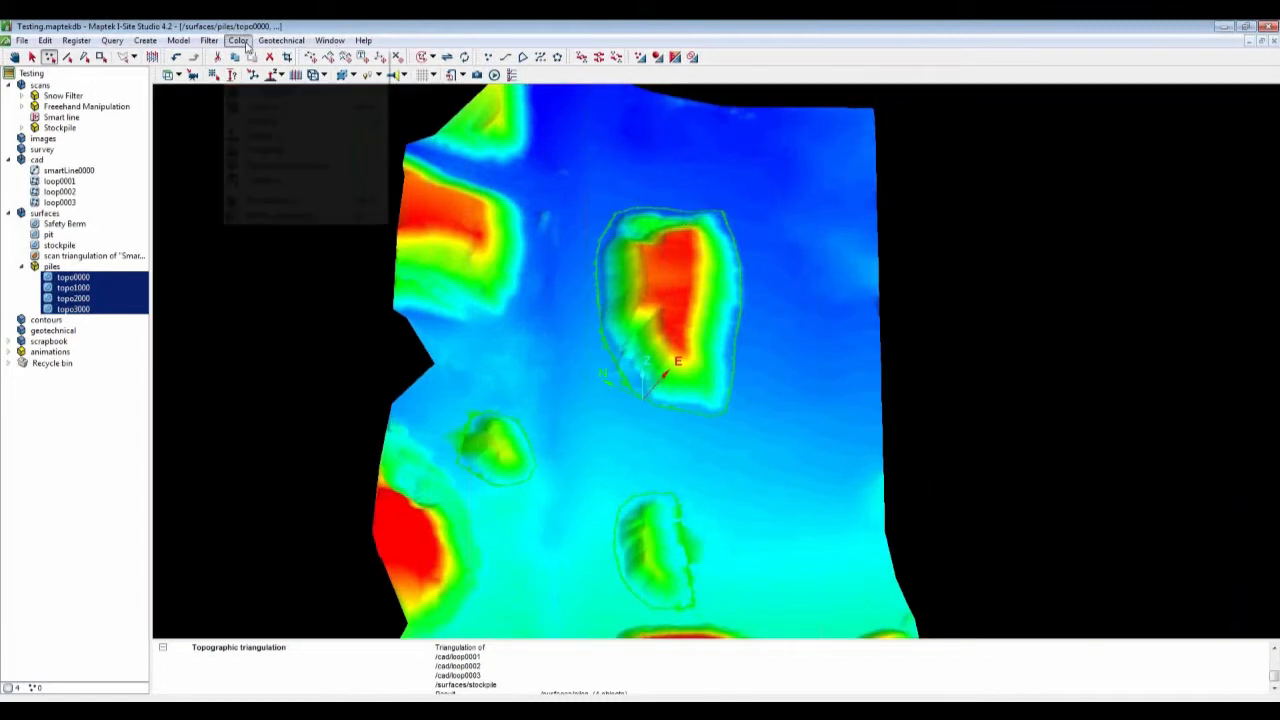
mouse_move(292, 121)
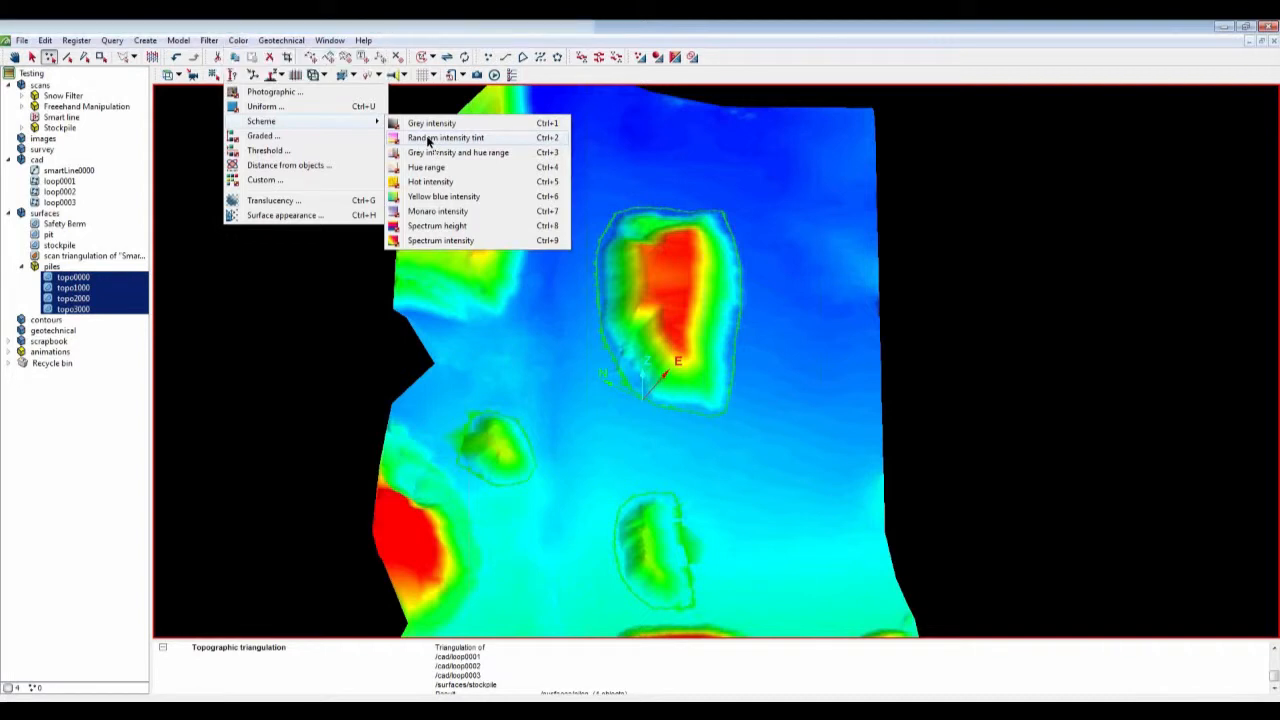
click(428, 141)
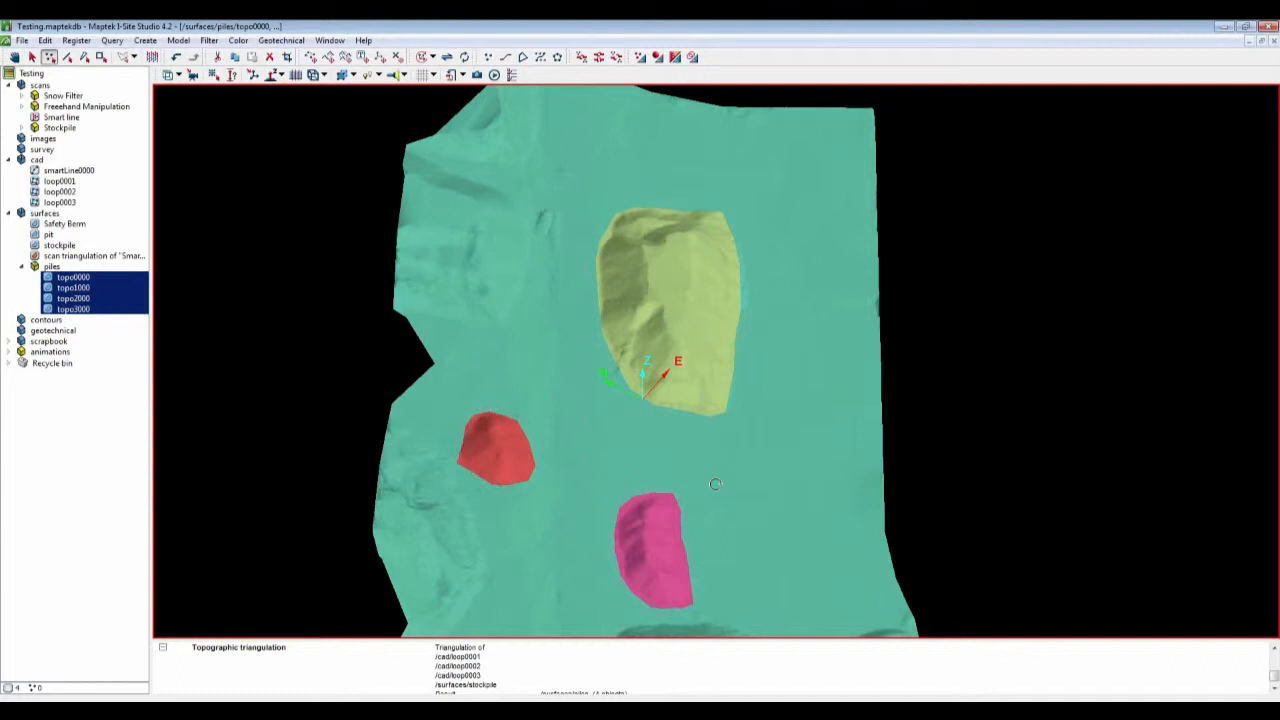
Step: Hide the three pile surfaces in the view, leaving only the base surface
mouse_move(715, 484)
mouse_down()
mouse_move(714, 457)
mouse_move(660, 400)
mouse_up()
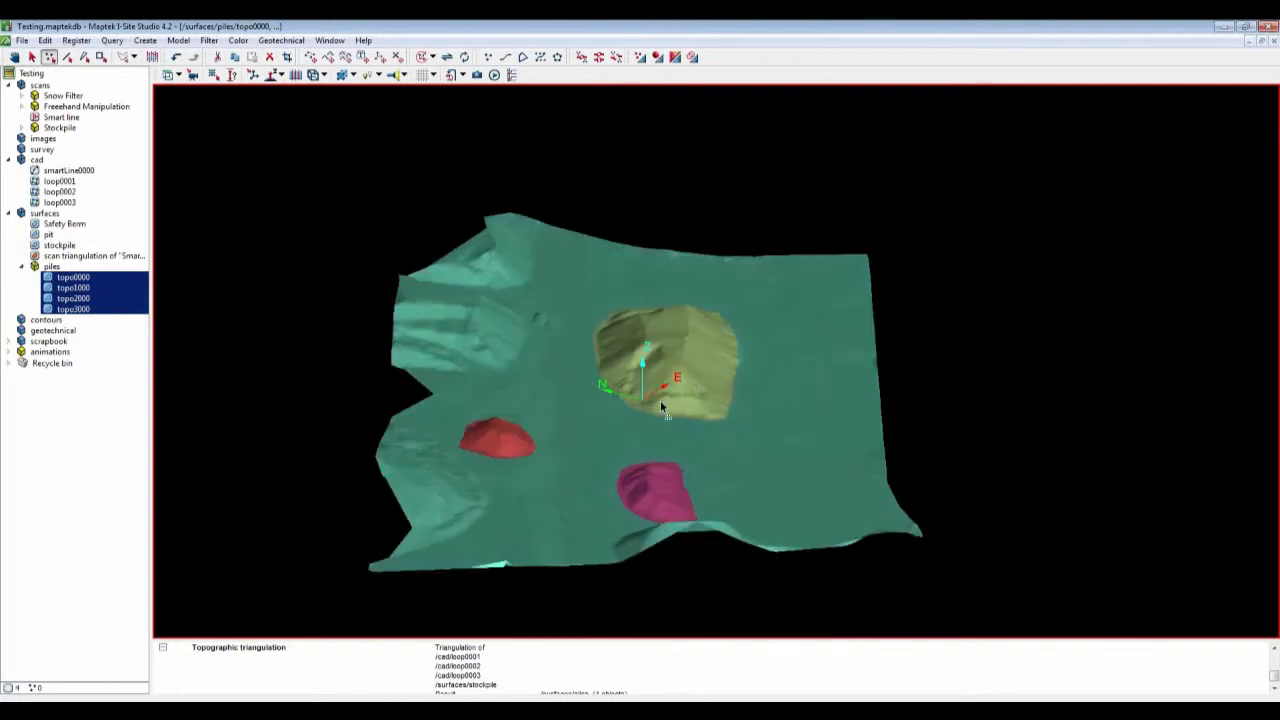
right_click(680, 352)
click(715, 389)
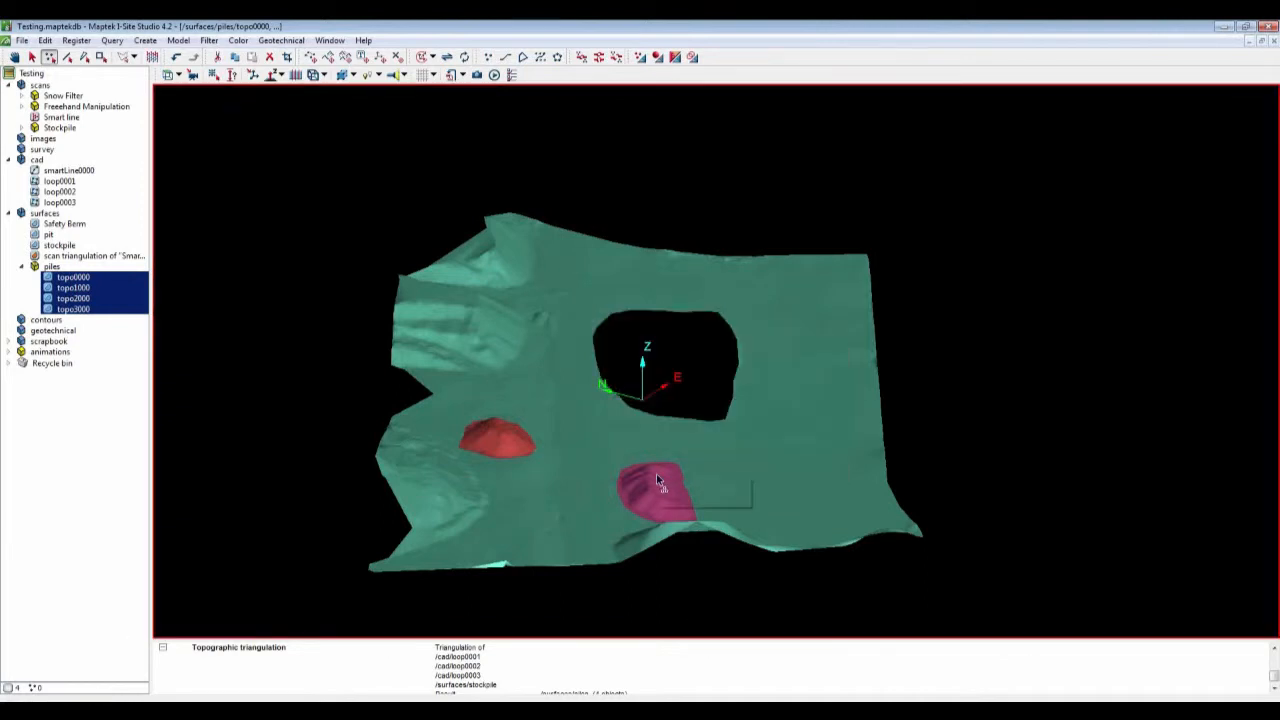
right_click(656, 473)
click(683, 518)
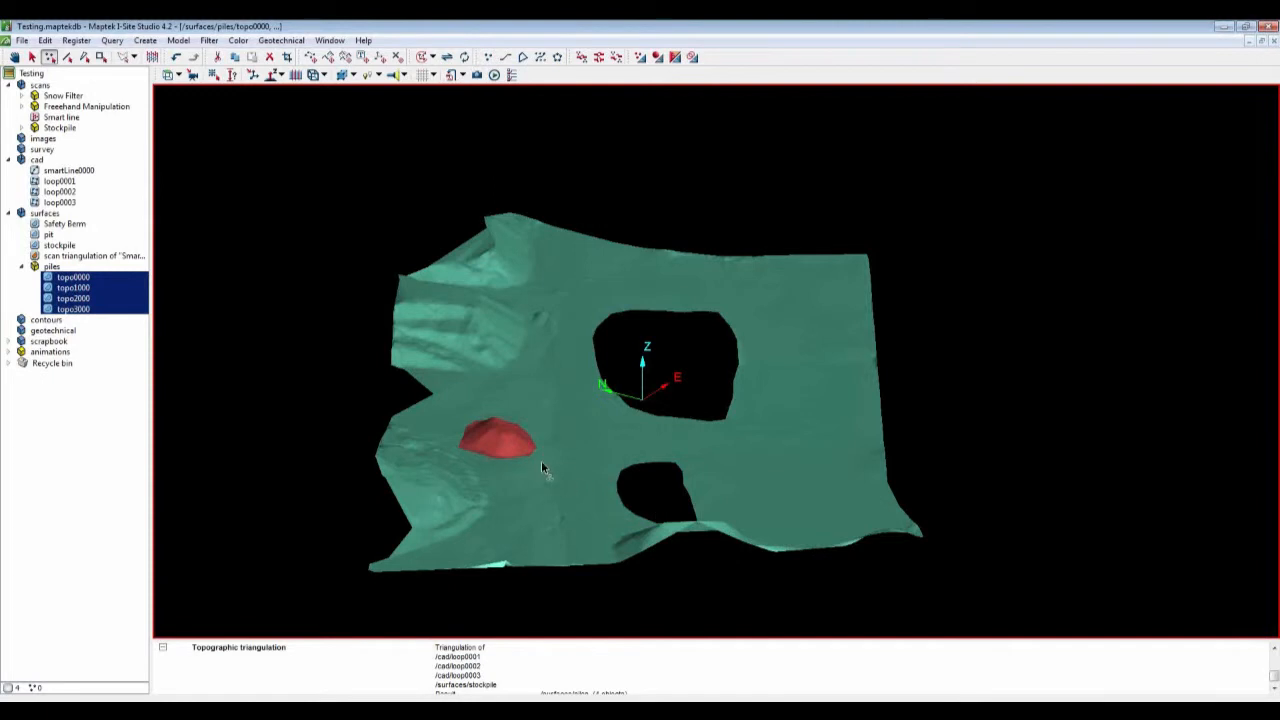
right_click(514, 452)
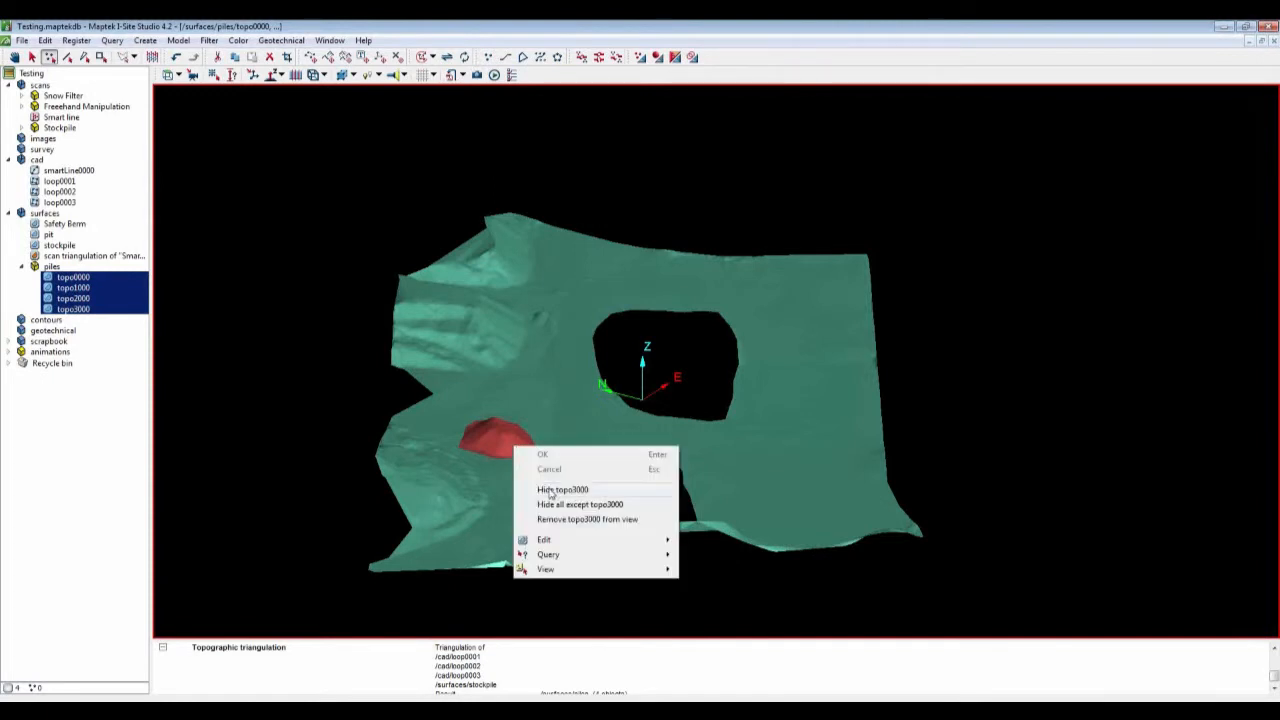
click(548, 488)
Step: Fill the holes in the topo0000 base surface
click(79, 277)
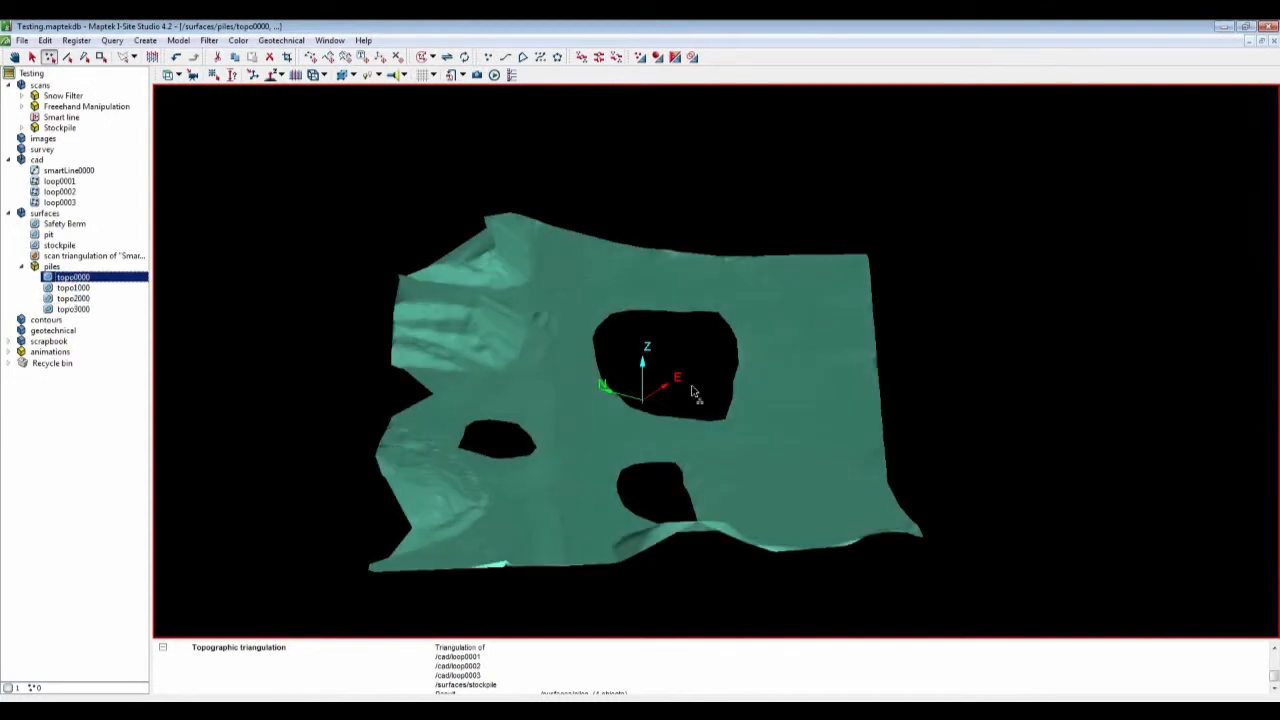
right_click(543, 335)
mouse_move(700, 426)
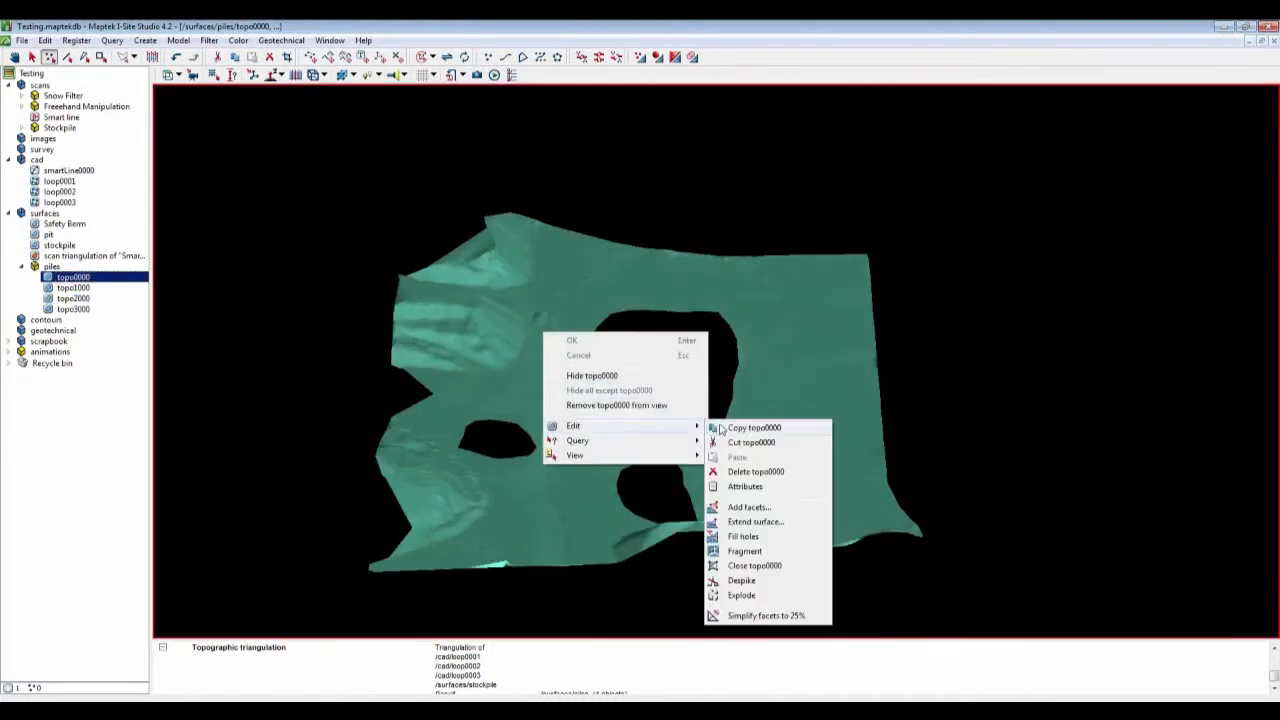
click(745, 537)
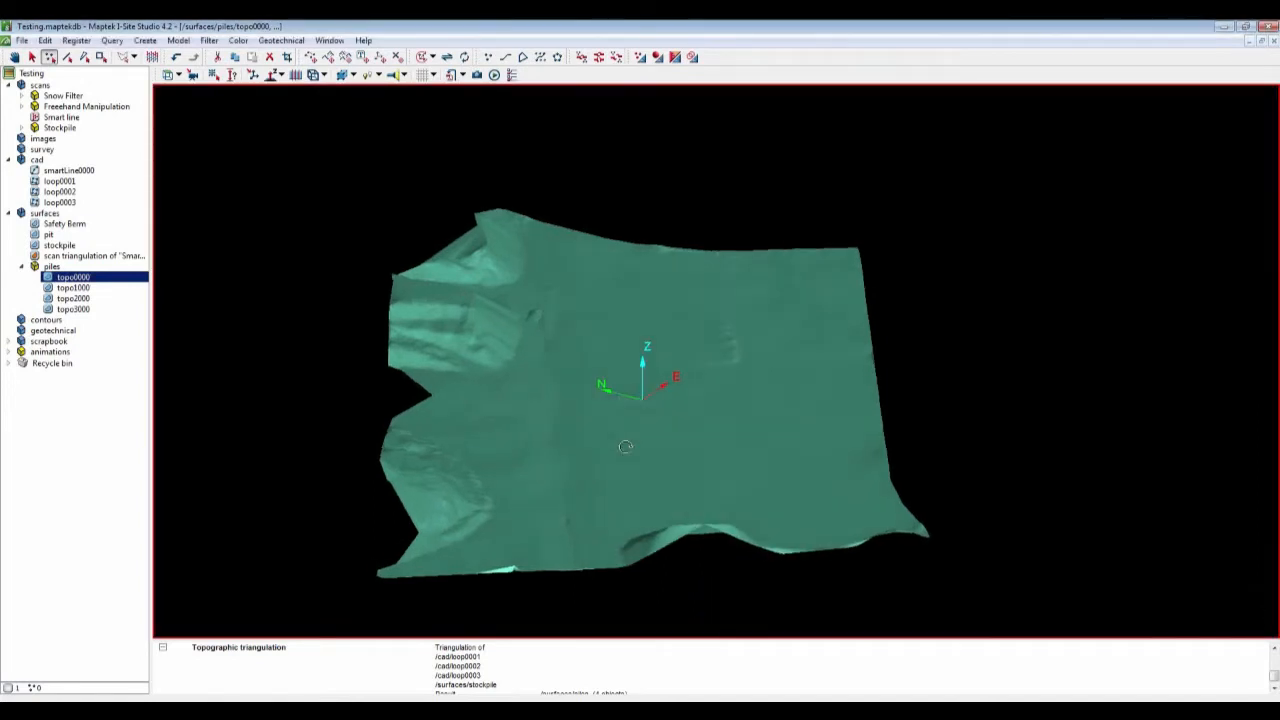
Step: Add the three pile surfaces back into the view
drag(72, 288, 520, 345)
click(128, 471)
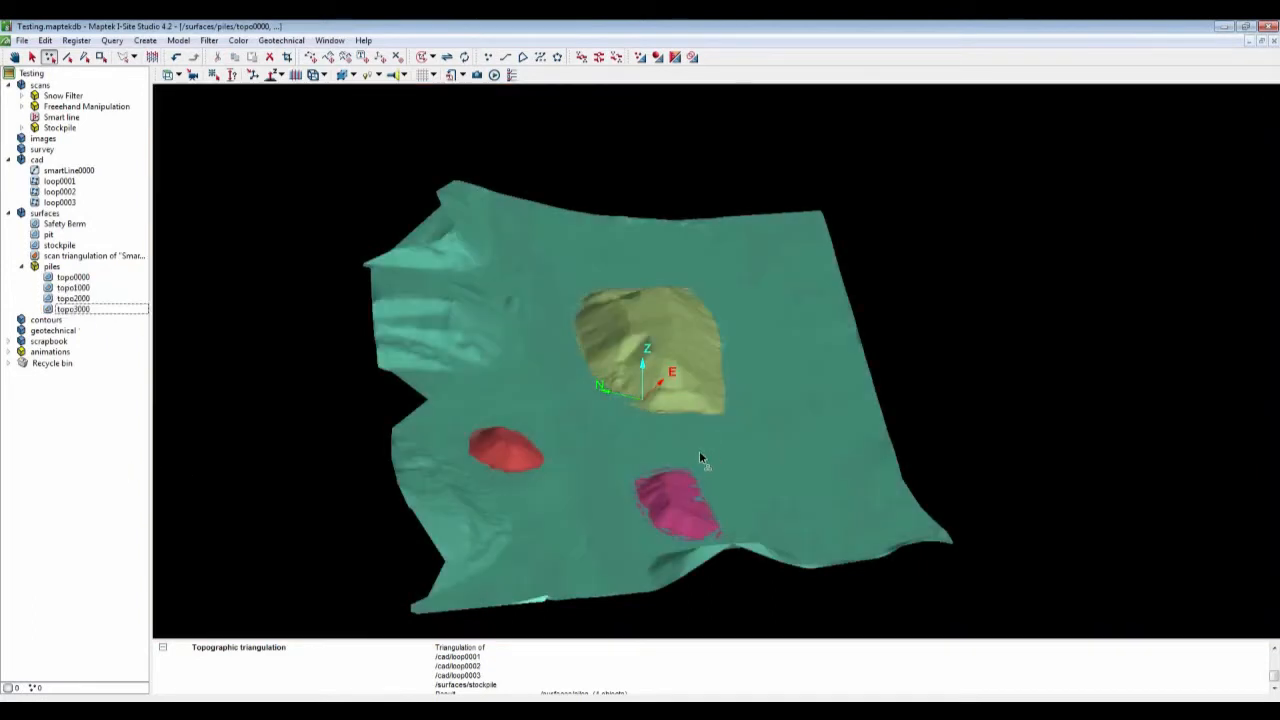
Step: Rename topo1000, topo2000 and topo3000 as 1, 2 and 3
click(88, 310)
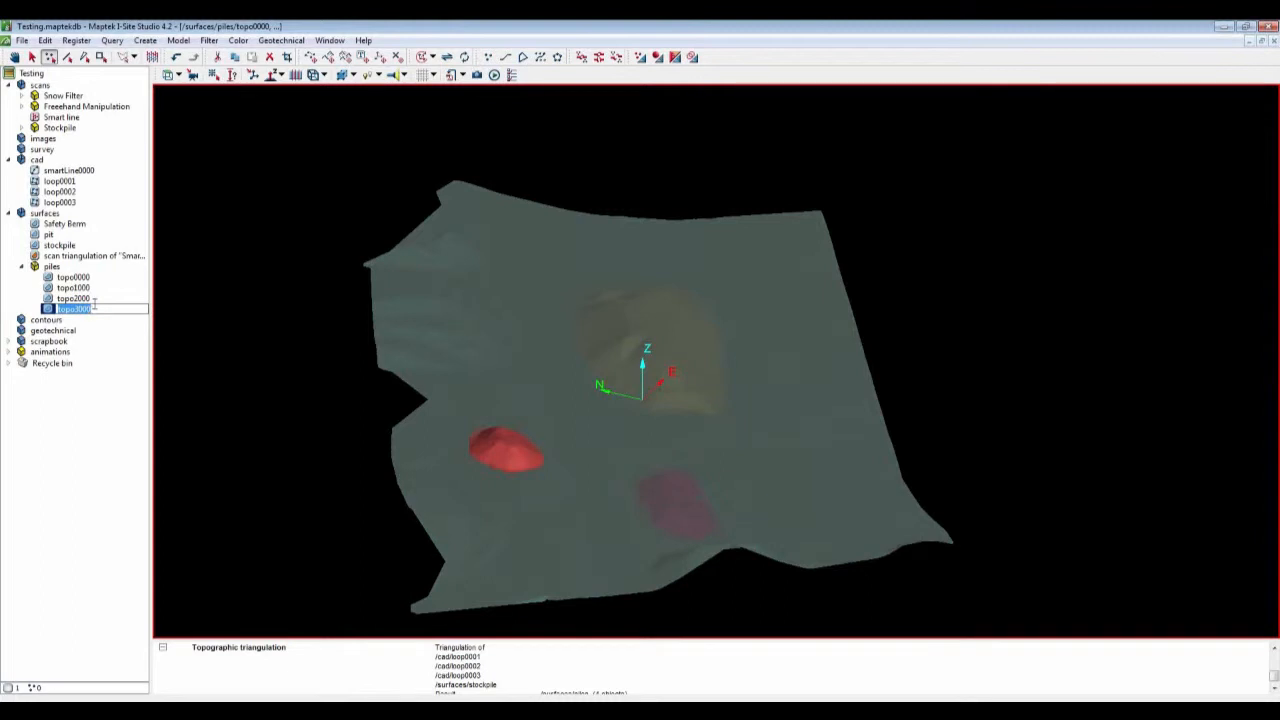
click(90, 288)
text(1)
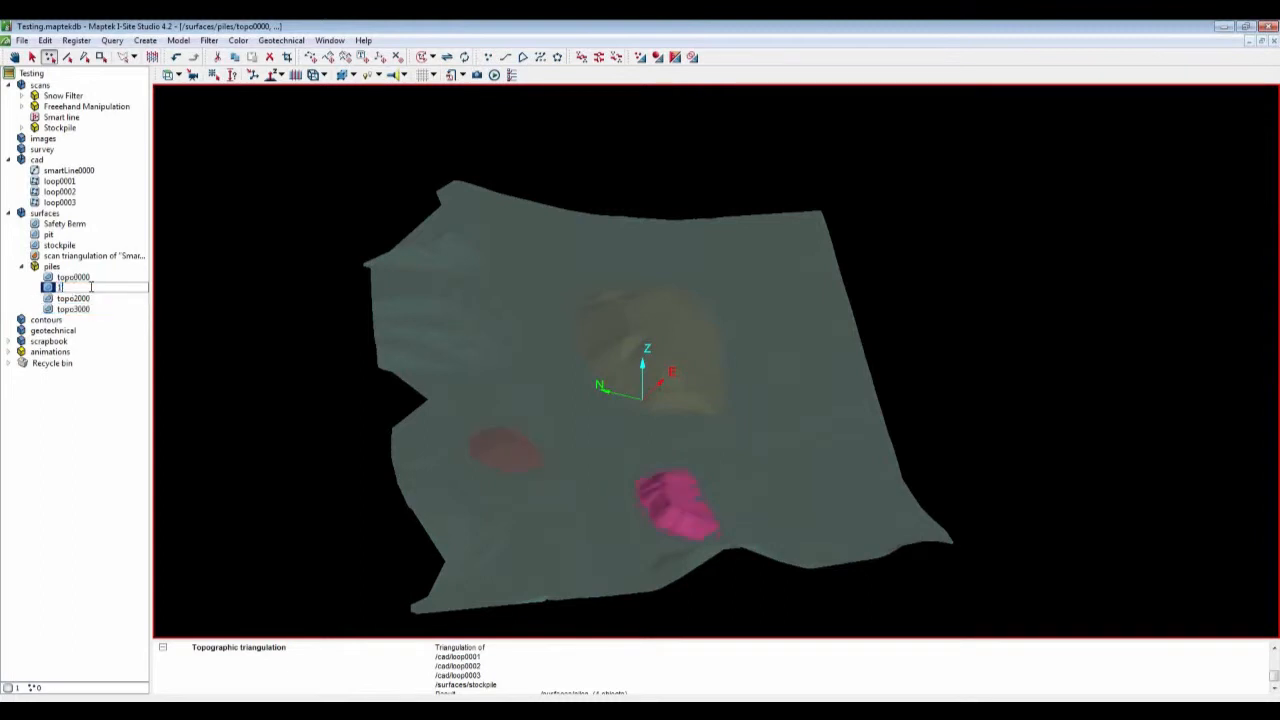
click(84, 299)
text(2)
click(80, 309)
text(3)
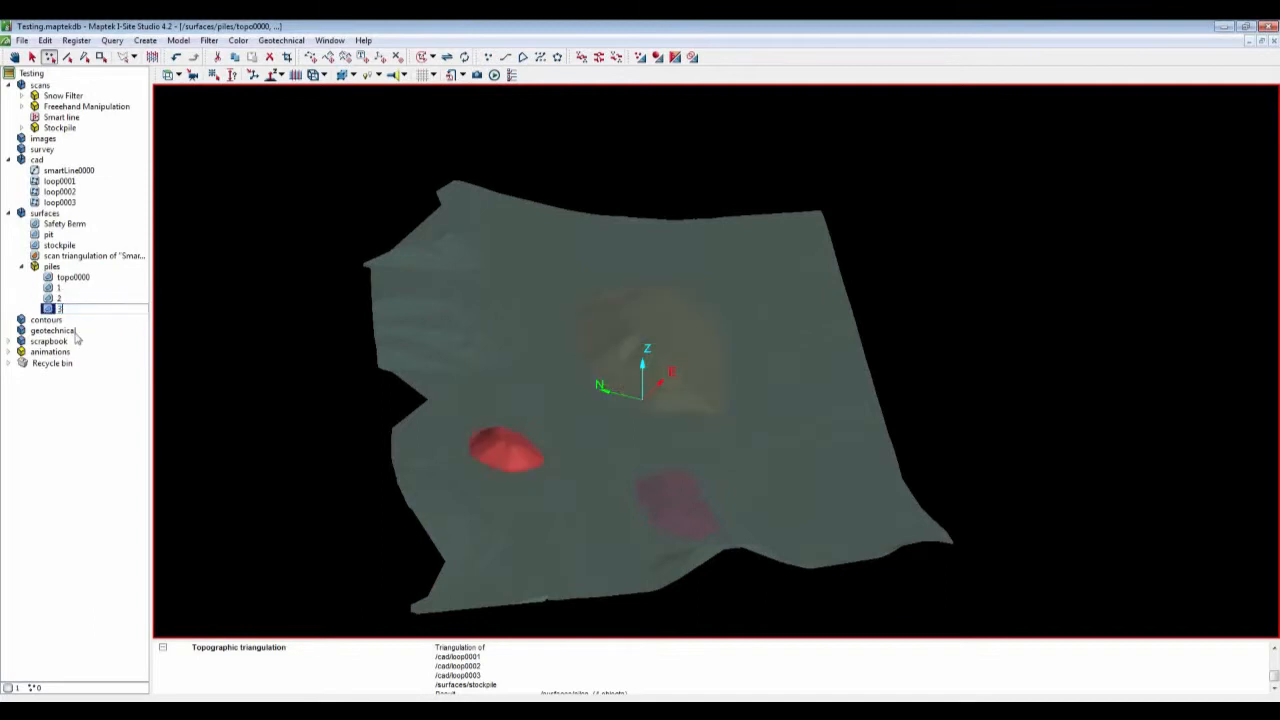
click(76, 331)
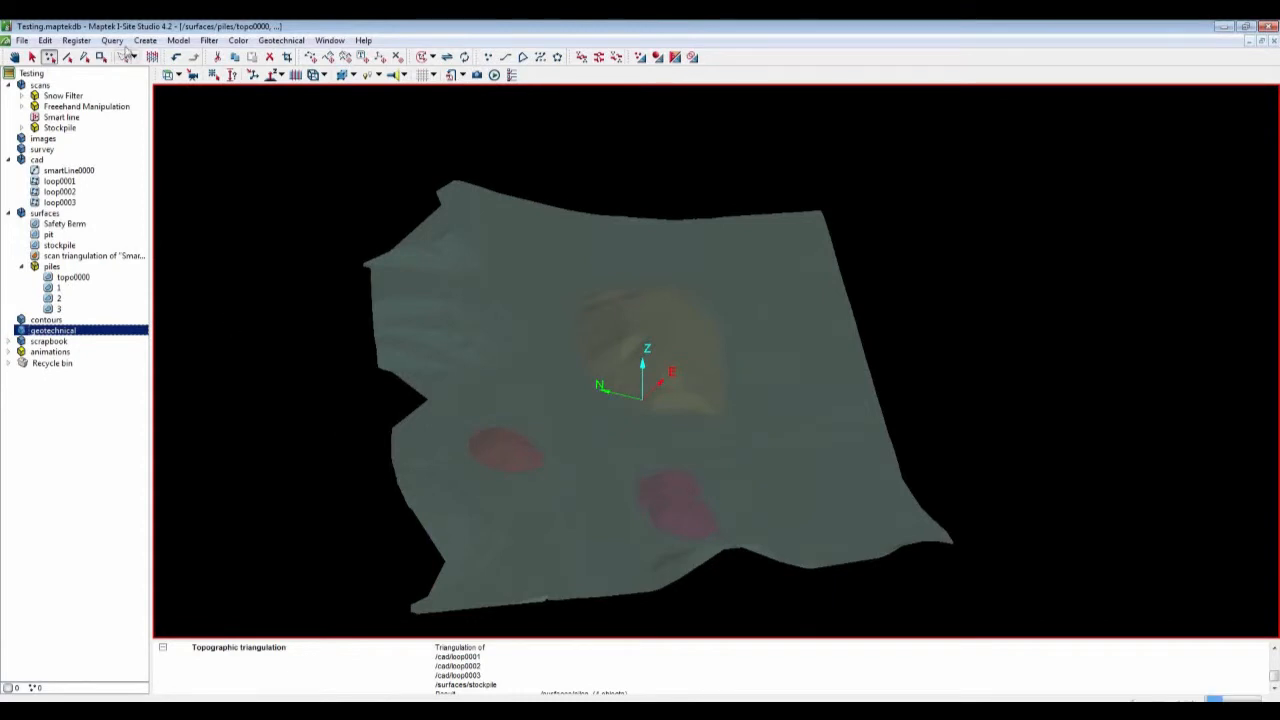
Step: Run Surface volume with surfaces 1, 2 and 3 as new surfaces against topo0000 as the original surface
click(121, 44)
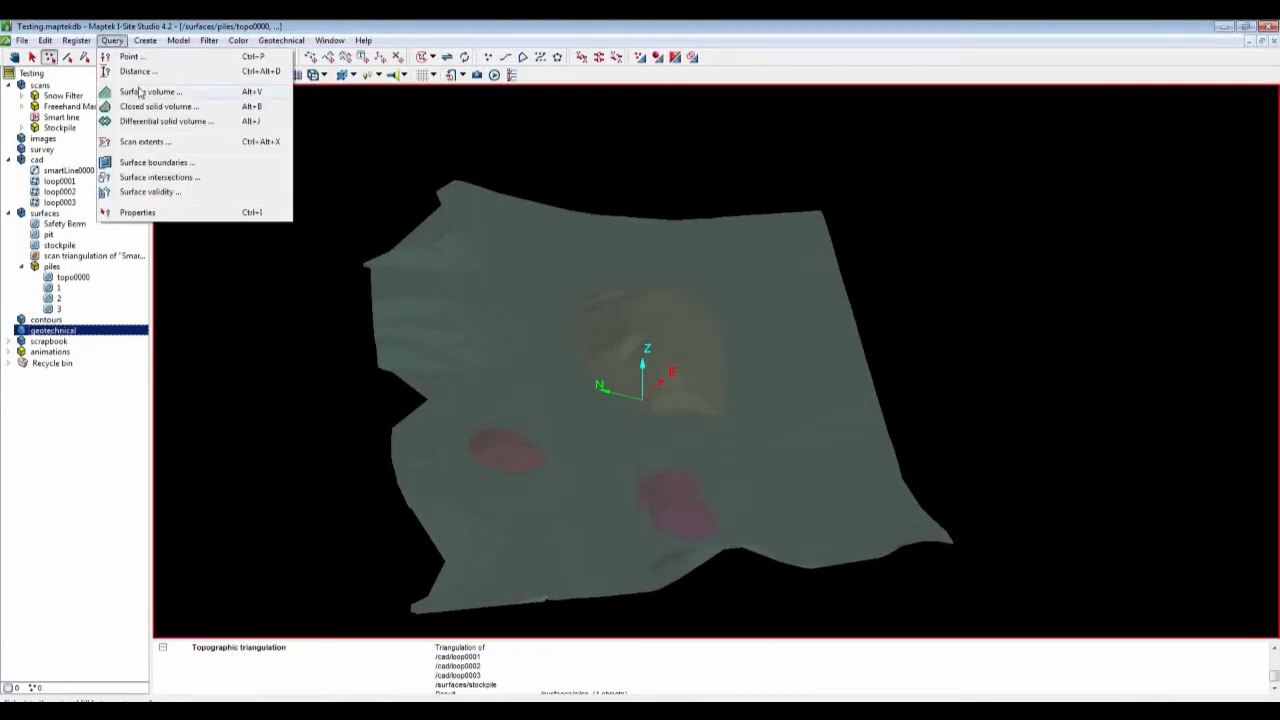
click(140, 92)
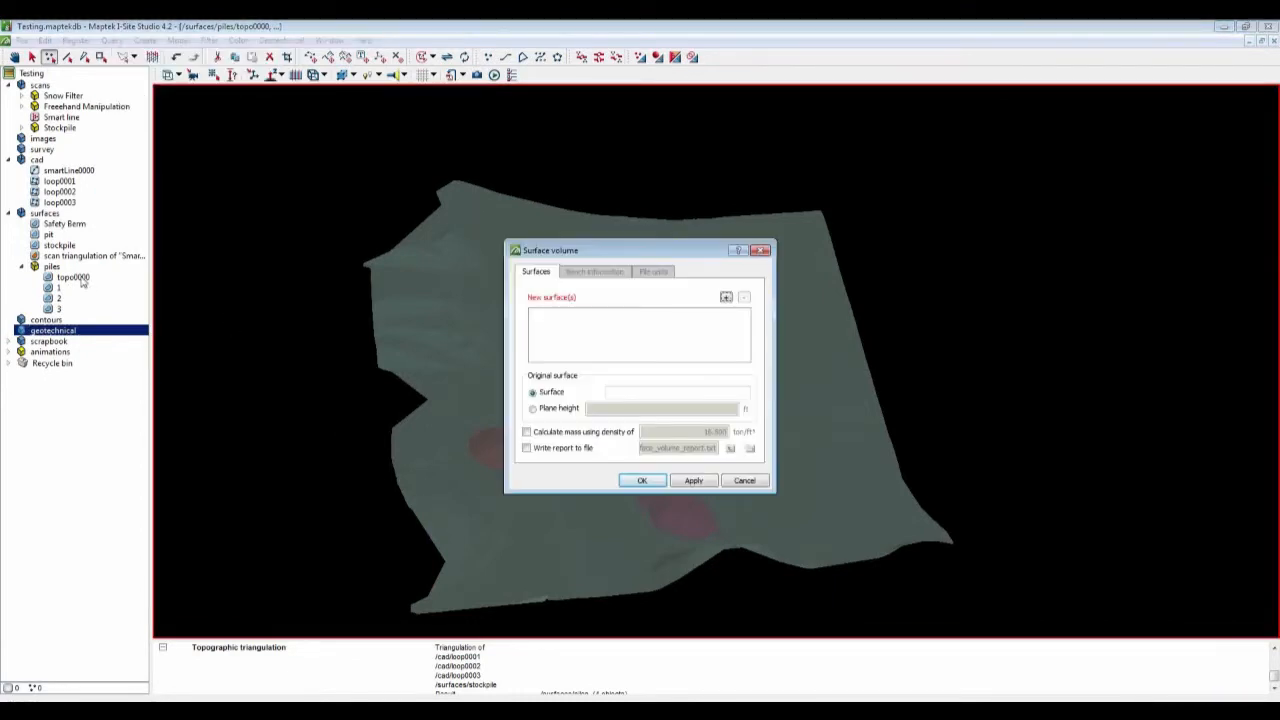
drag(83, 281, 655, 393)
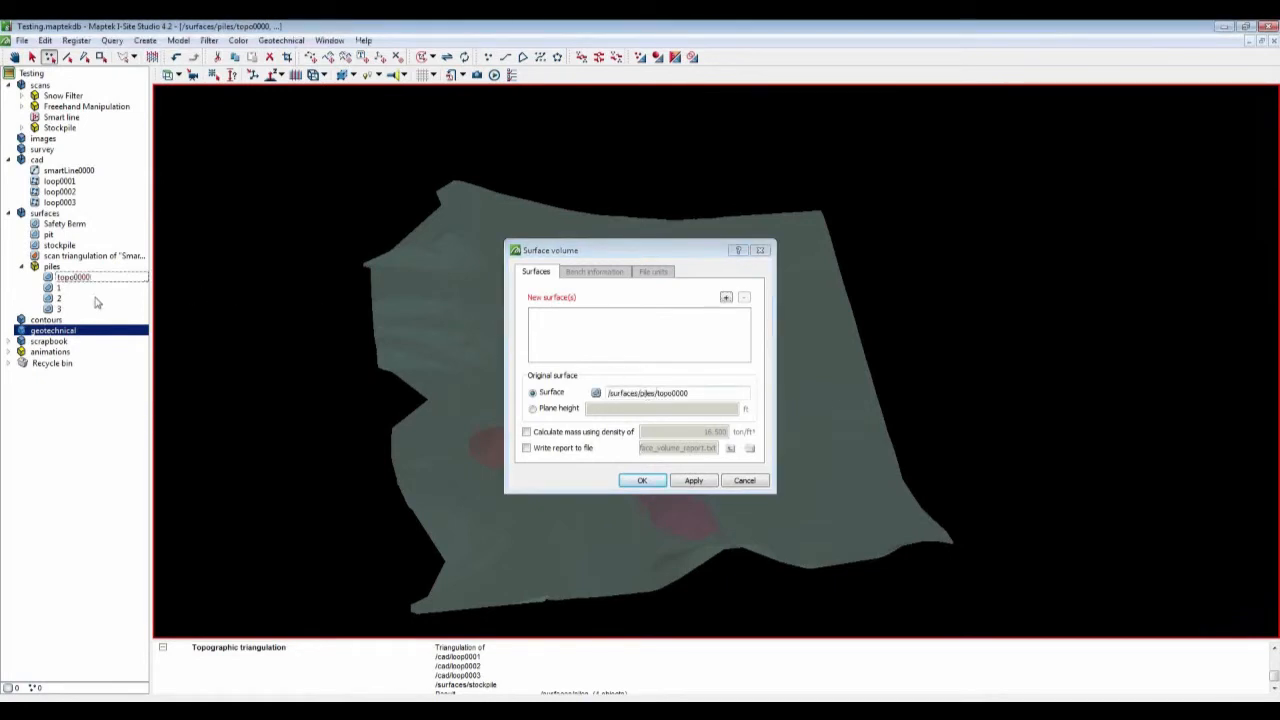
click(58, 289)
ctrl+click(58, 299)
ctrl+click(58, 308)
drag(58, 307, 576, 306)
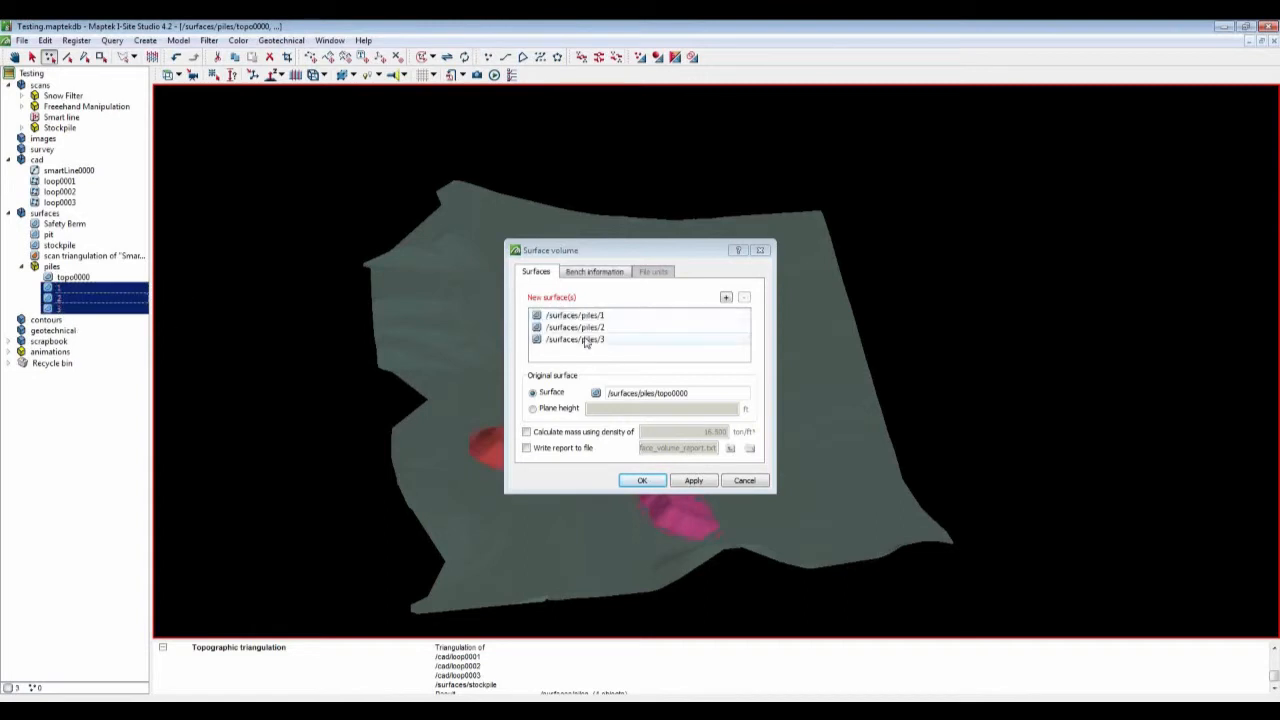
click(650, 482)
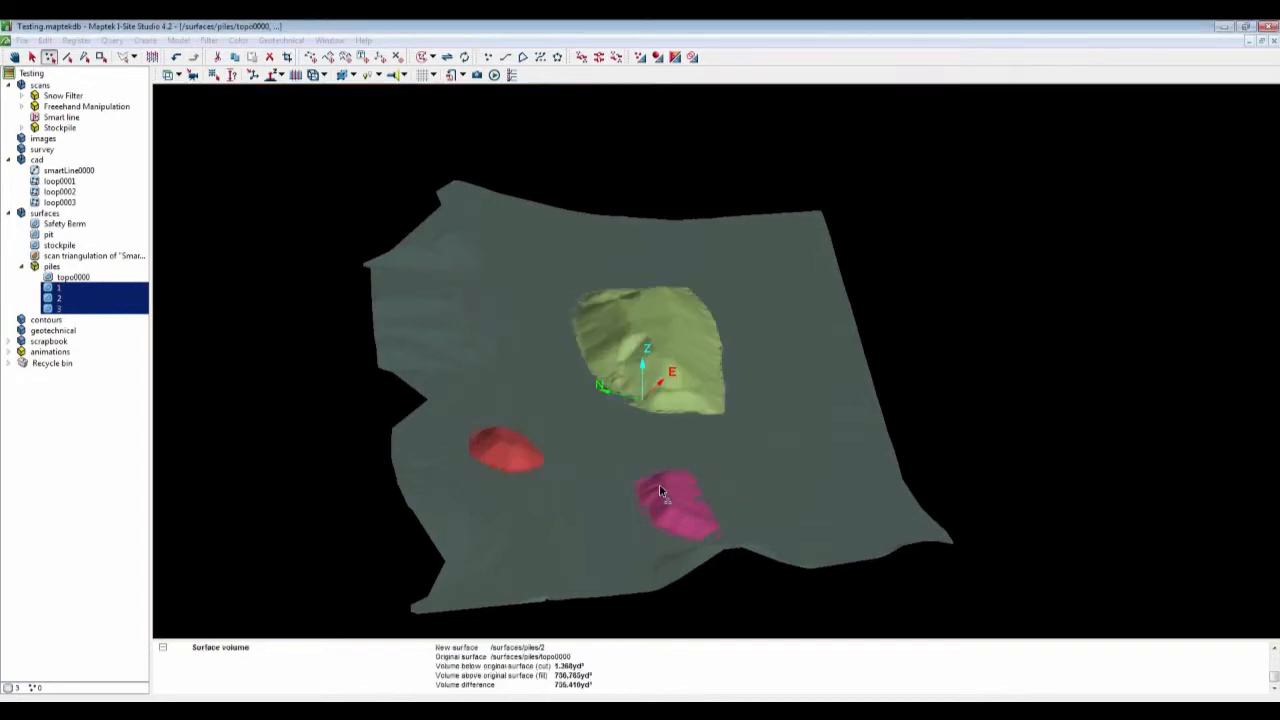
Step: Enlarge the report area to read the surface volume results, then restore it
drag(594, 637, 590, 414)
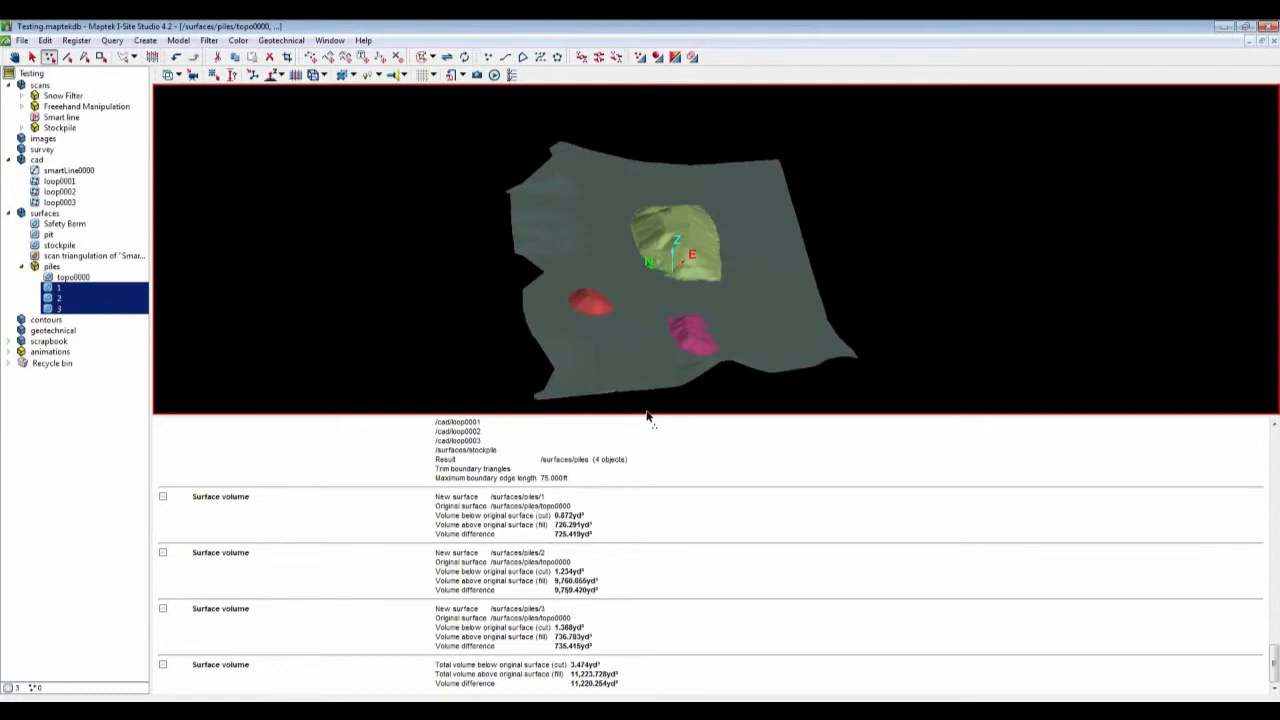
drag(640, 413, 609, 626)
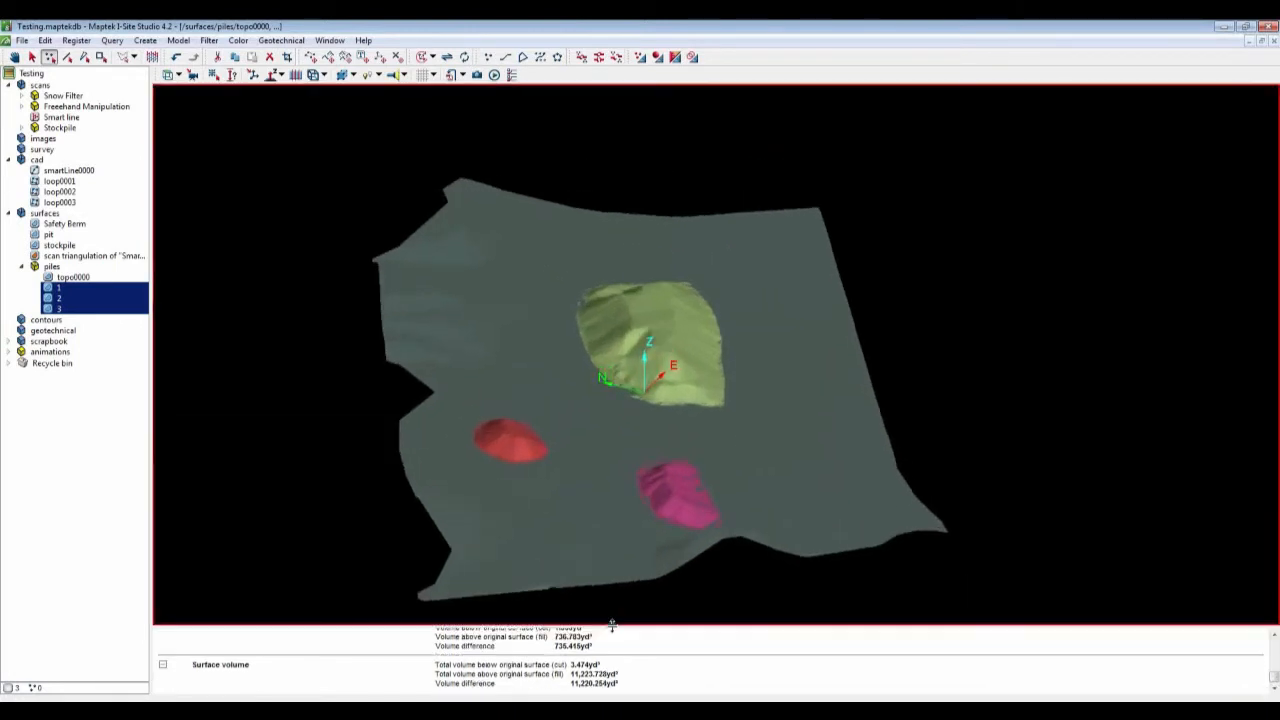
click(107, 464)
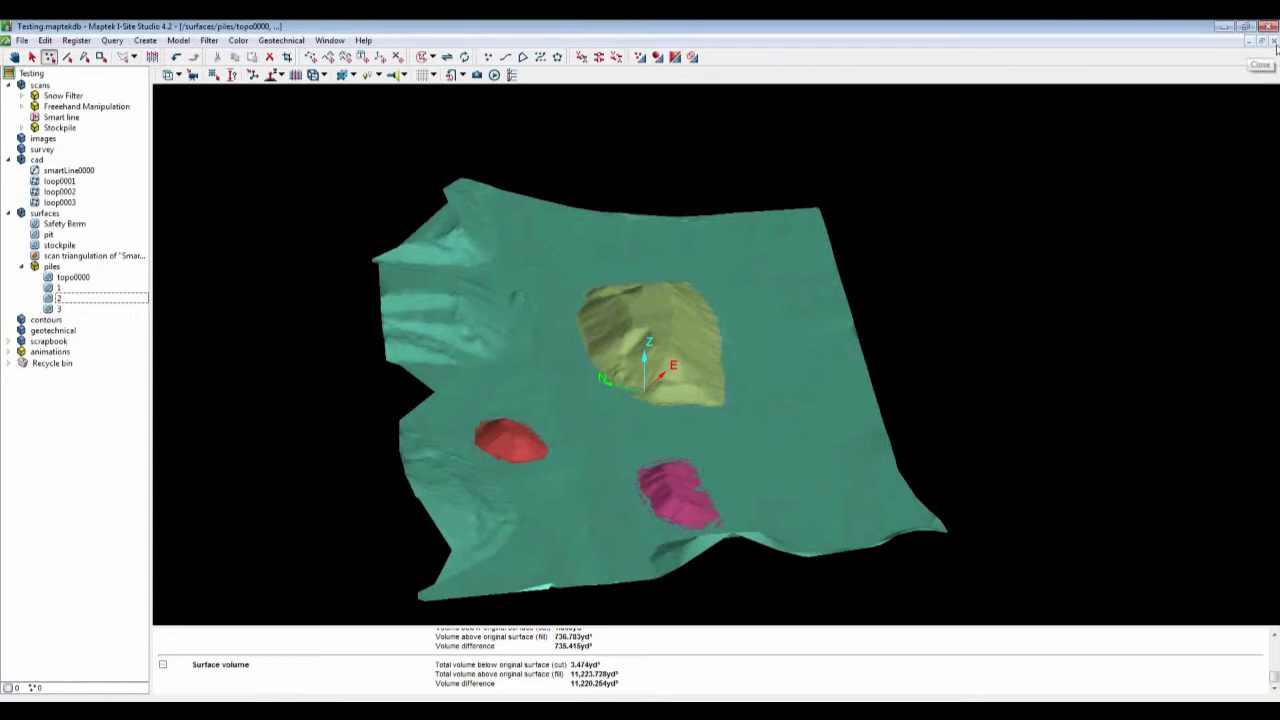
Step: Close the pile view and open the pit surface in a new view
click(1274, 42)
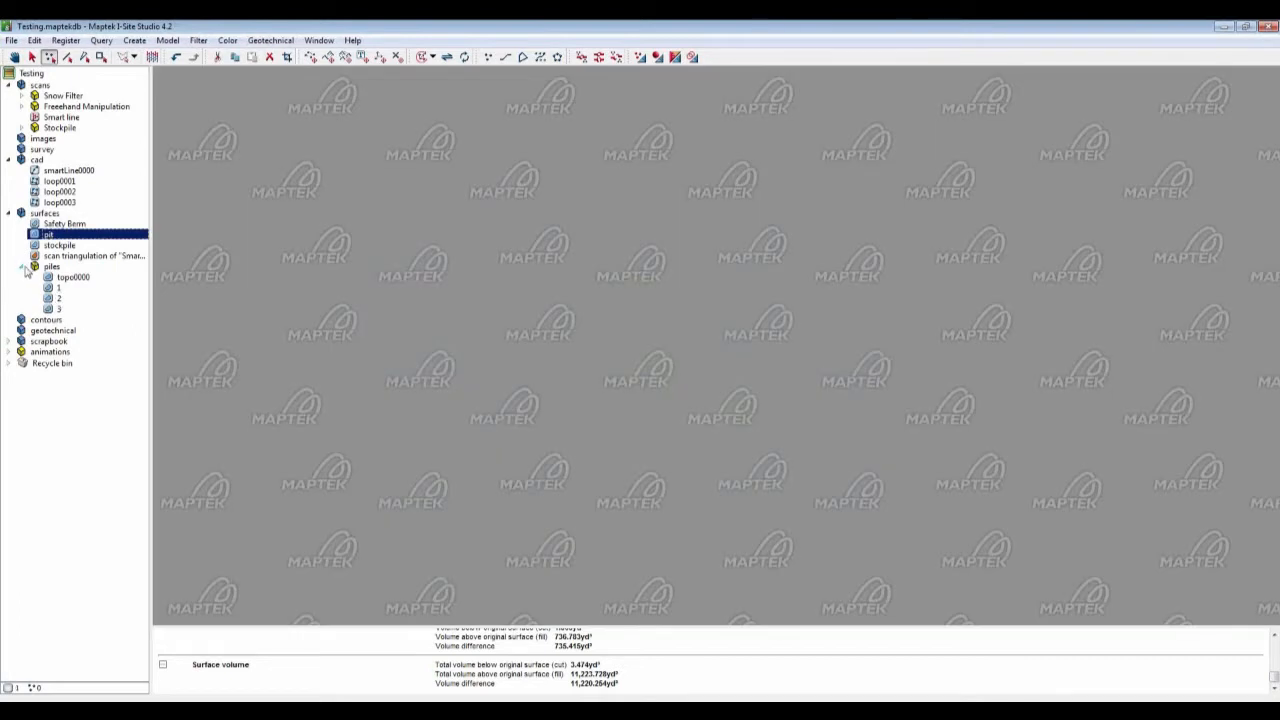
click(22, 266)
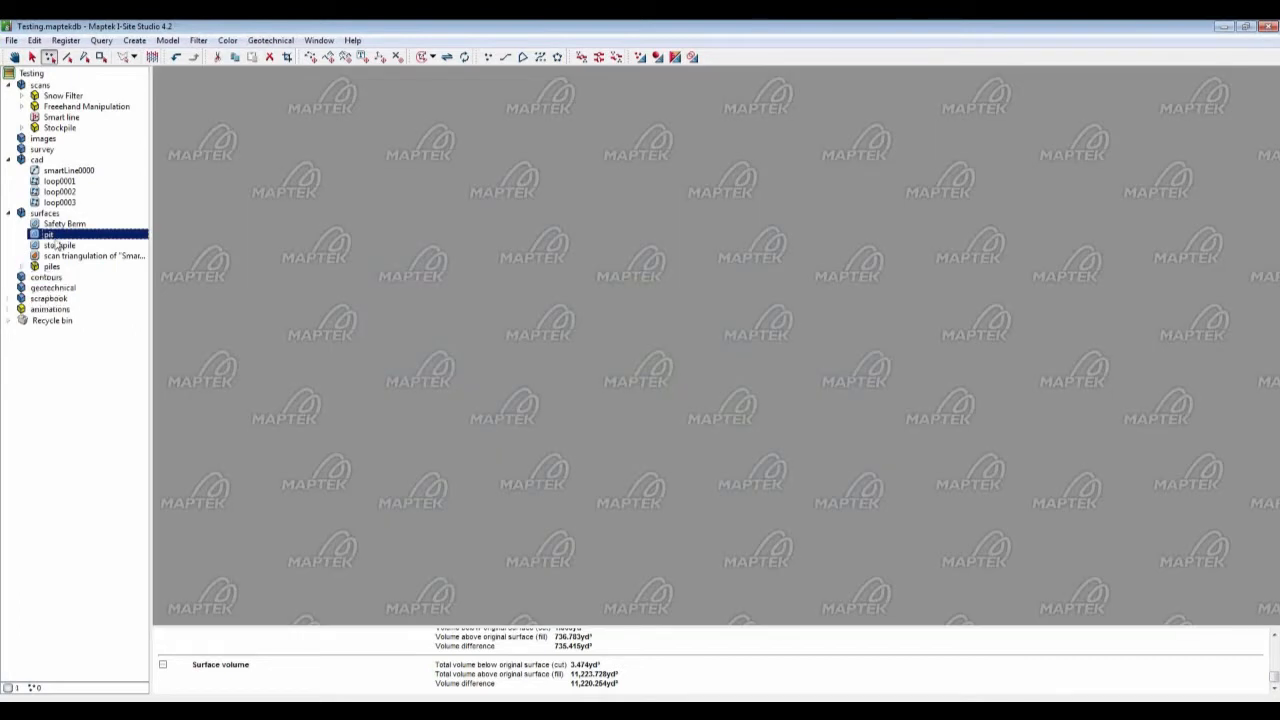
drag(53, 240, 400, 277)
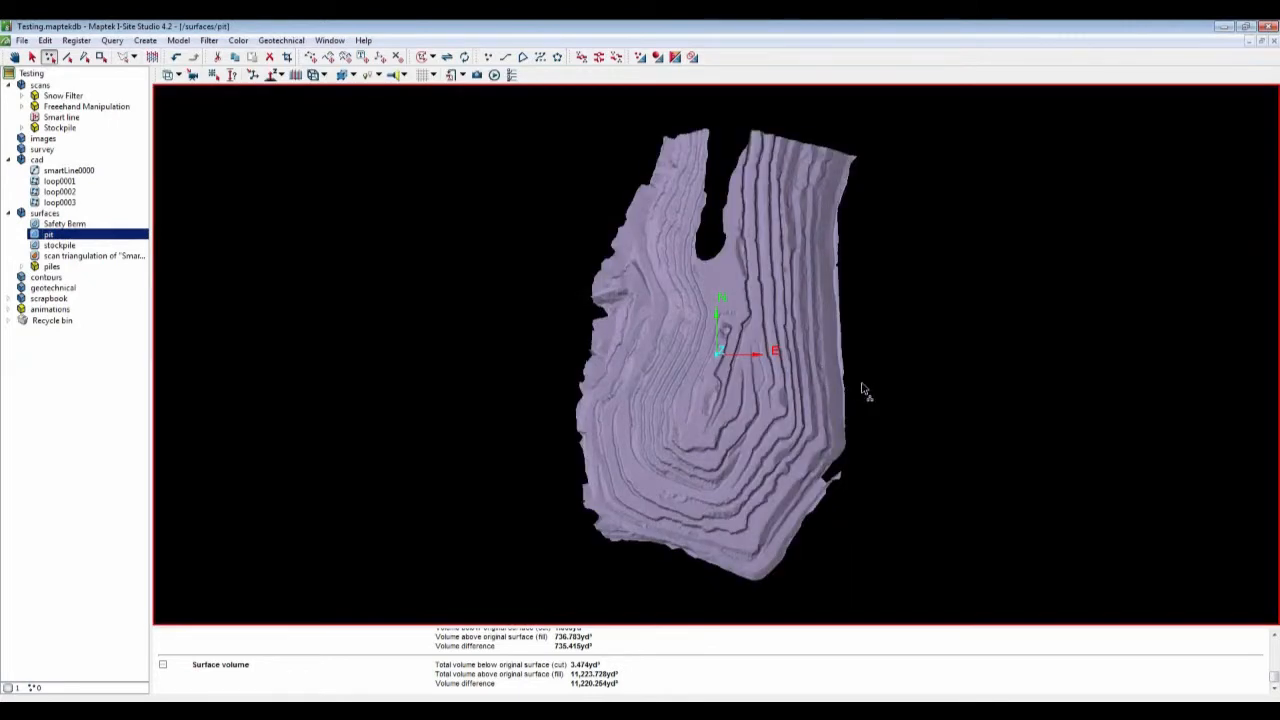
drag(869, 391, 670, 345)
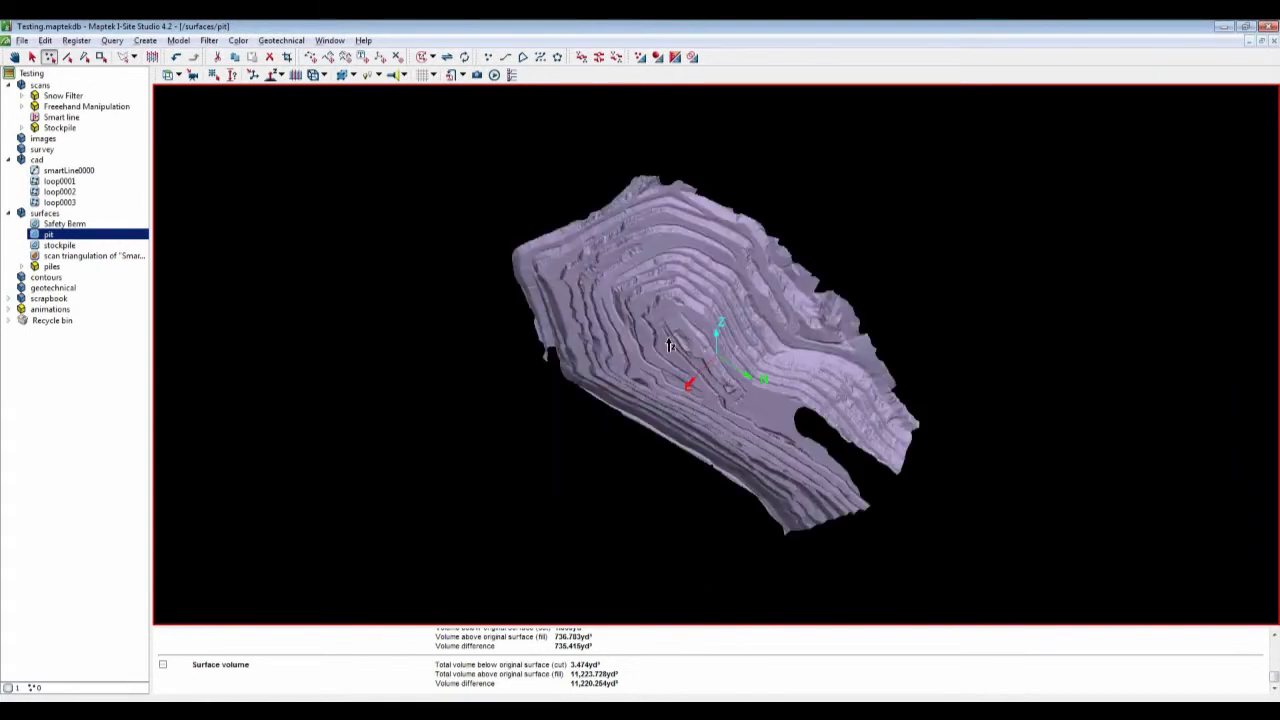
scroll(670, 345, up, 5)
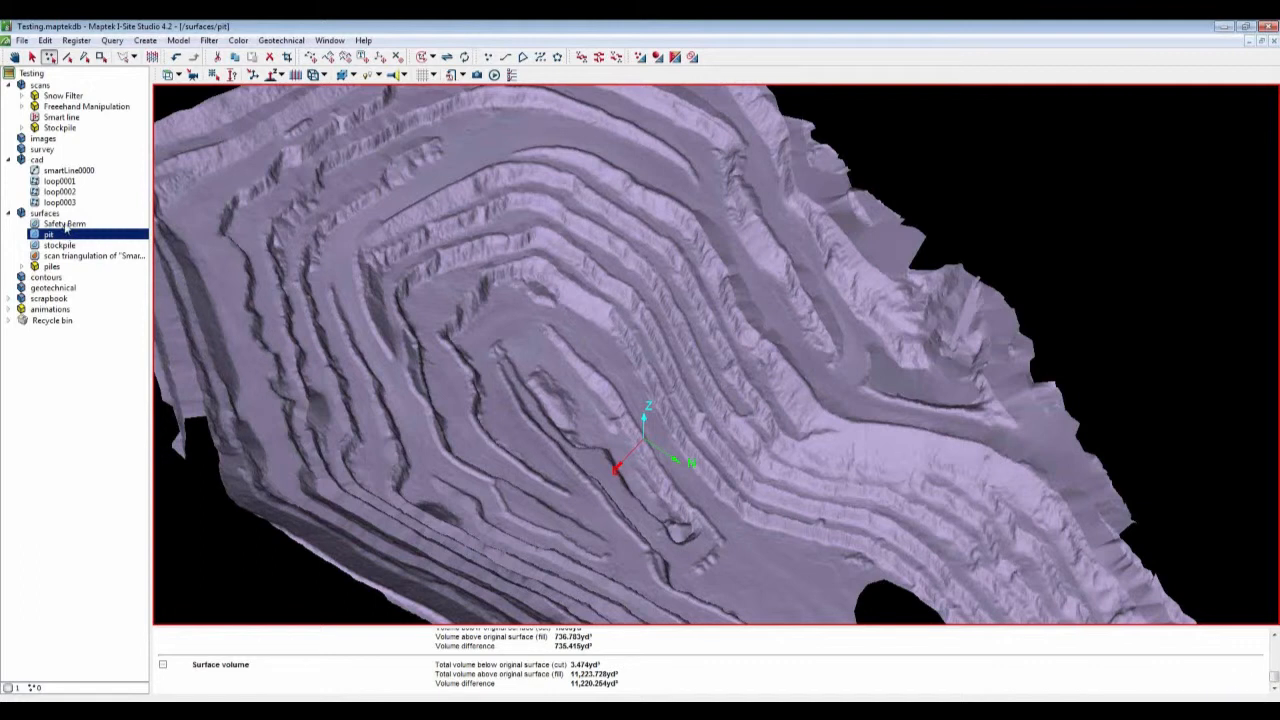
Step: Add the Safety Berm line to the pit view and inspect it along the bench
drag(64, 224, 440, 305)
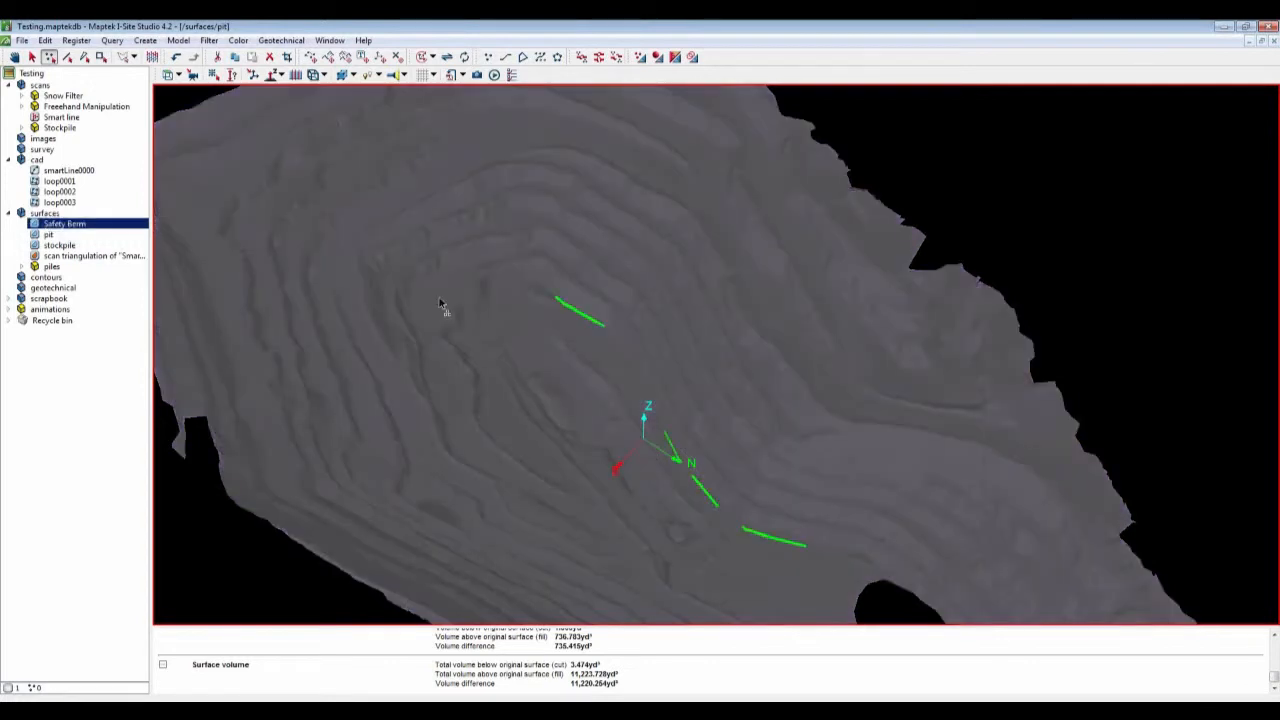
click(97, 470)
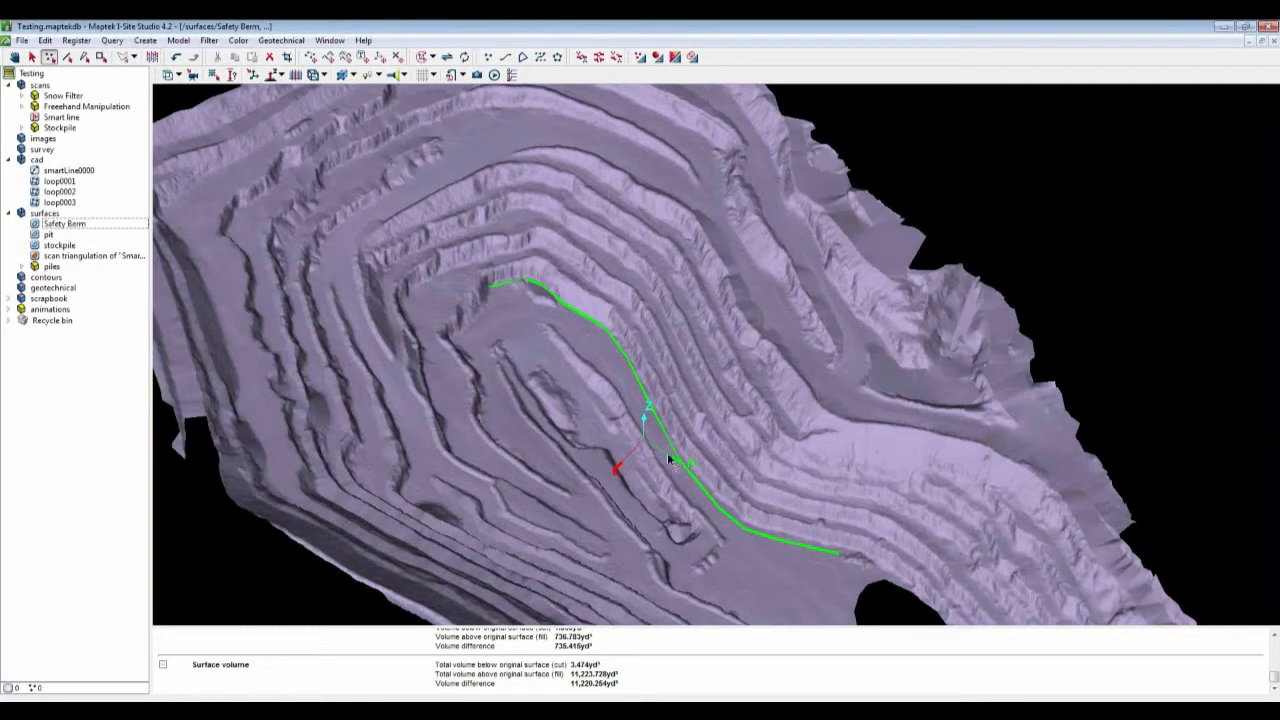
right_drag(684, 495, 620, 400)
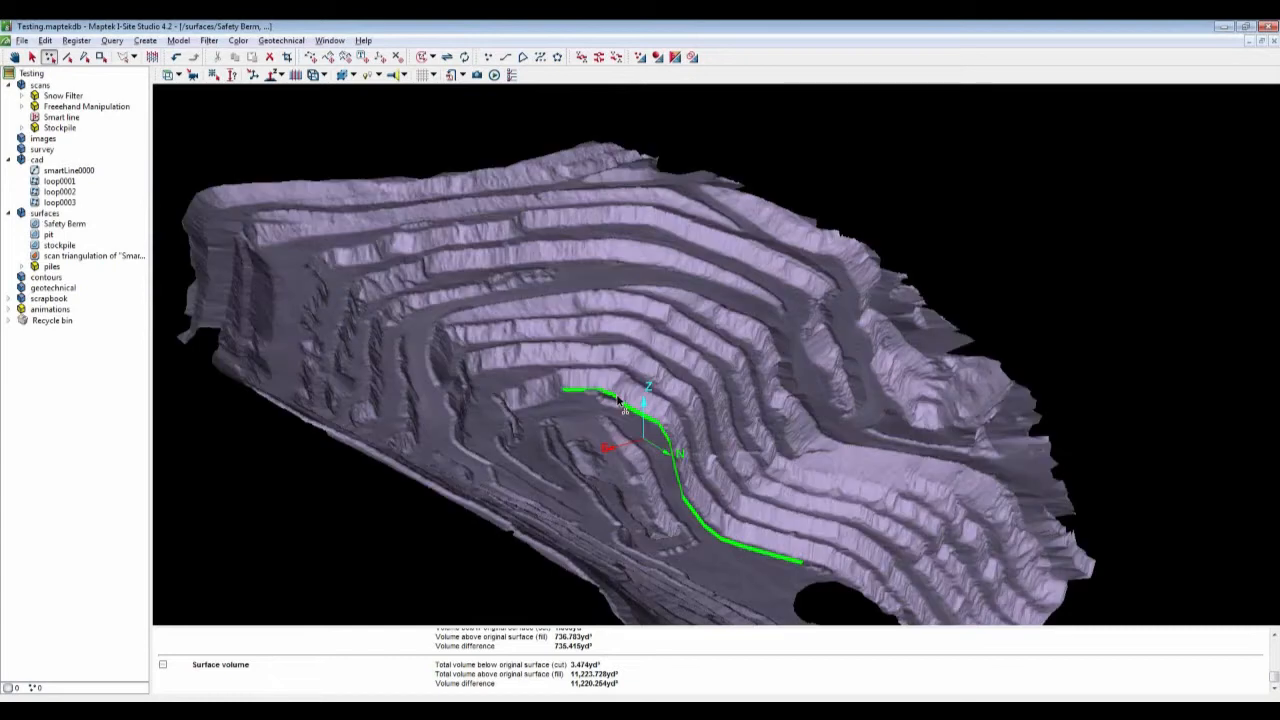
scroll(663, 421, up, 4)
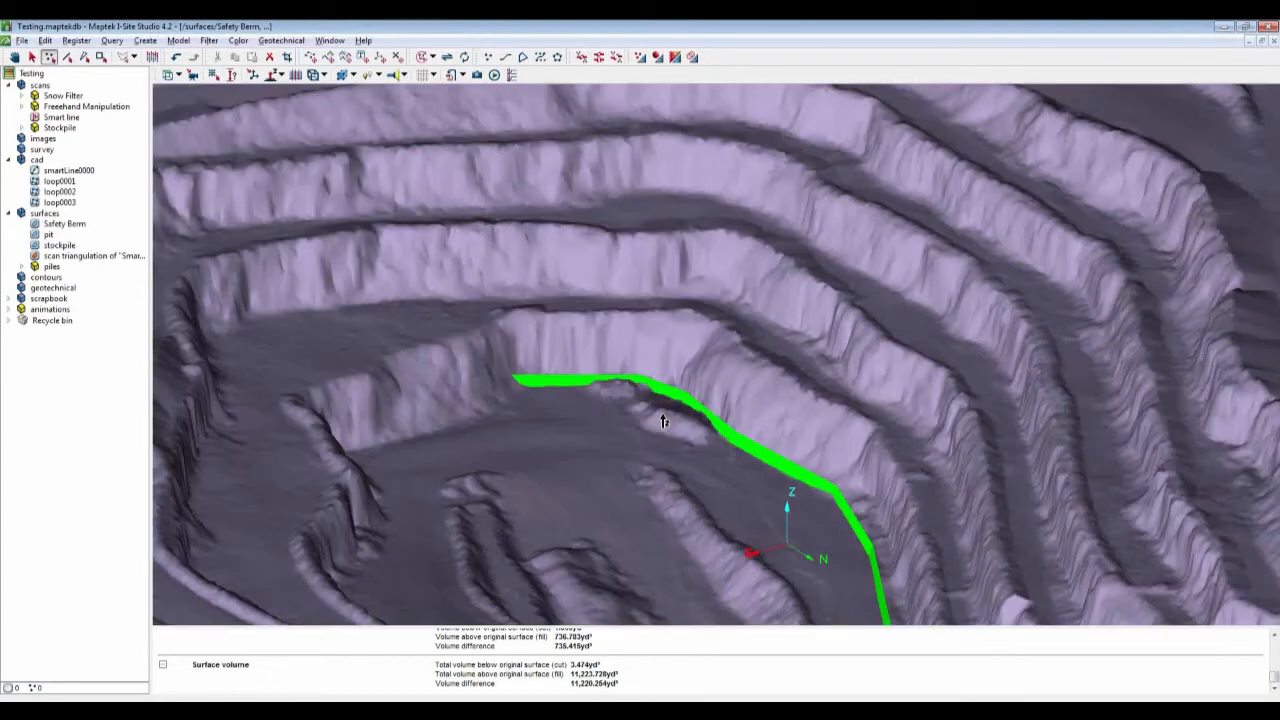
right_drag(663, 421, 799, 452)
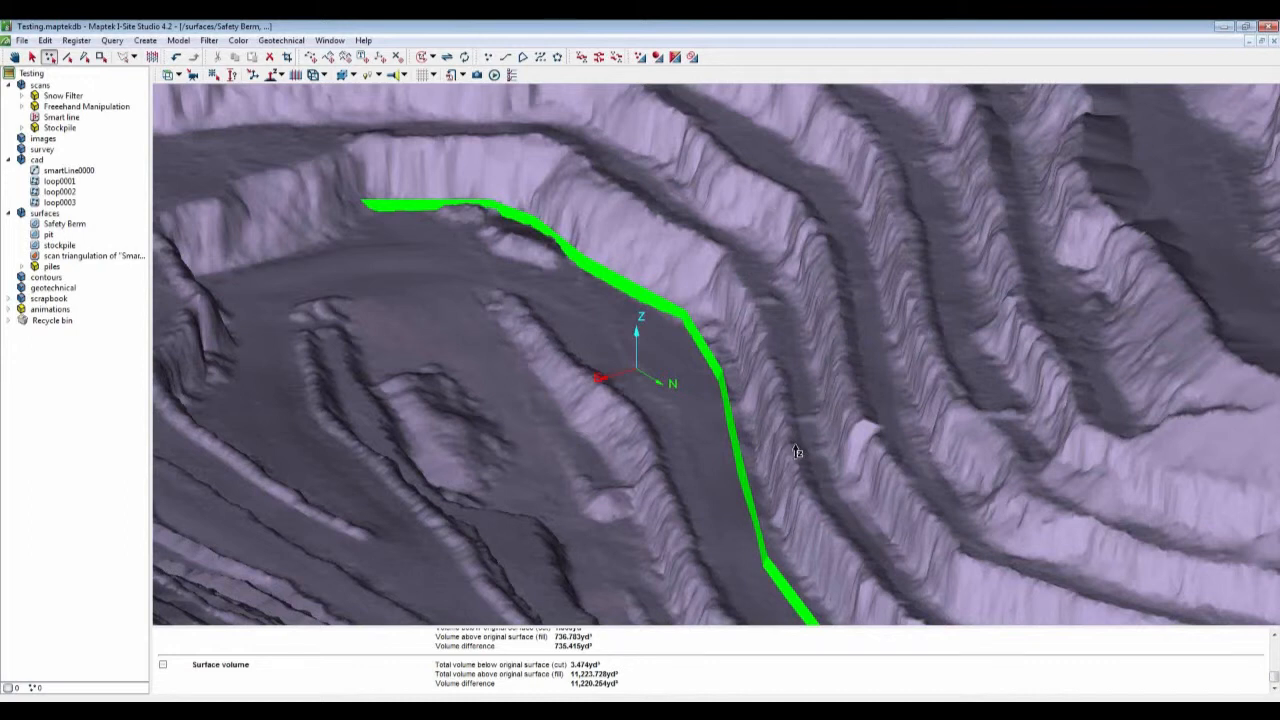
scroll(797, 452, down, 2)
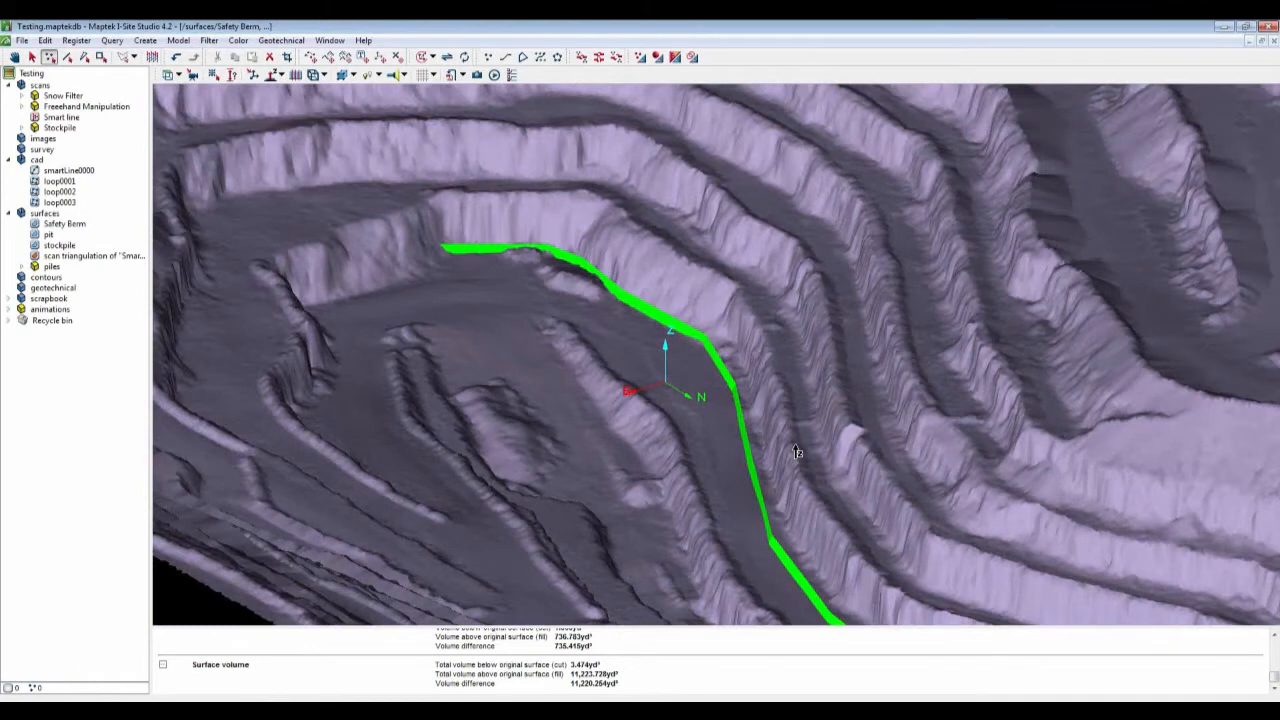
scroll(797, 452, down, 2)
middle_drag(797, 452, 678, 363)
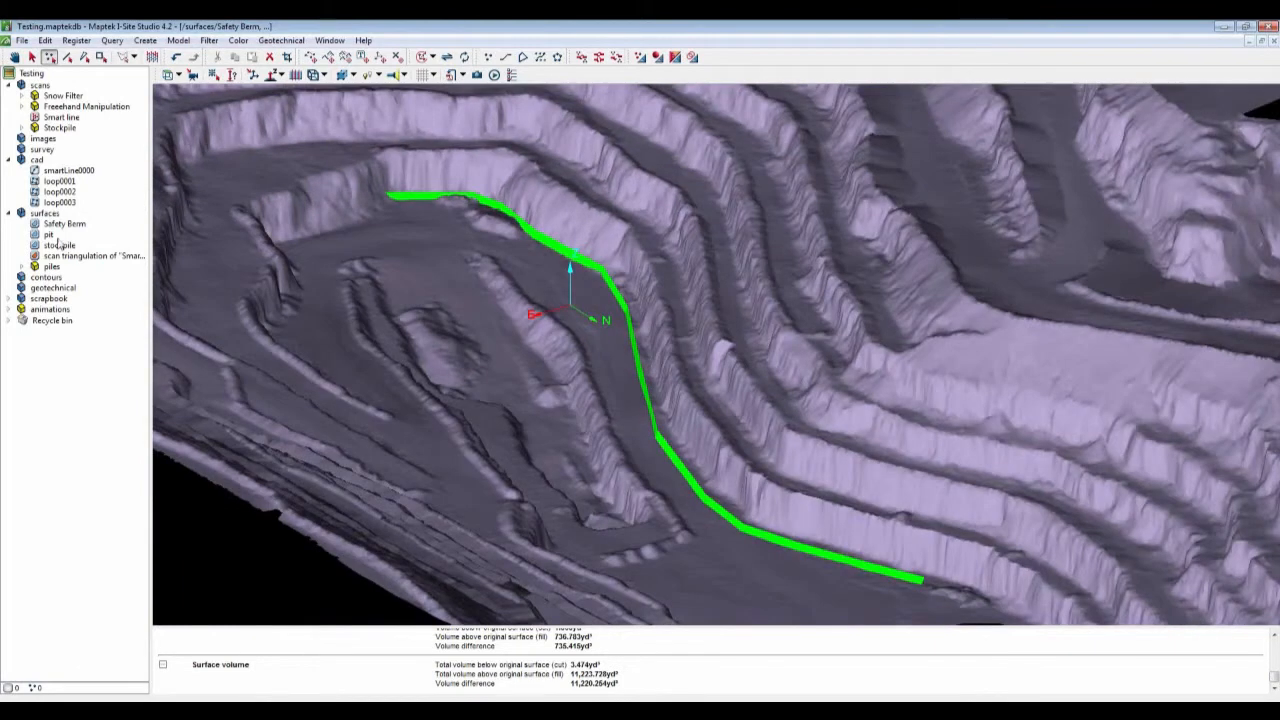
Step: Select both the Safety Berm and pit surfaces and compute their surface intersection lines
key(ctrl+a)
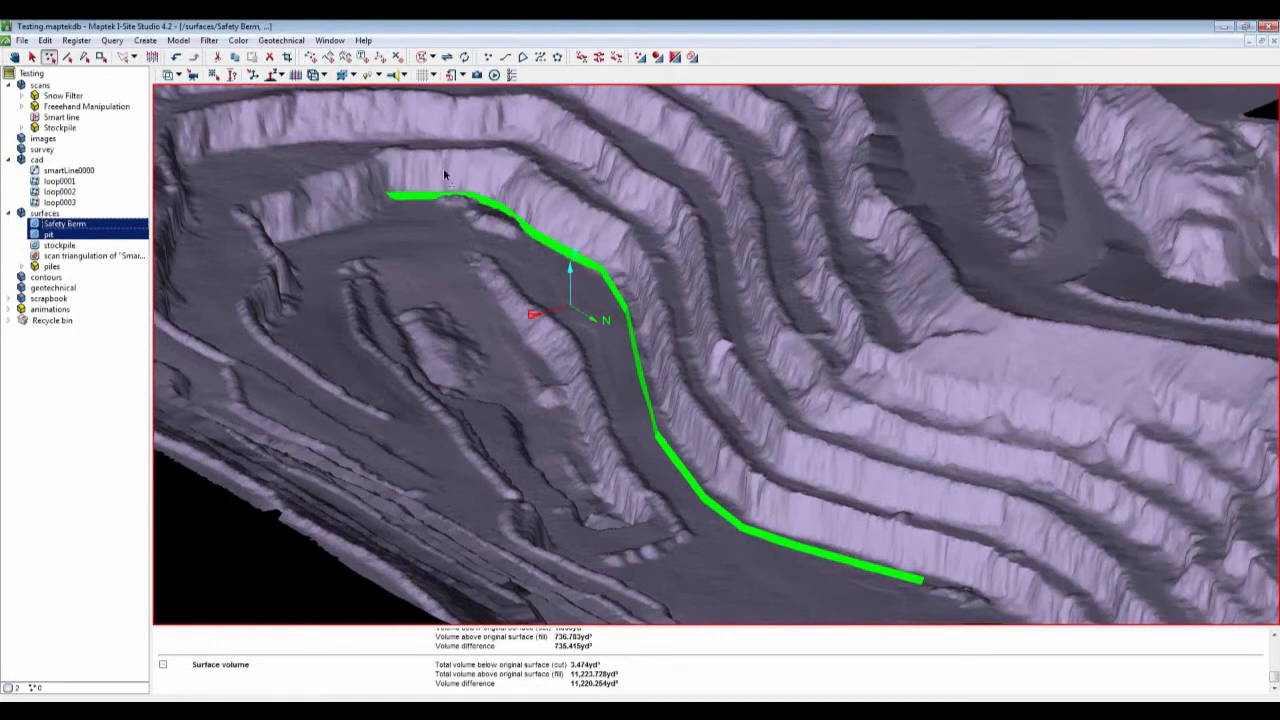
click(112, 42)
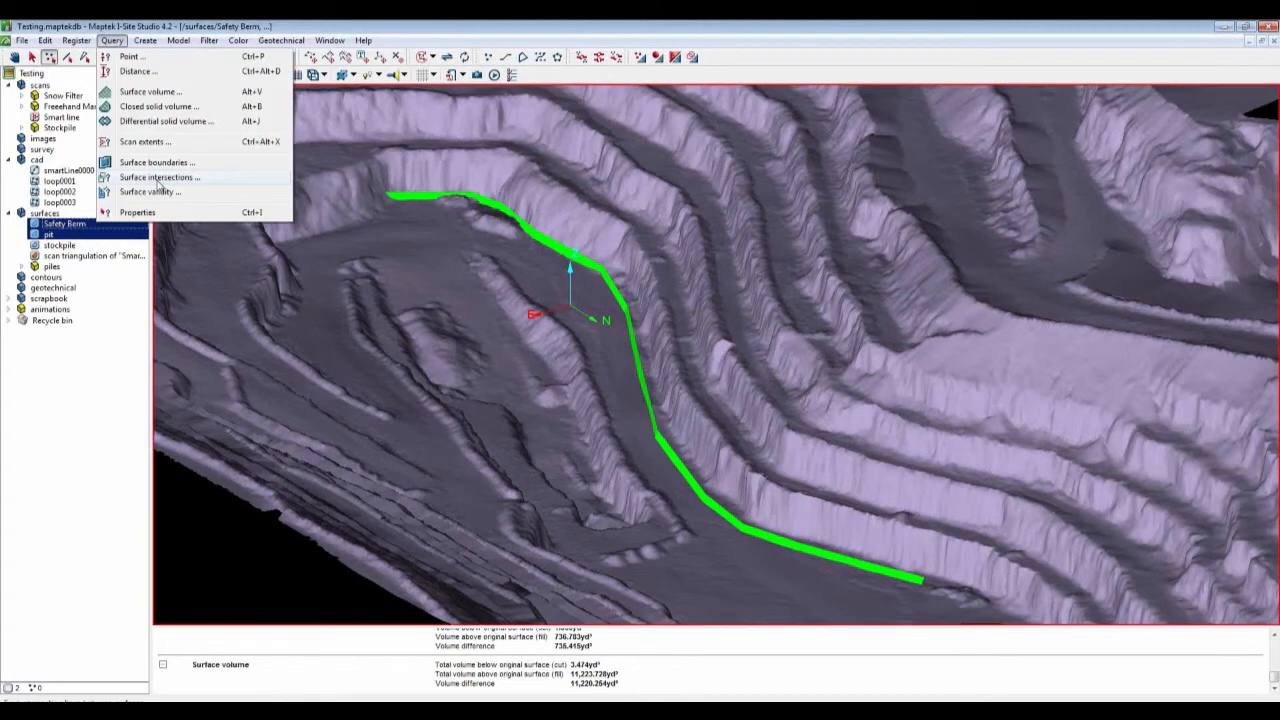
click(158, 178)
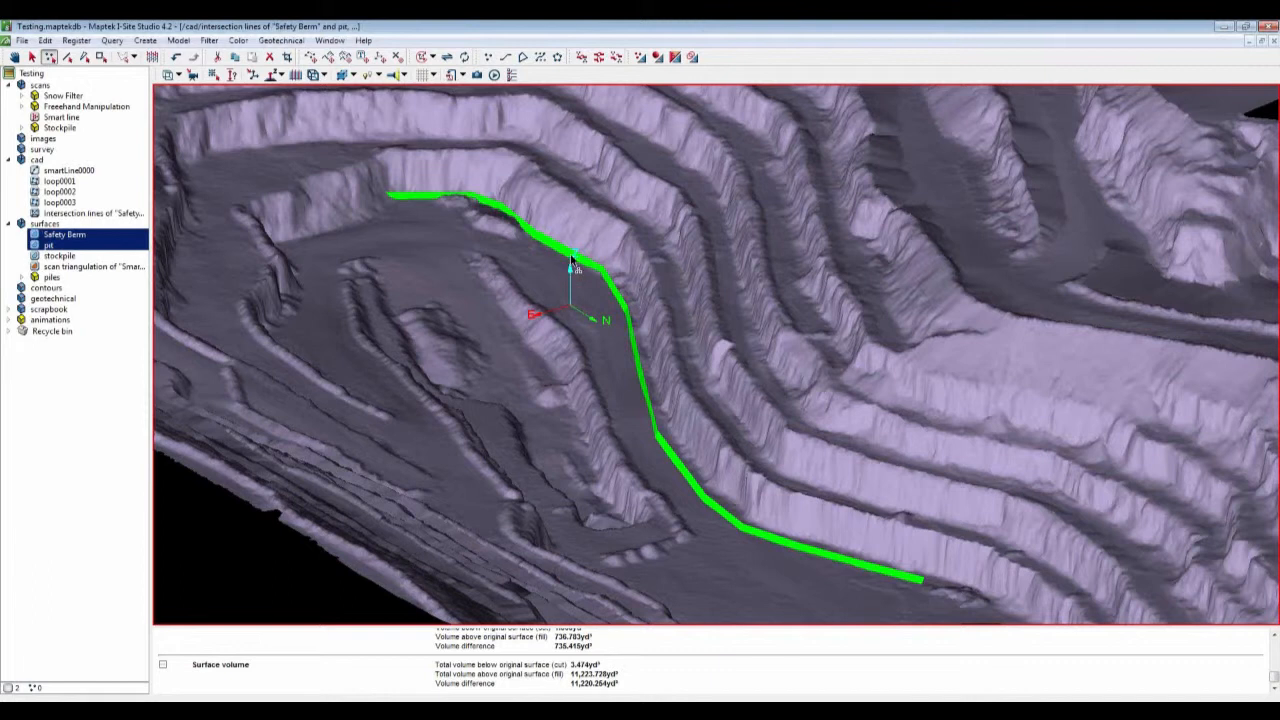
Step: Hide the Safety Berm surface to inspect the intersection line along the bench
right_click(570, 258)
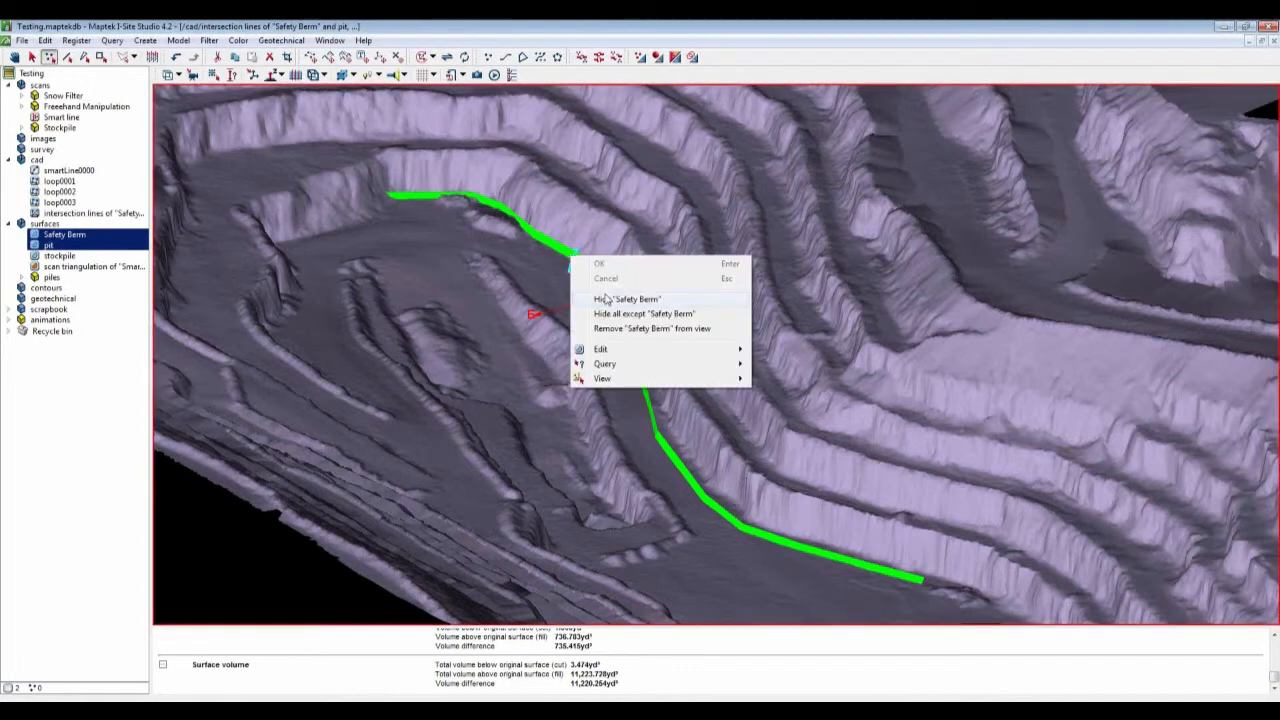
click(203, 362)
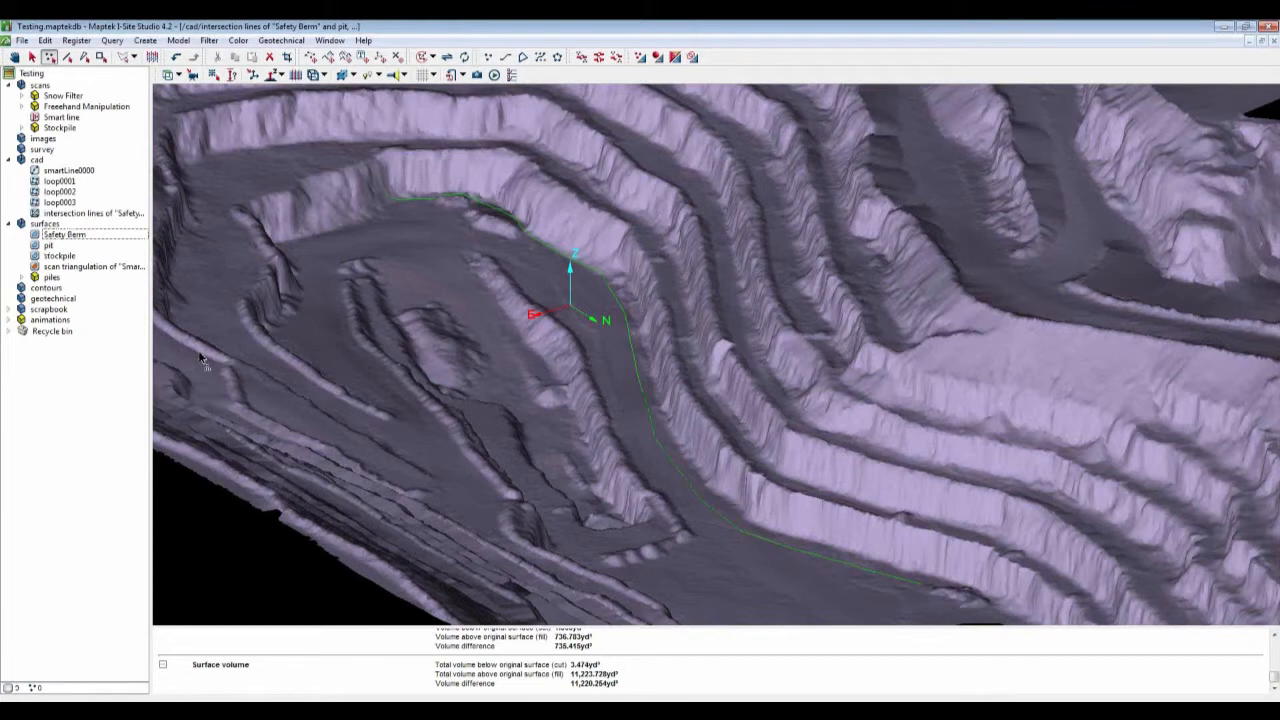
scroll(638, 405, up, 2)
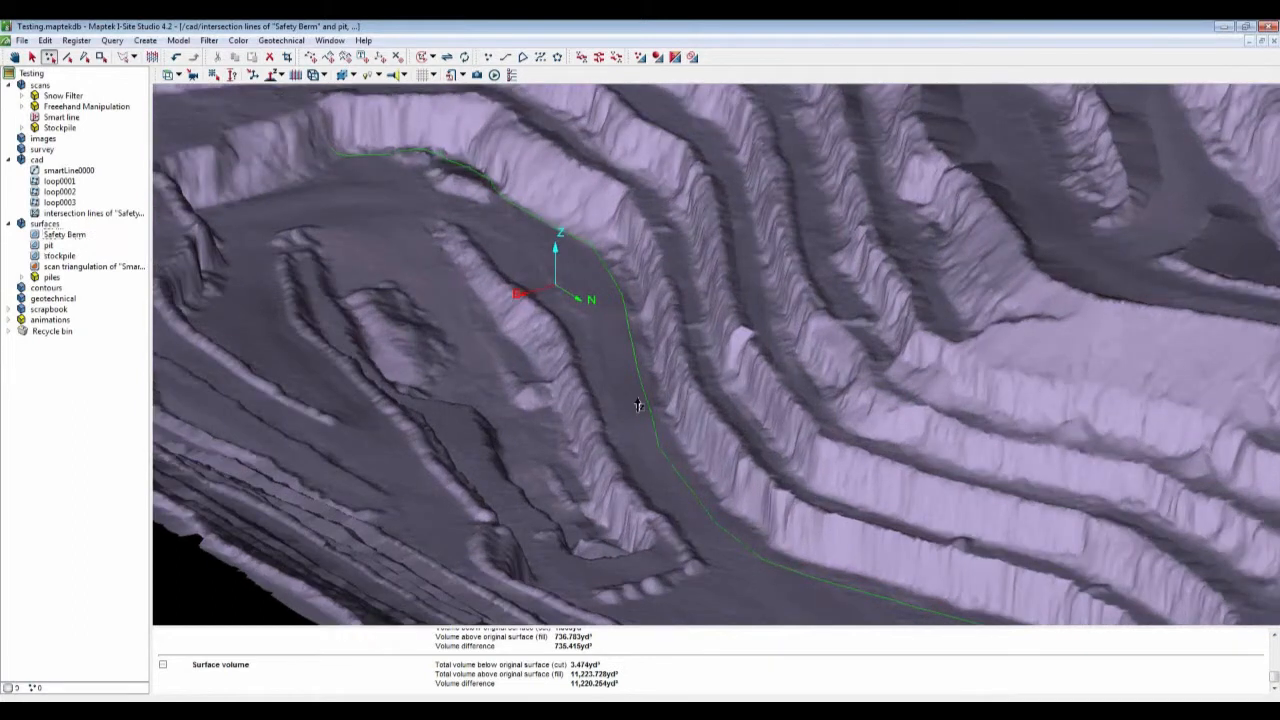
scroll(638, 405, up, 2)
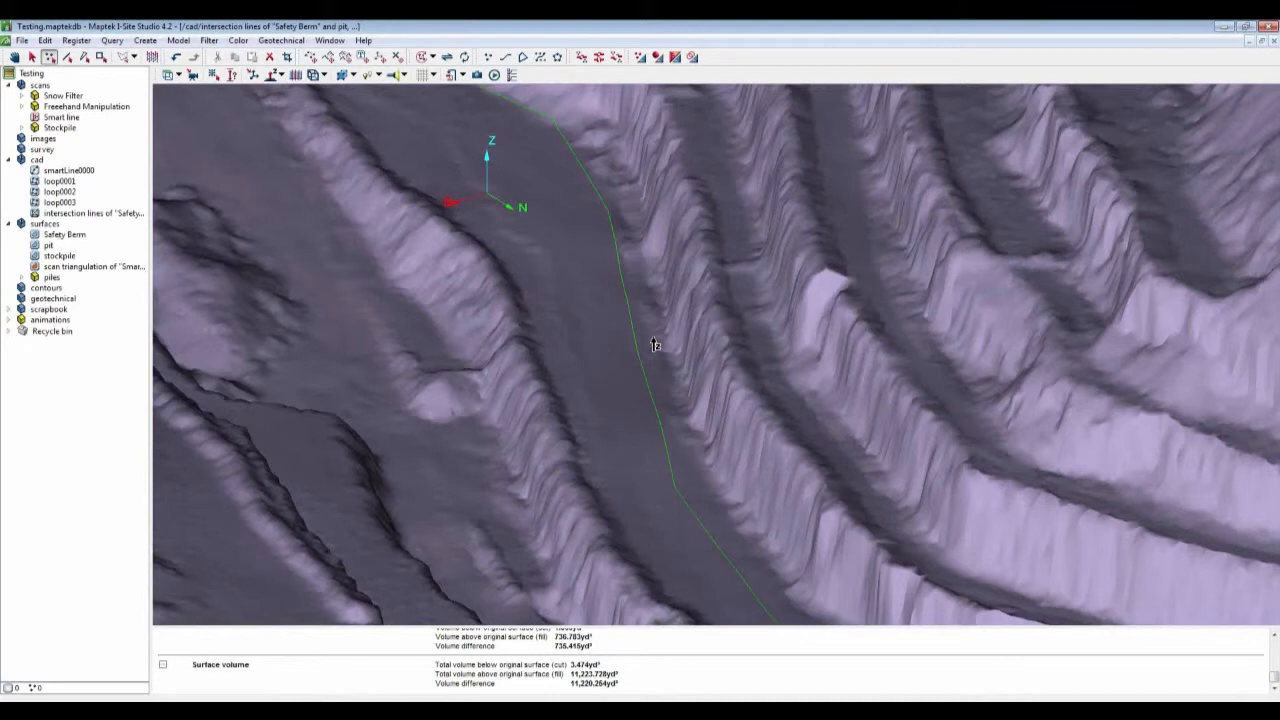
scroll(655, 345, down, 2)
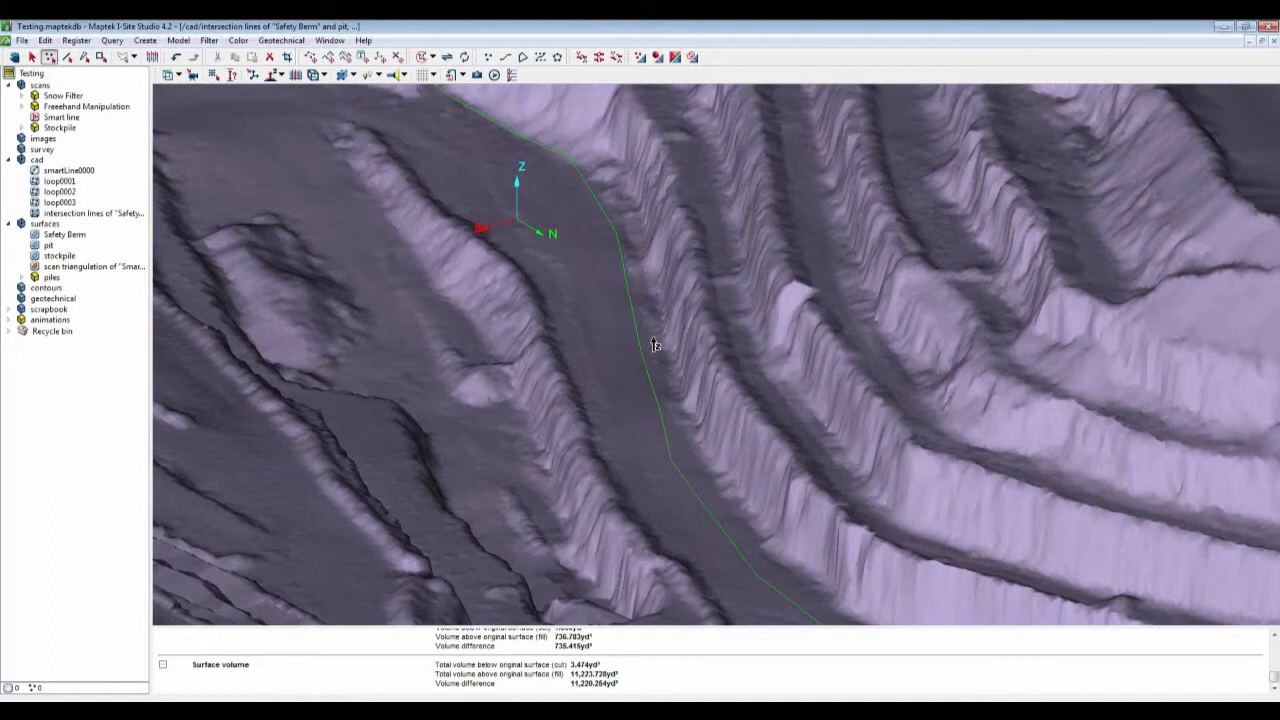
Step: Review the export file formats available for the intersection lines, then close the Export dialog without exporting
click(22, 40)
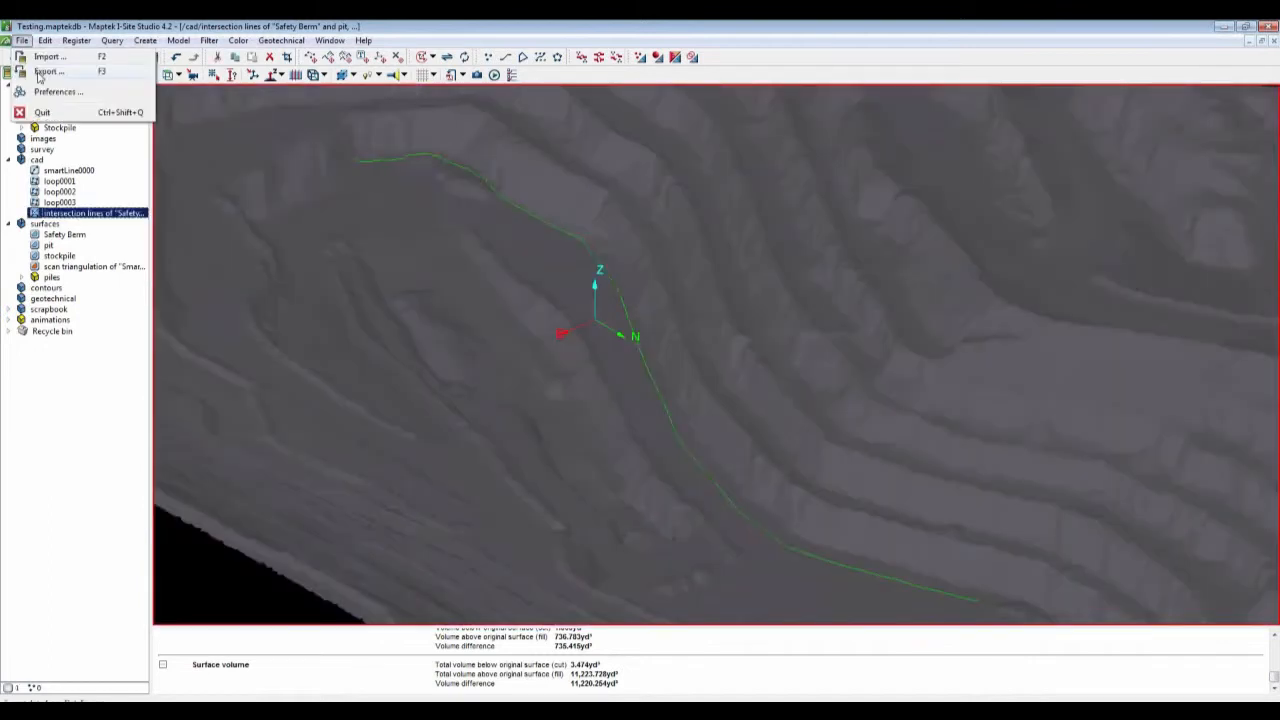
click(48, 72)
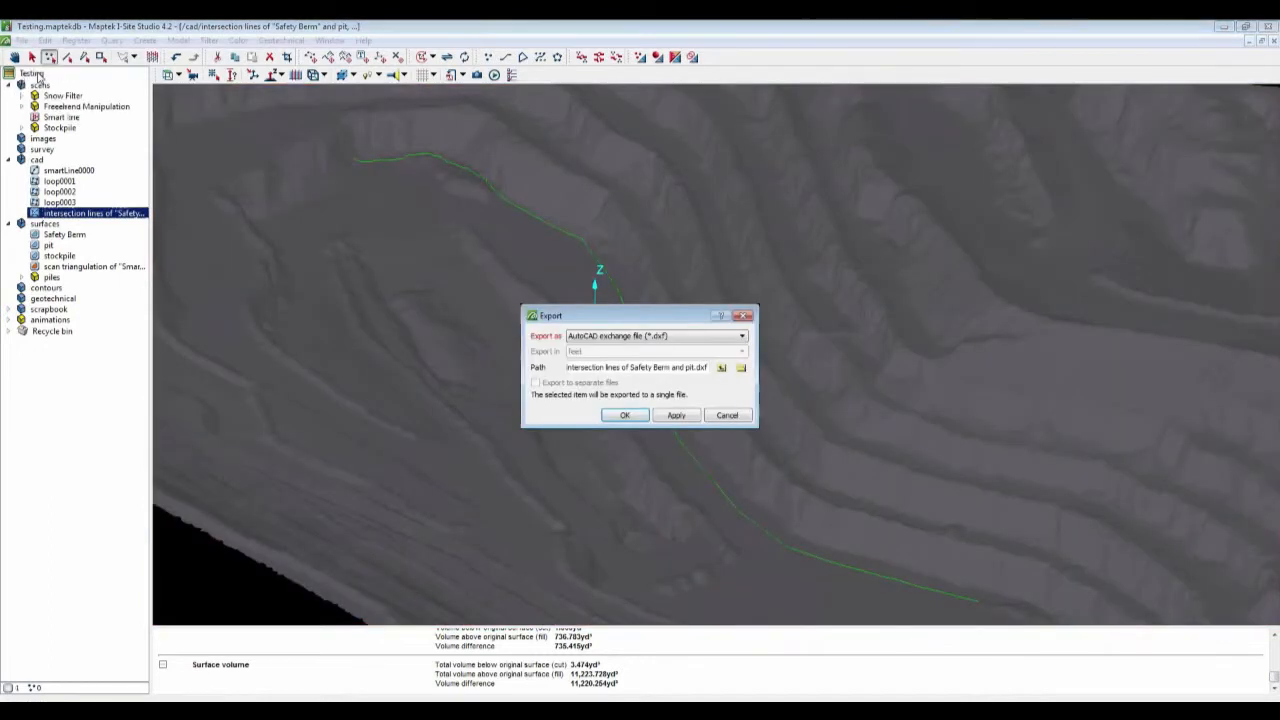
click(680, 343)
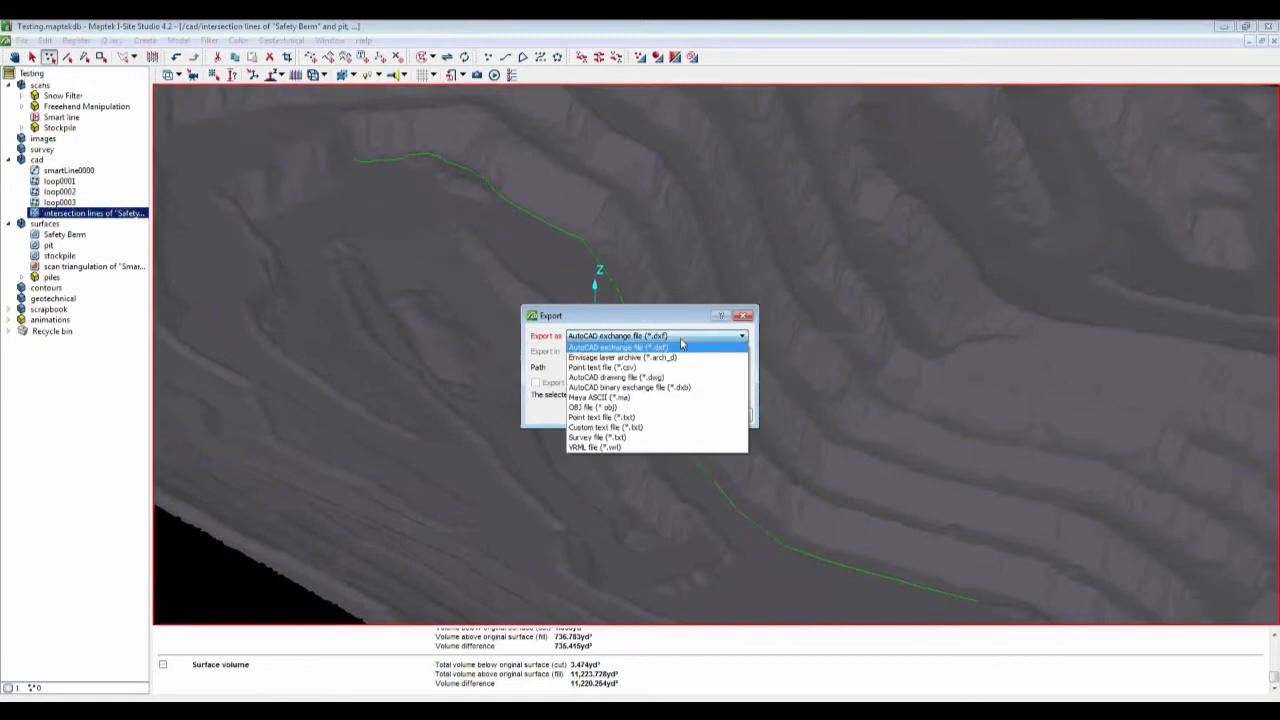
click(748, 318)
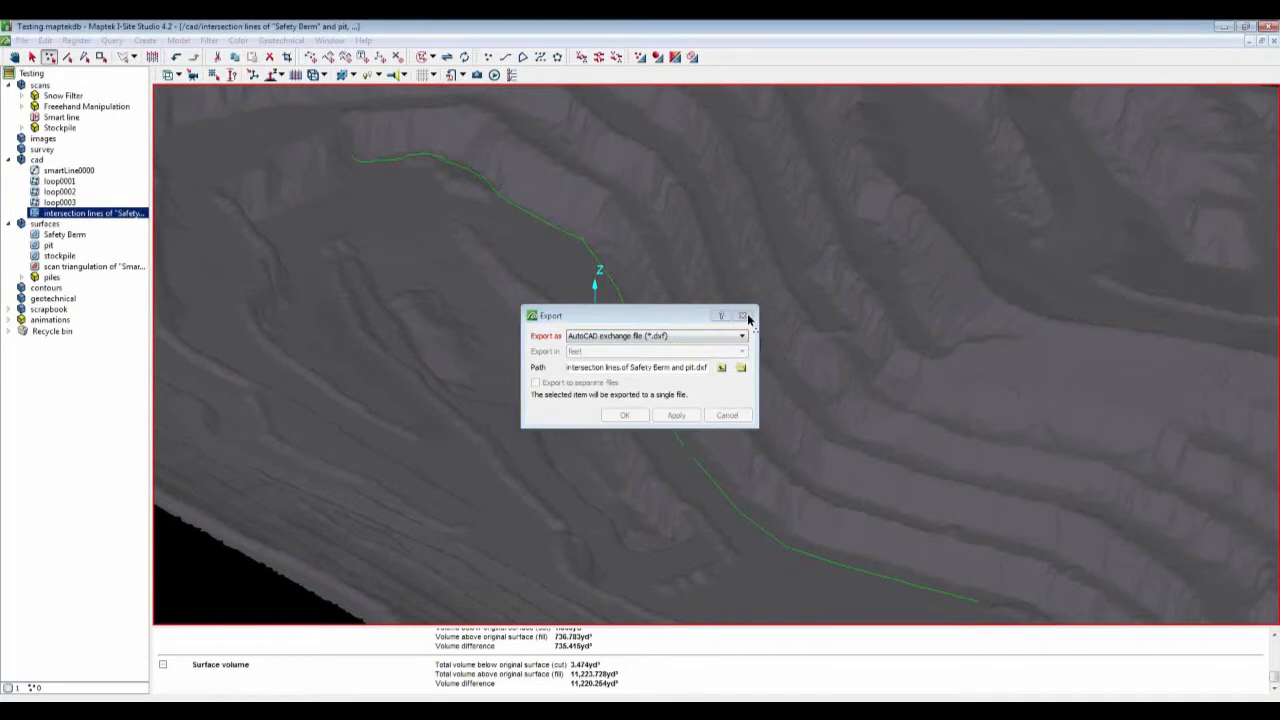
click(745, 317)
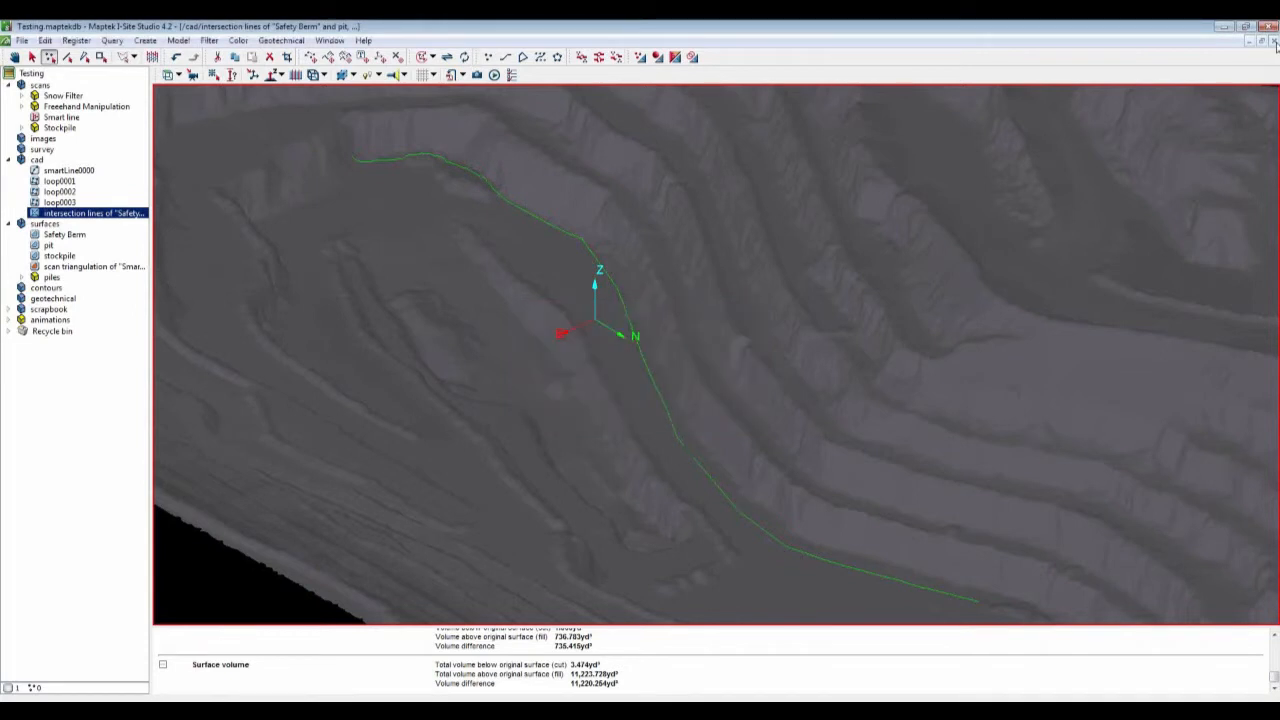
Step: Close the pit view and open the piles surface in a new view
click(1274, 41)
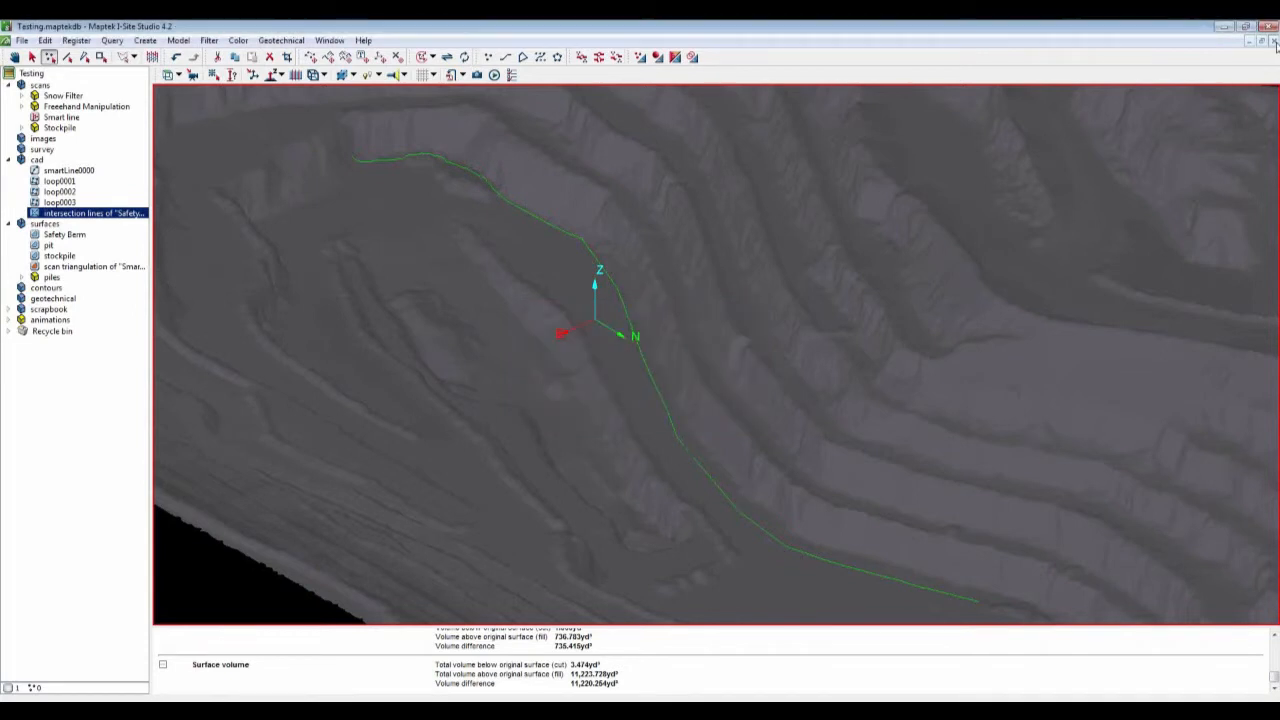
click(1274, 41)
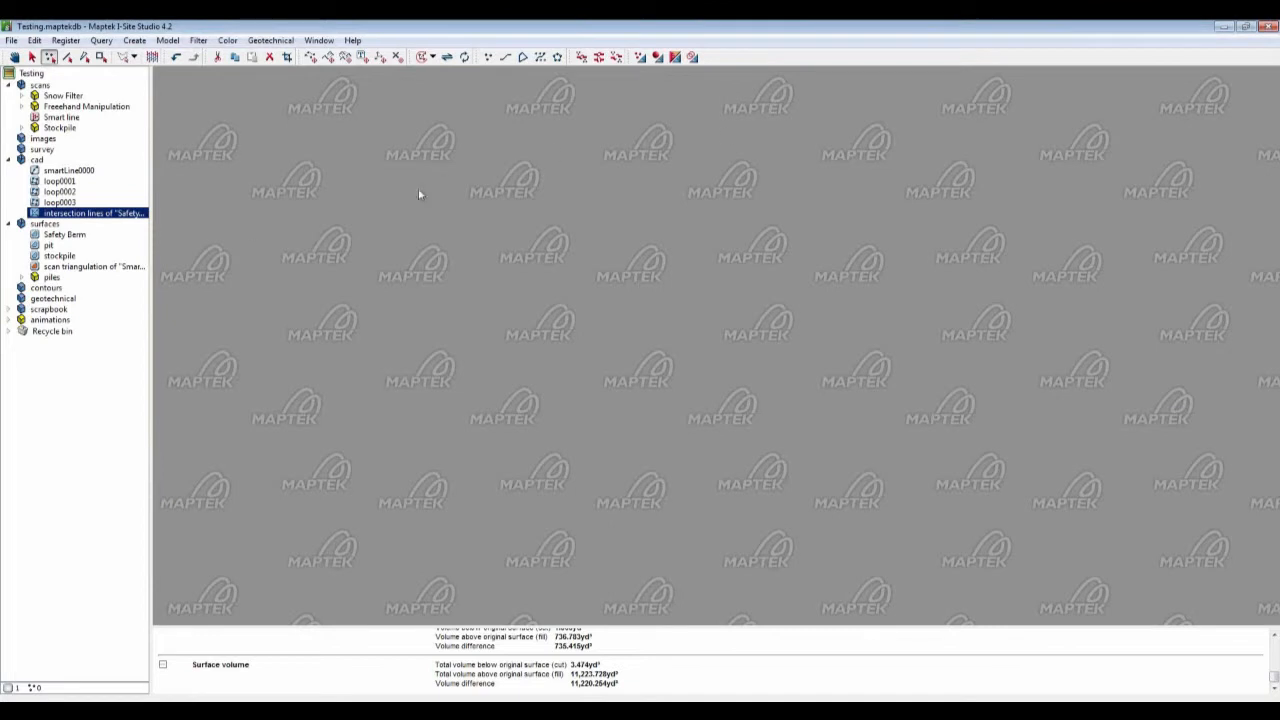
drag(60, 280, 440, 302)
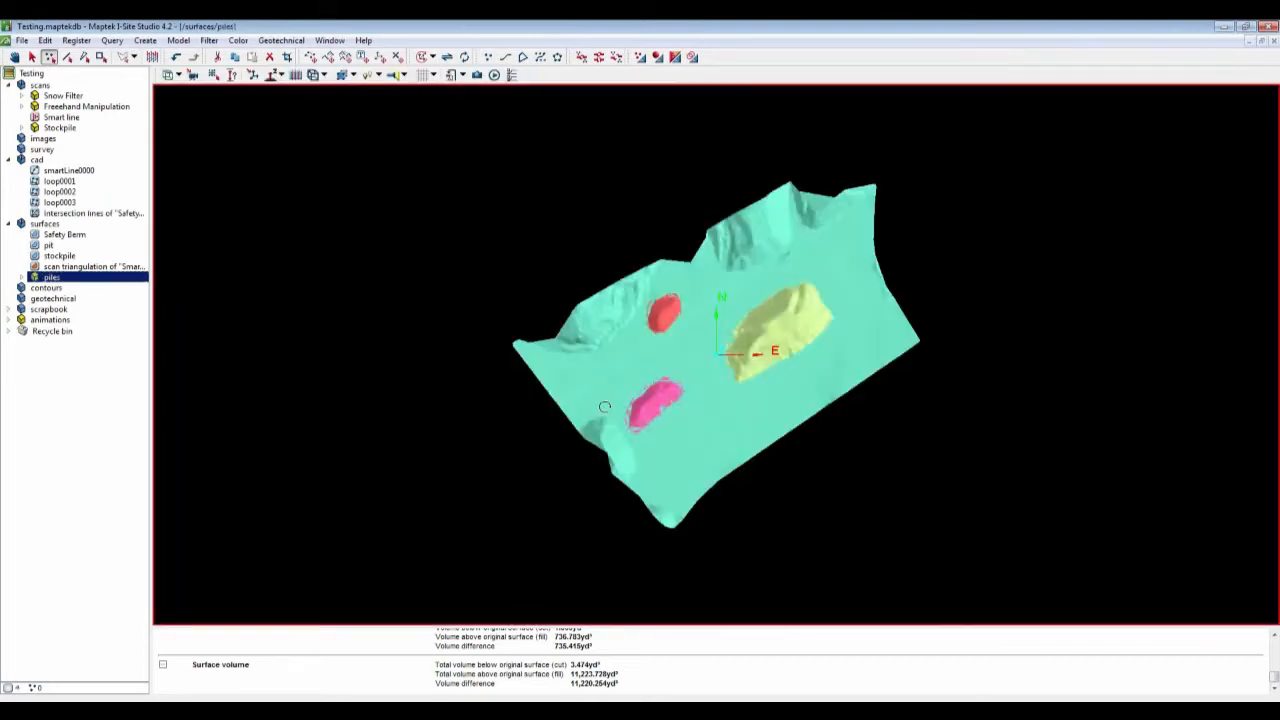
right_drag(605, 407, 624, 372)
scroll(625, 373, up, 2)
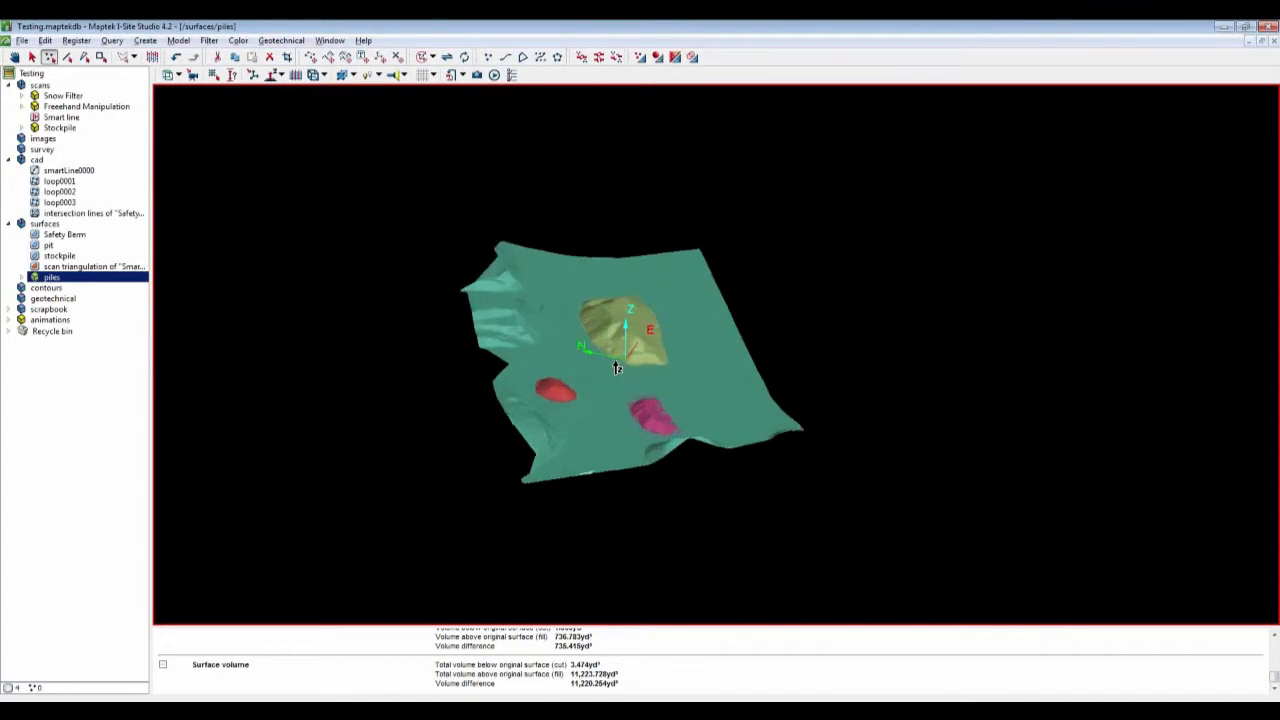
scroll(617, 368, up, 3)
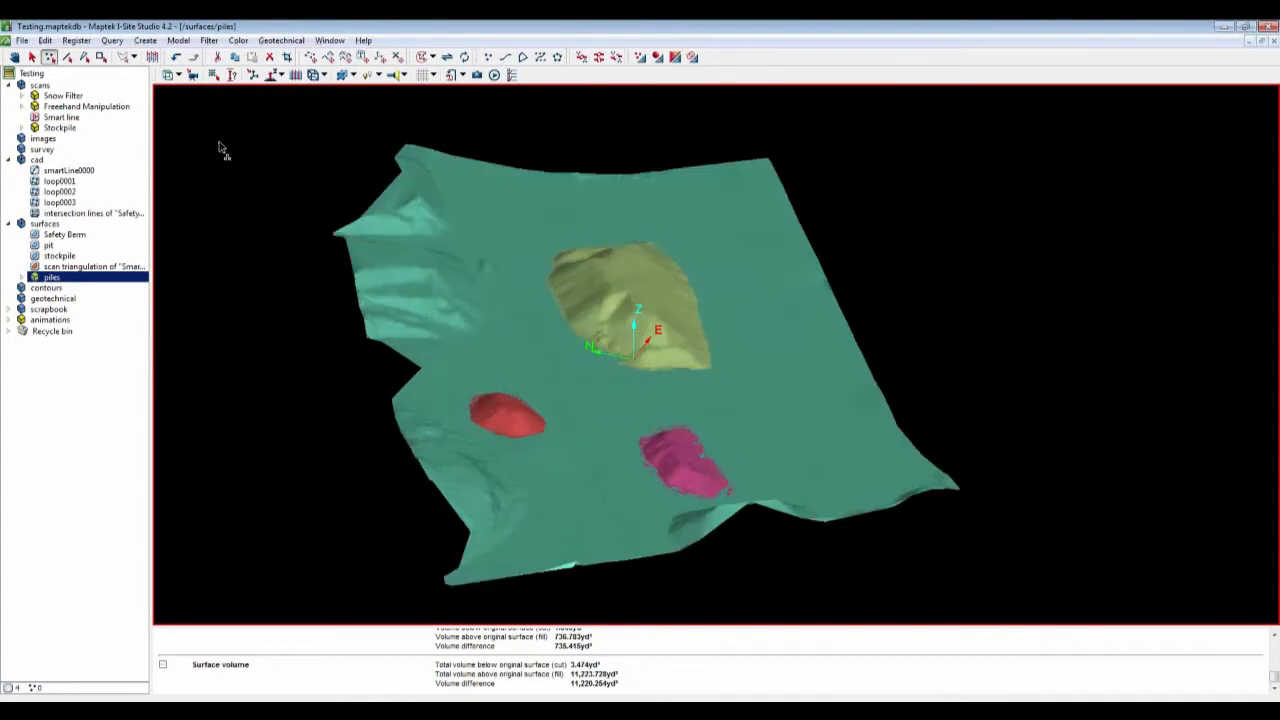
Step: Create a three-sided vertical sign reading "volume" on the yellow pile with text height 15 ft and height about 12.2 ft
click(148, 41)
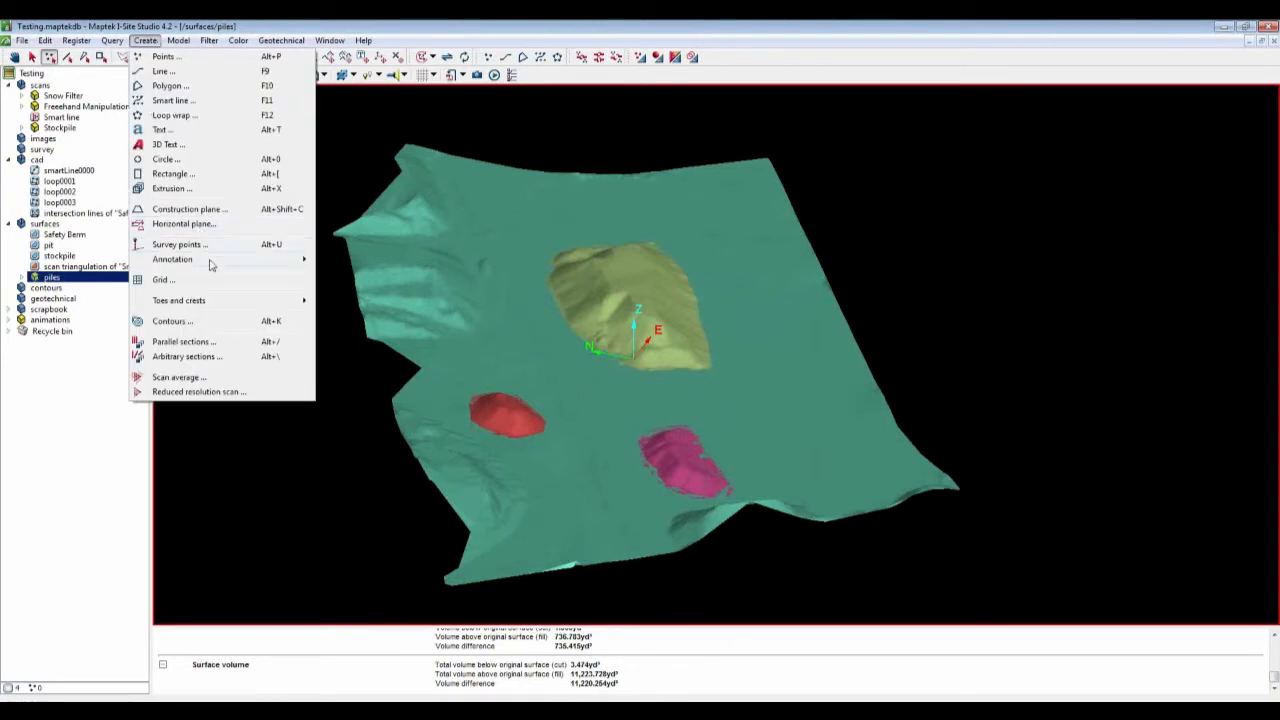
mouse_move(211, 262)
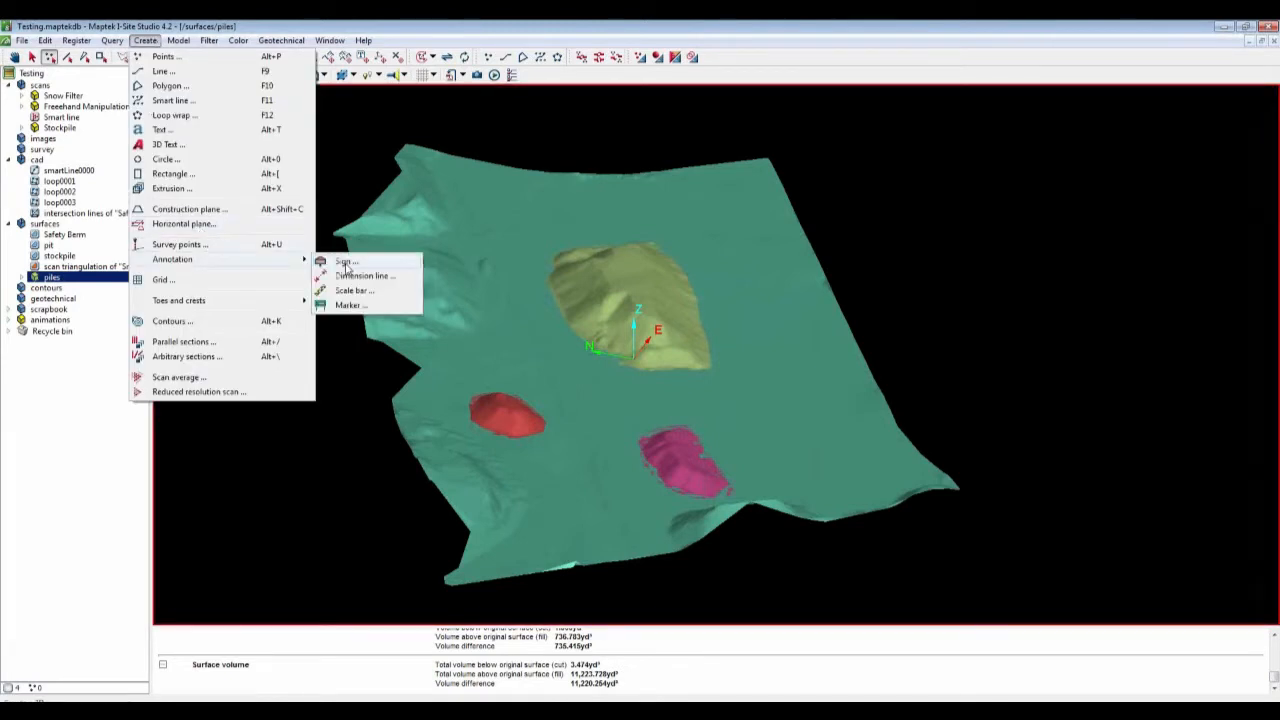
click(345, 265)
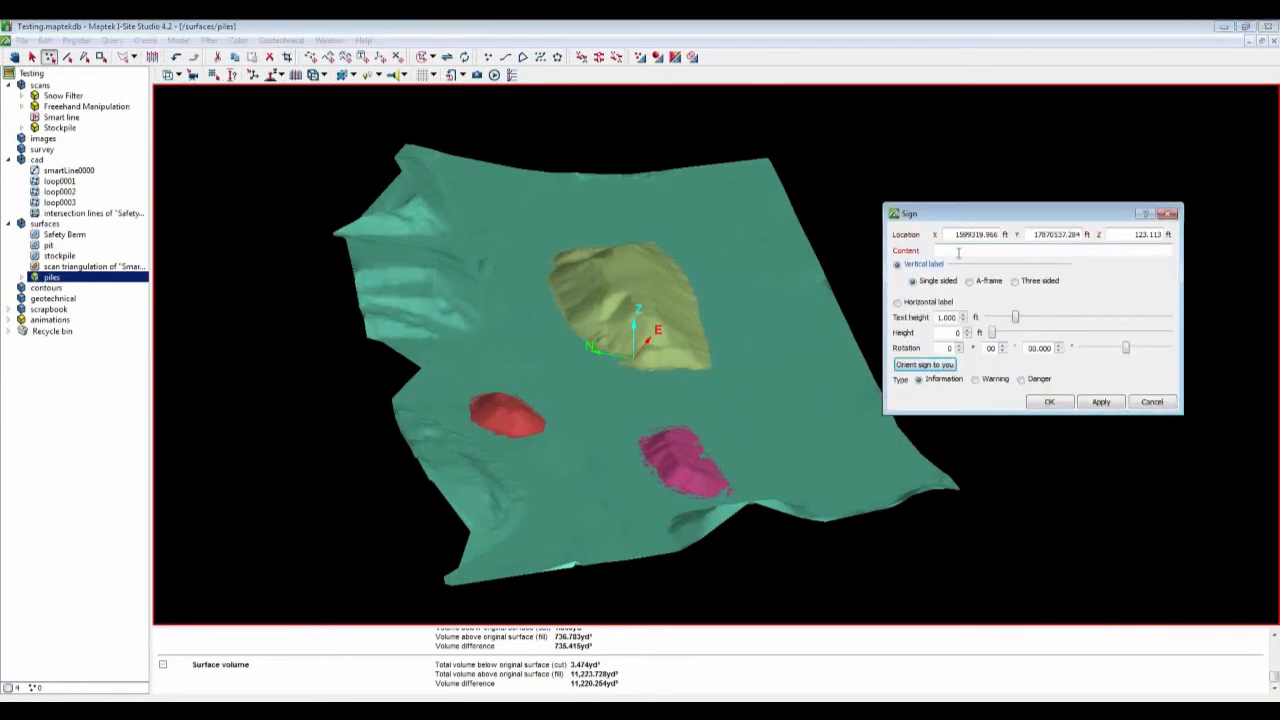
click(958, 252)
text(volume)
click(1015, 281)
drag(1018, 318, 1124, 334)
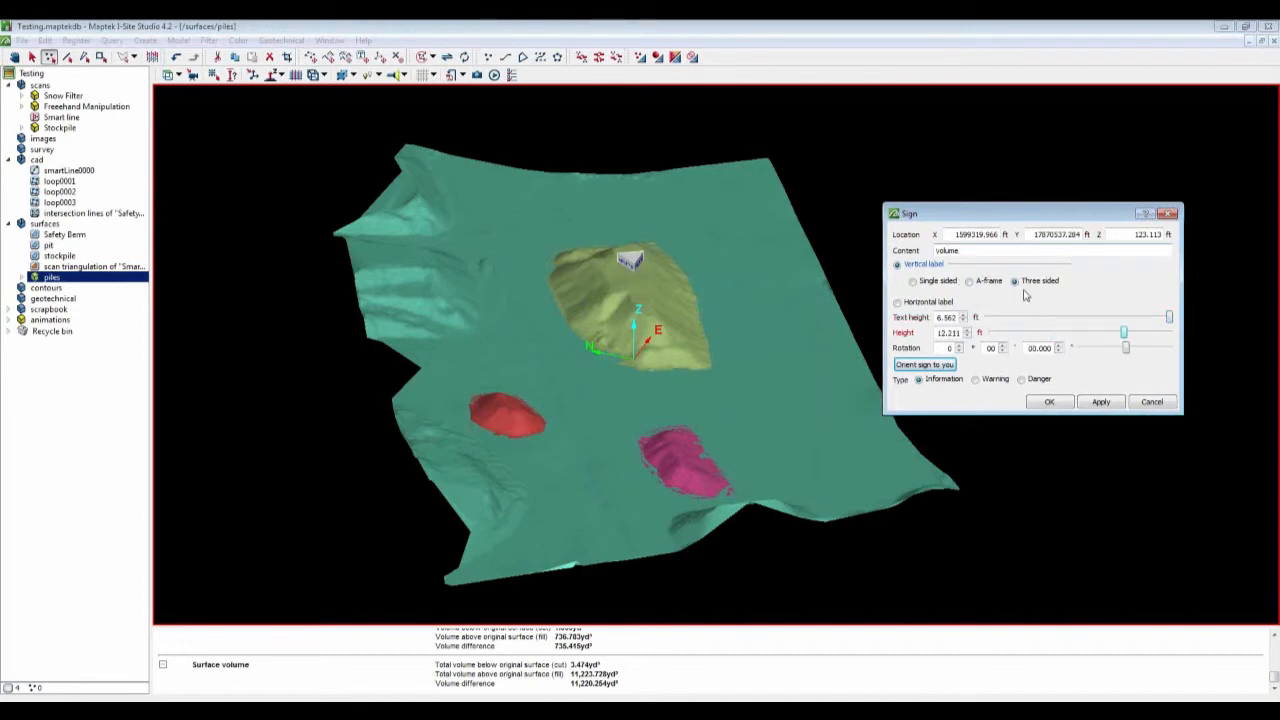
double_click(940, 317)
text(15)
click(946, 333)
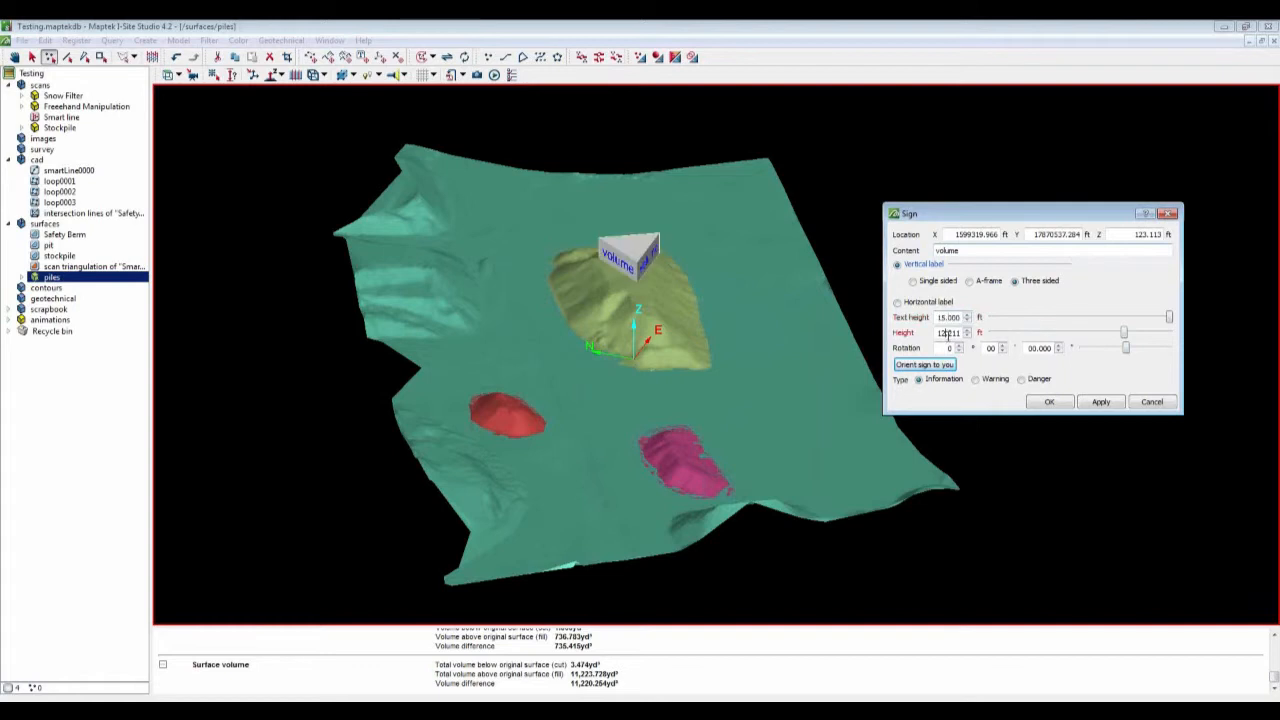
Step: Orient the sign towards the viewer, re-orienting it after rotating the view
click(944, 366)
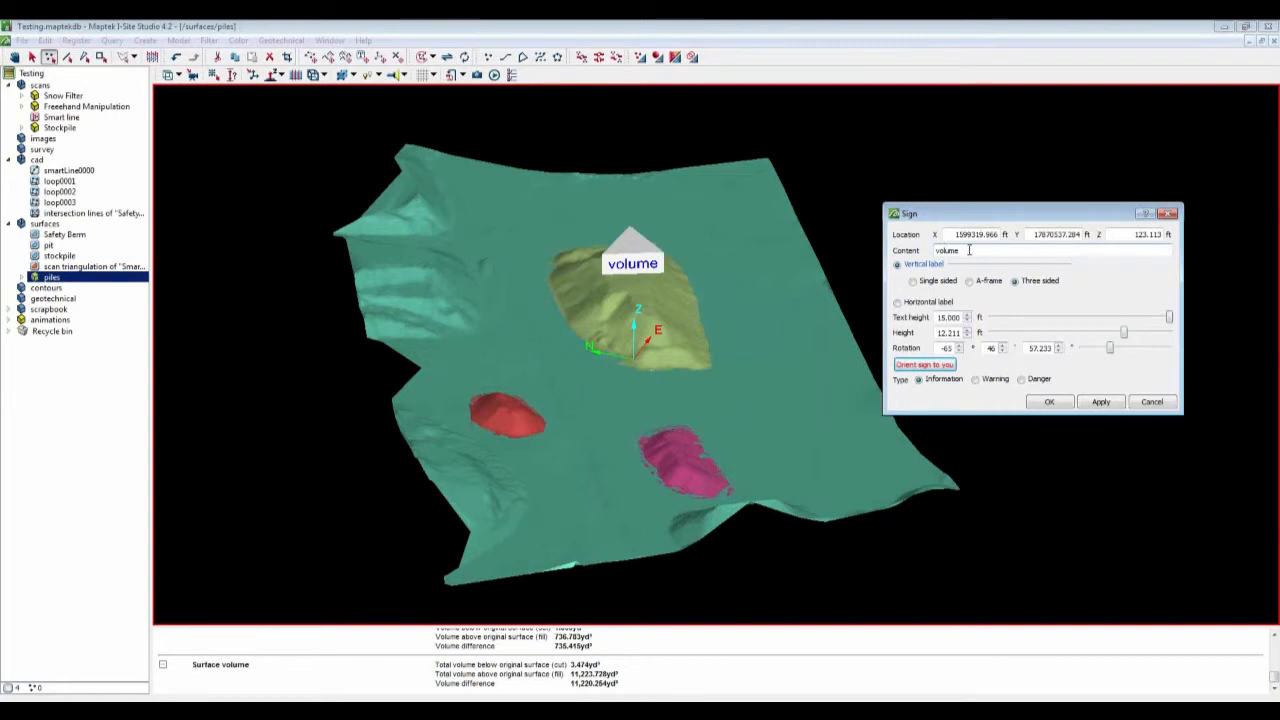
right_drag(849, 428, 854, 388)
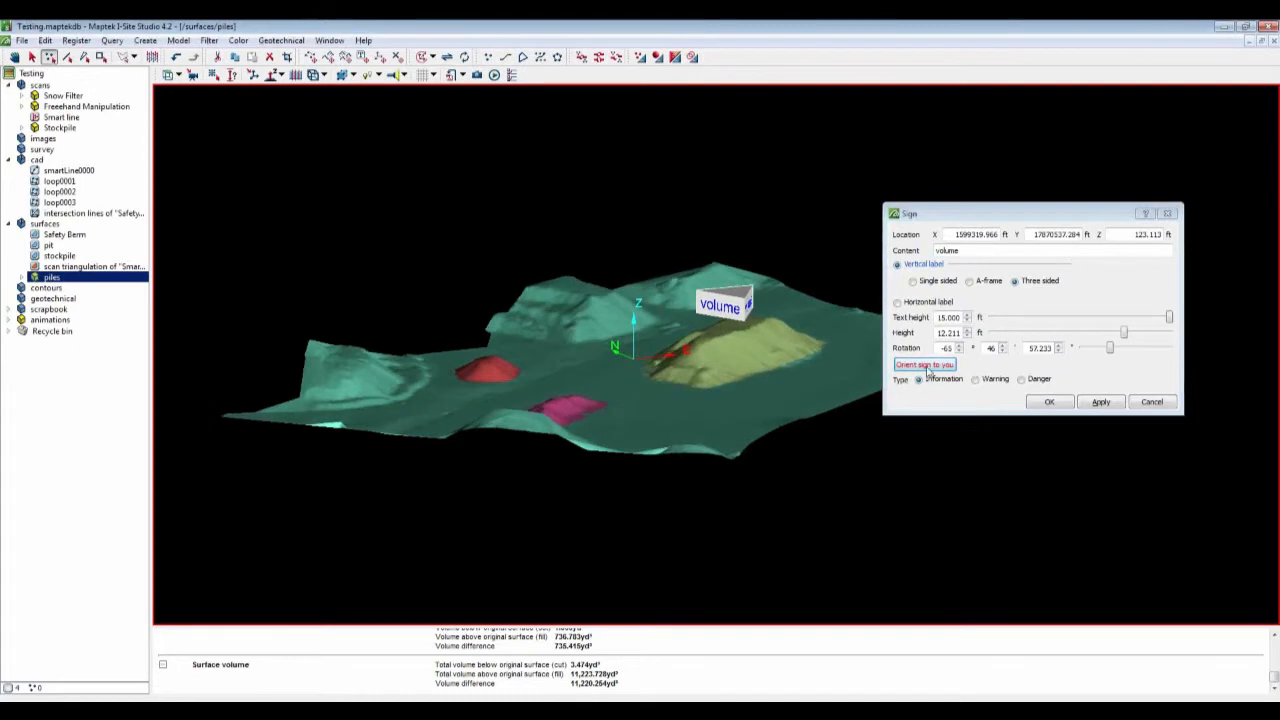
click(927, 368)
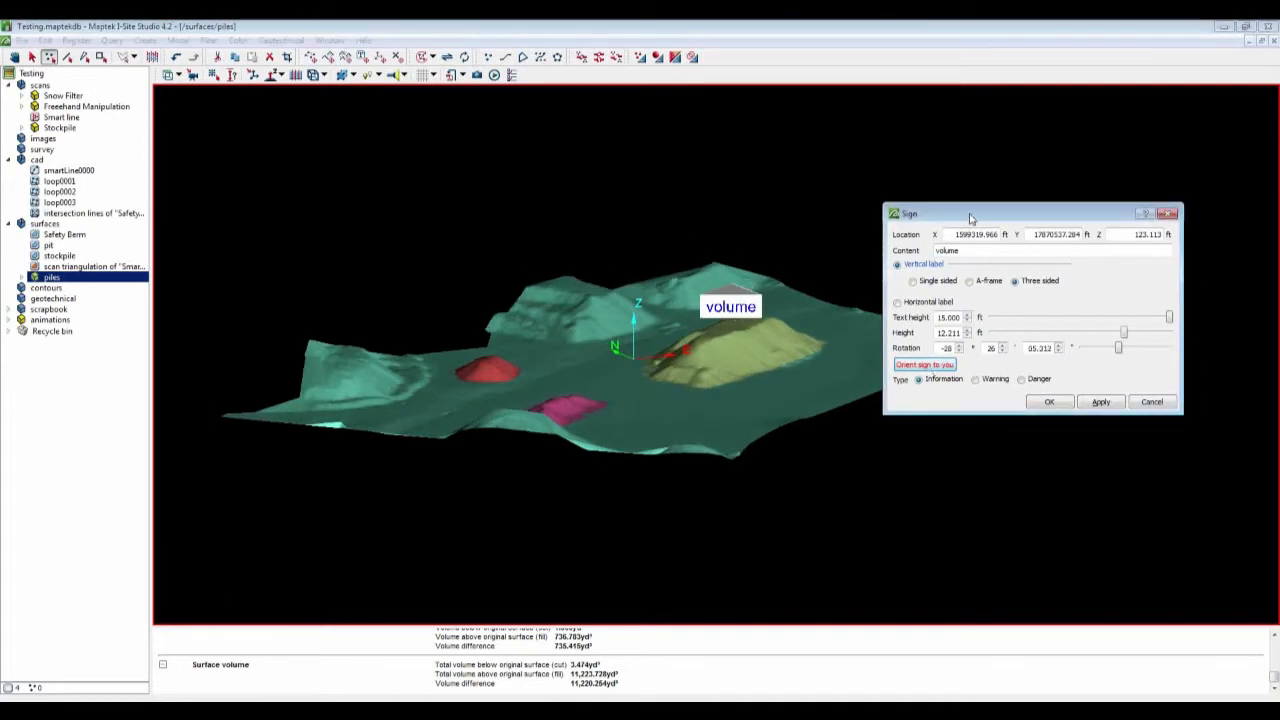
drag(969, 217, 1073, 214)
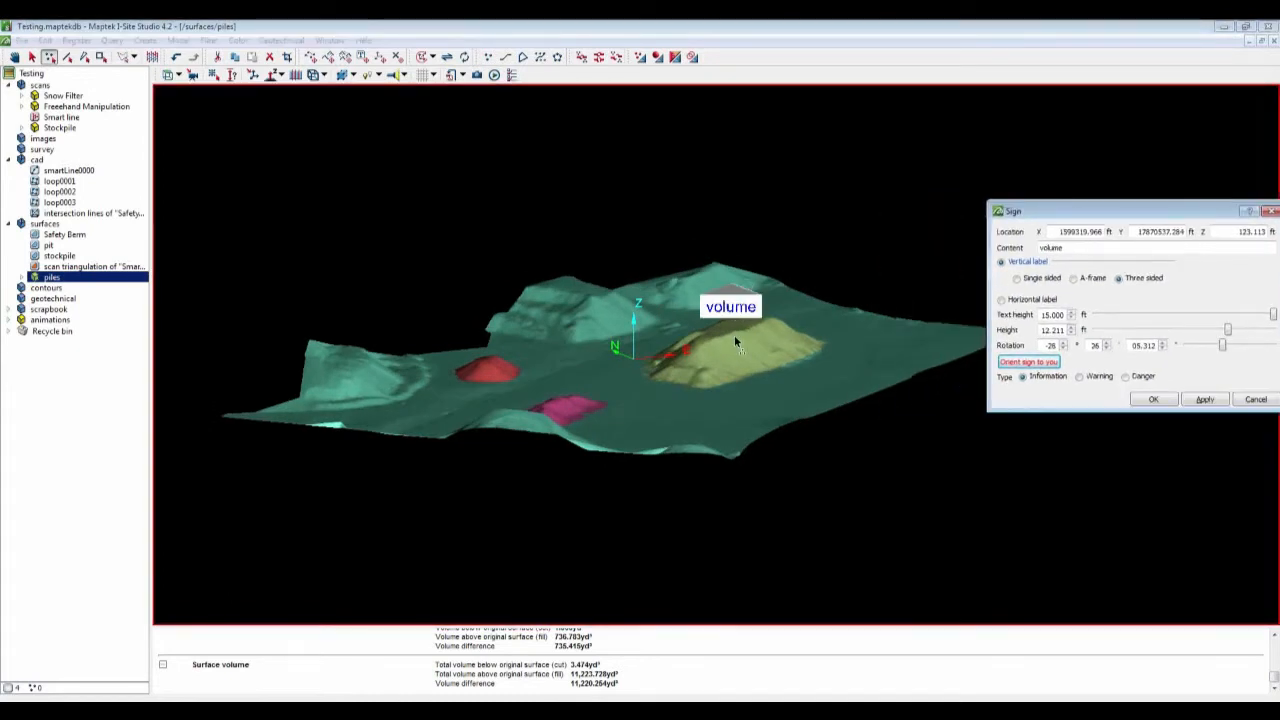
right_drag(677, 375, 678, 410)
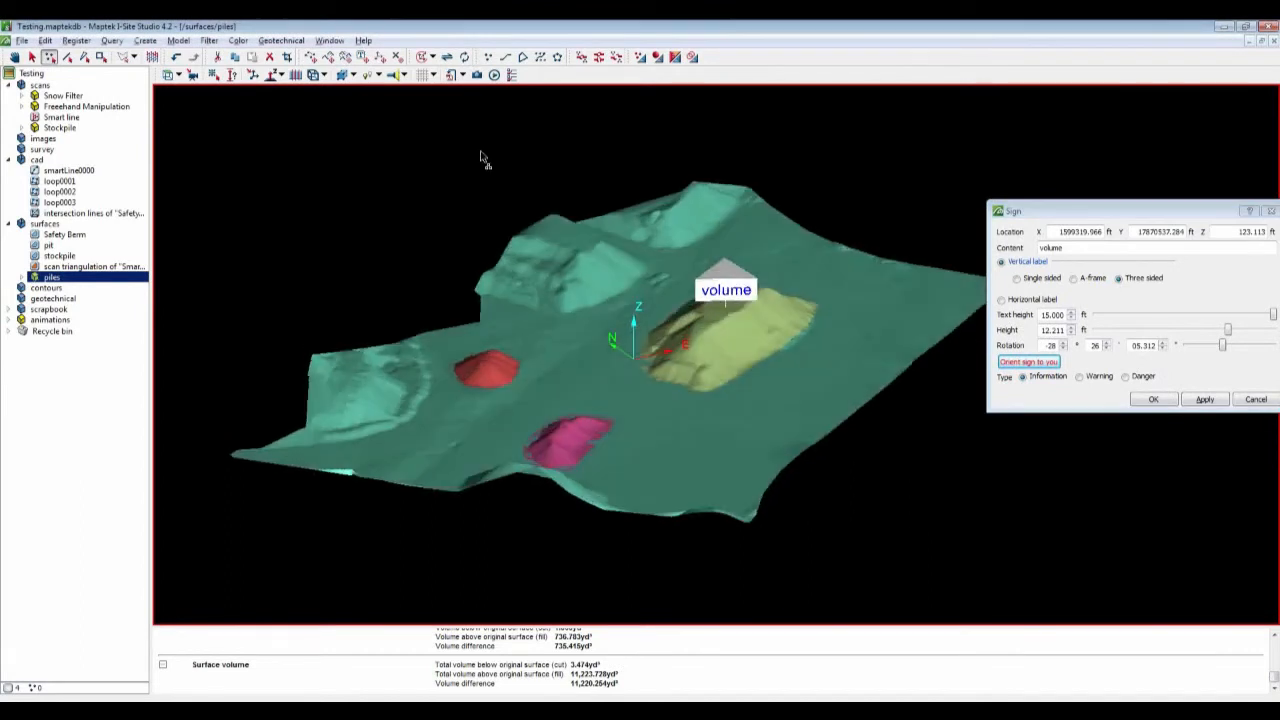
click(477, 75)
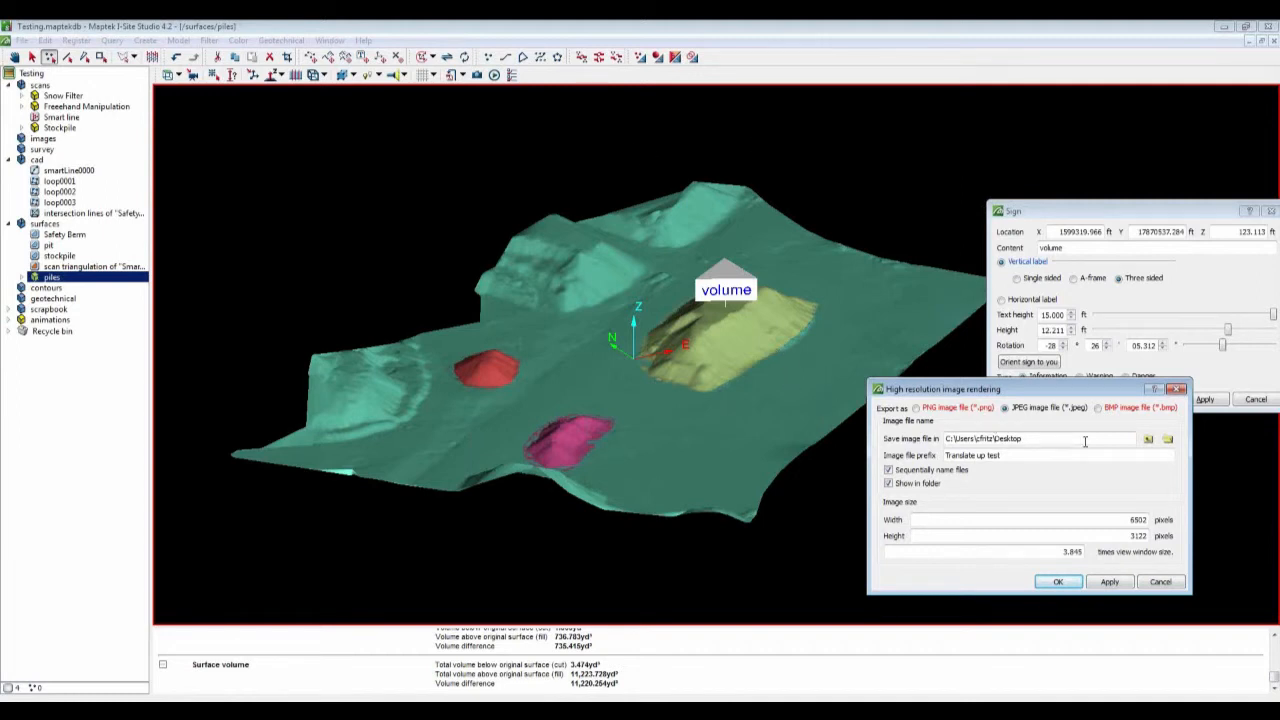
click(1160, 583)
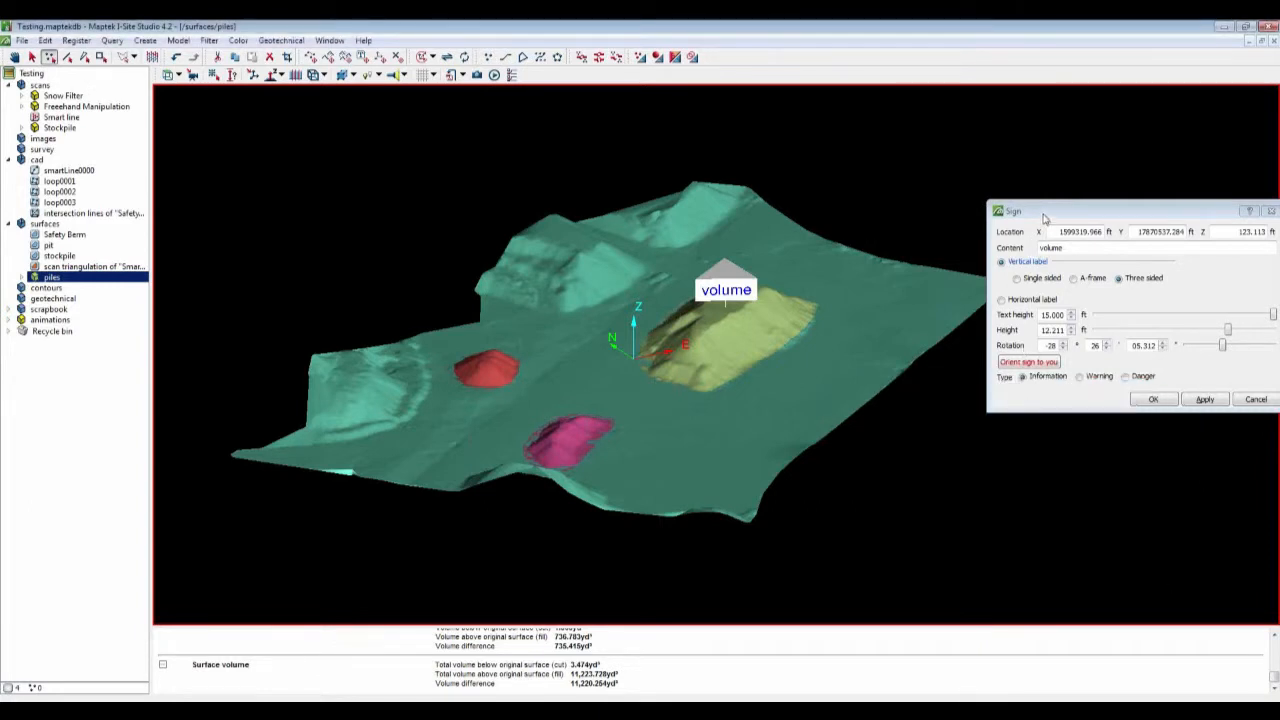
drag(1043, 217, 1025, 317)
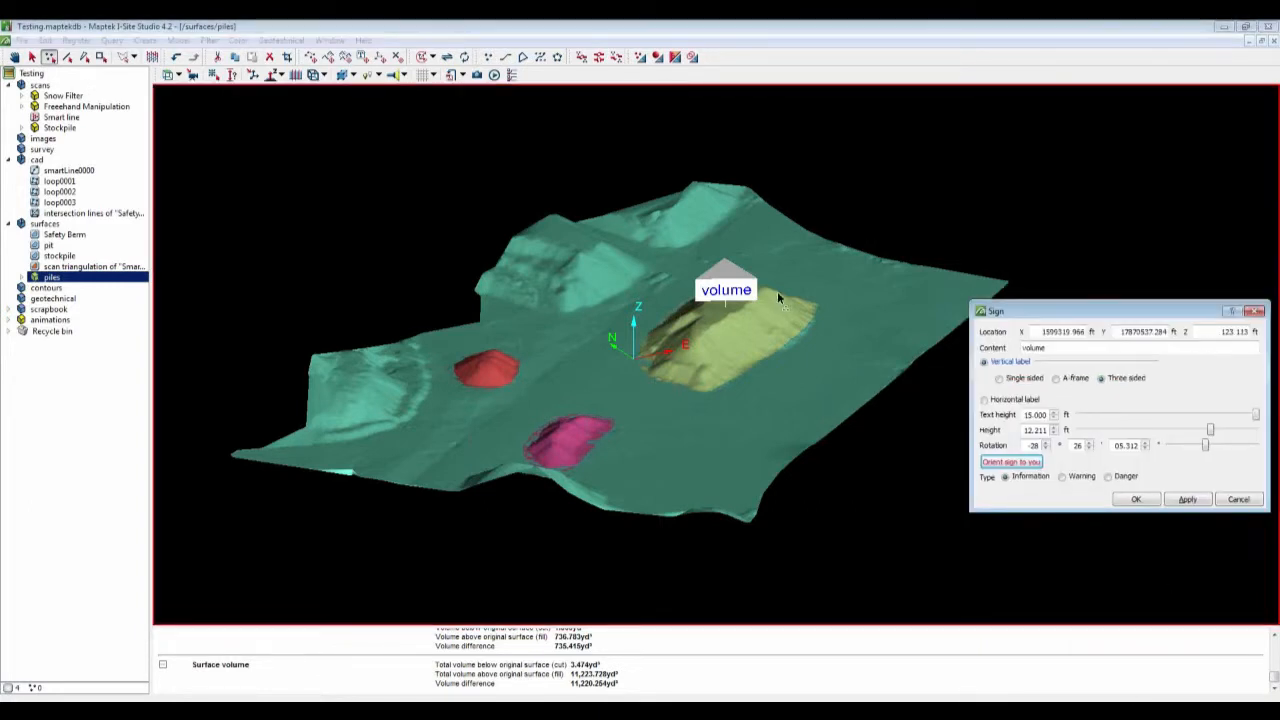
Step: Create an animation with a first keyframe, rotate the view, append a second keyframe, and close the animation editor
click(494, 75)
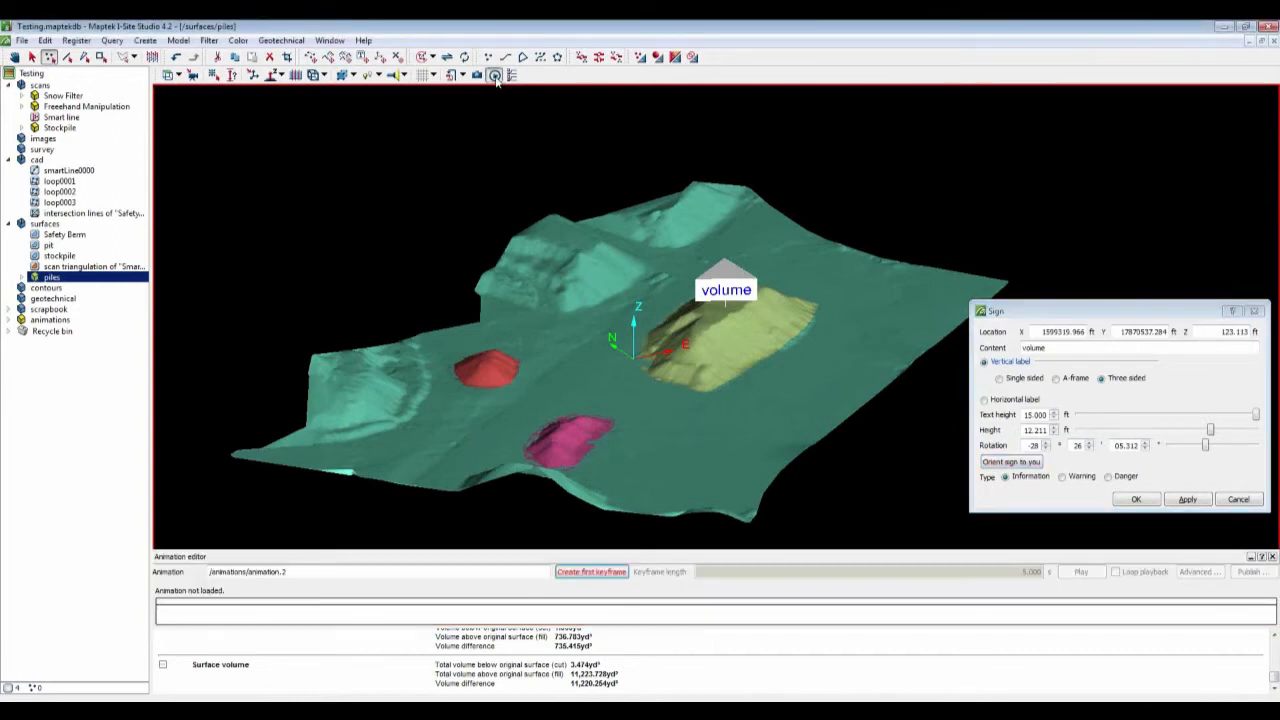
click(600, 571)
drag(803, 400, 771, 396)
right_drag(715, 388, 580, 384)
click(605, 574)
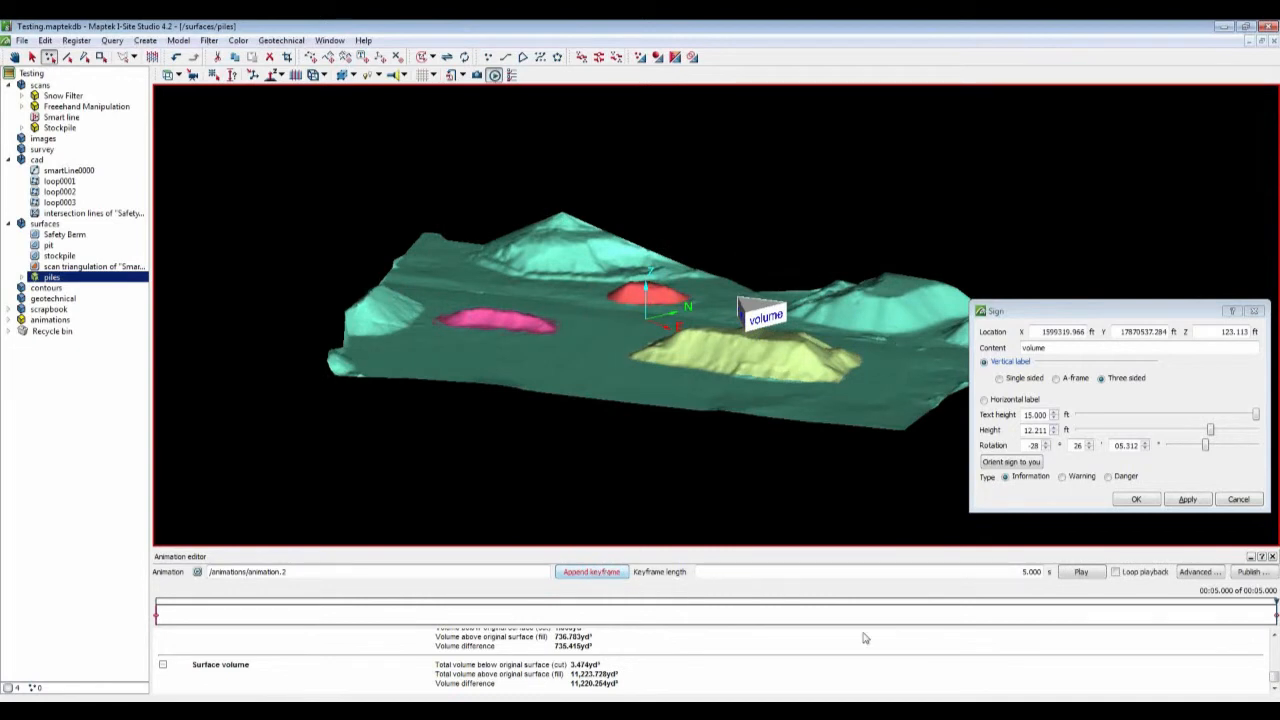
click(1272, 558)
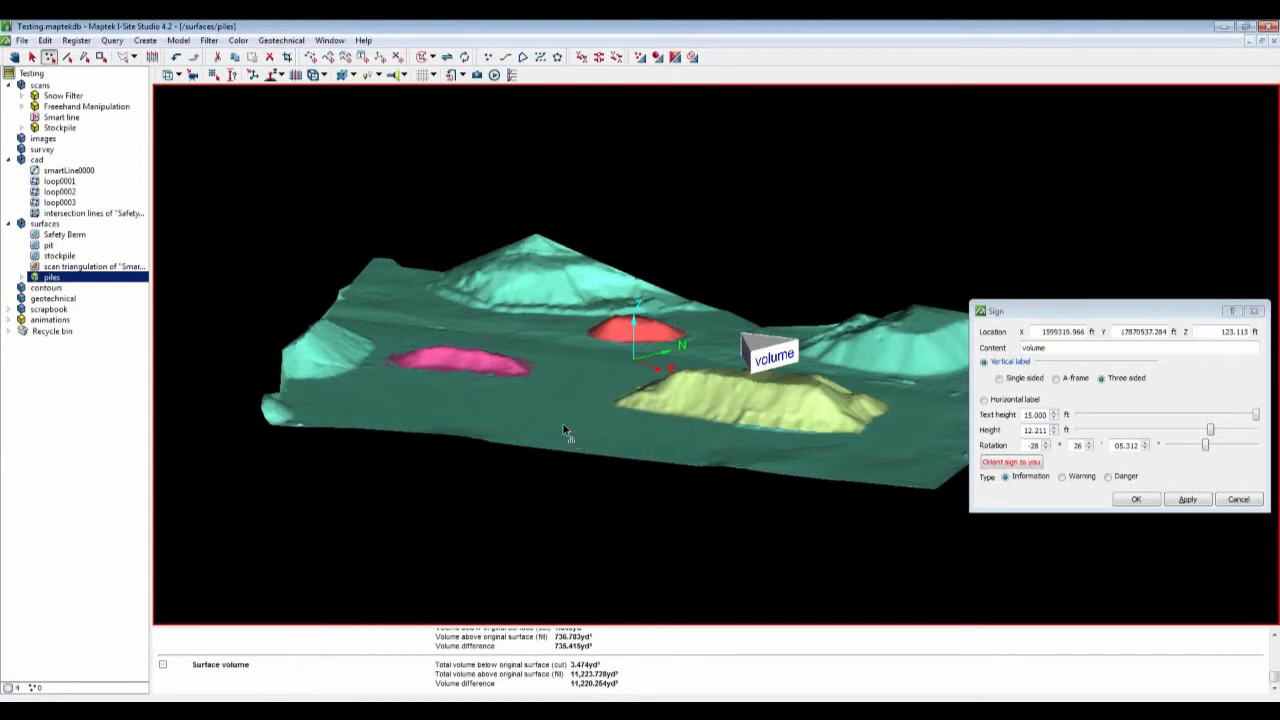
drag(555, 423, 443, 76)
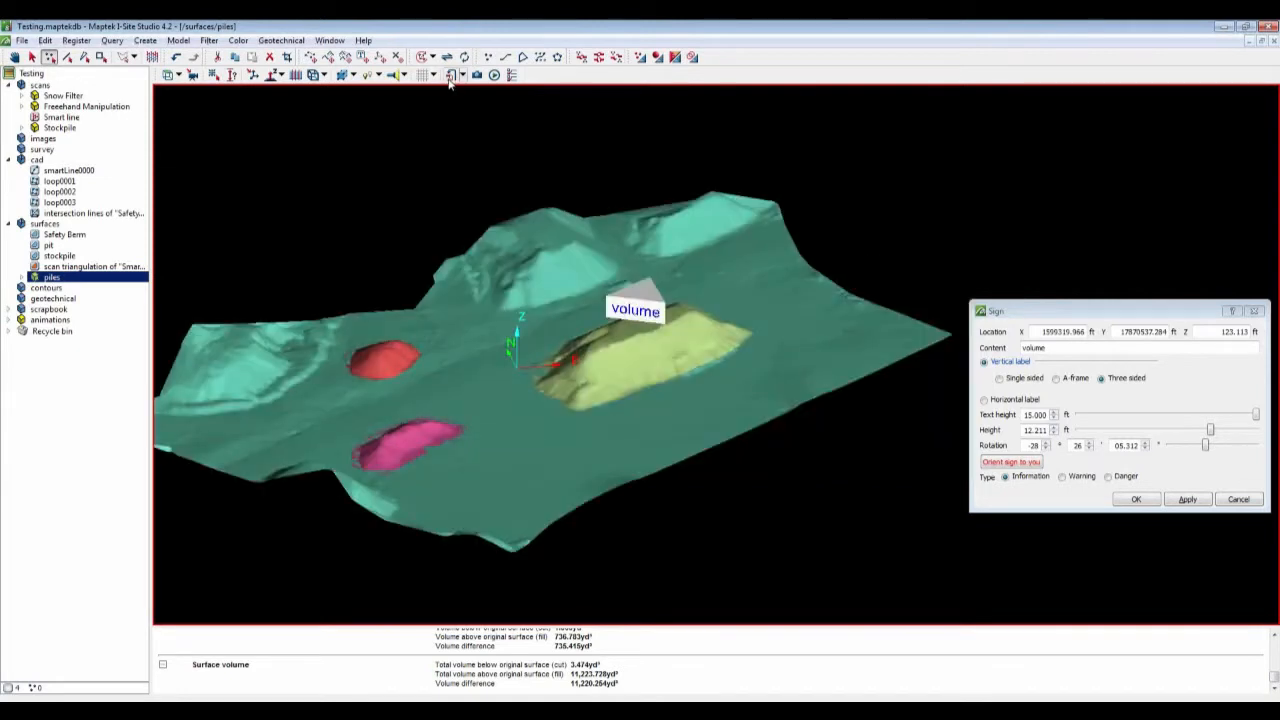
click(451, 76)
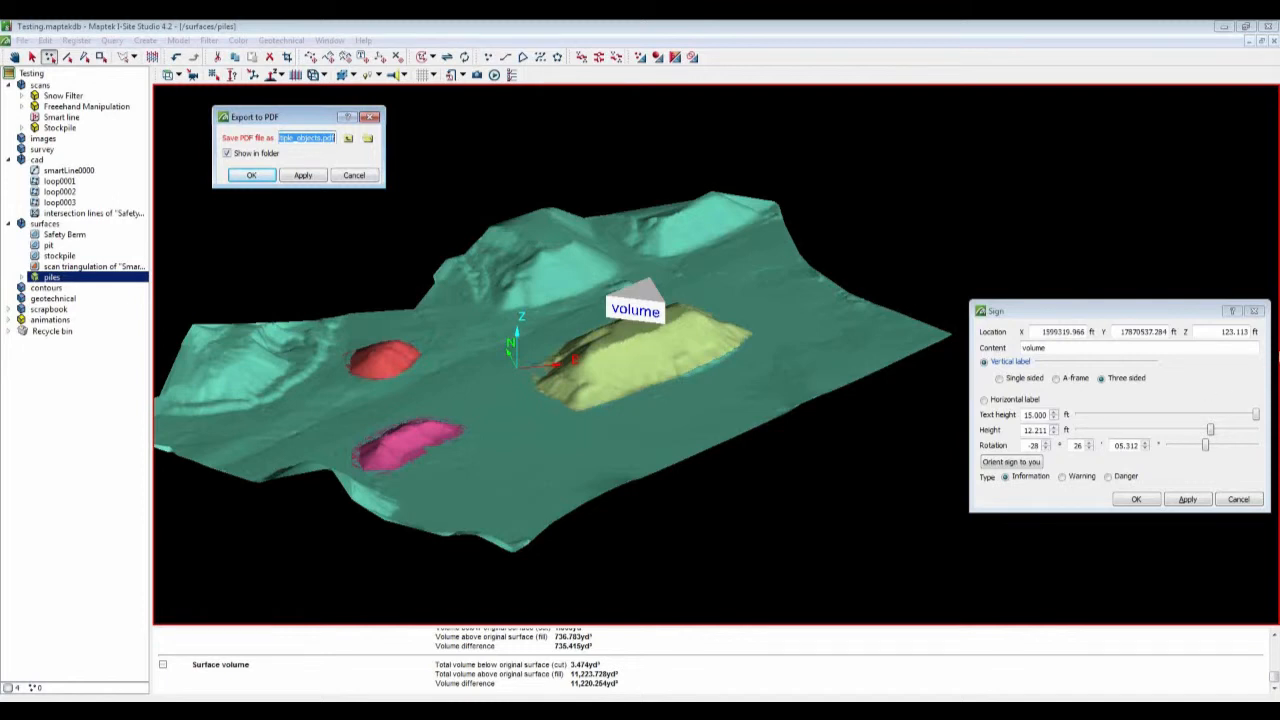
click(370, 117)
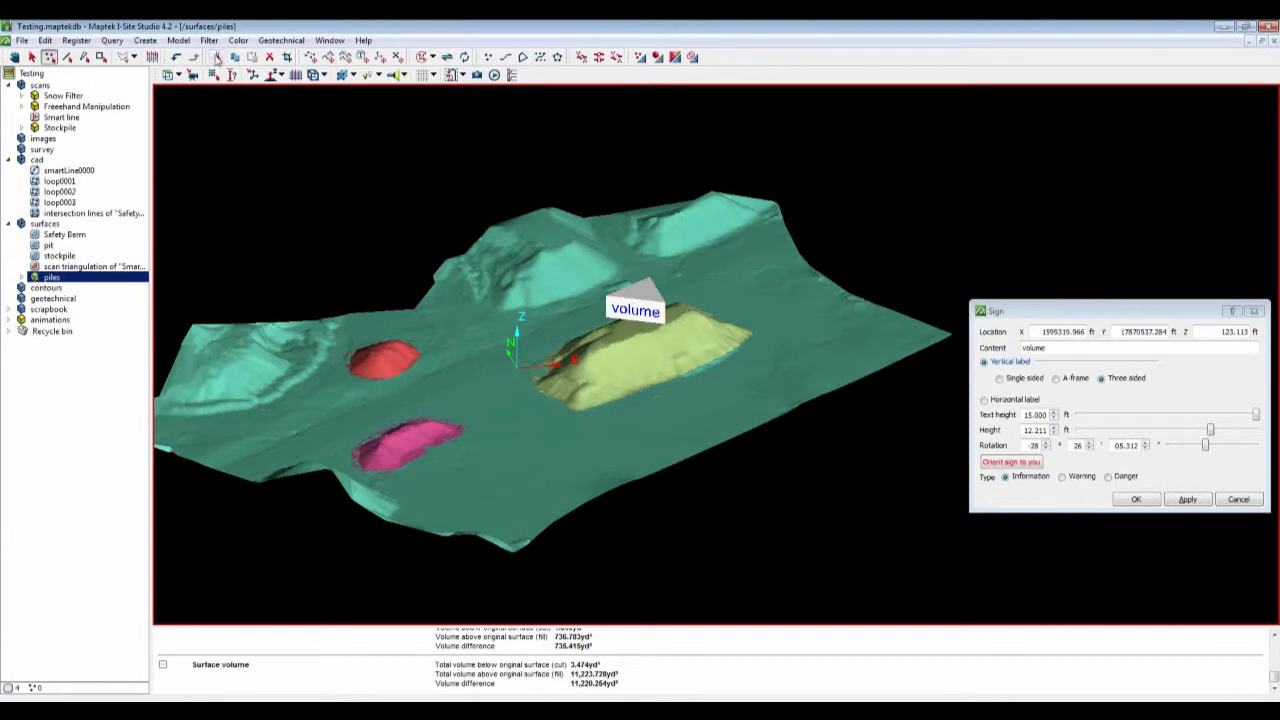
Step: Start the Smart line tool and trace a smart line along the yellow pile's outline
click(146, 41)
click(159, 98)
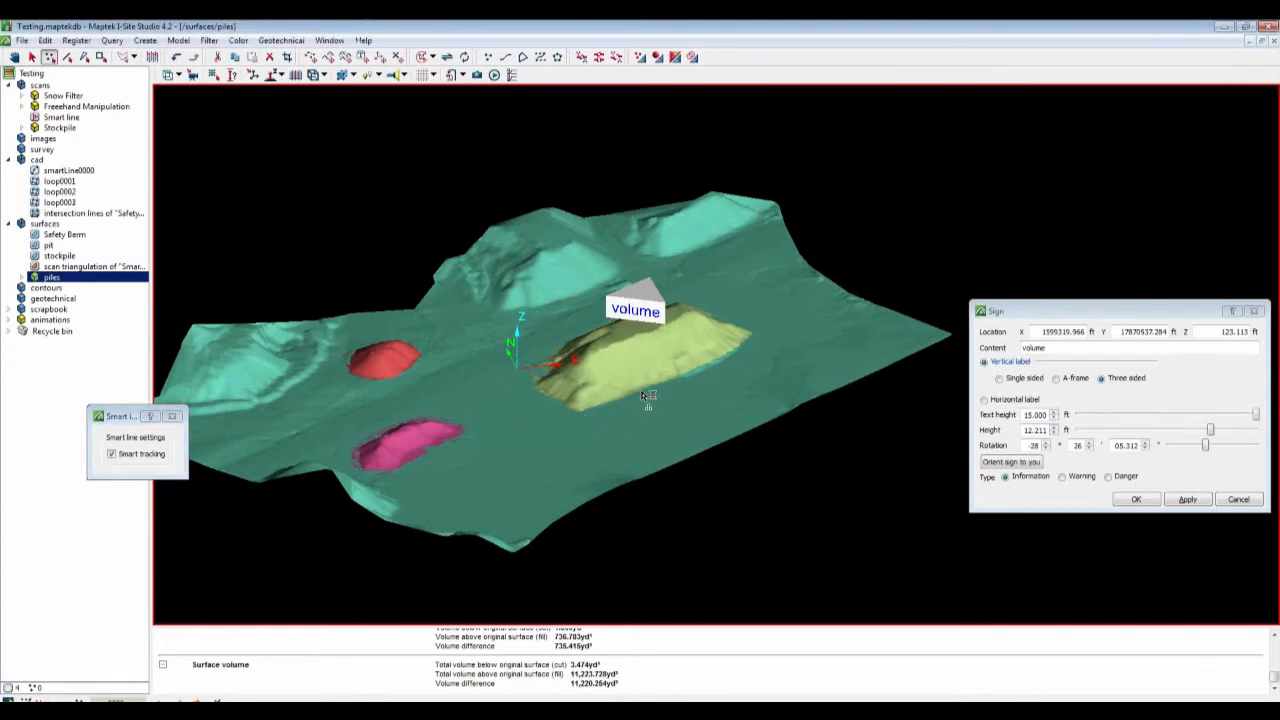
scroll(676, 386, down, 2)
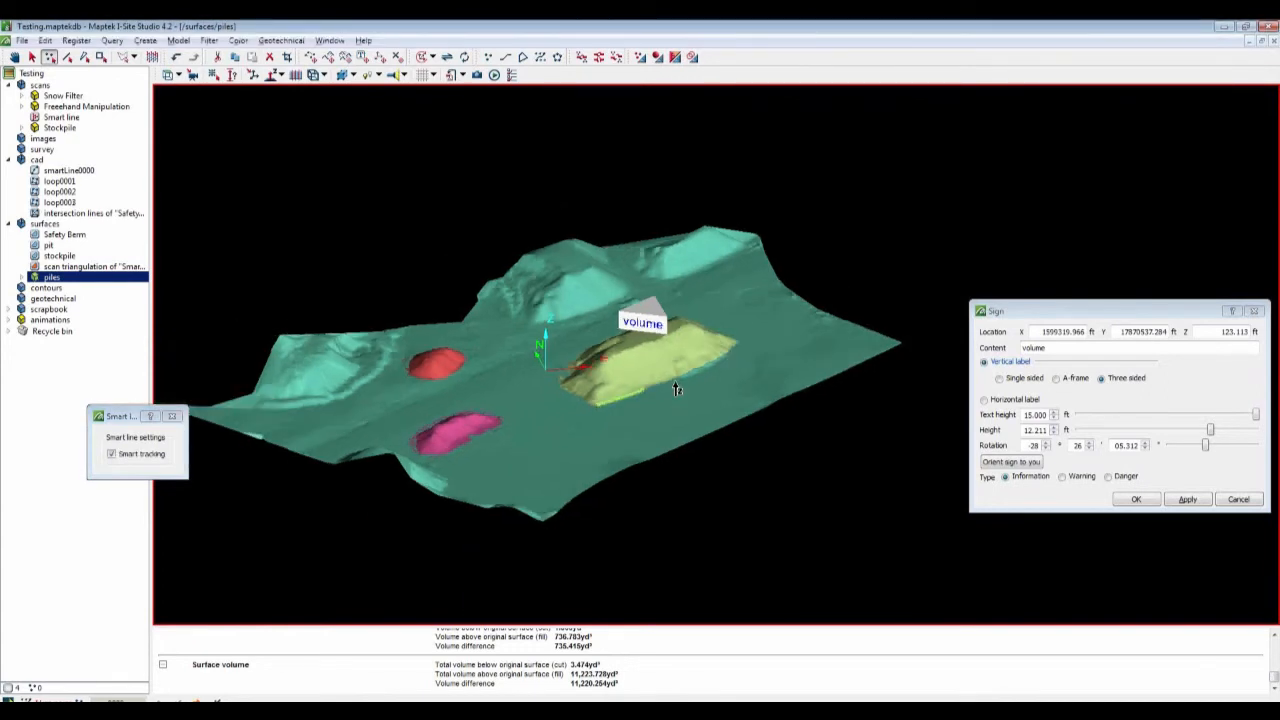
right_drag(675, 384, 701, 430)
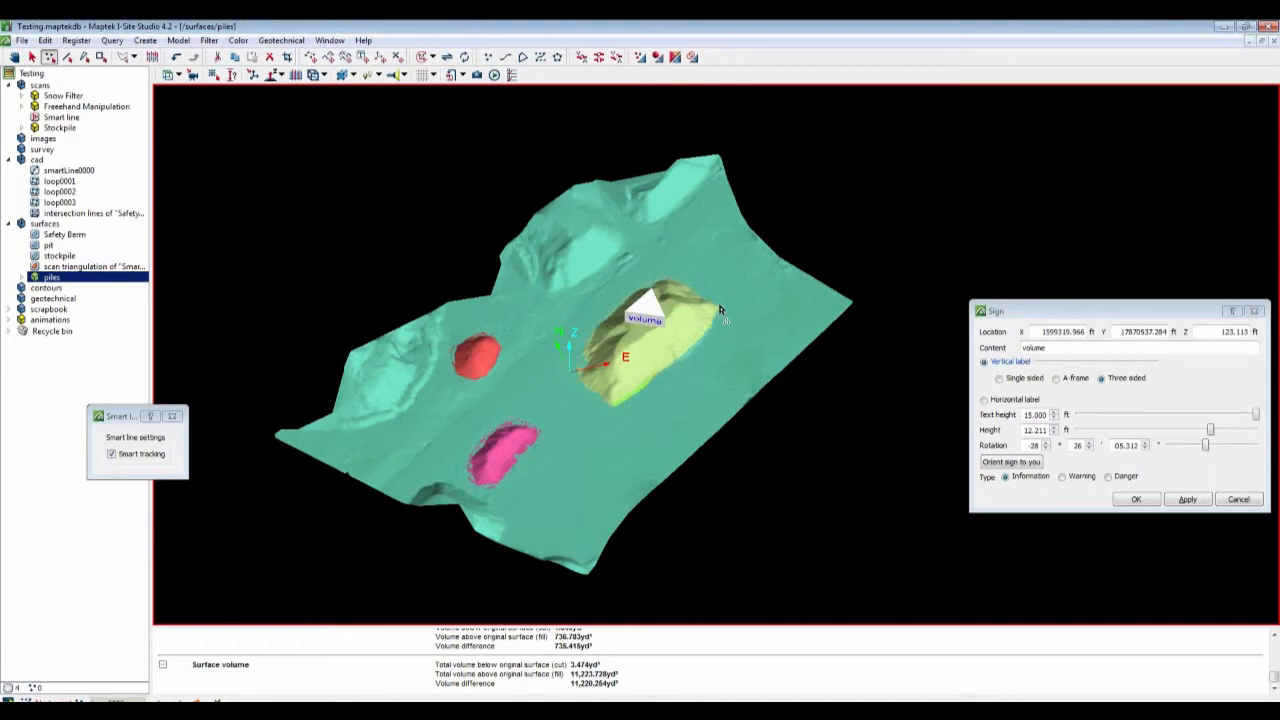
click(694, 281)
click(638, 287)
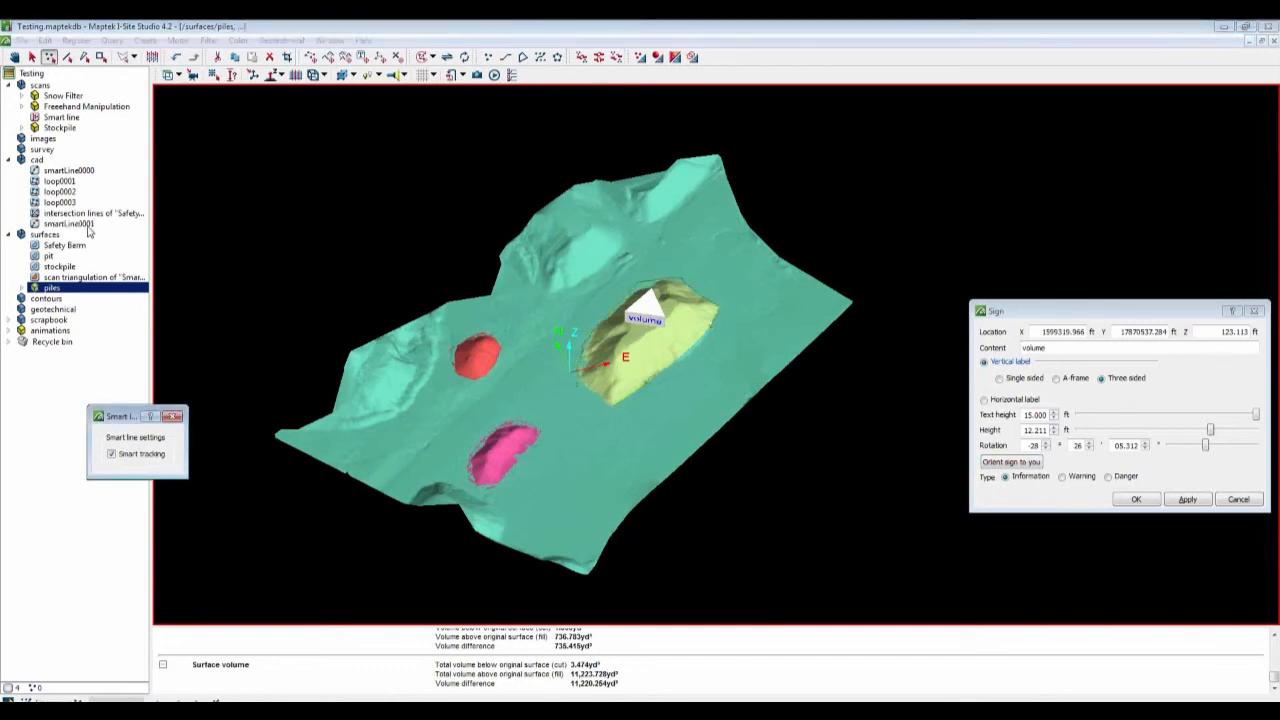
Step: Close the new smart line into a loop and exit the Smart line tool
click(72, 224)
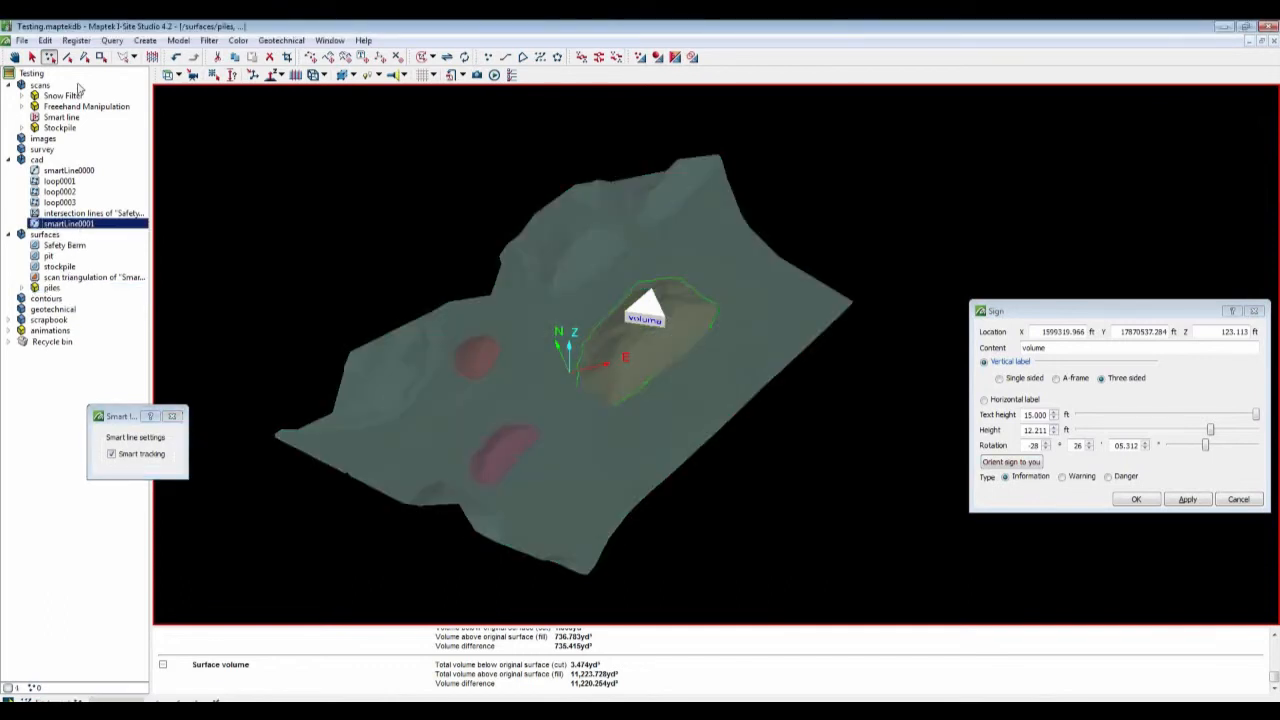
click(46, 41)
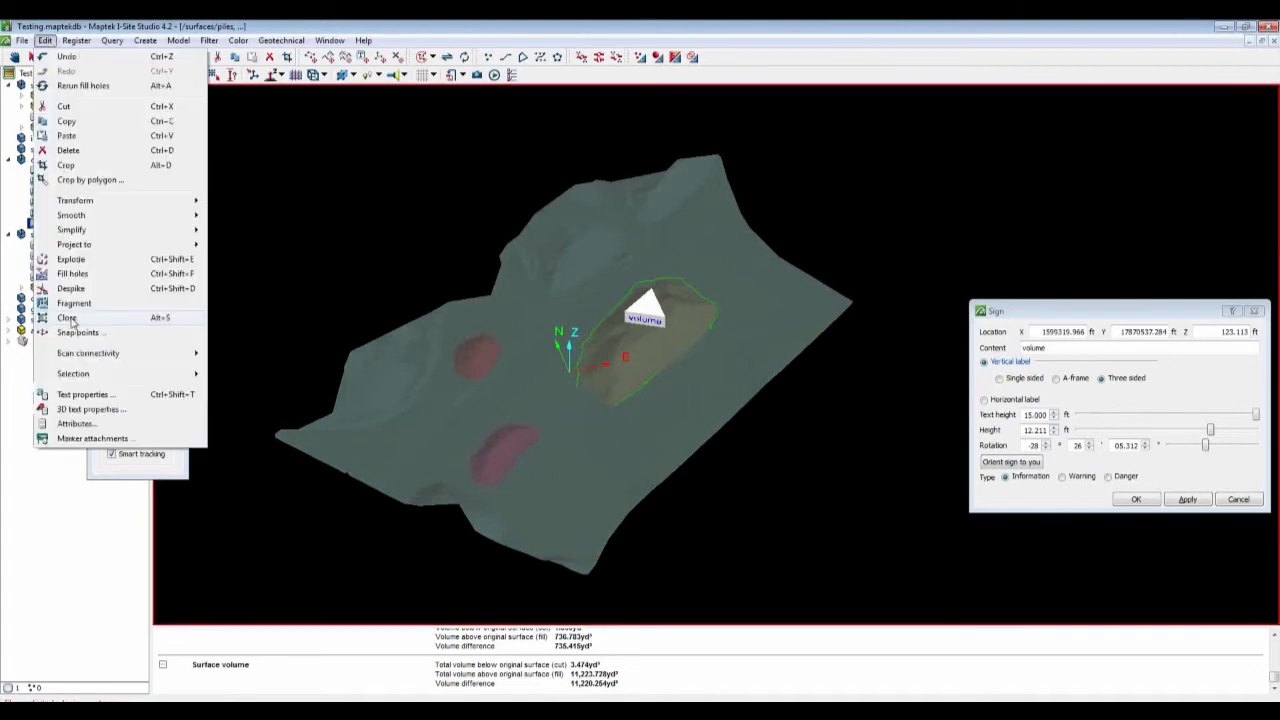
click(33, 228)
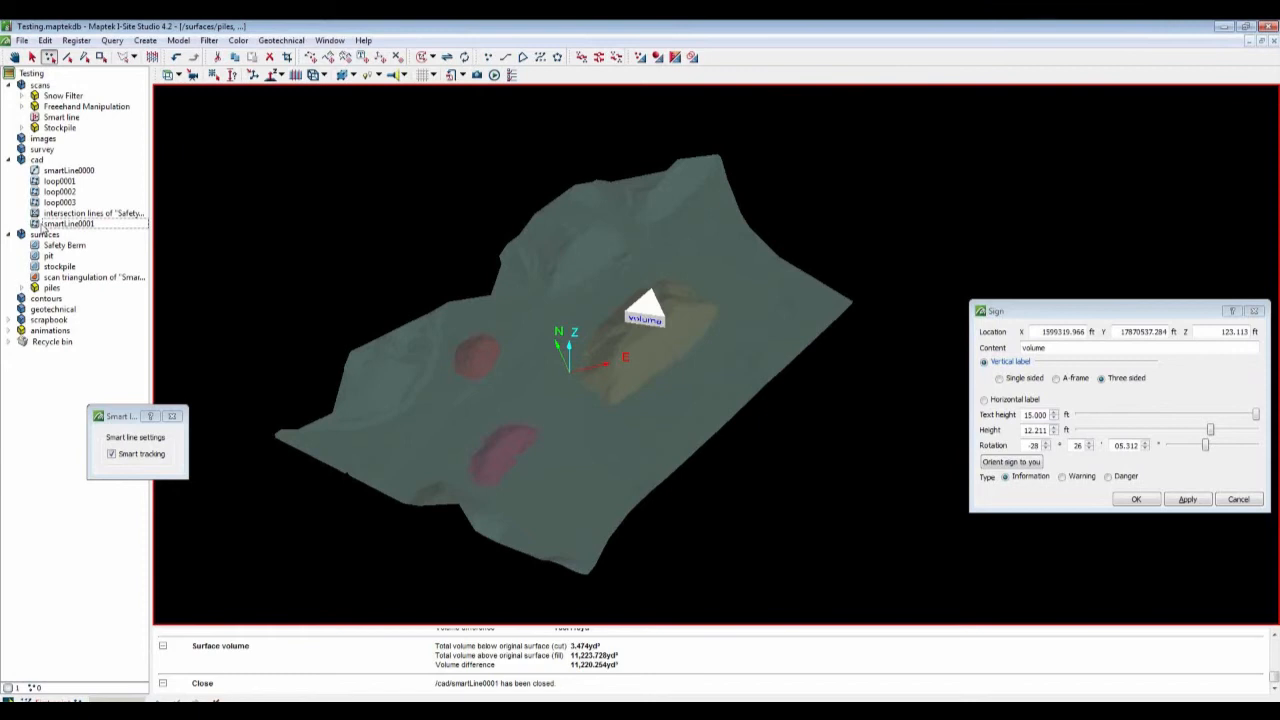
click(172, 415)
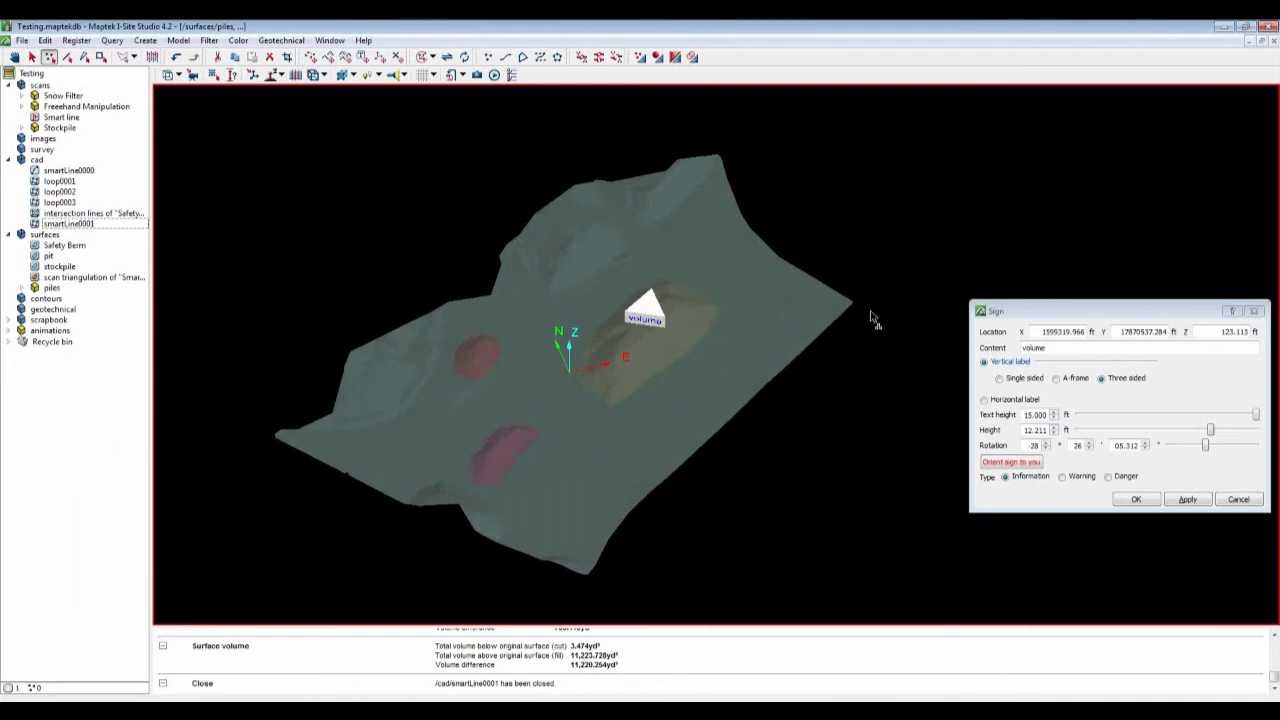
Step: Close the sign dialog and the piles view window
drag(1109, 316, 956, 328)
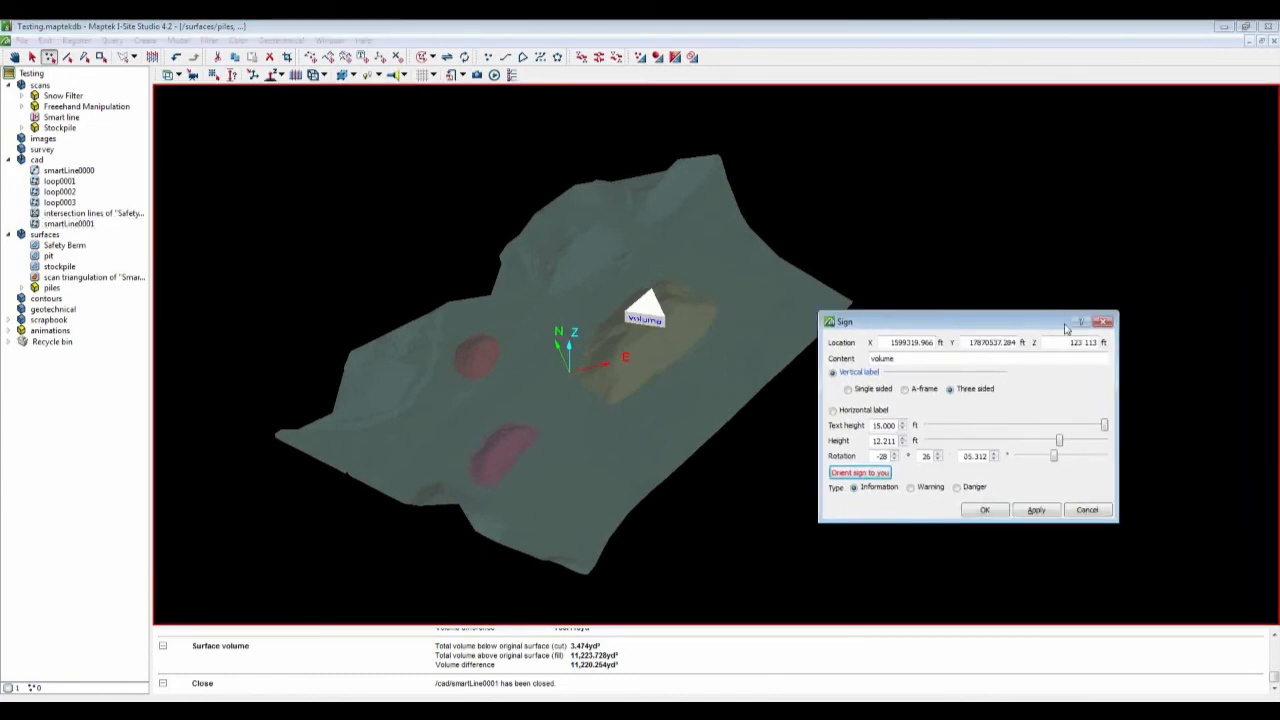
click(1106, 322)
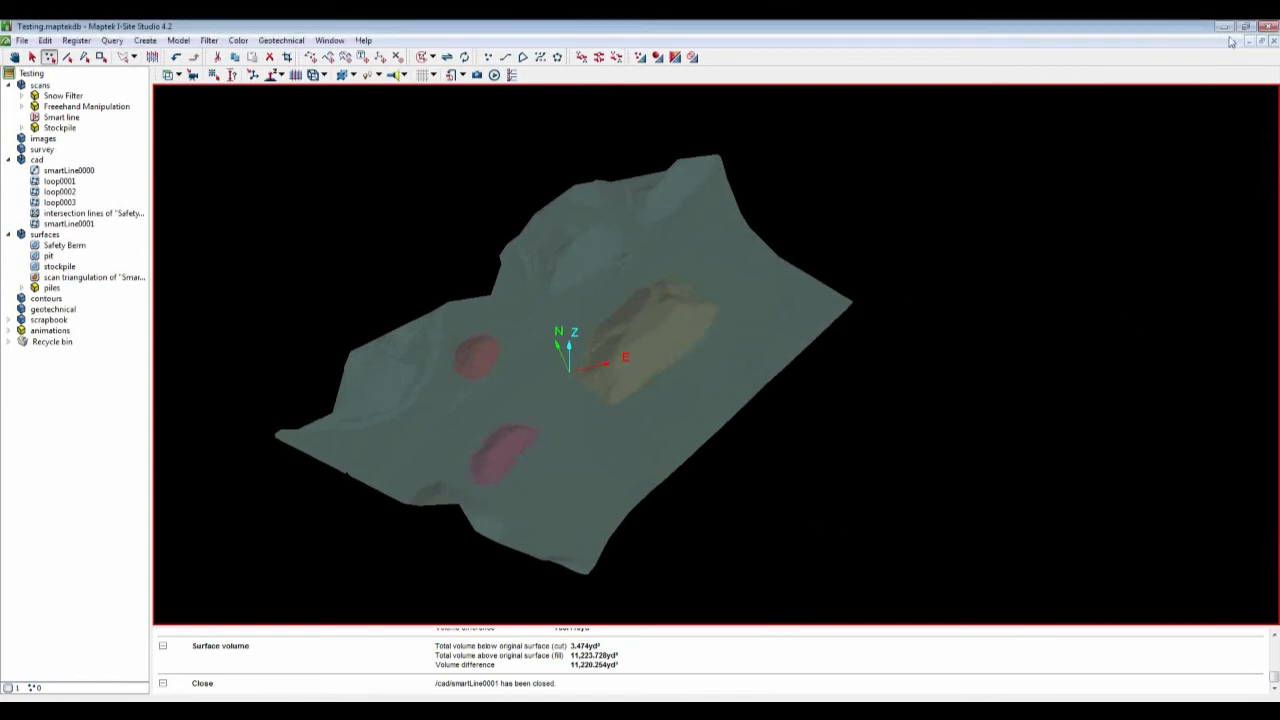
click(1274, 41)
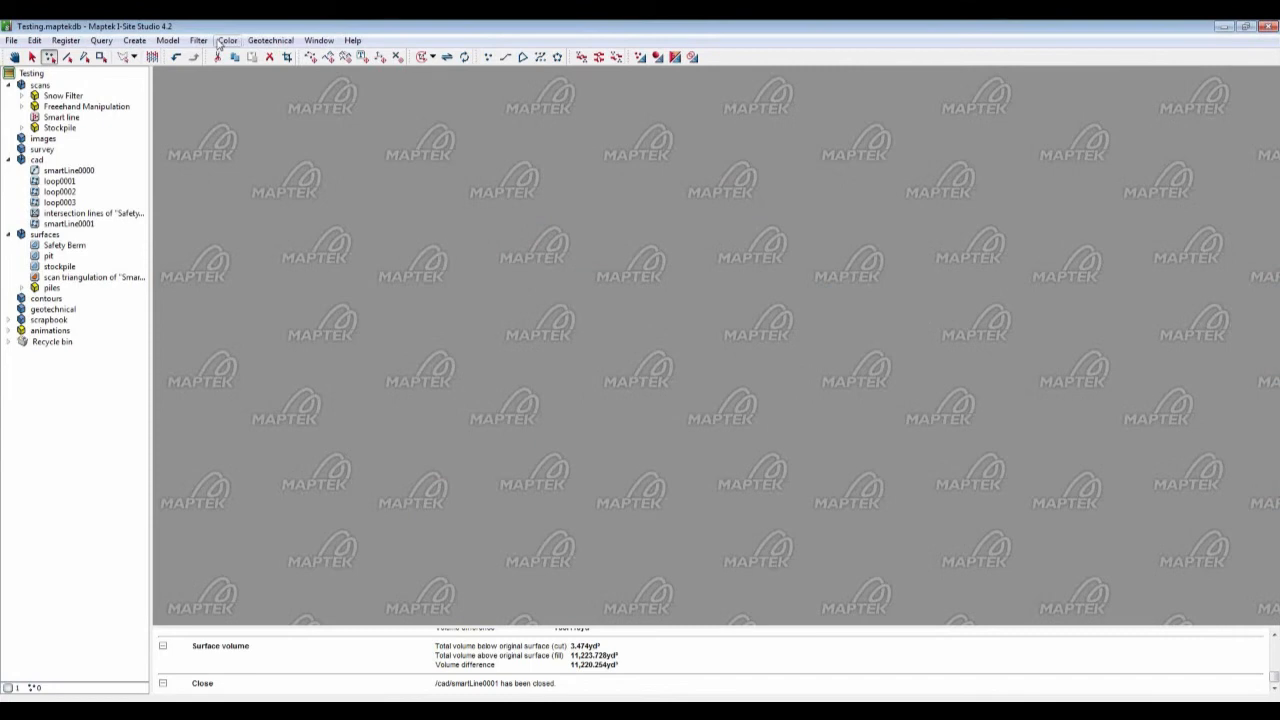
click(200, 41)
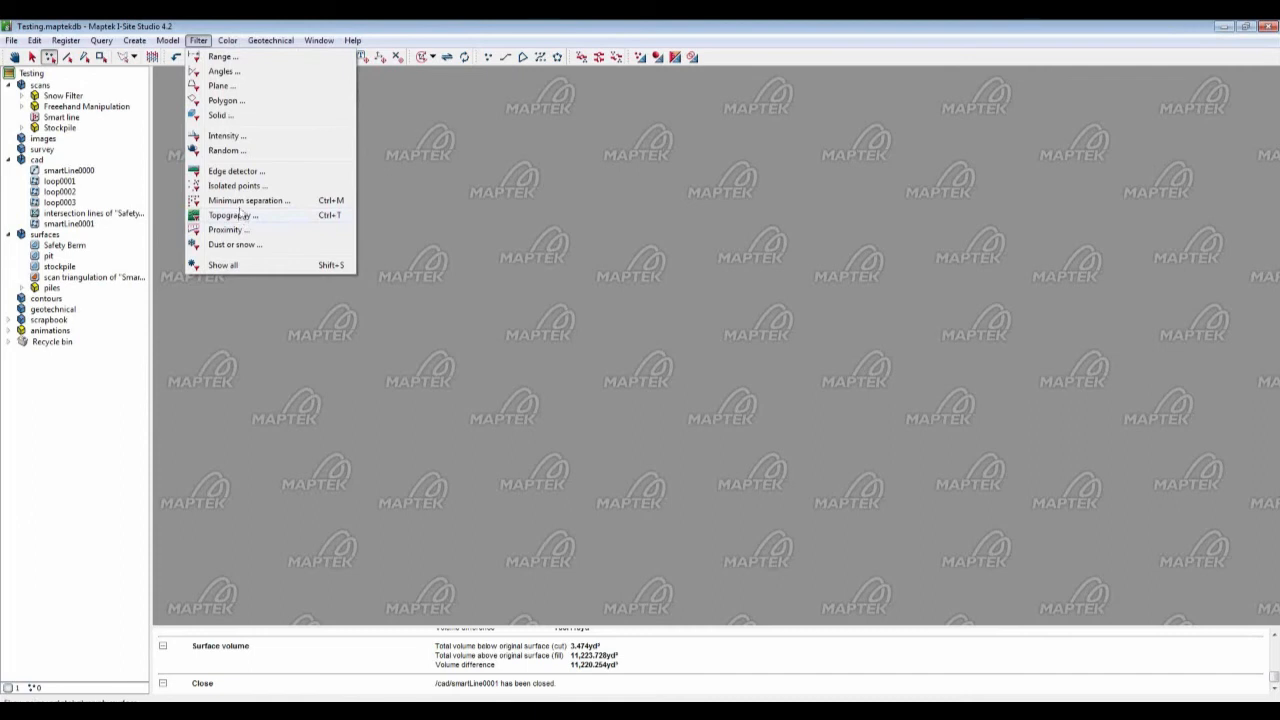
click(245, 202)
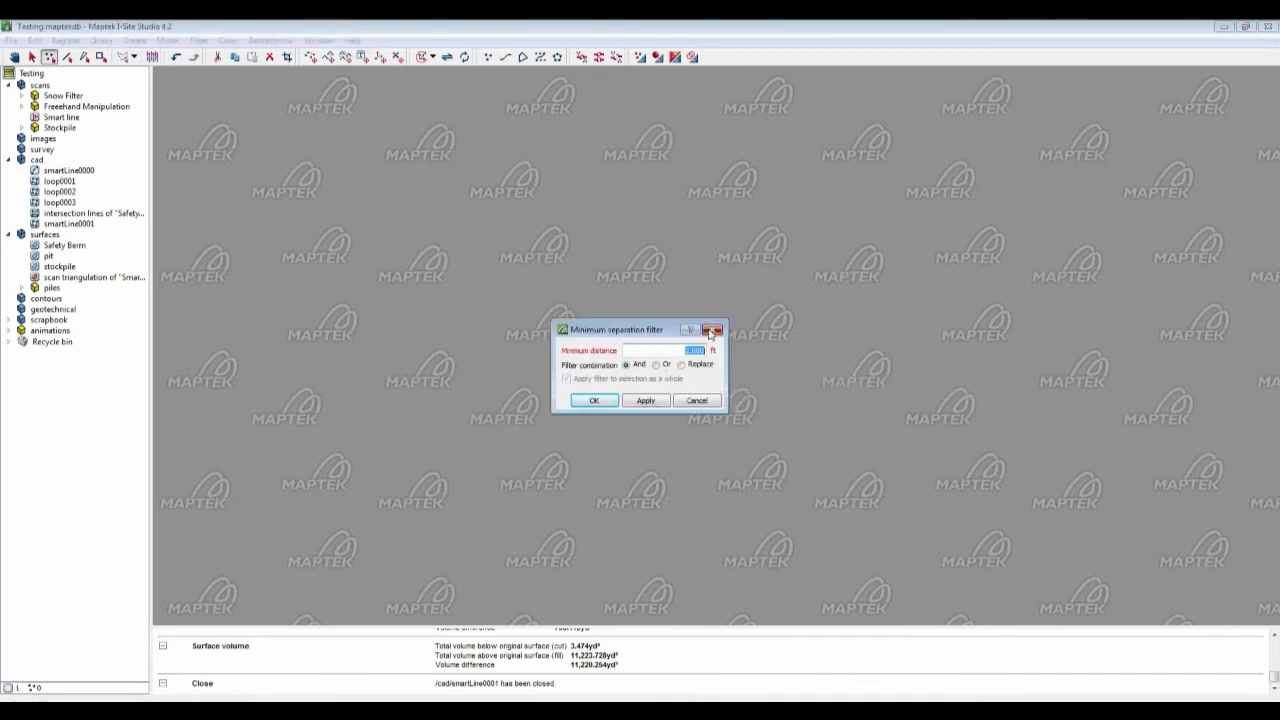
click(713, 331)
Step: Open the Topography filter
click(199, 41)
click(228, 217)
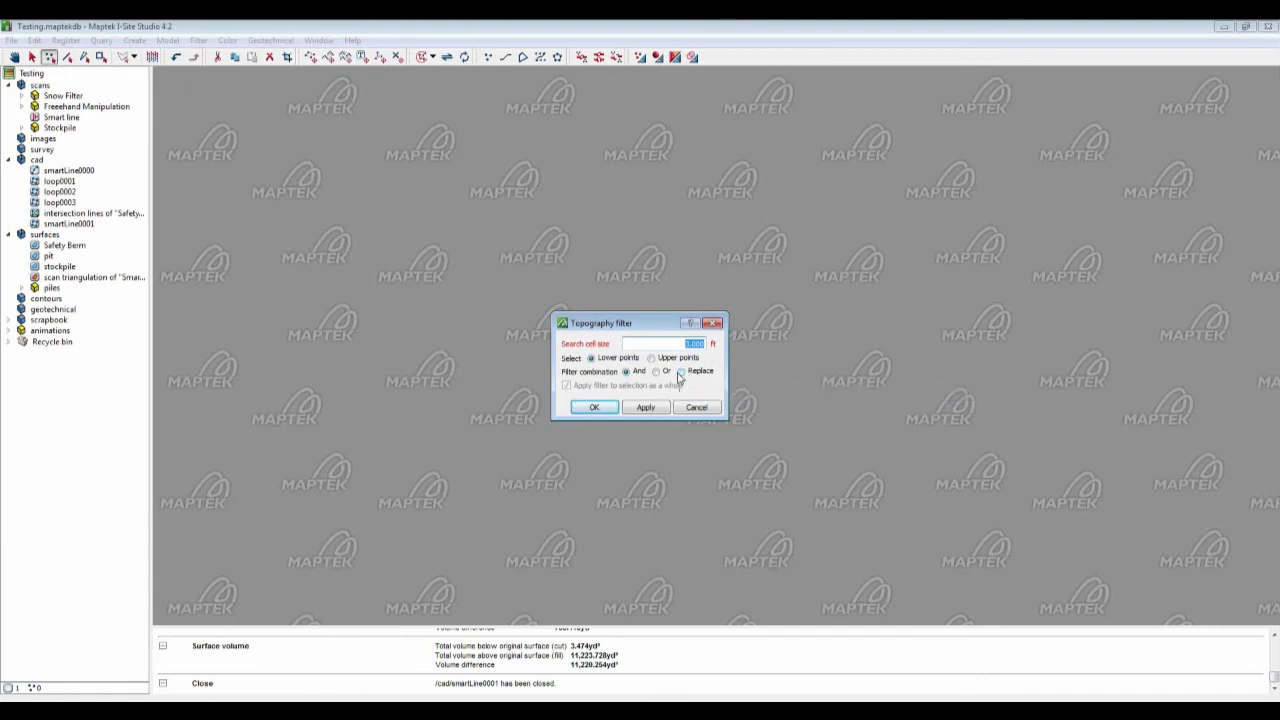
key(alt+Tab)
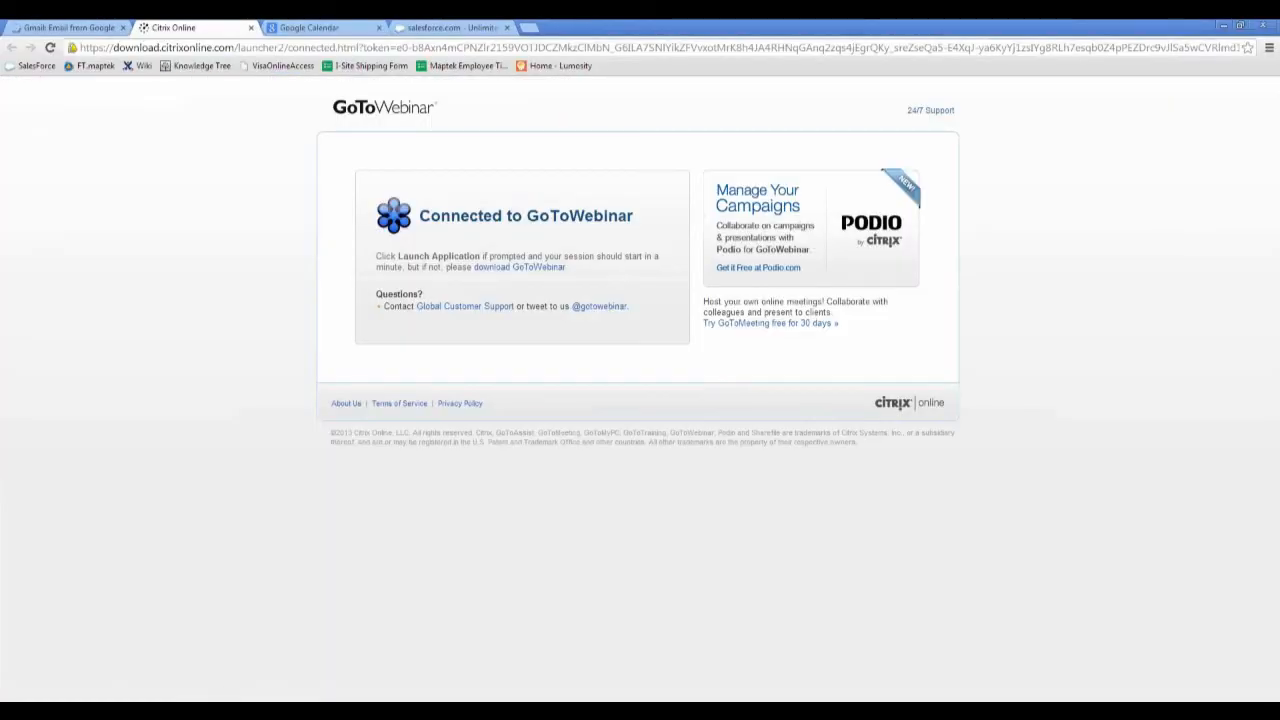
key(alt+Tab)
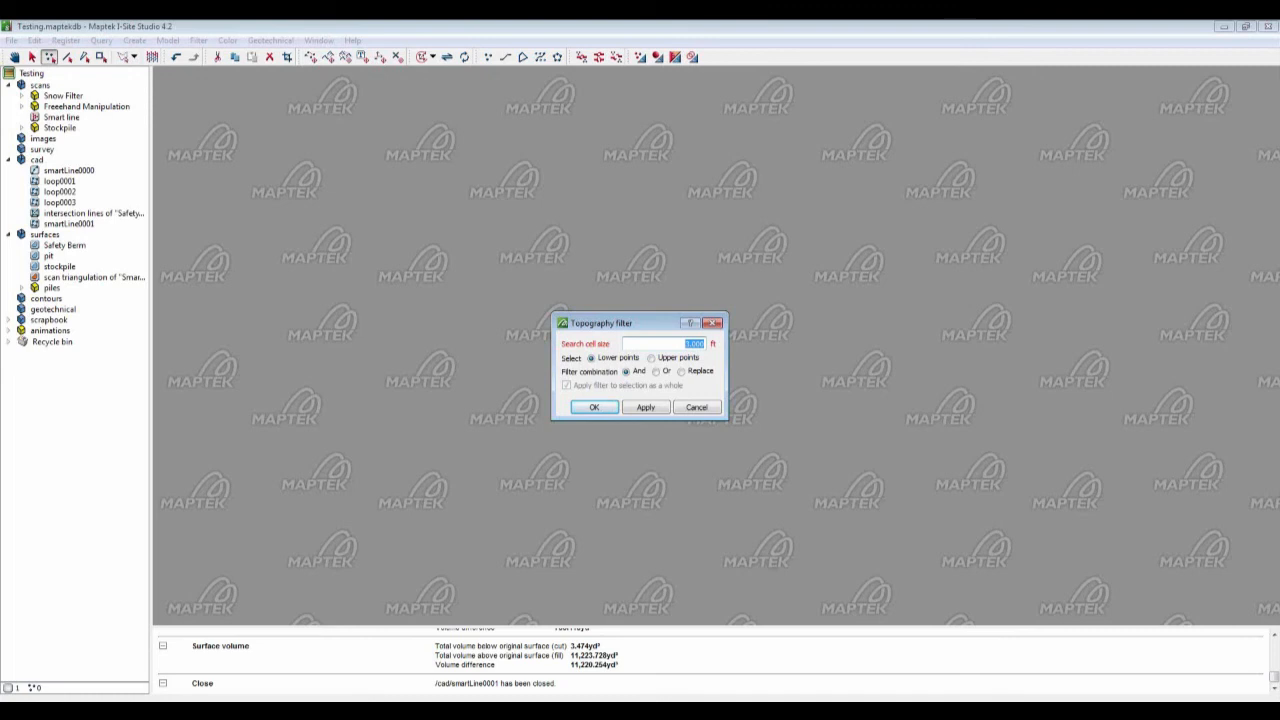